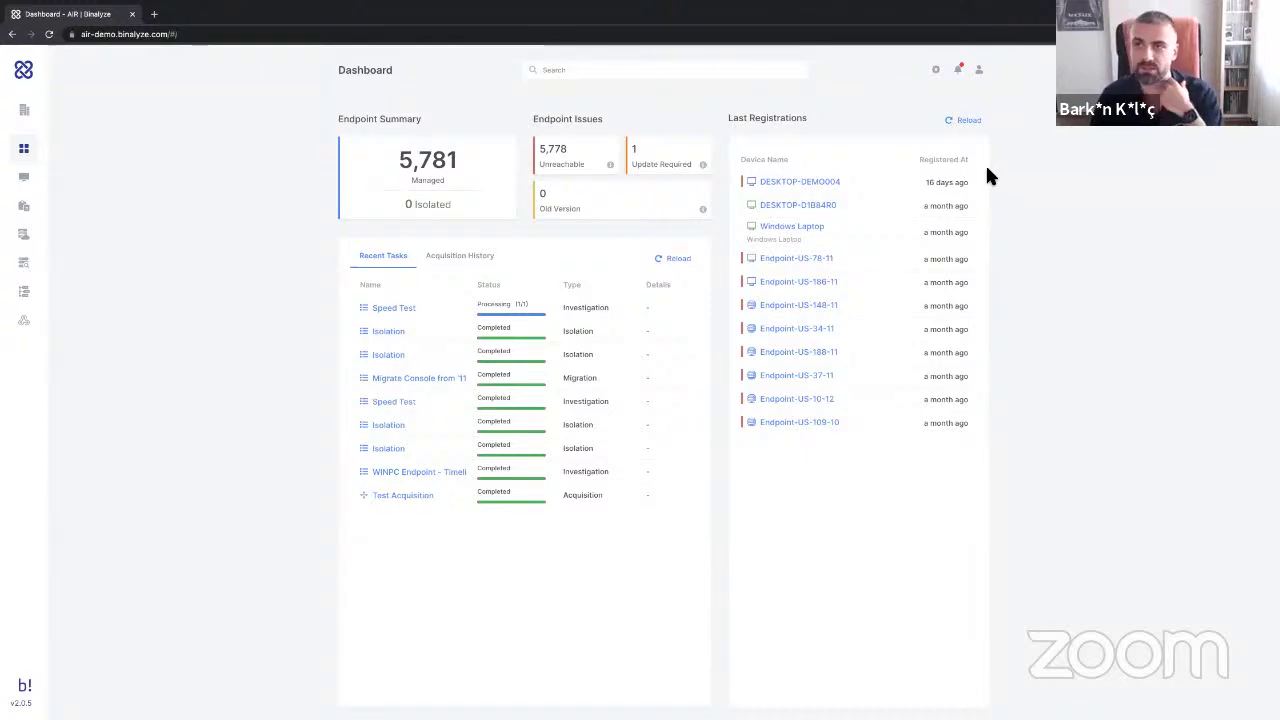
Show the managed endpoints list and open the administration settings menu.
left_click(26, 177)
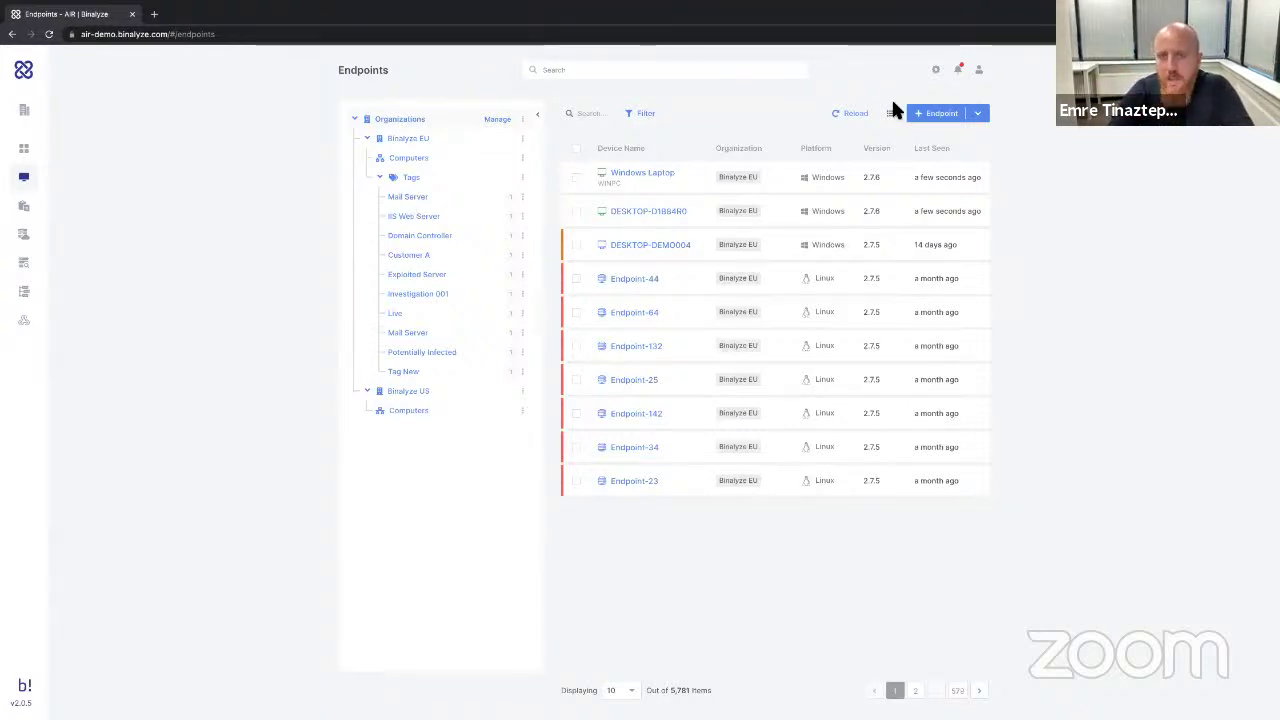
right_click(945, 83)
left_click(936, 72)
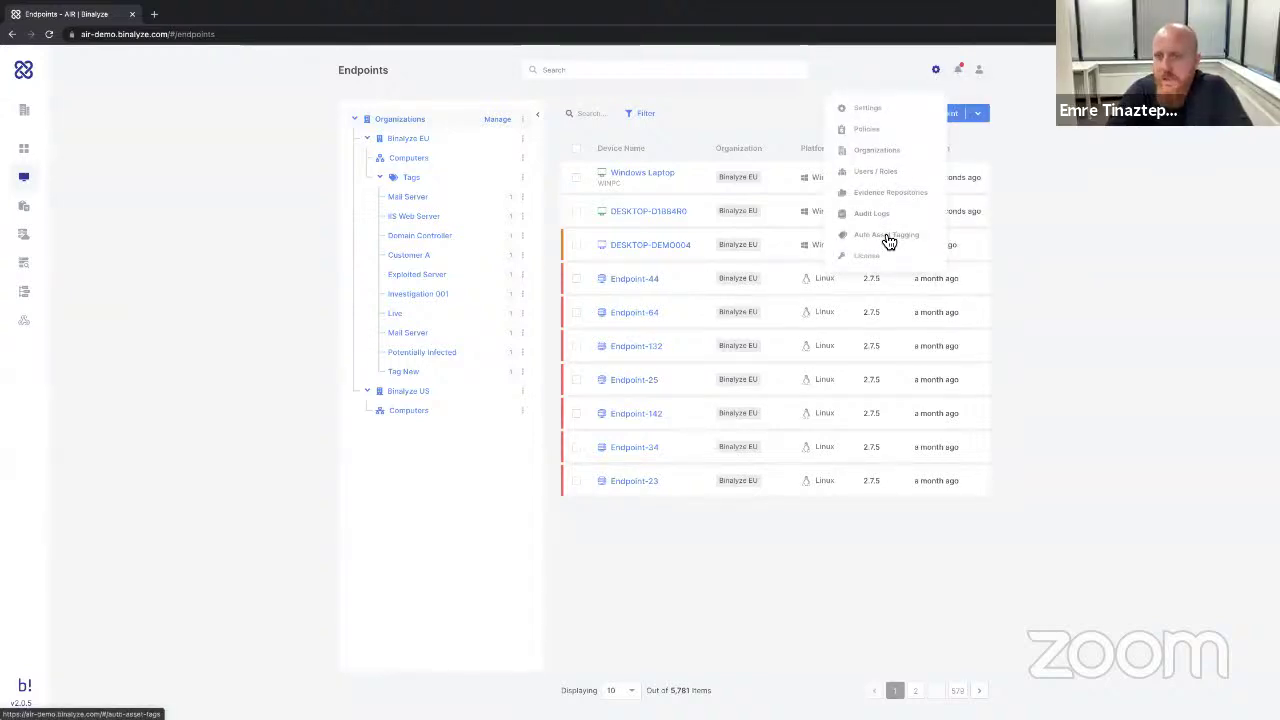
Review the IIS Web Server auto tag's rules (w3wp.exe process, C:\inetpub), then return to the tag list.
left_click(886, 236)
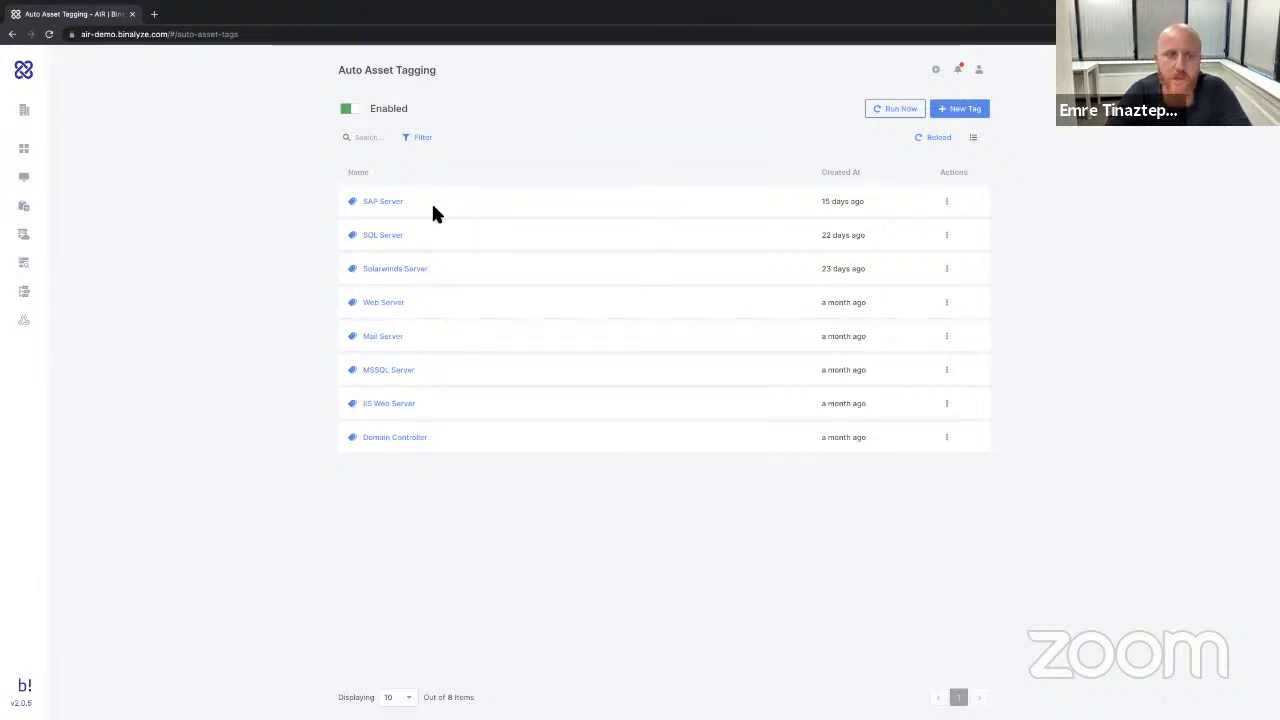
right_click(384, 410)
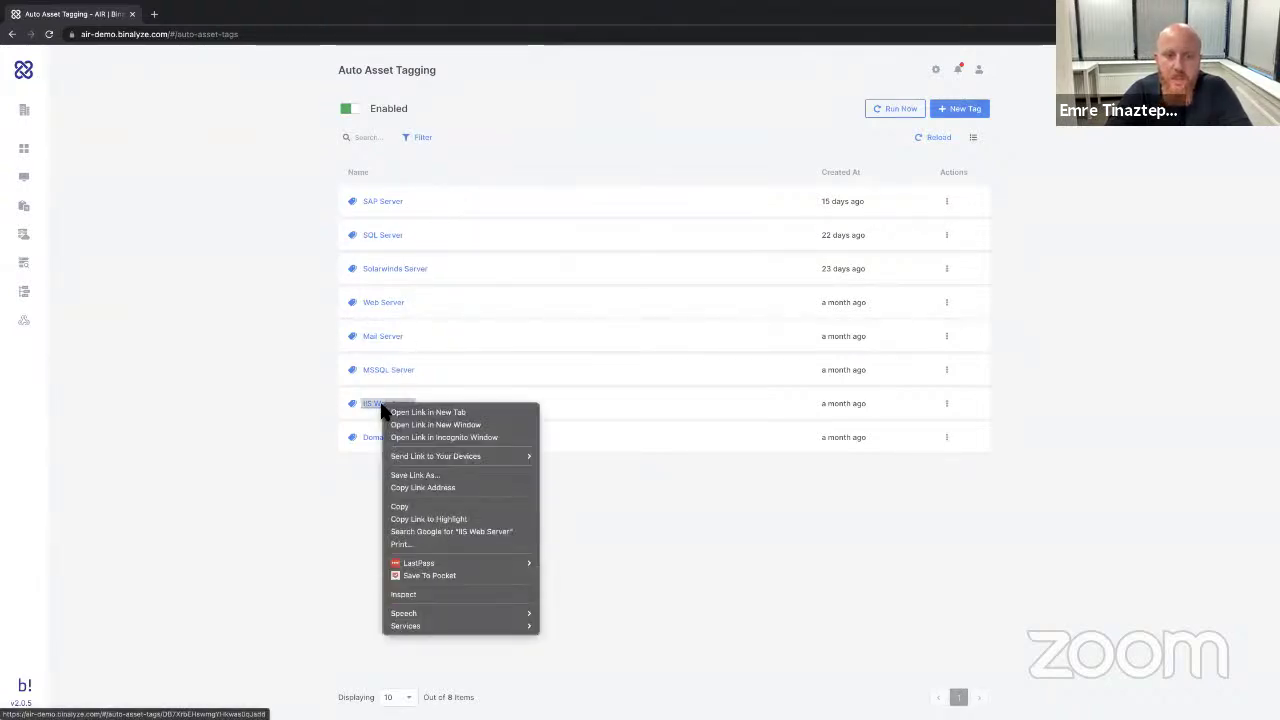
key("Escape")
left_click(381, 410)
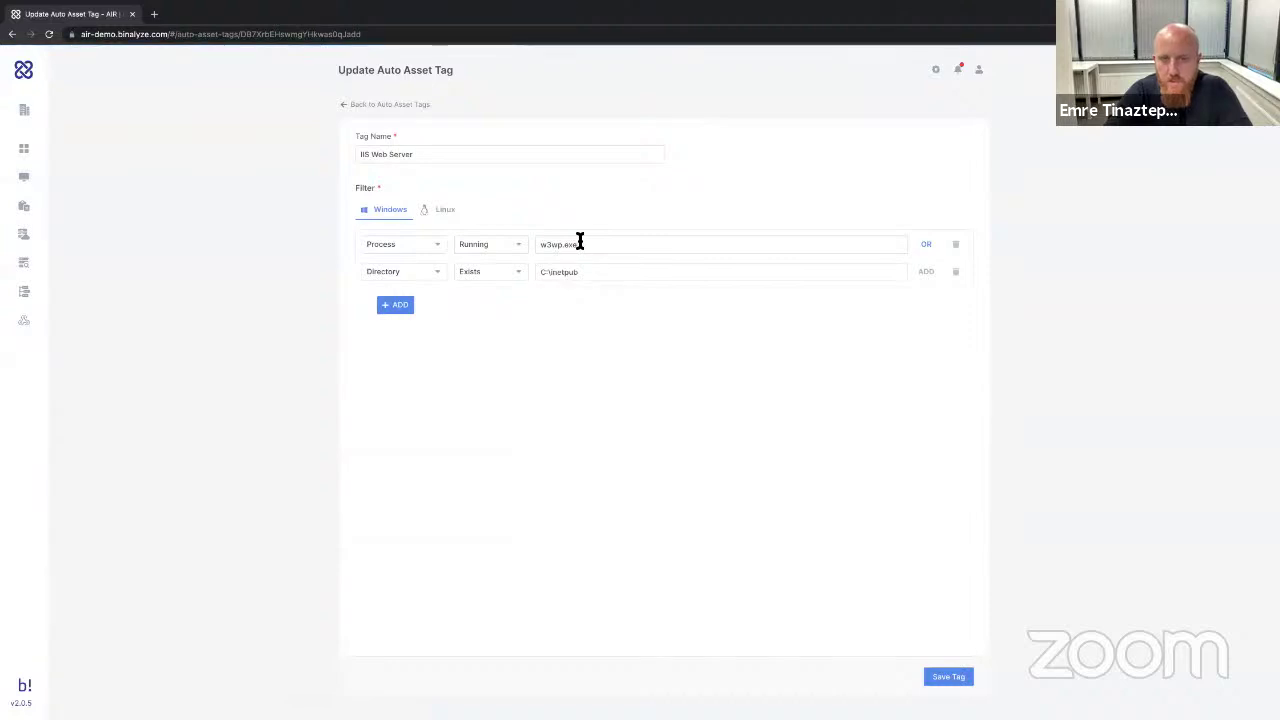
left_click_drag(580, 244, 538, 275)
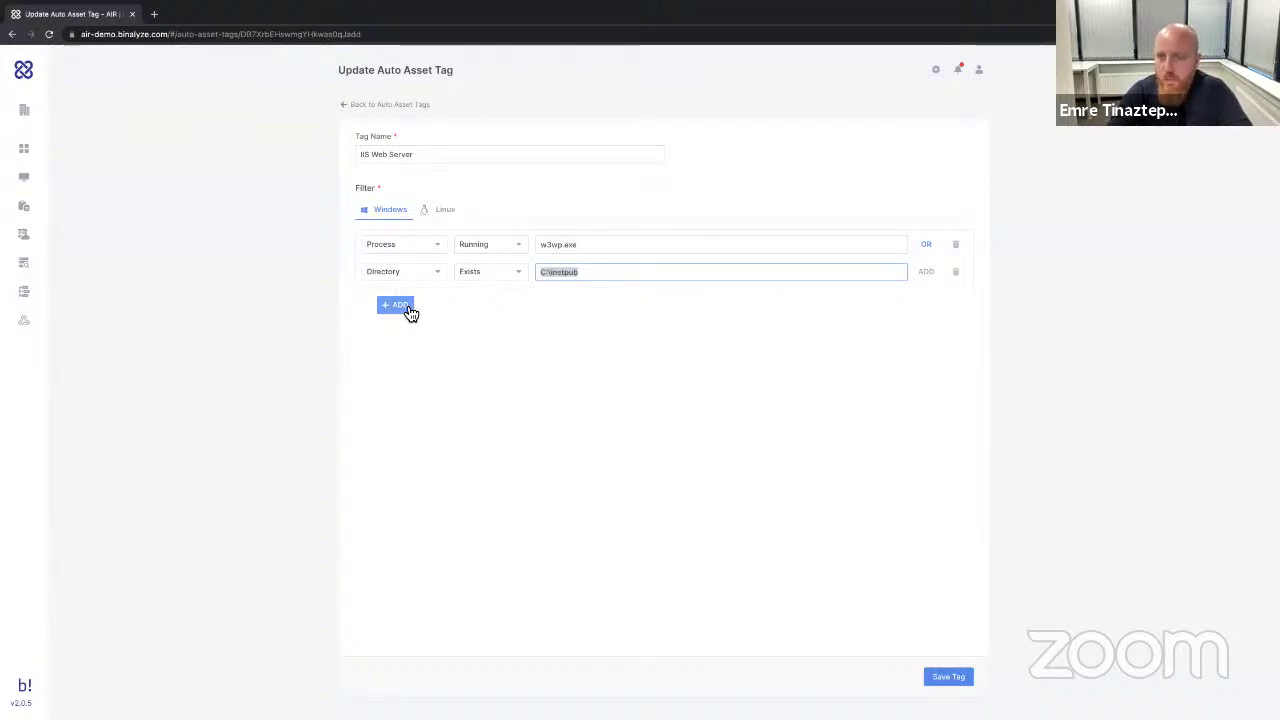
left_click(362, 105)
Draft a new tag named 'SAP v2' with a condition, then discard it unsaved.
left_click(950, 110)
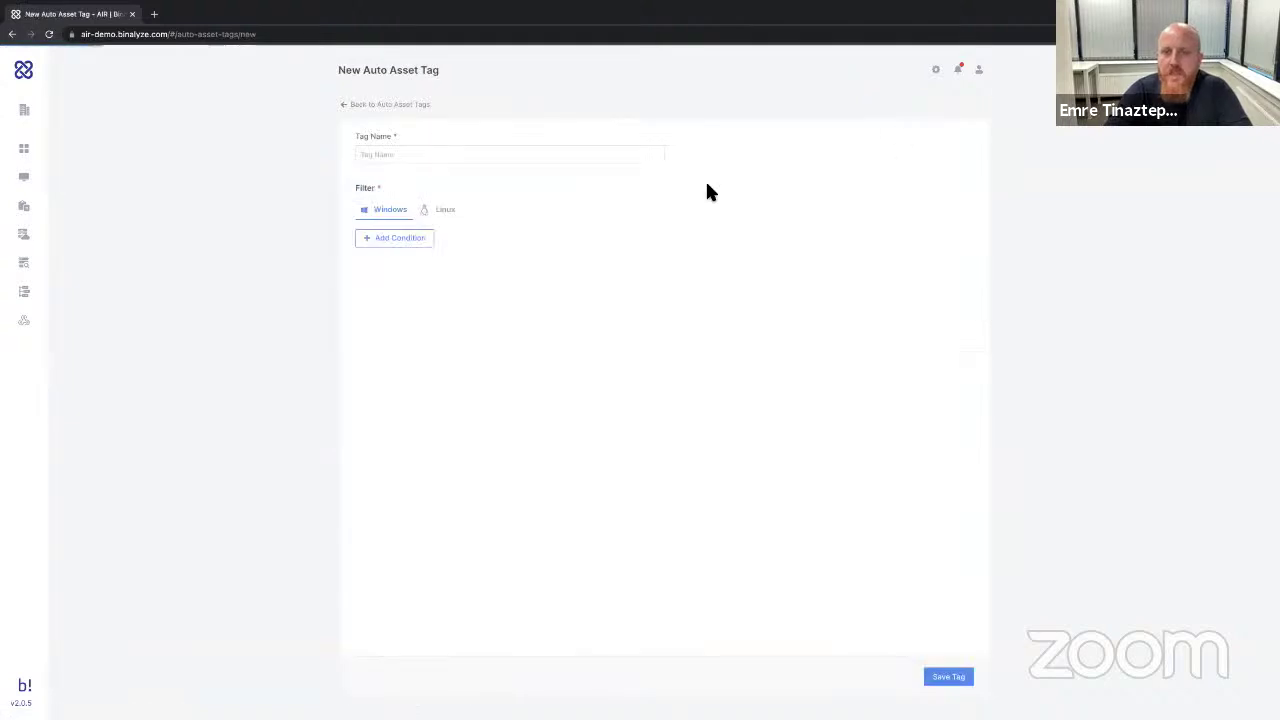
left_click(486, 151)
type("SAP")
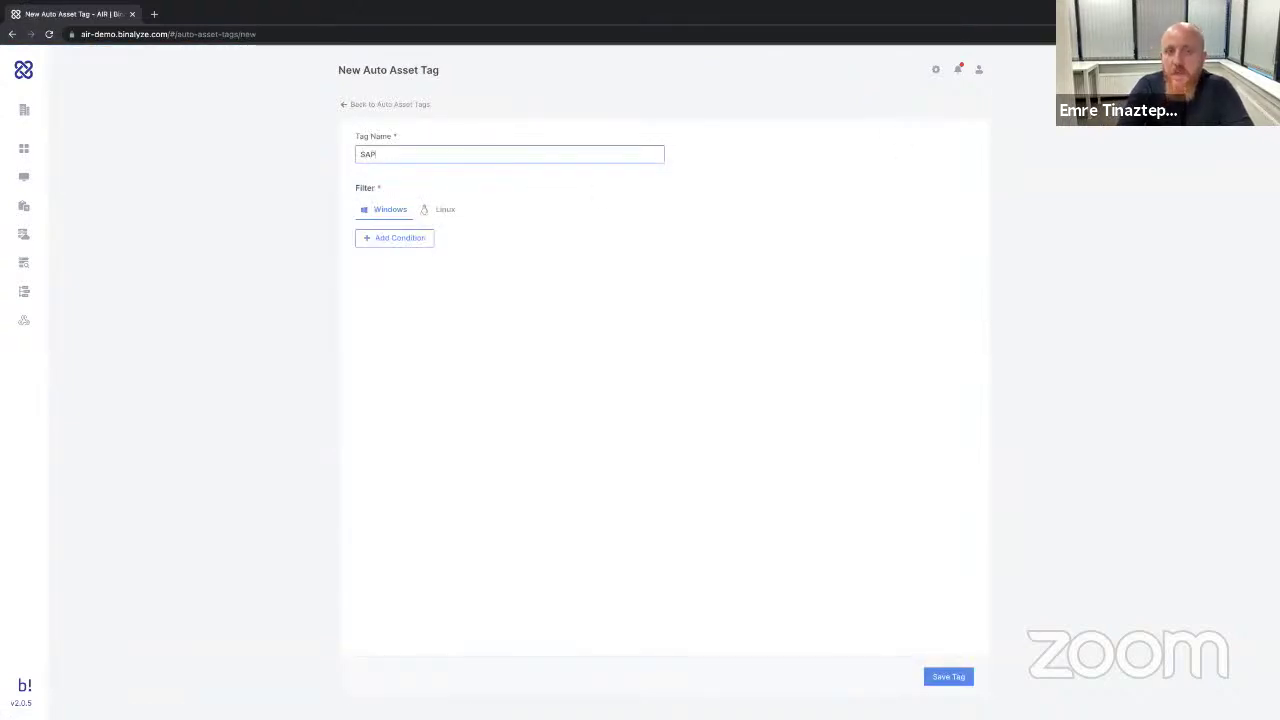
type(" v2")
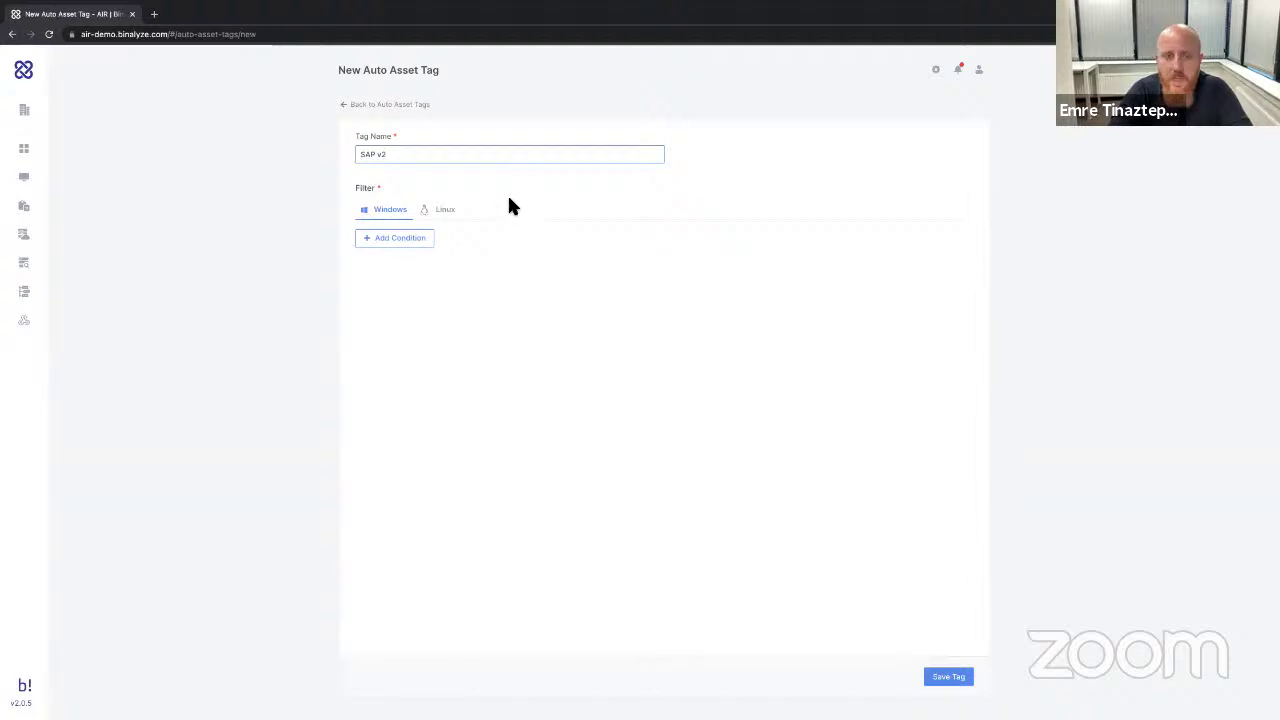
left_click(418, 240)
left_click(411, 245)
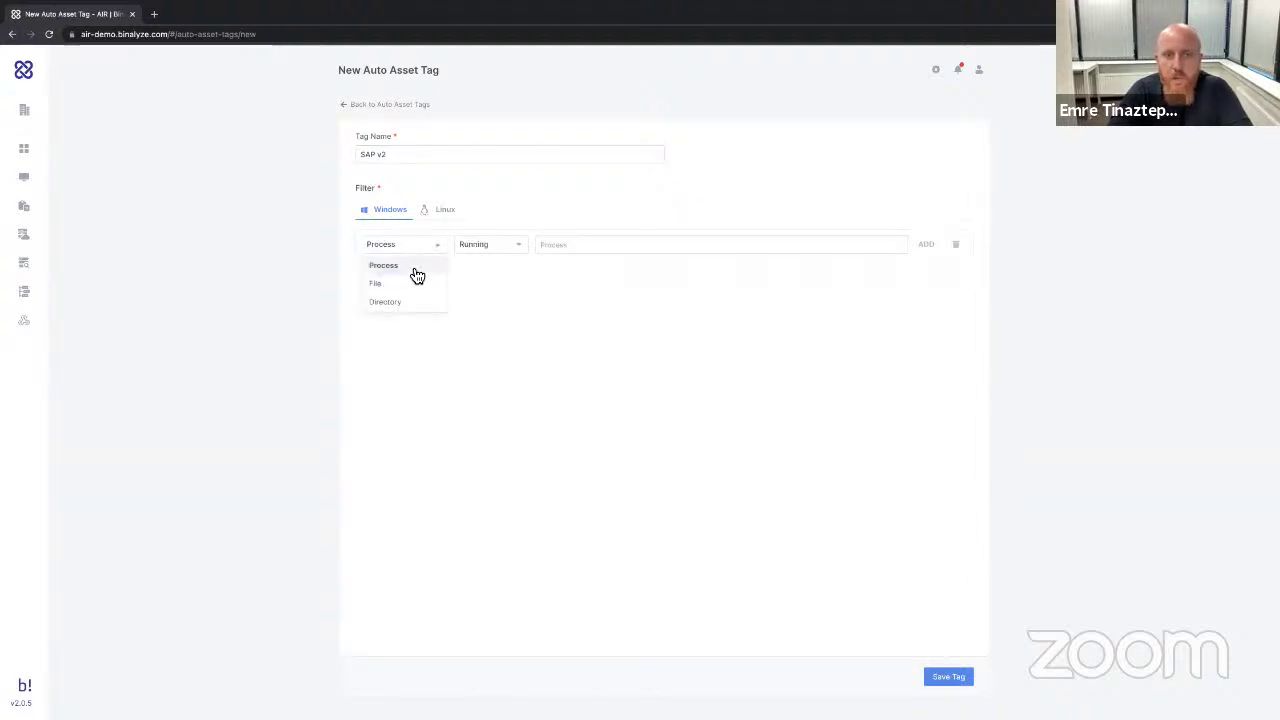
left_click(645, 287)
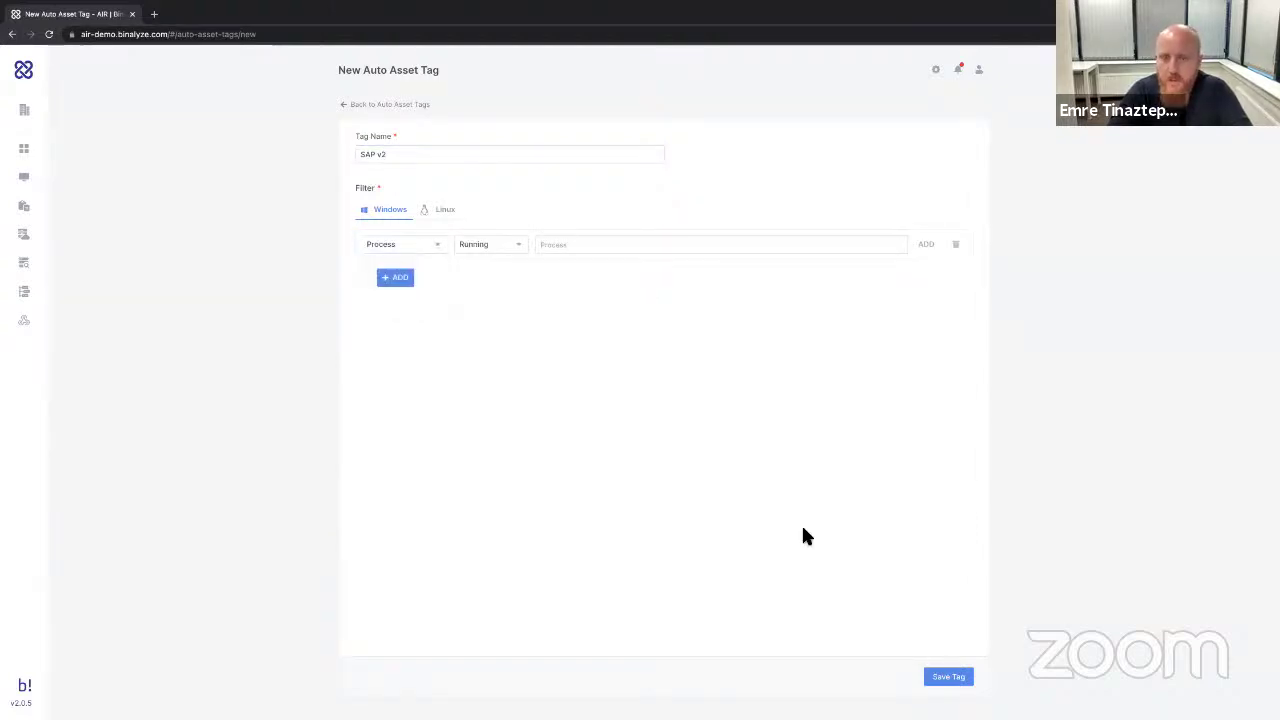
left_click(352, 106)
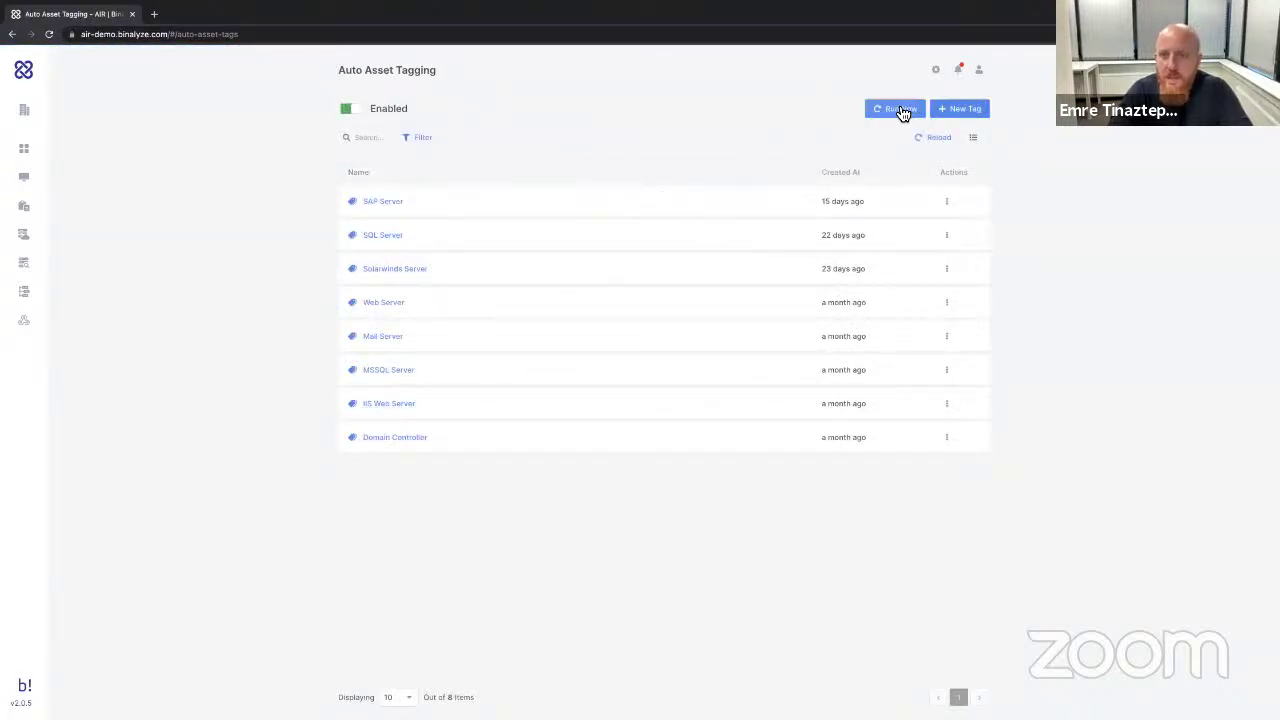
Return to Endpoints and check a tag's actions: Timeline, Triage, Schedule Acquisition, Acquire Evidence.
left_click(34, 180)
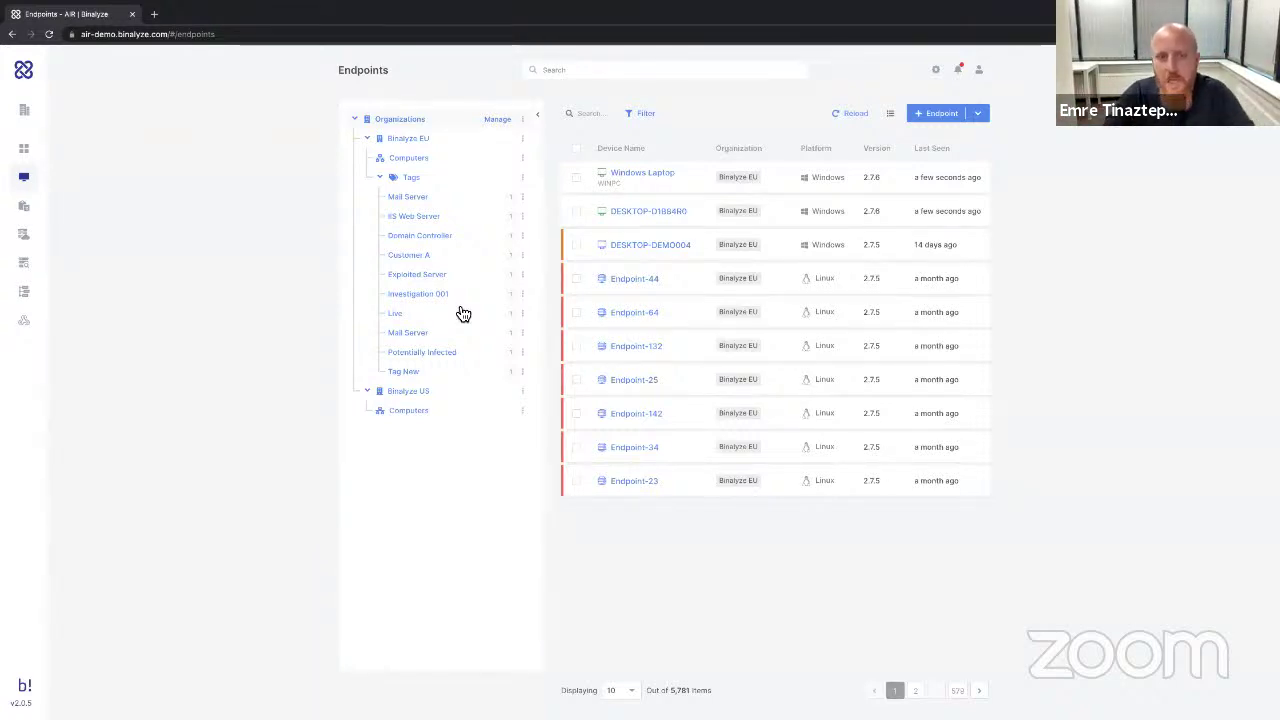
left_click(522, 237)
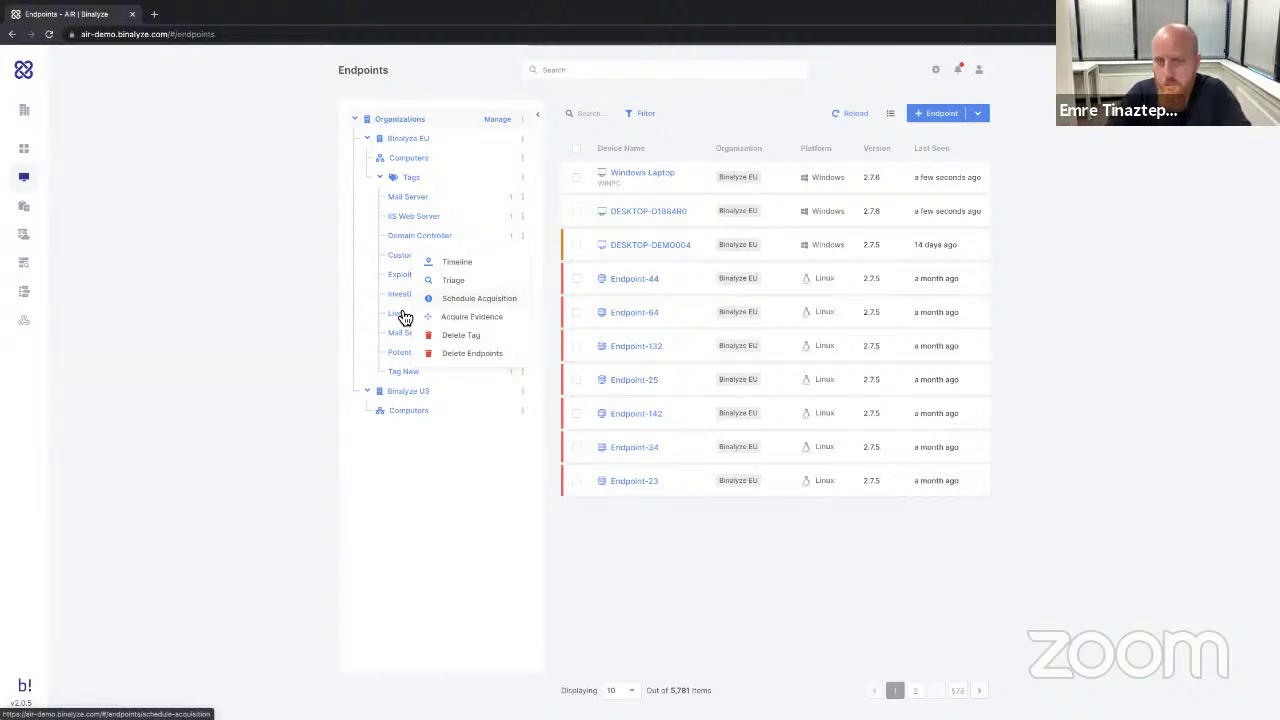
left_click(307, 295)
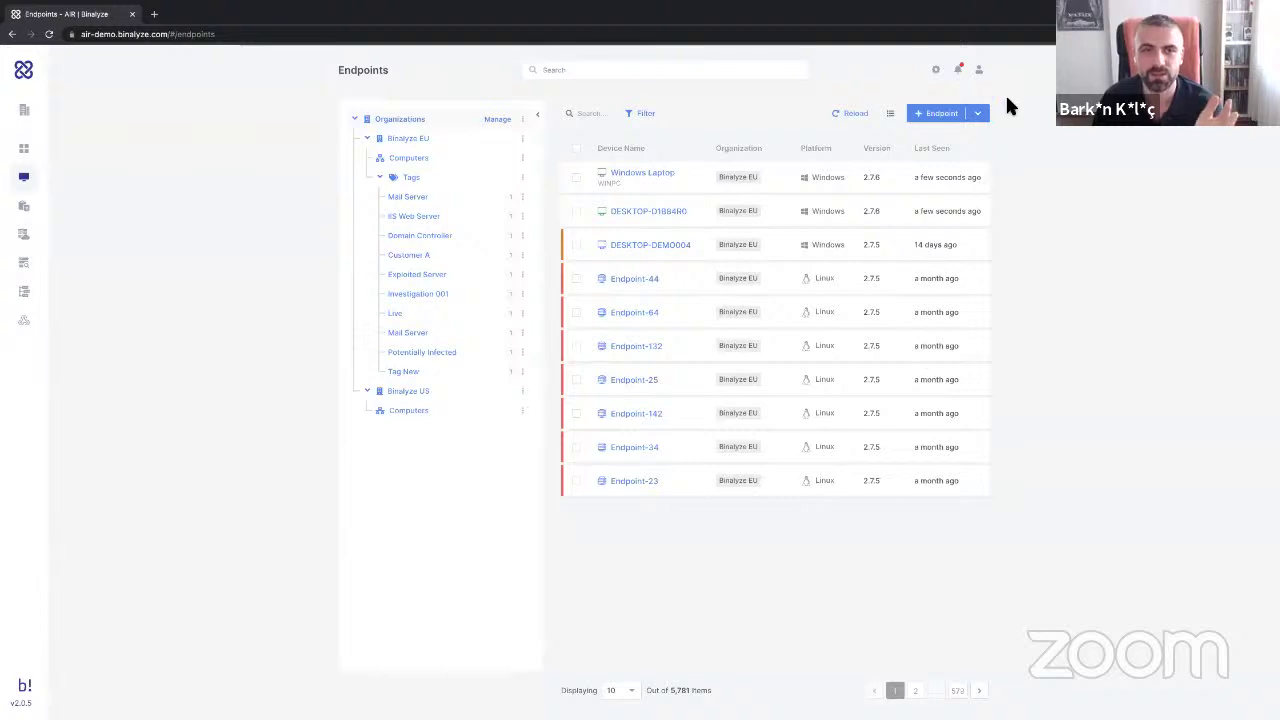
Download the Windows MSI endpoint installer for the Binalyze EU organization.
left_click(978, 113)
left_click(944, 143)
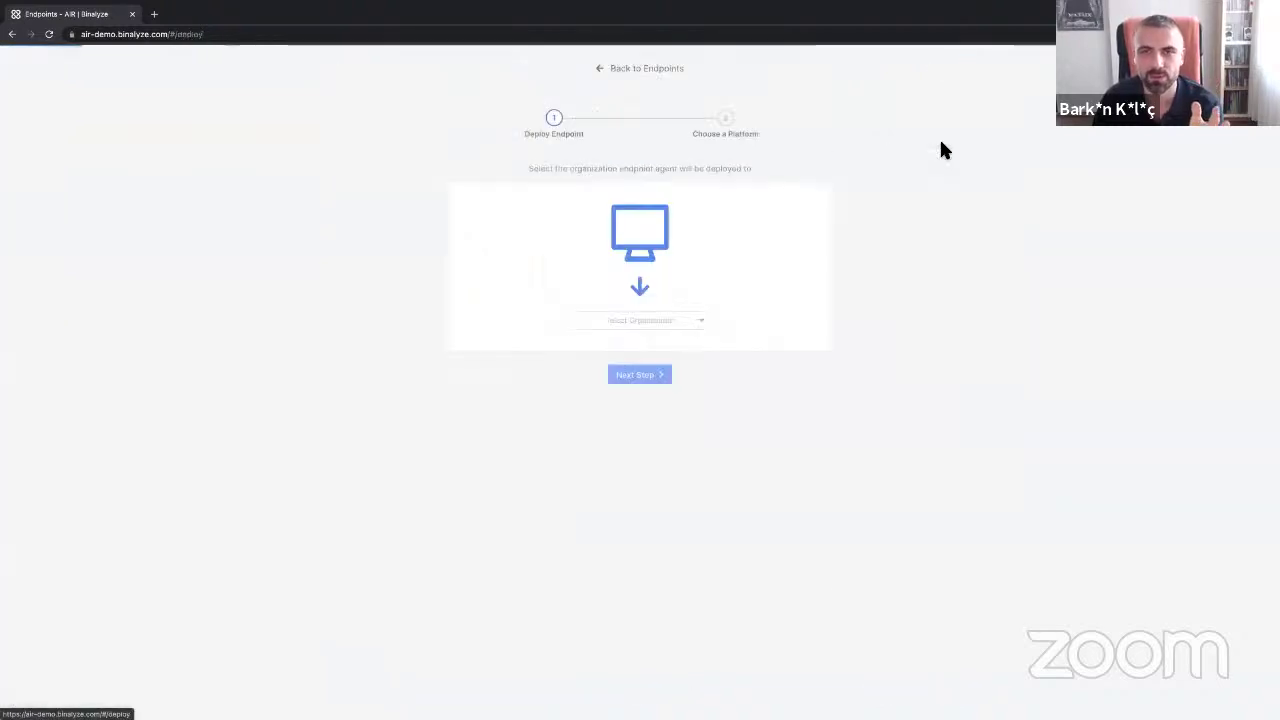
left_click(658, 320)
left_click(628, 343)
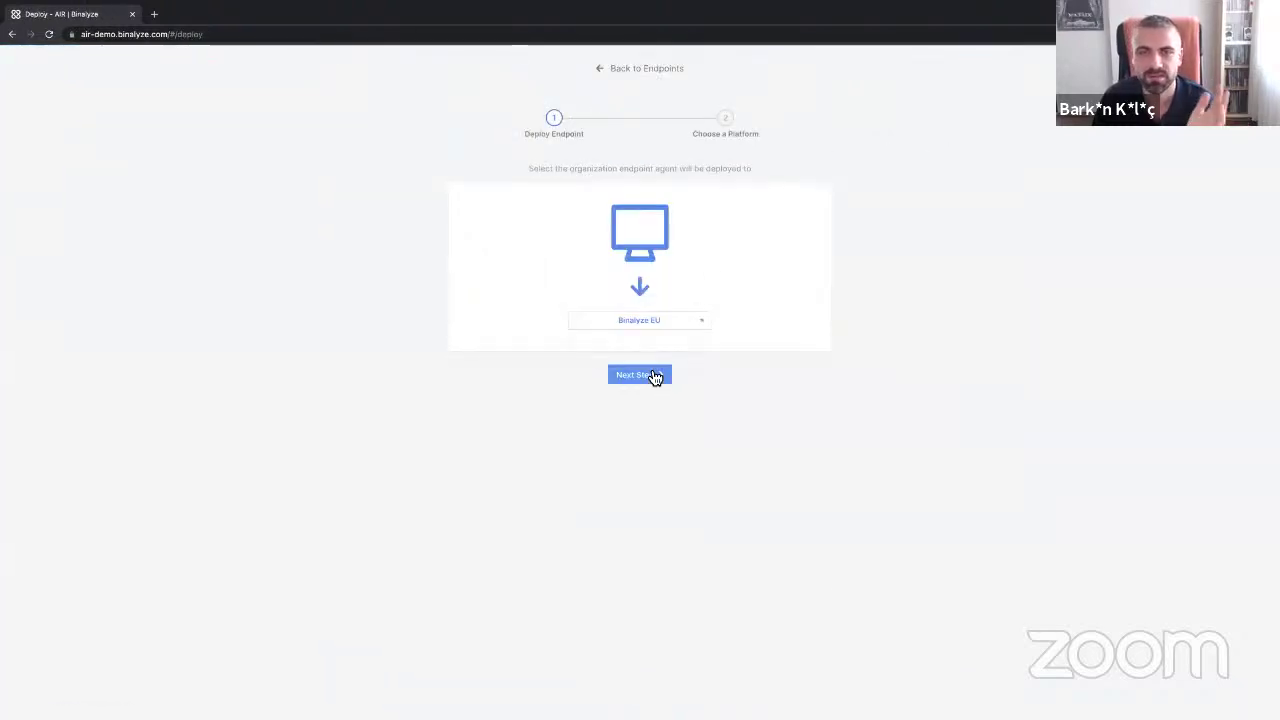
left_click(654, 374)
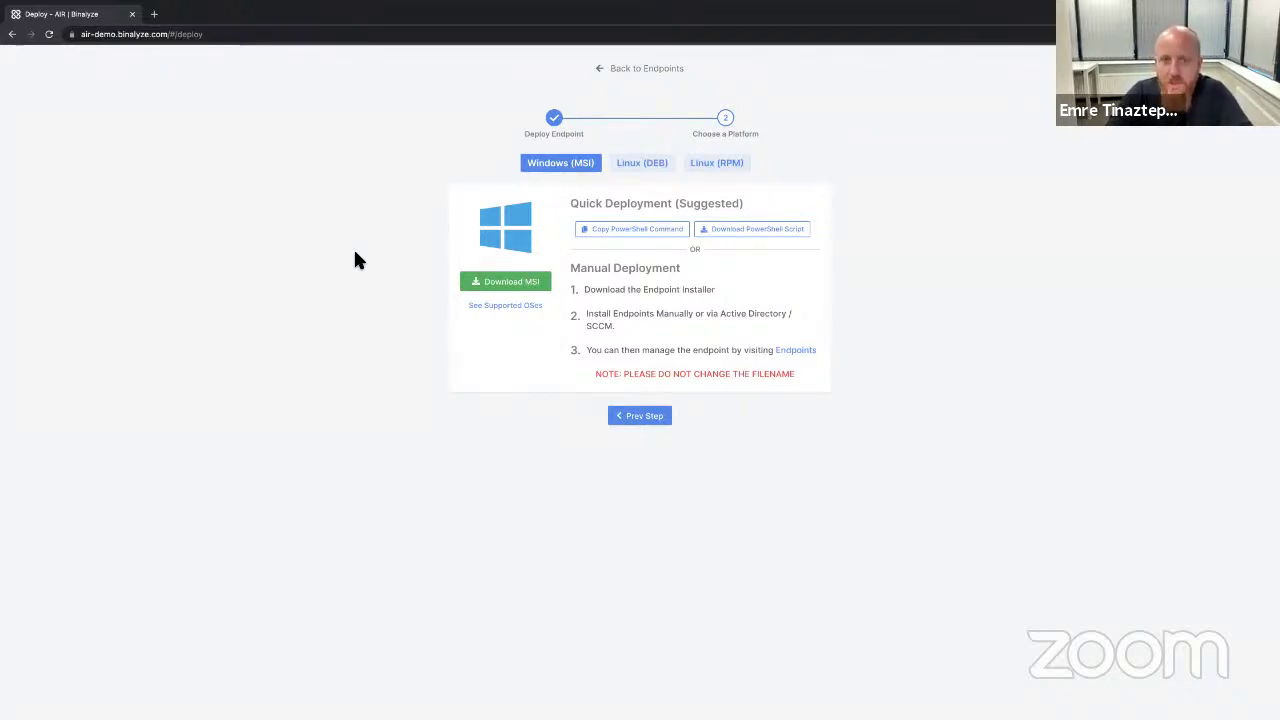
left_click(508, 286)
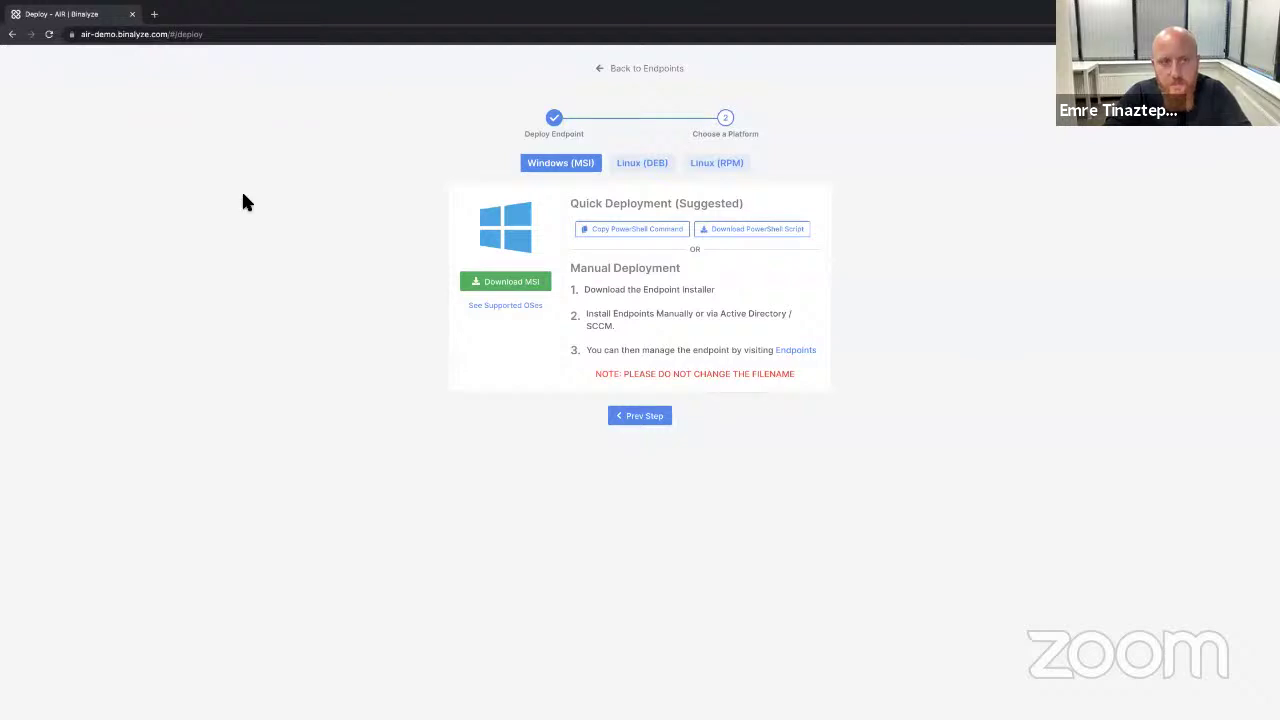
left_click(620, 68)
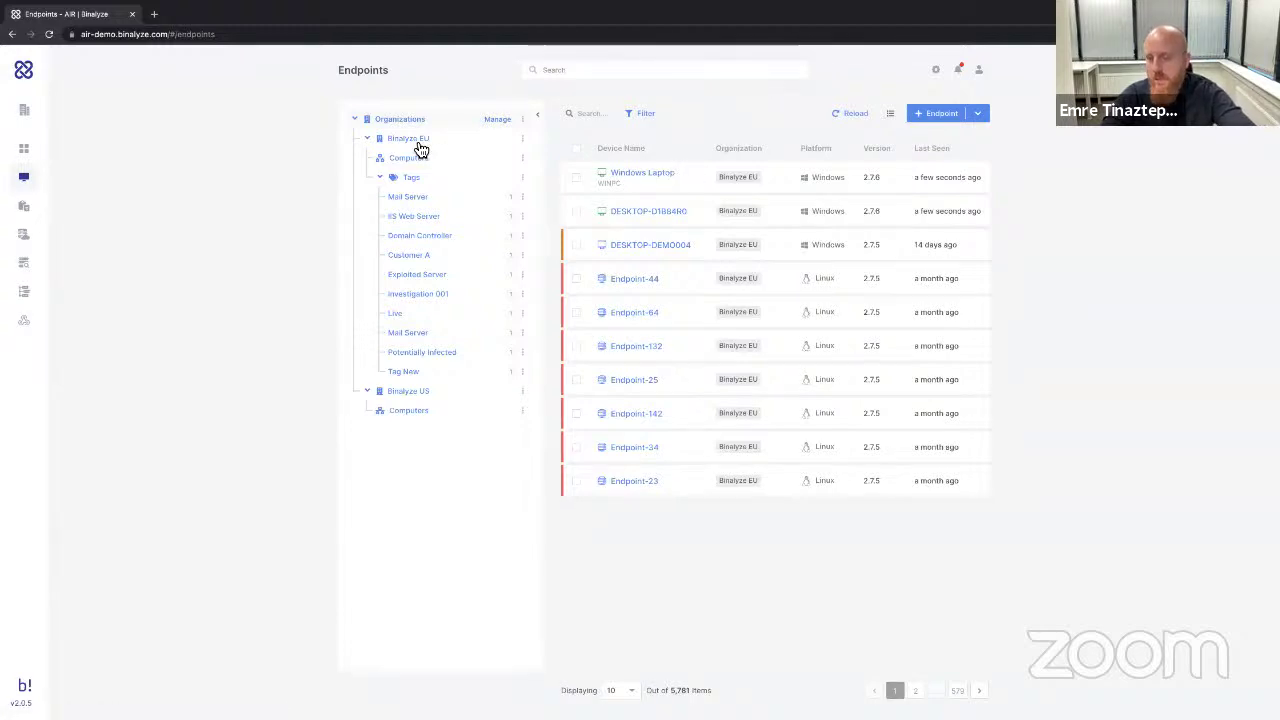
Open Windows Laptop's endpoint details and start an Acquire Evidence form for it.
left_click(641, 178)
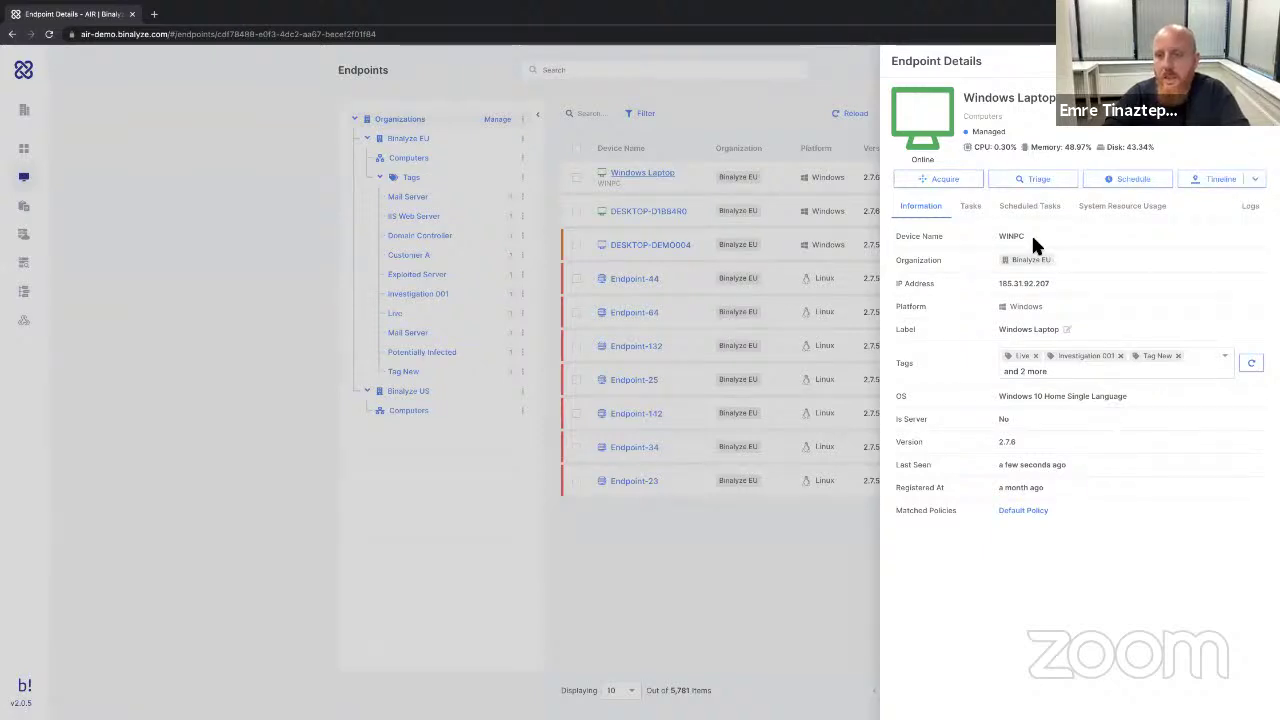
left_click(947, 183)
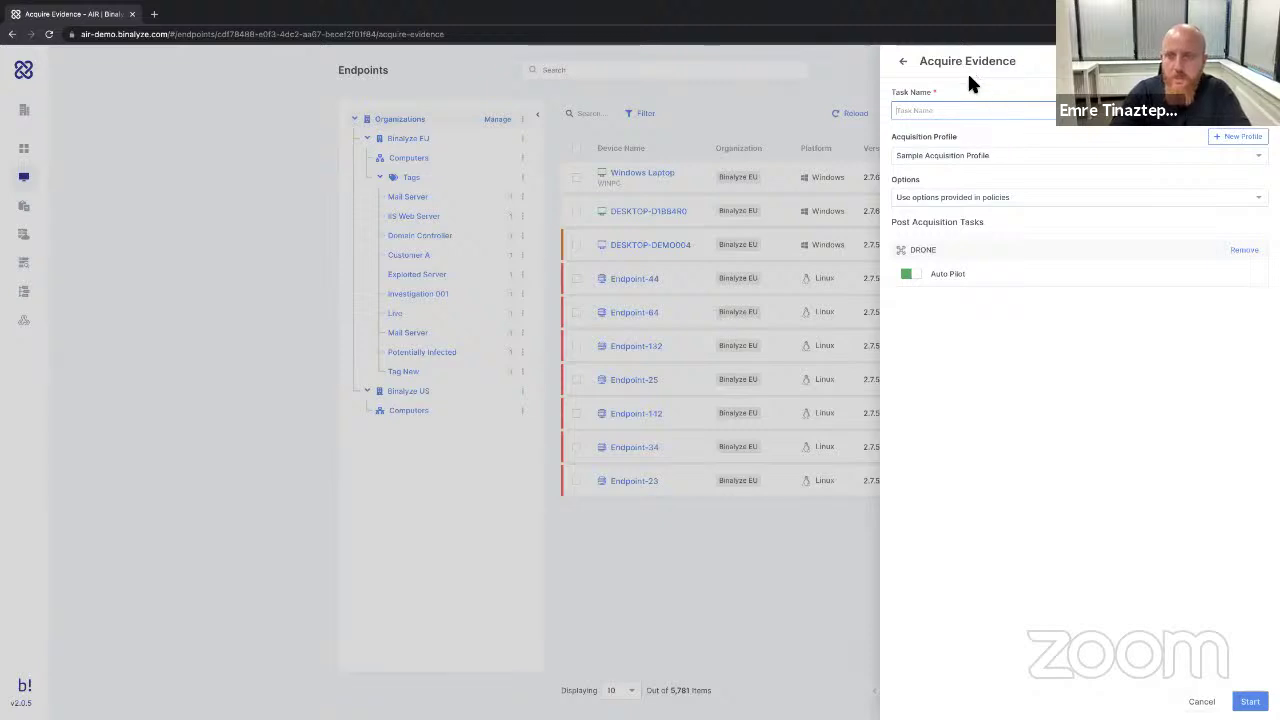
Name the task 'Task 1', choose the Quick profile, and turn off Auto Pilot.
type("Task 1")
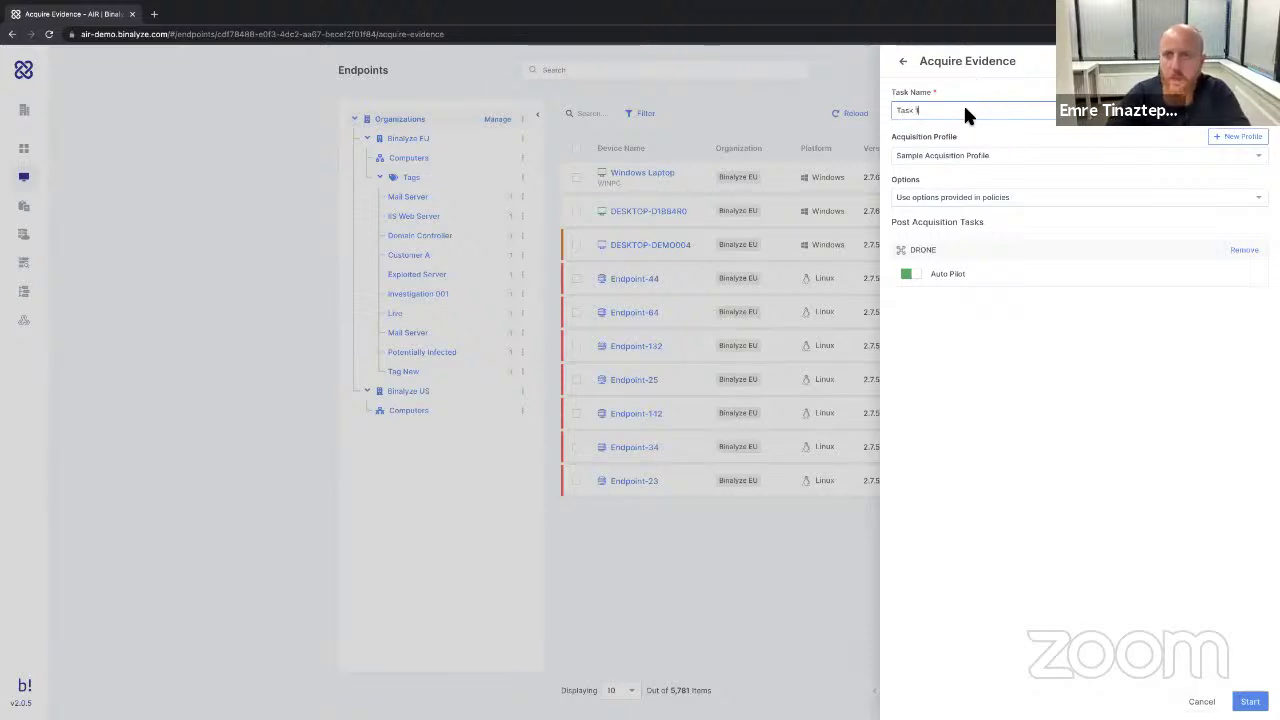
left_click(993, 157)
scroll(997, 240, "down", 3)
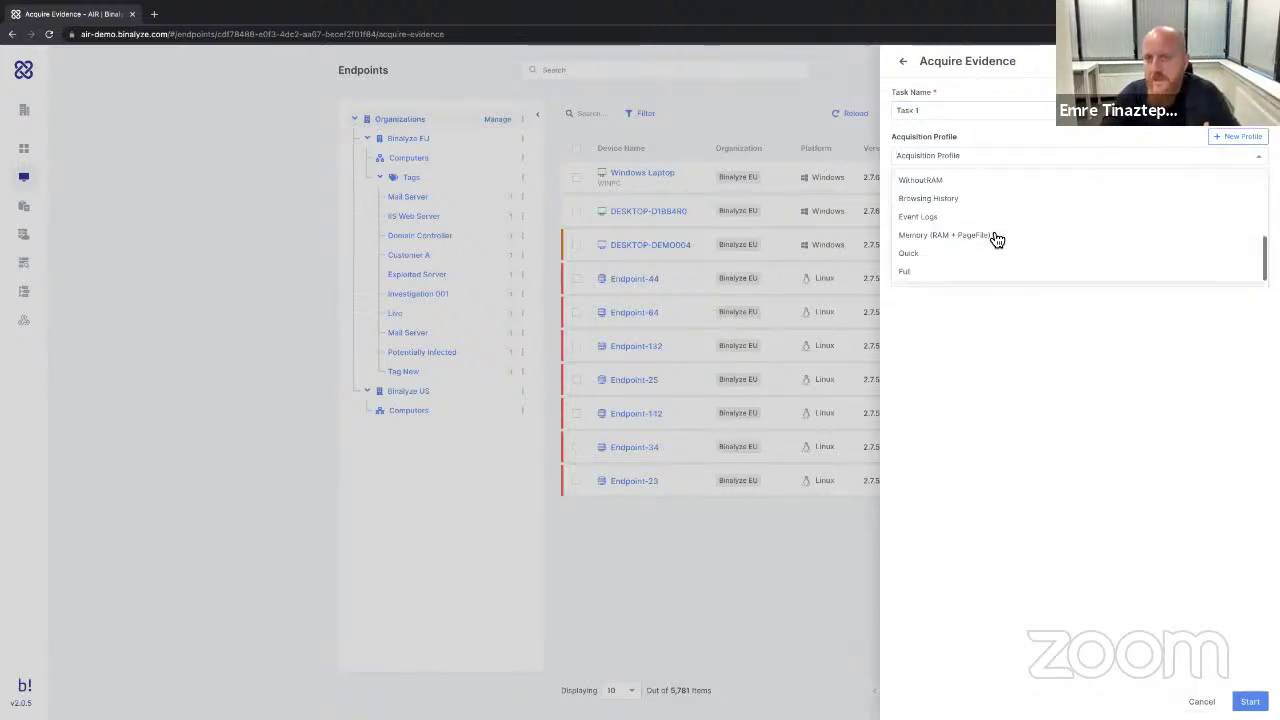
left_click(935, 256)
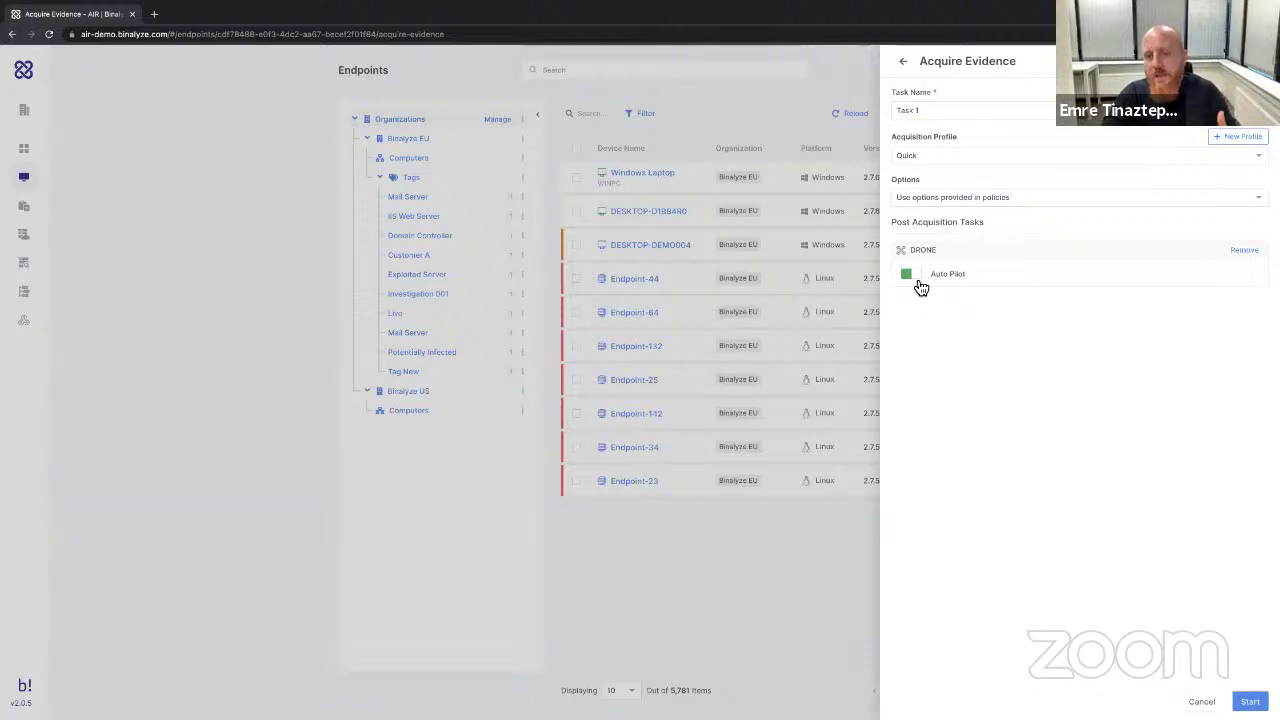
left_click(920, 285)
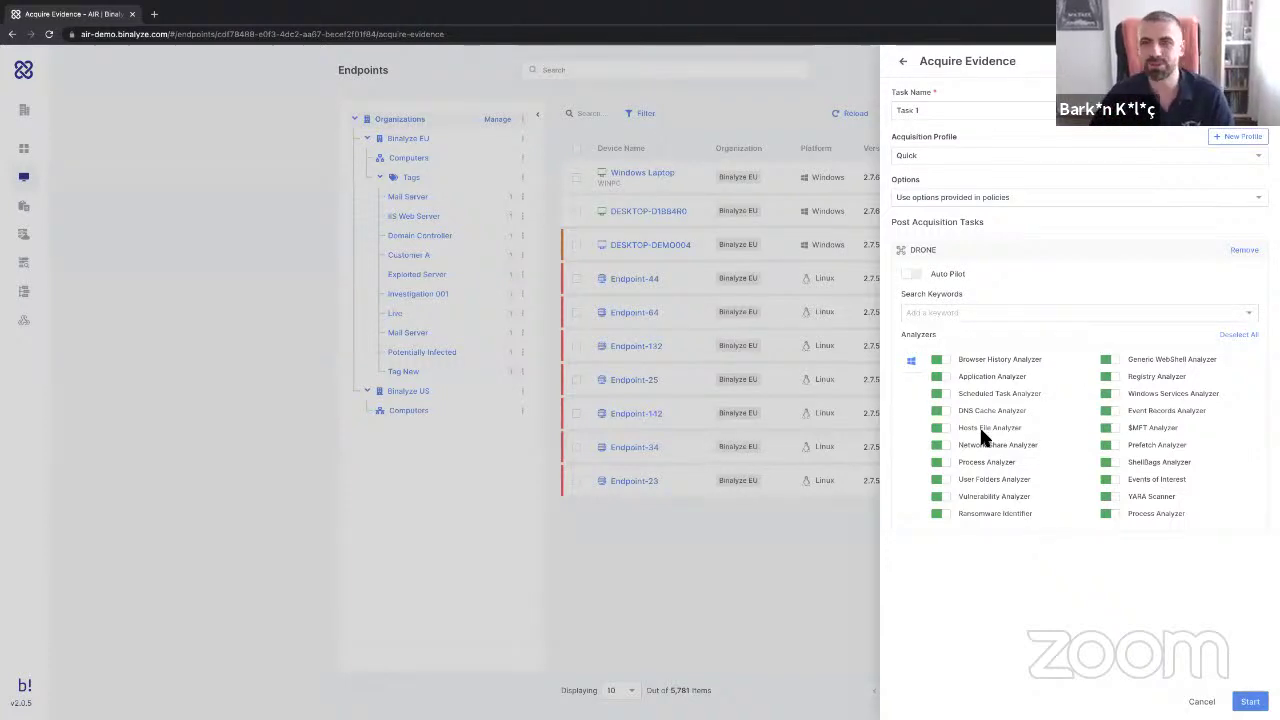
Add DRONE search keywords phishingdomain.com and Customer Data.xls.
left_click(943, 314)
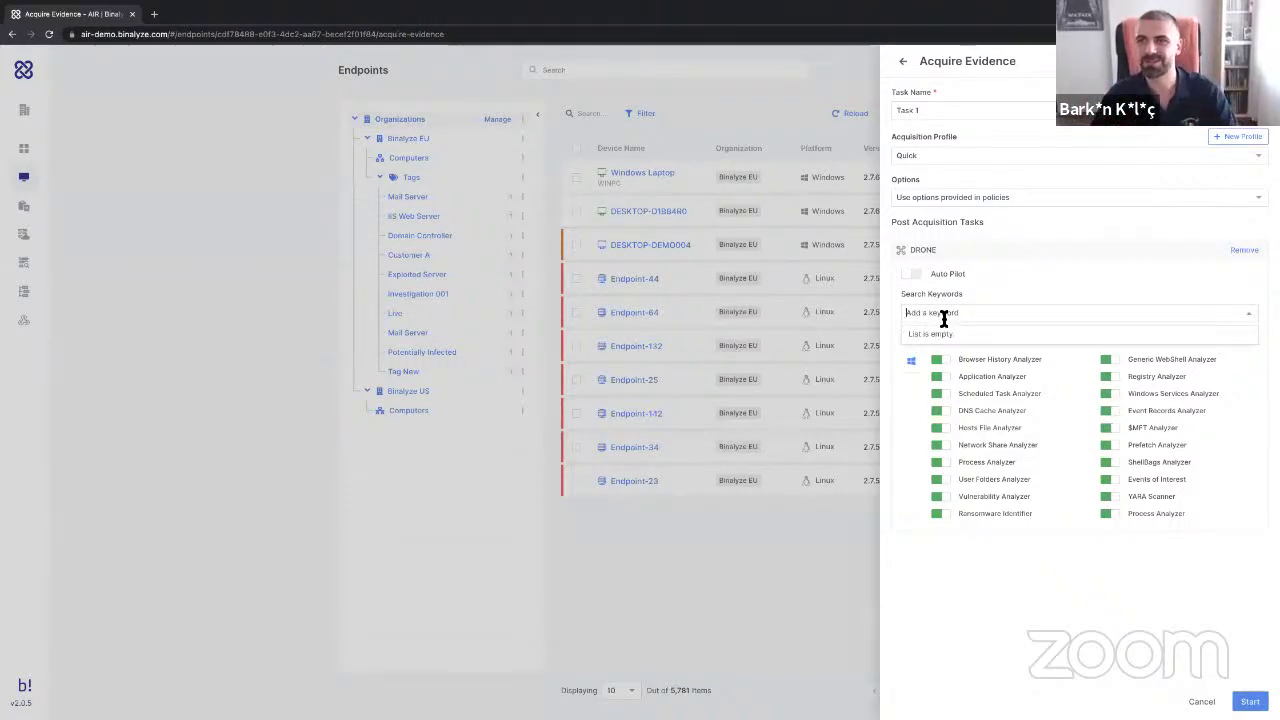
type("phishi")
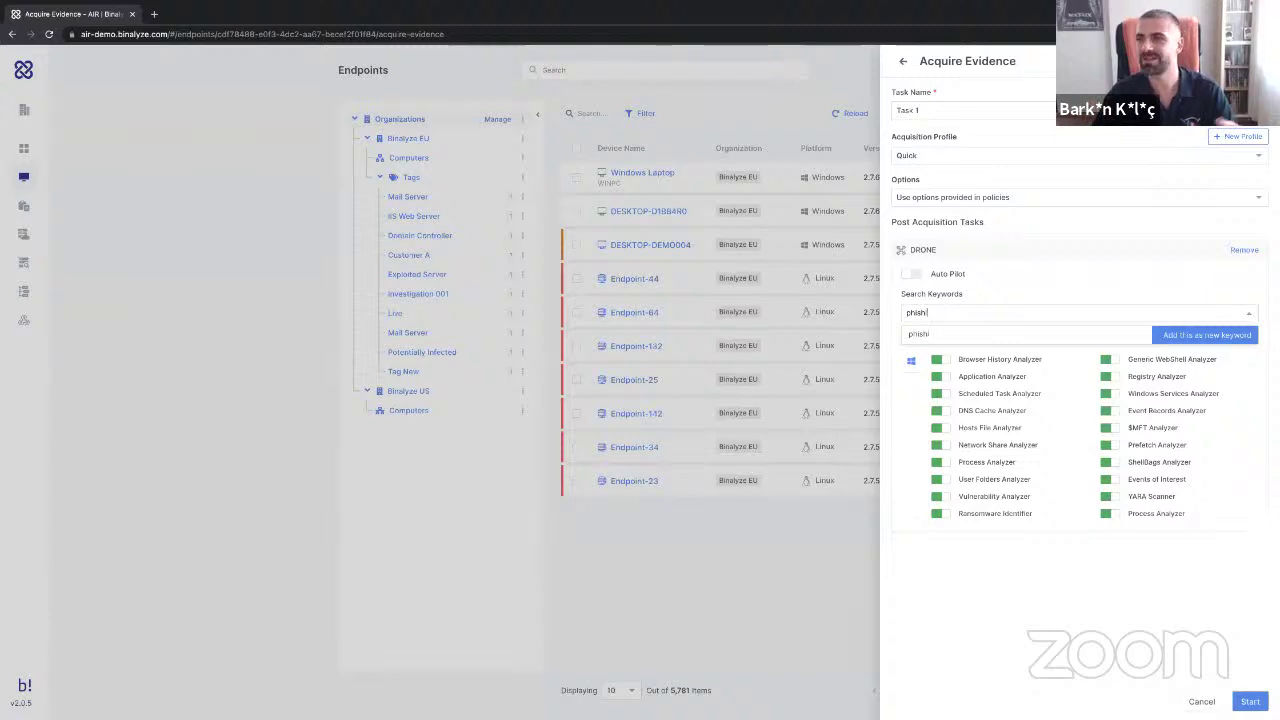
type("ngdomain.com")
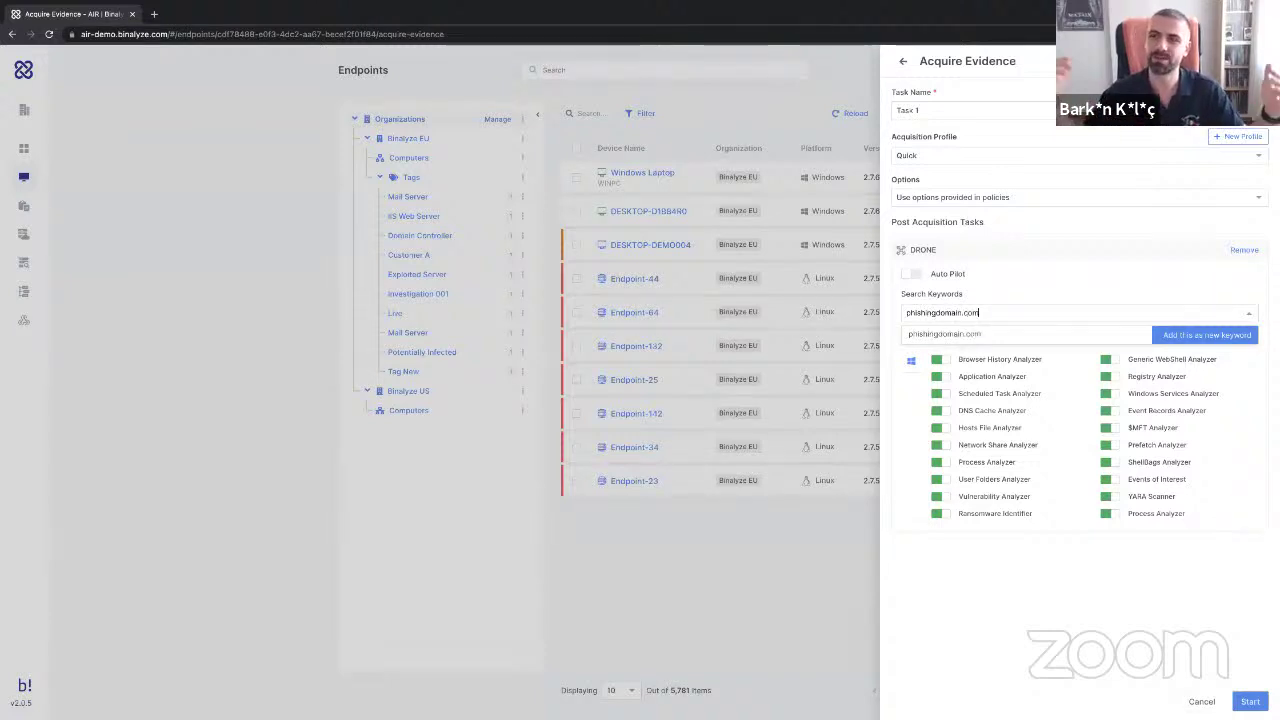
key("Return")
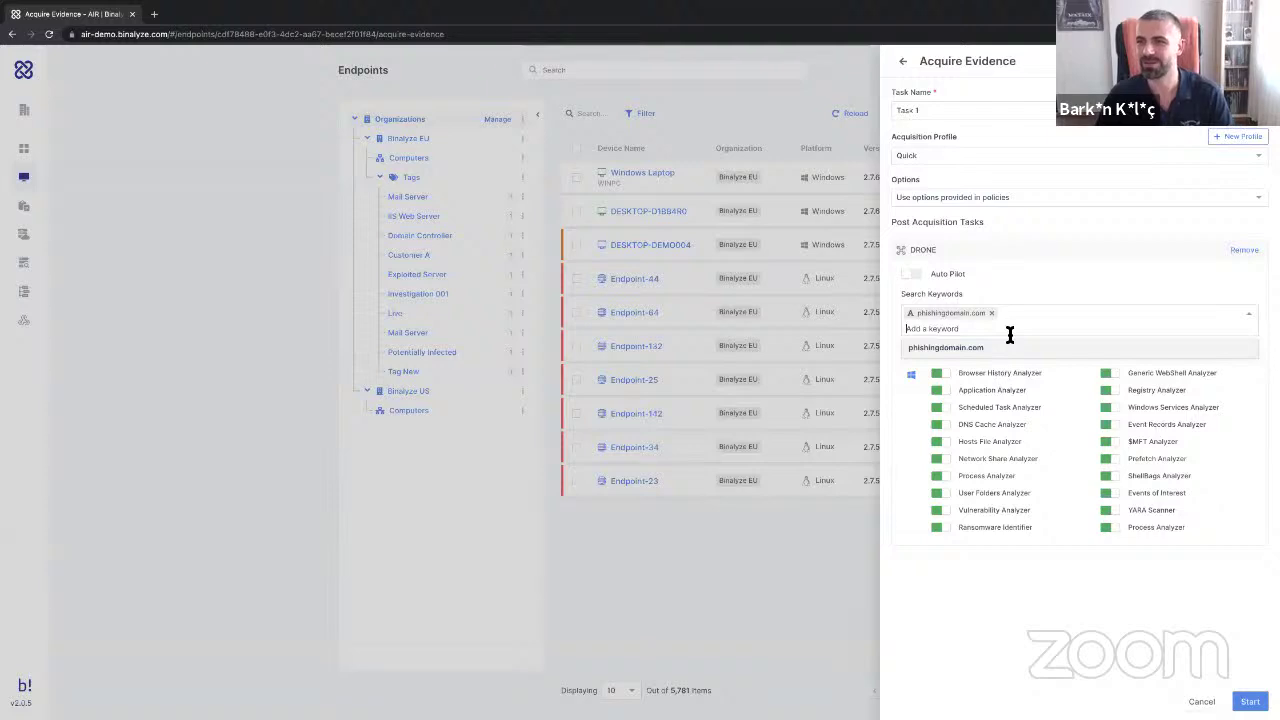
type("Customer D")
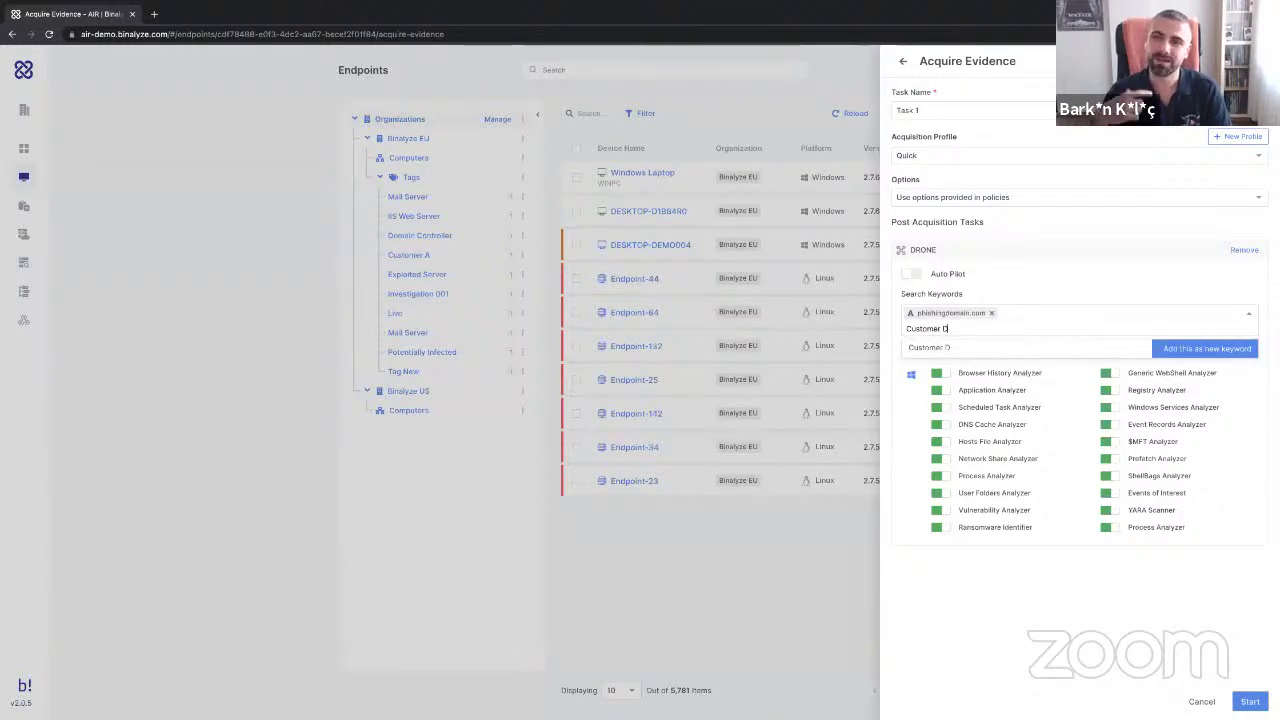
type("ata")
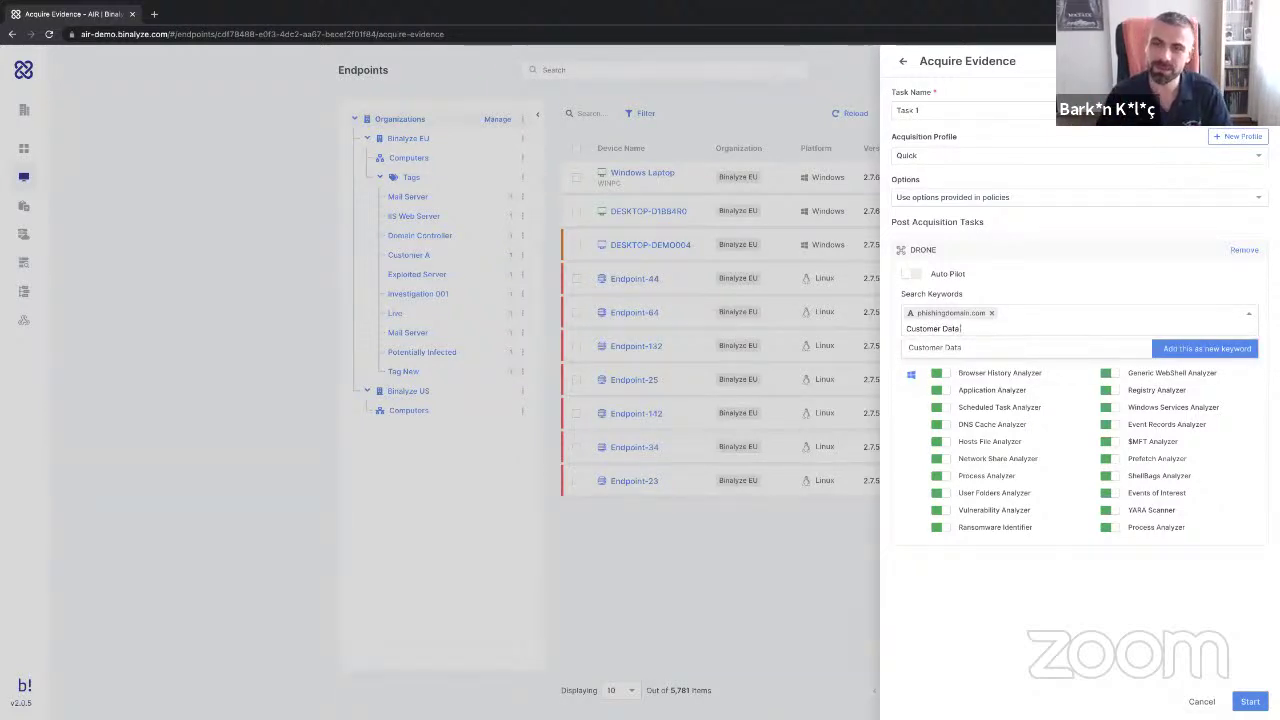
type(".xls")
key("Return")
left_click(1115, 273)
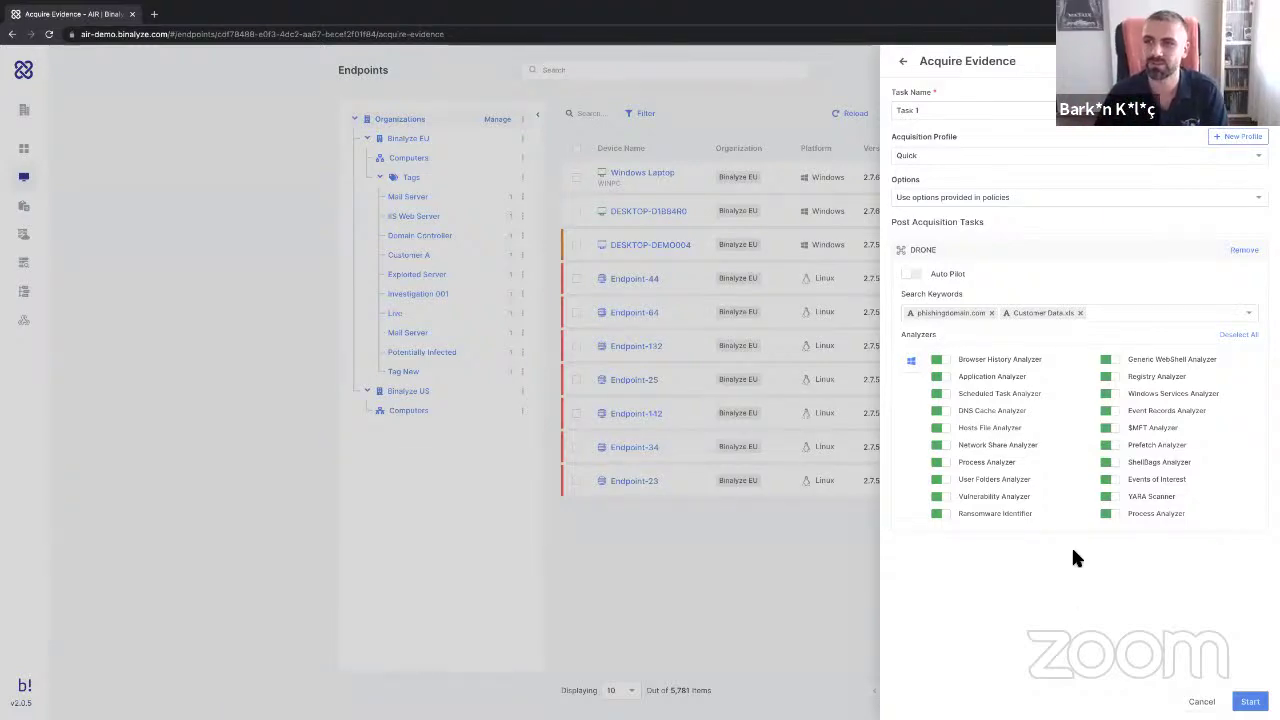
scroll(1071, 558, "up", 5)
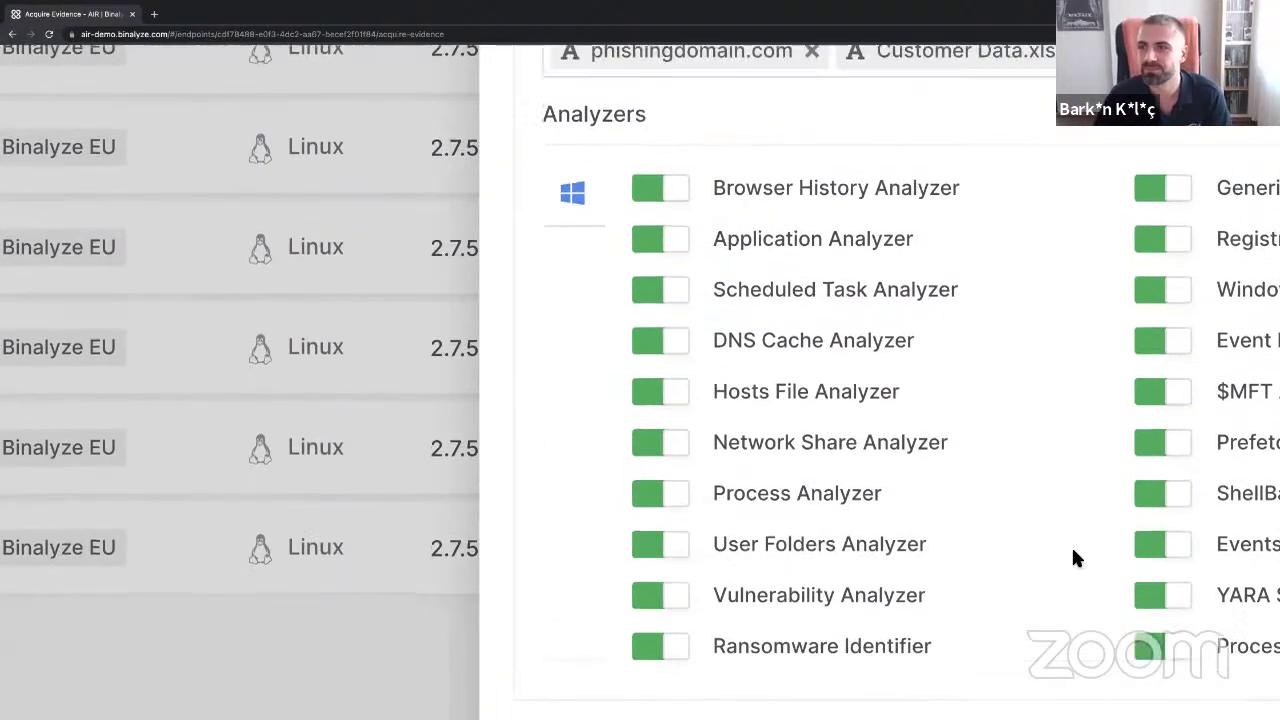
scroll(1071, 558, "down", 5)
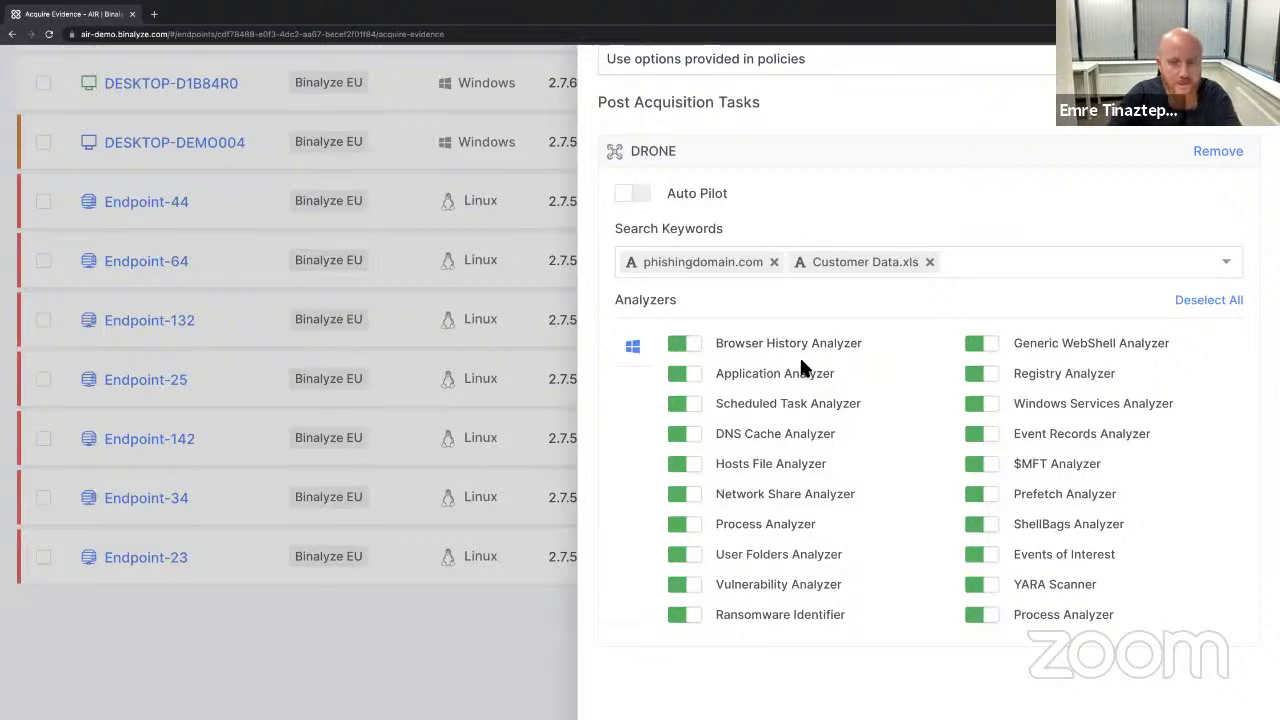
key("ctrl+0")
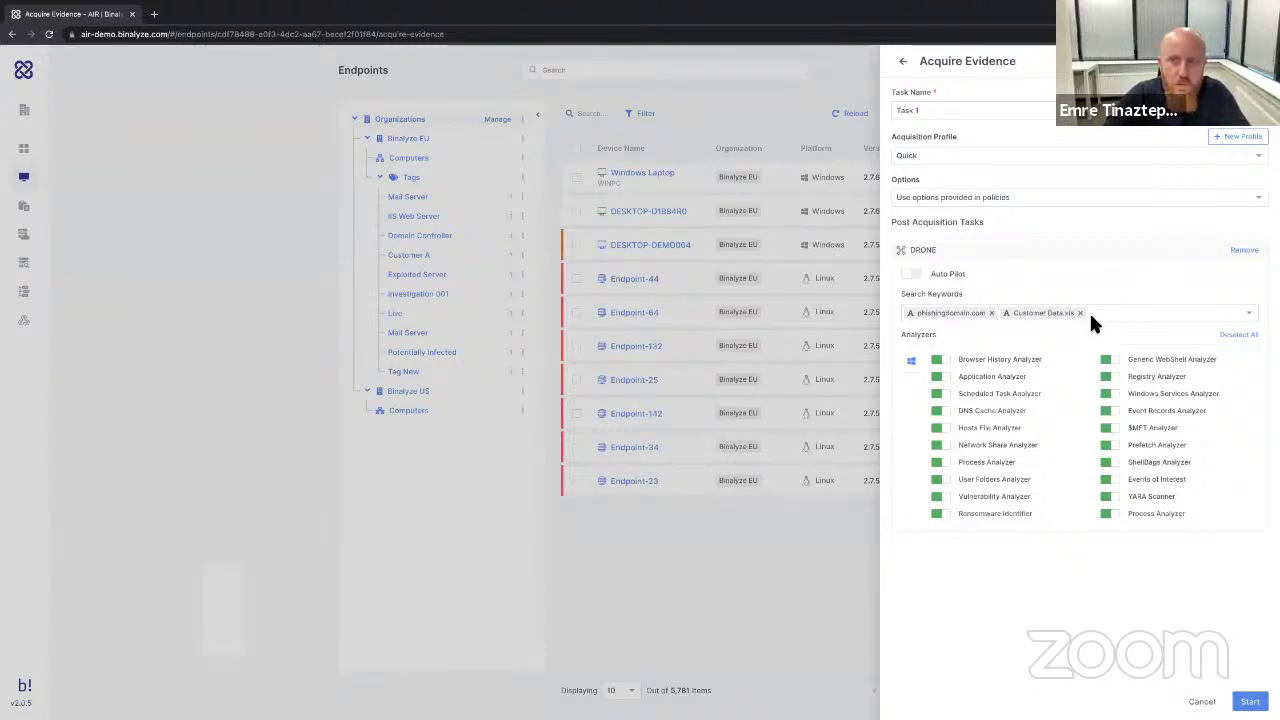
scroll(1089, 311, "up", 5)
scroll(968, 355, "up", 2)
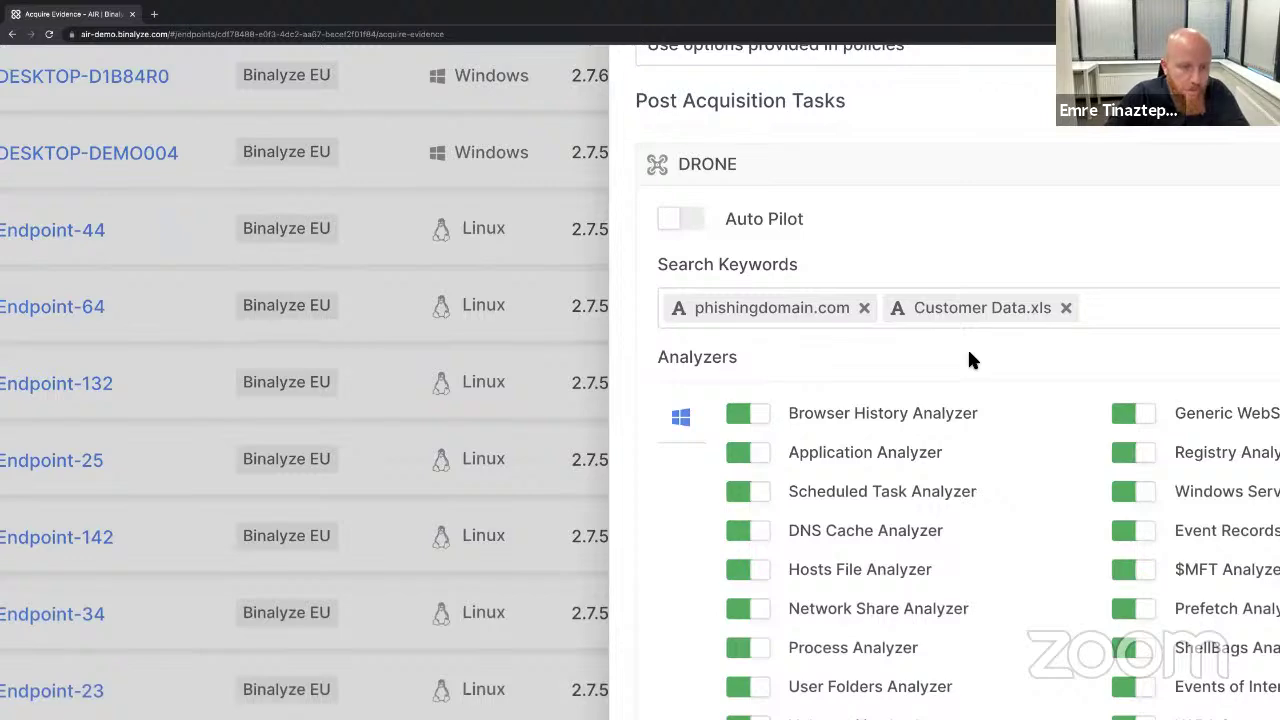
scroll(967, 353, "down", 7)
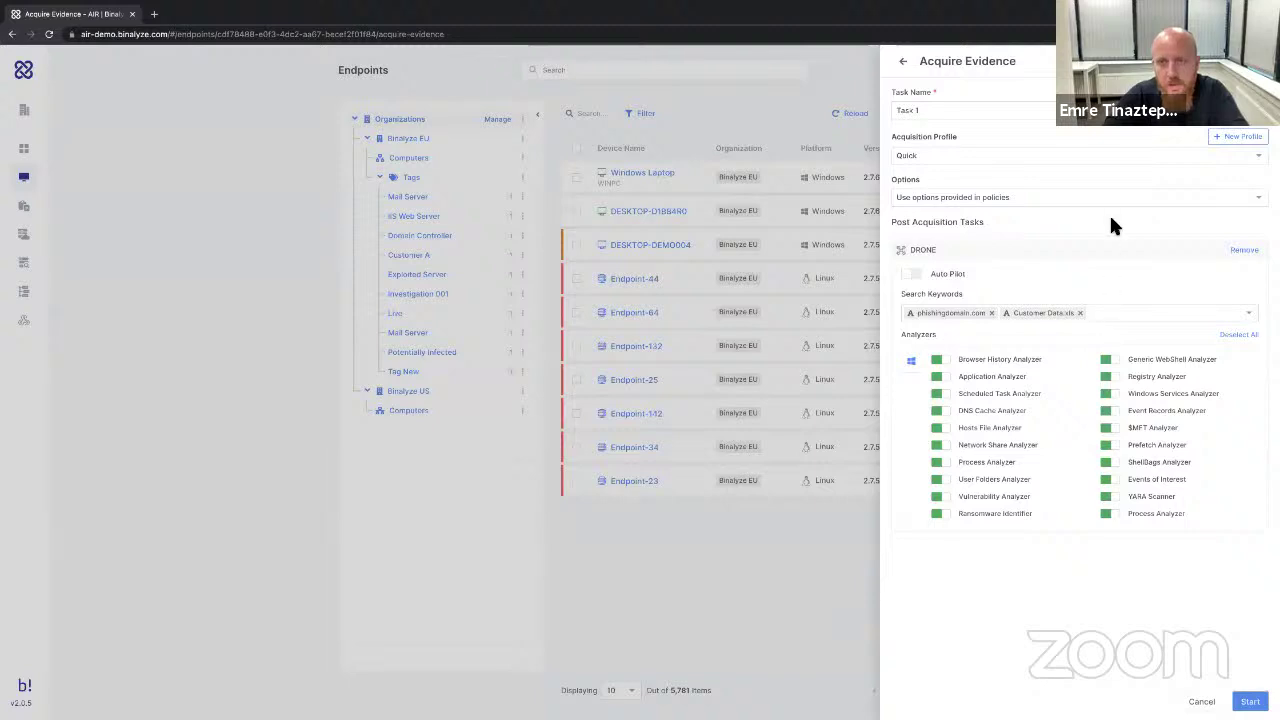
Start Task 1, then open the oldest First Acquisition task's WINPC case report.
left_click(1250, 701)
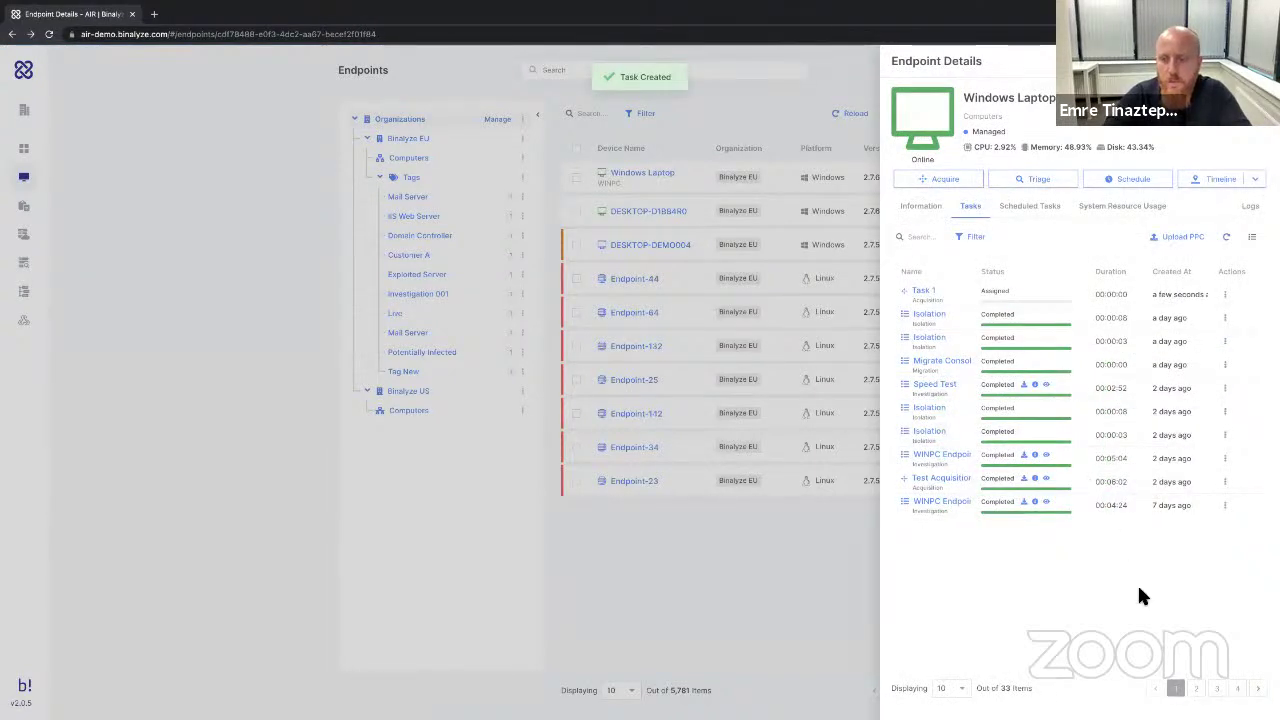
left_click(1240, 690)
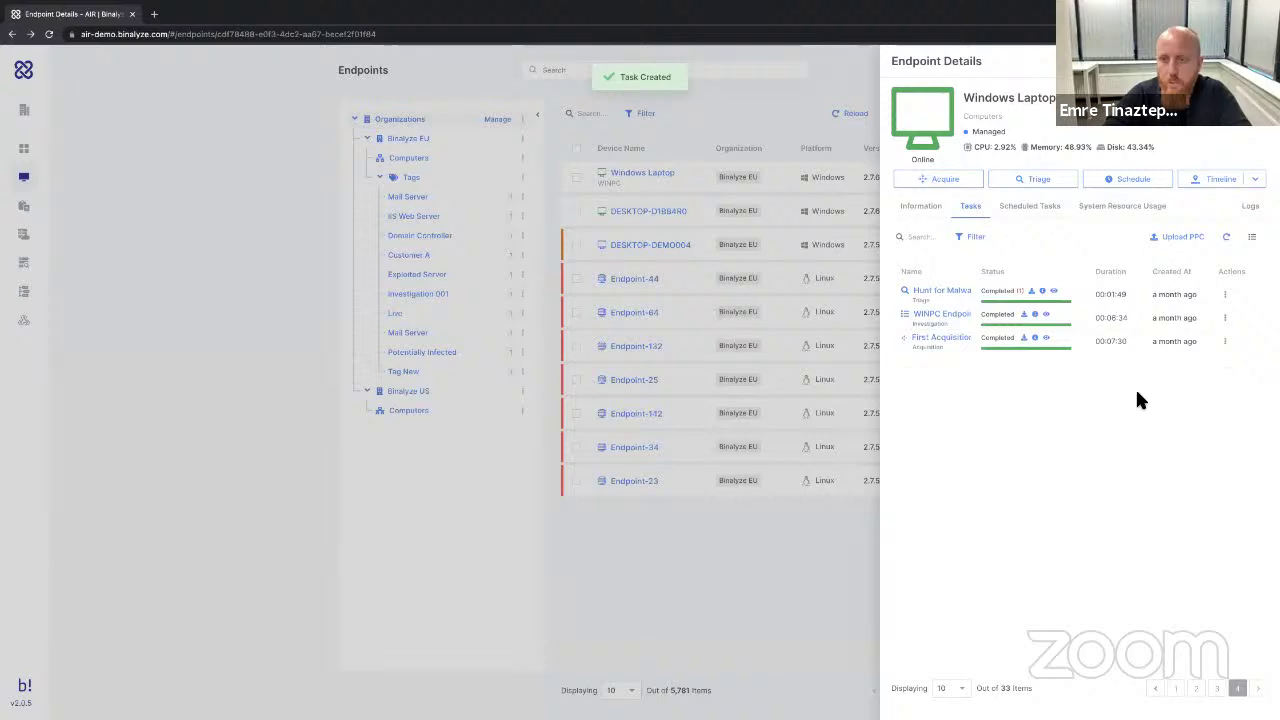
left_click(1050, 343)
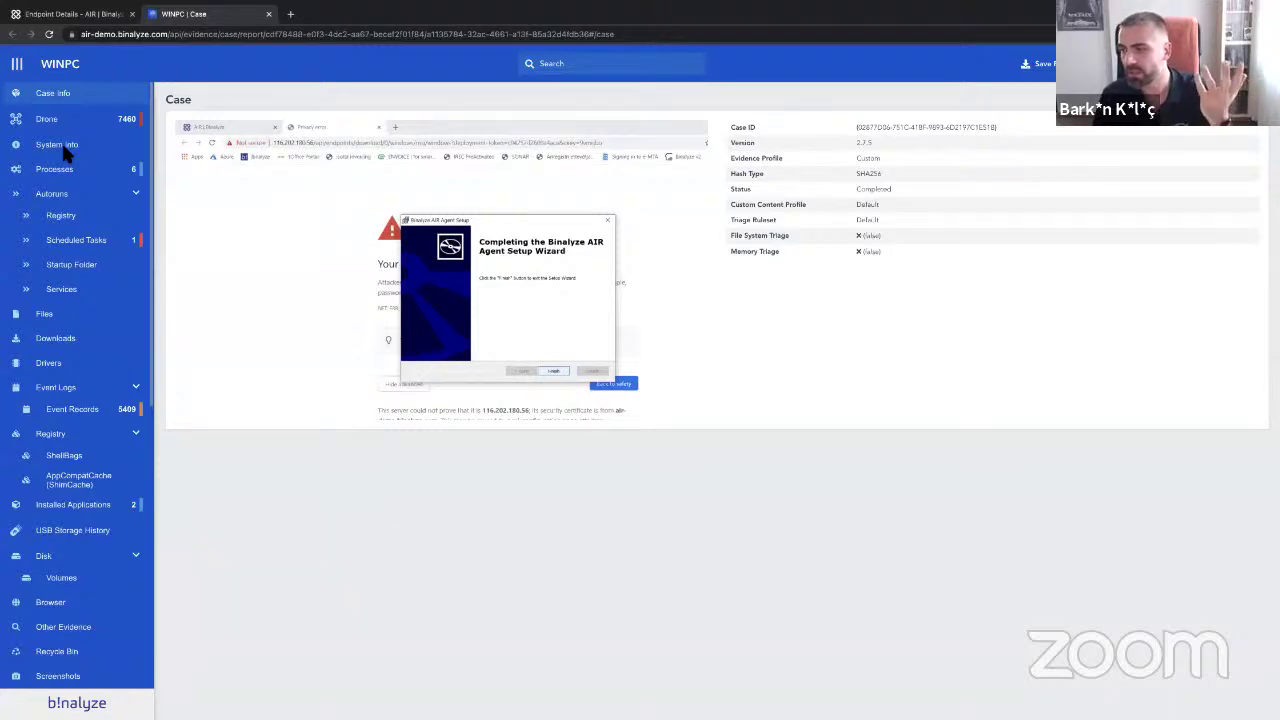
Browse WINPC's Scheduled Tasks autoruns, then open its DNS Cache records.
left_click(83, 245)
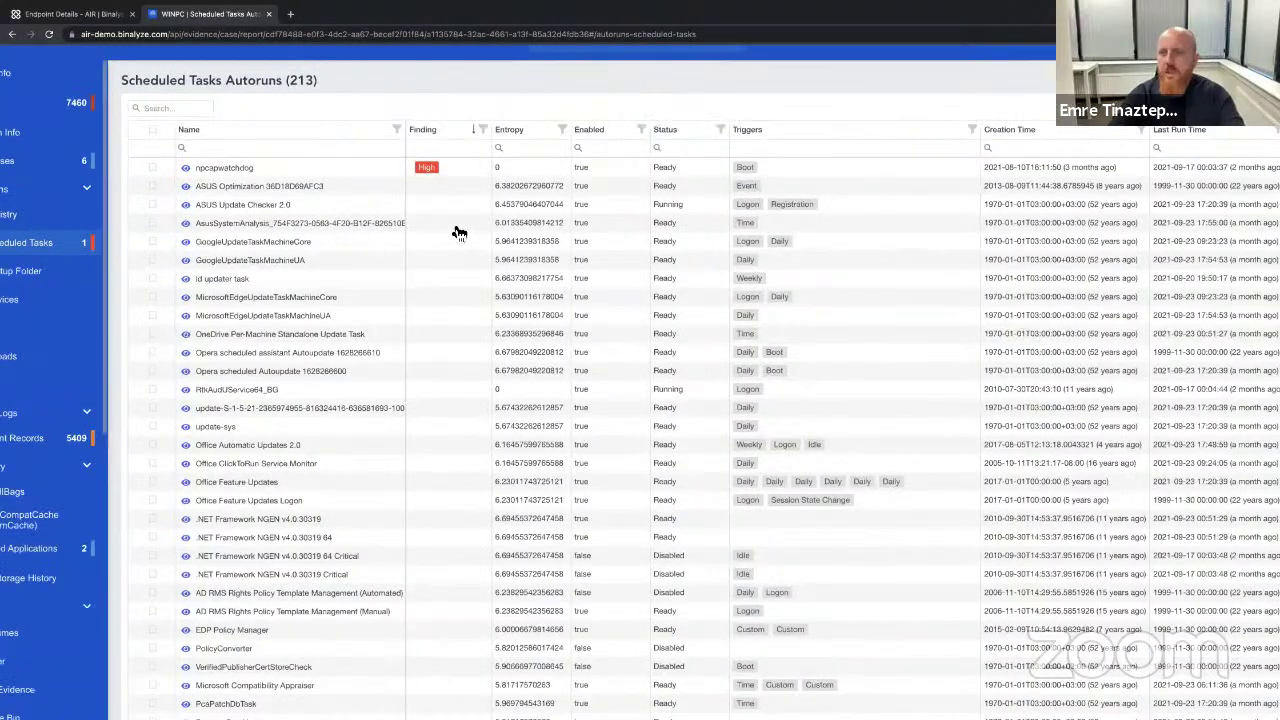
scroll(459, 233, "up", 3)
scroll(459, 233, "up", 4)
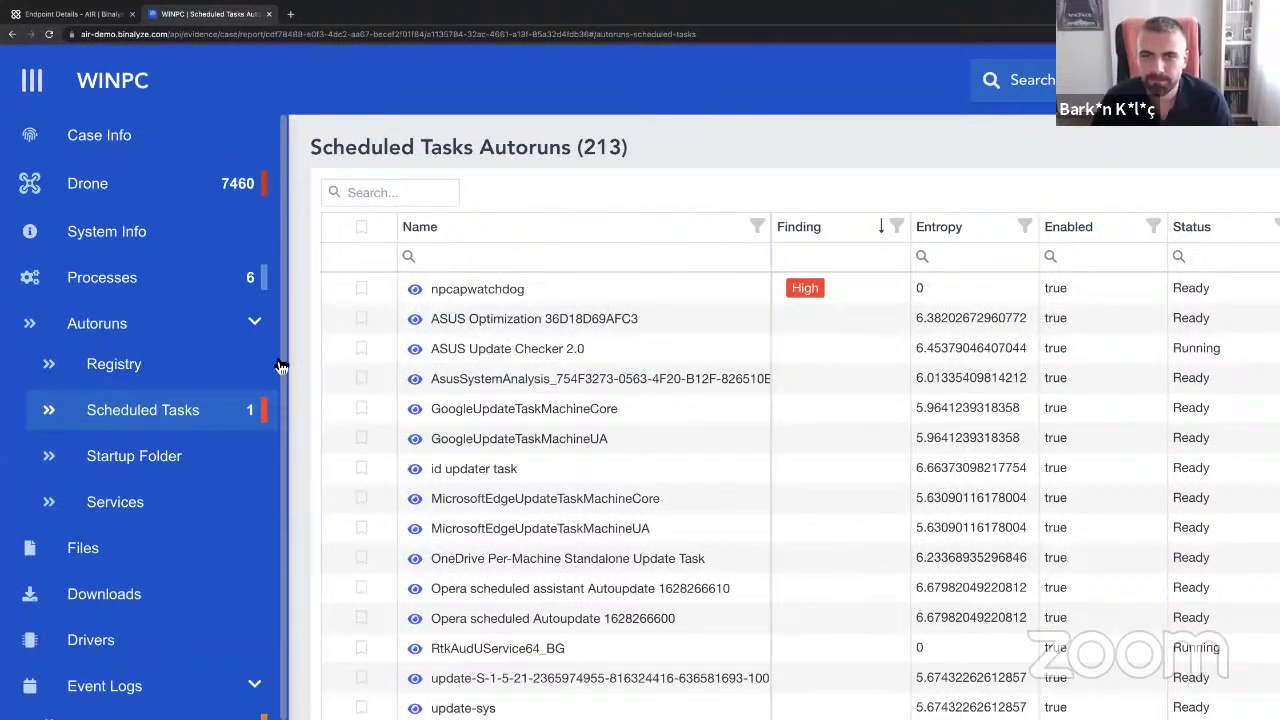
scroll(145, 320, "down", 3)
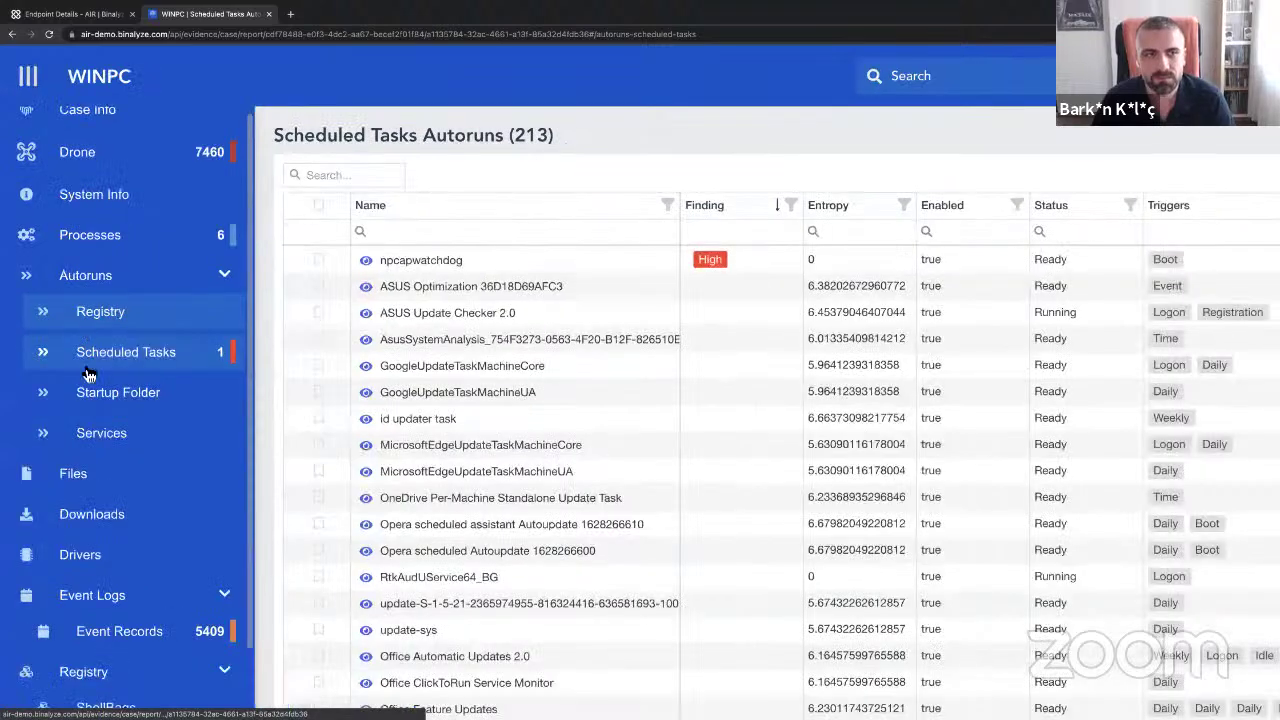
scroll(85, 403, "down", 6)
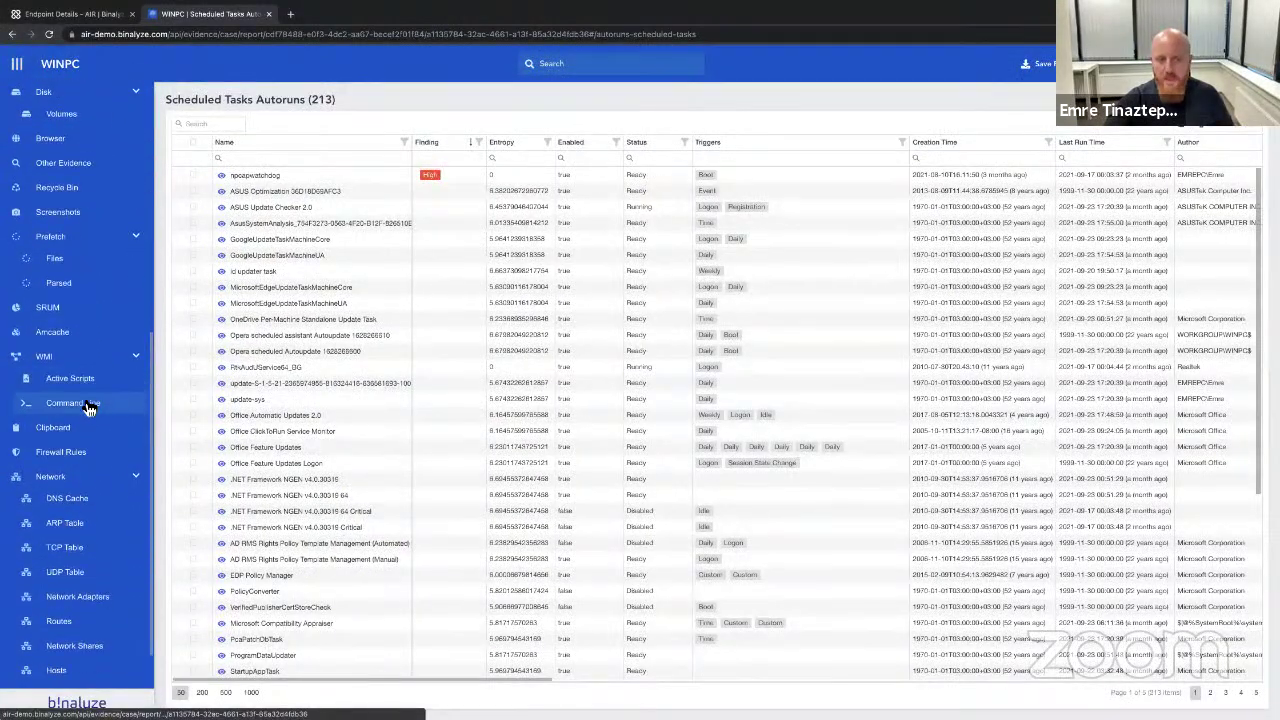
left_click(88, 458)
View WINPC's ARP, TCP, UDP and network adapter tables.
left_click(79, 474)
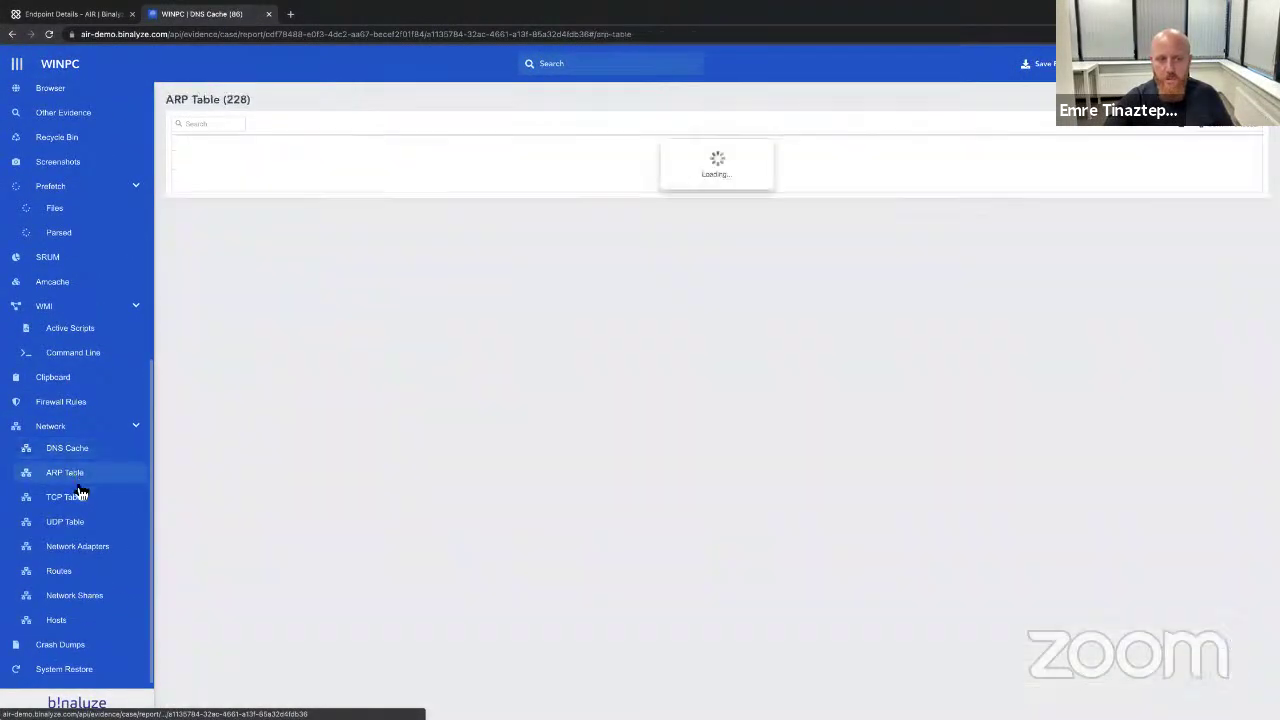
left_click(78, 499)
left_click(80, 524)
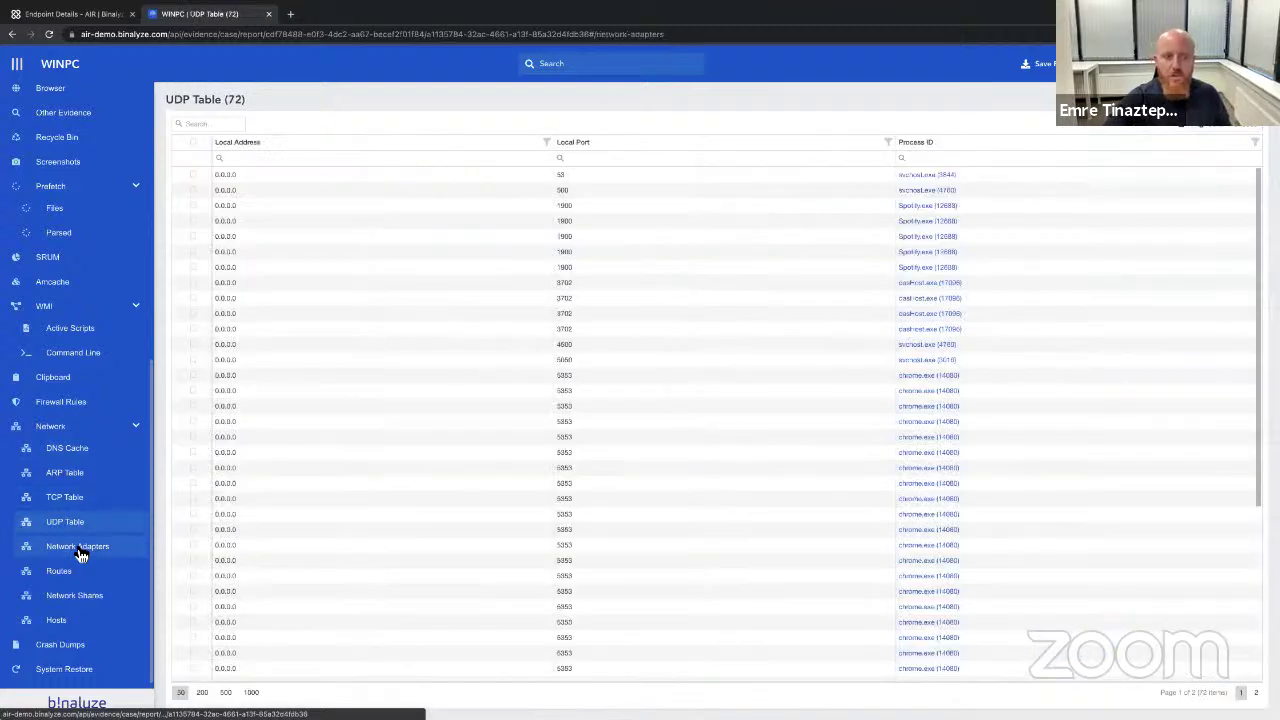
left_click(80, 550)
Review installed applications, USB storage history and processes, then return to Scheduled Tasks.
scroll(80, 555, "up", 3)
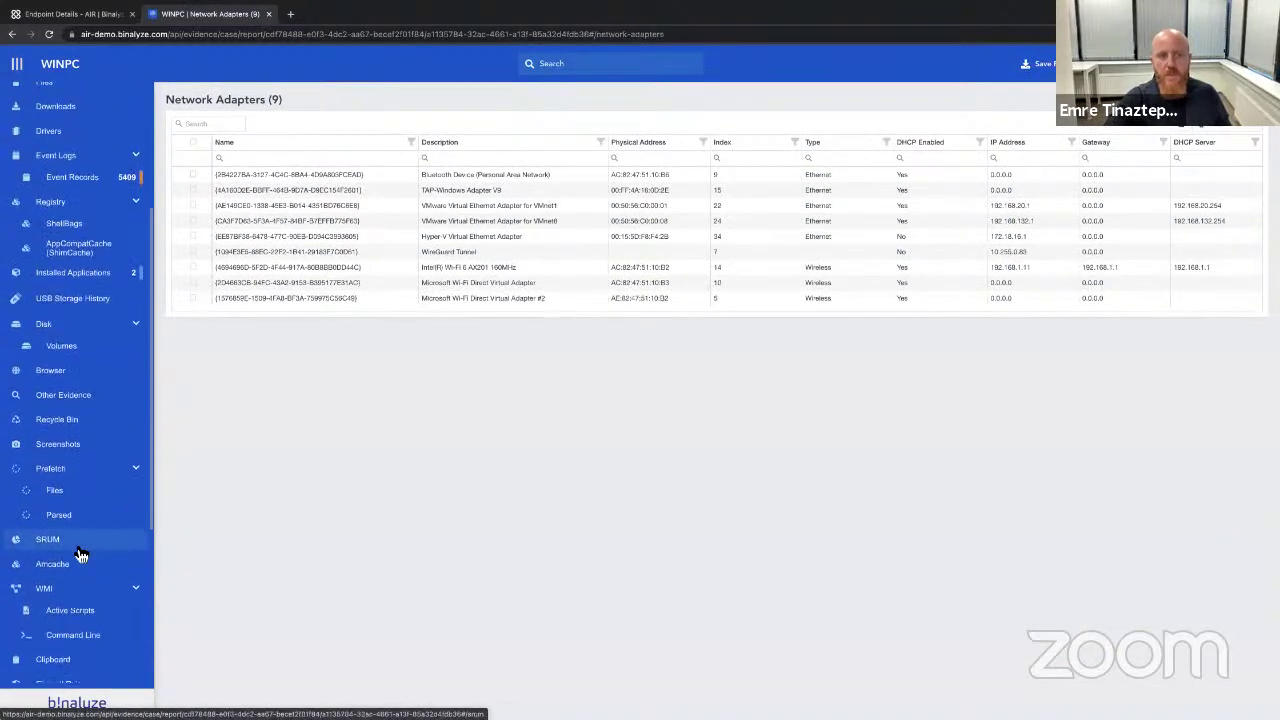
scroll(81, 550, "up", 1)
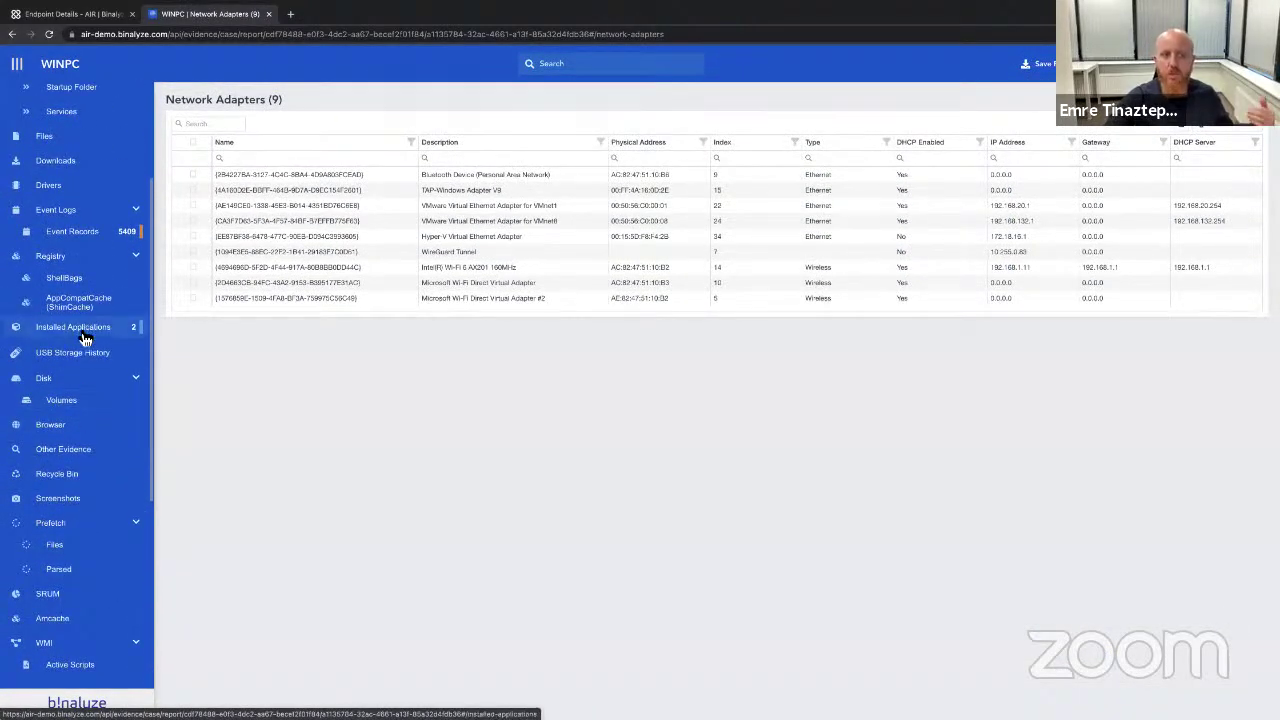
left_click(86, 333)
left_click(86, 358)
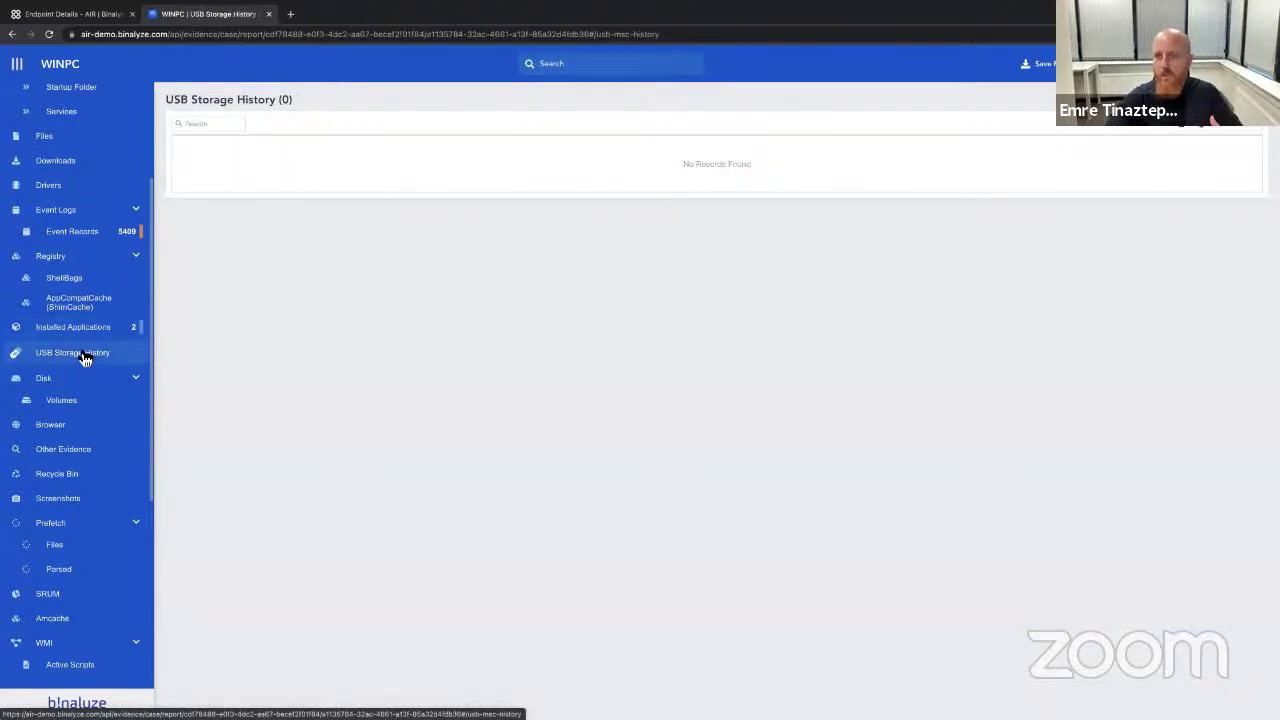
scroll(80, 352, "up", 2)
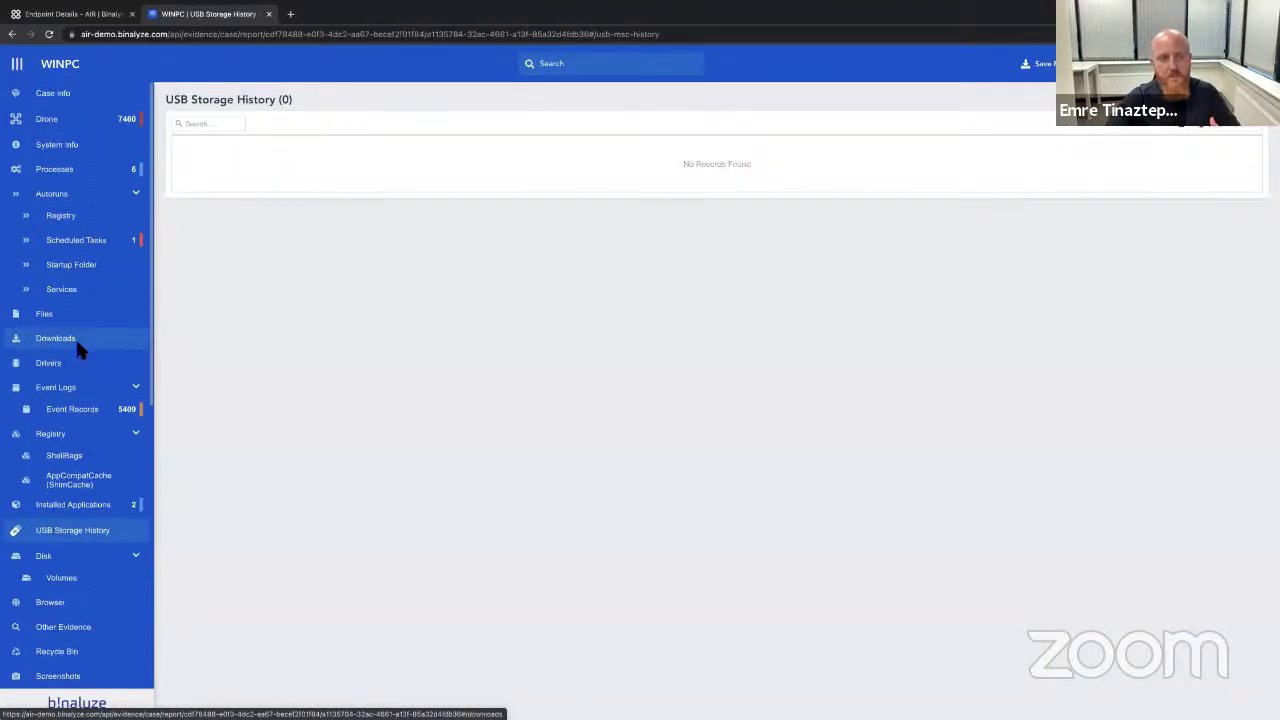
left_click(85, 178)
left_click(79, 248)
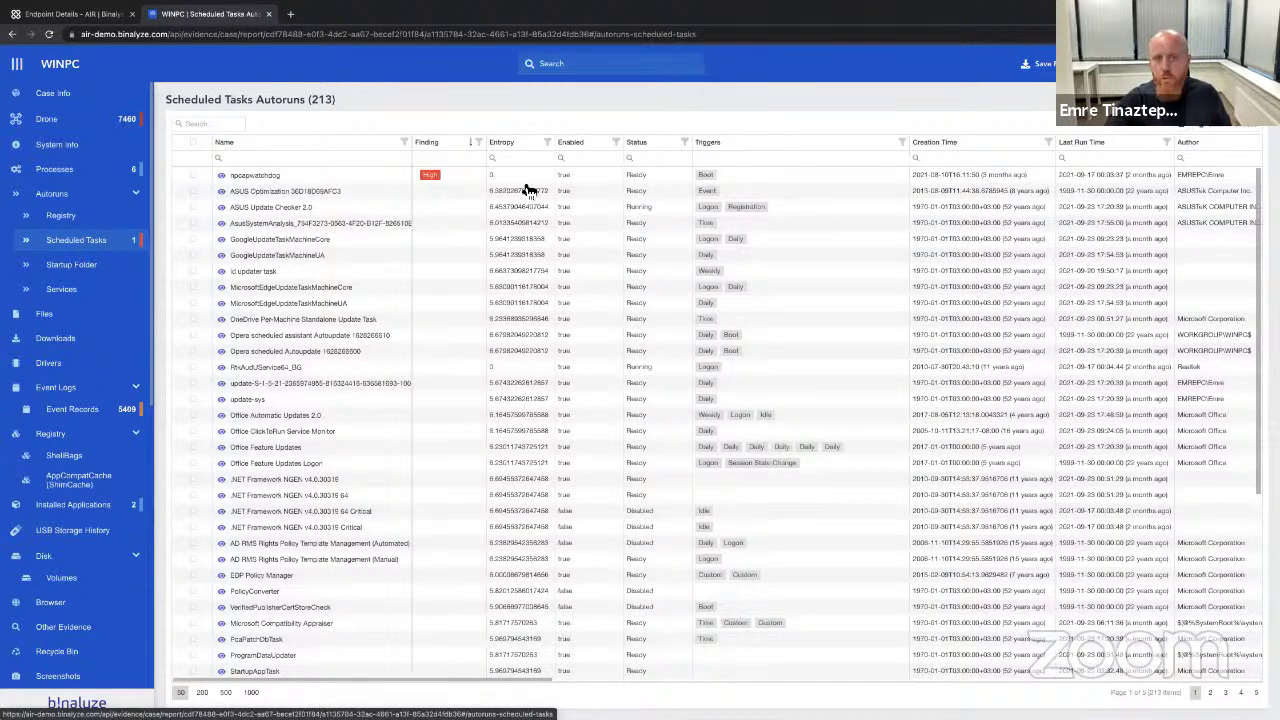
key("ctrl+plus")
key("ctrl+plus")
key("ctrl+plus")
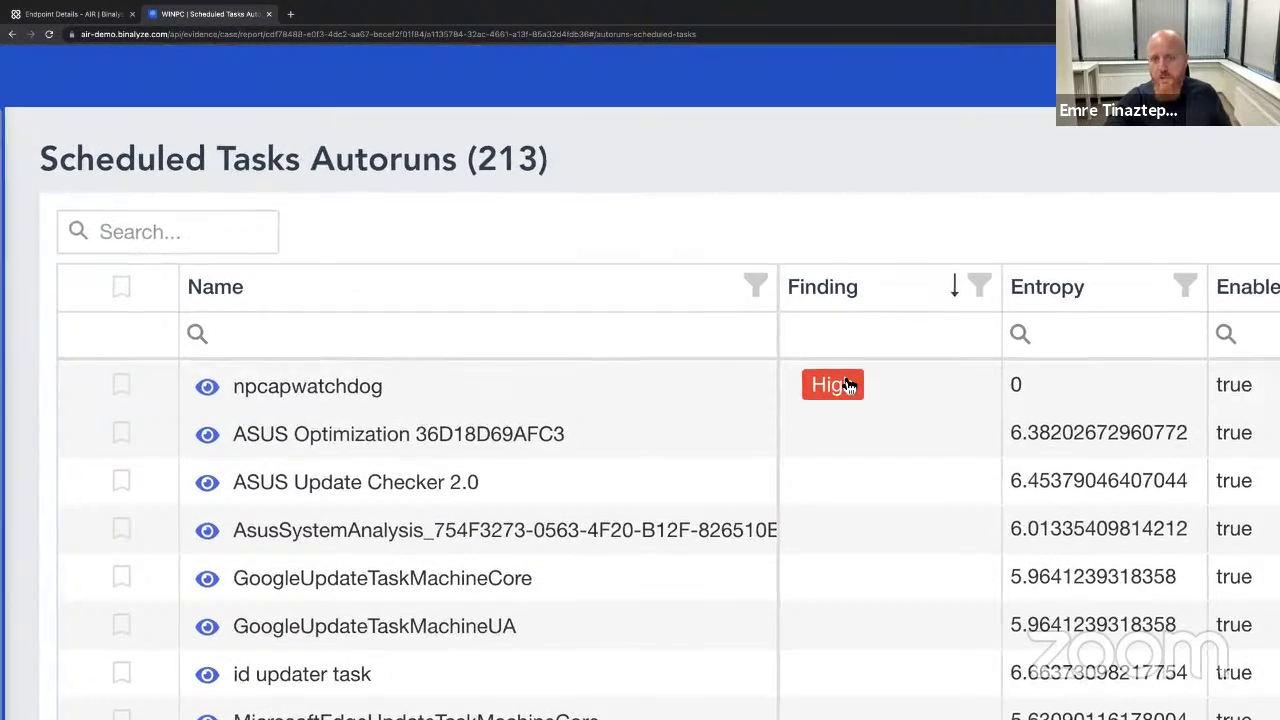
mouse_move(848, 386)
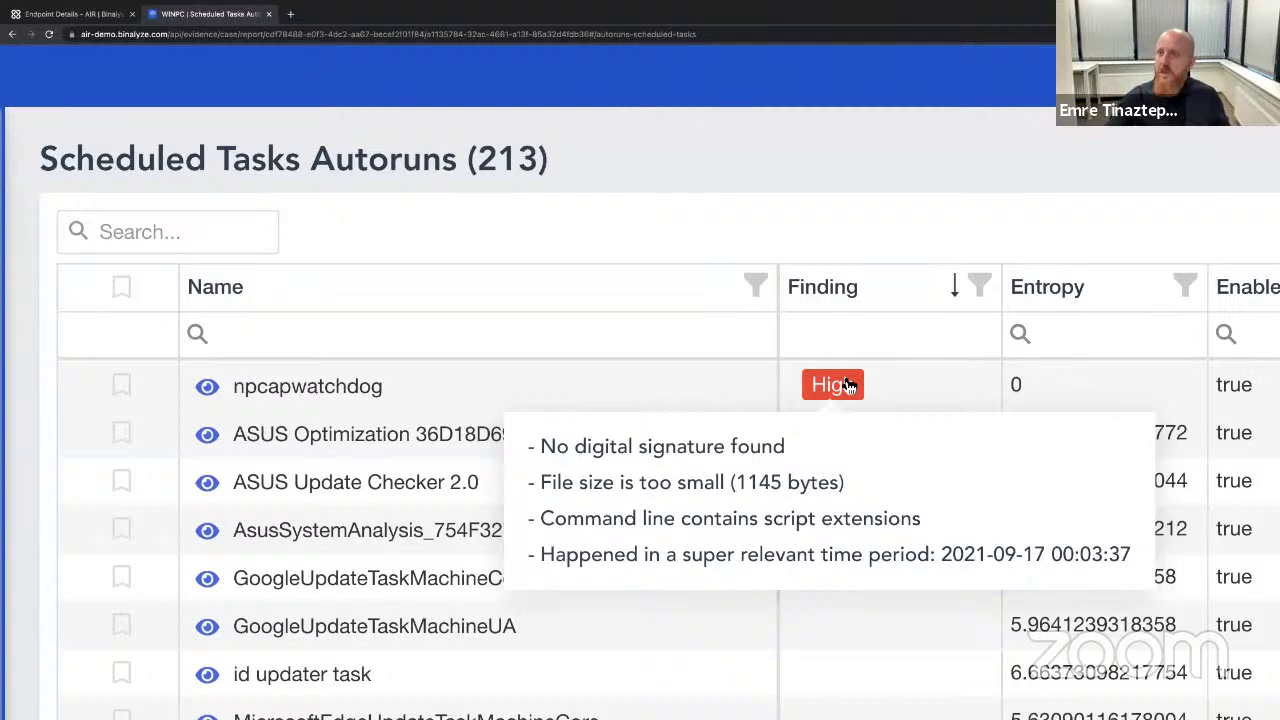
scroll(852, 440, "down", 1)
scroll(857, 480, "up", 1)
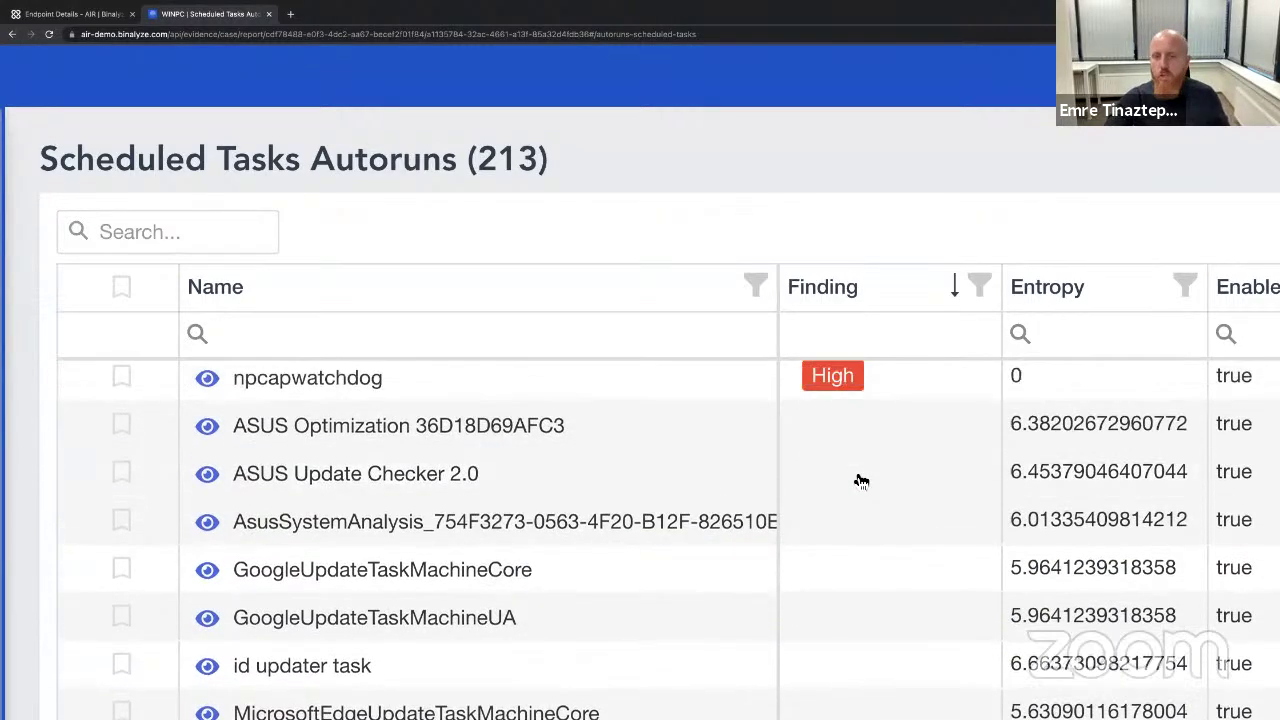
scroll(857, 483, "down", 1)
scroll(857, 483, "up", 1)
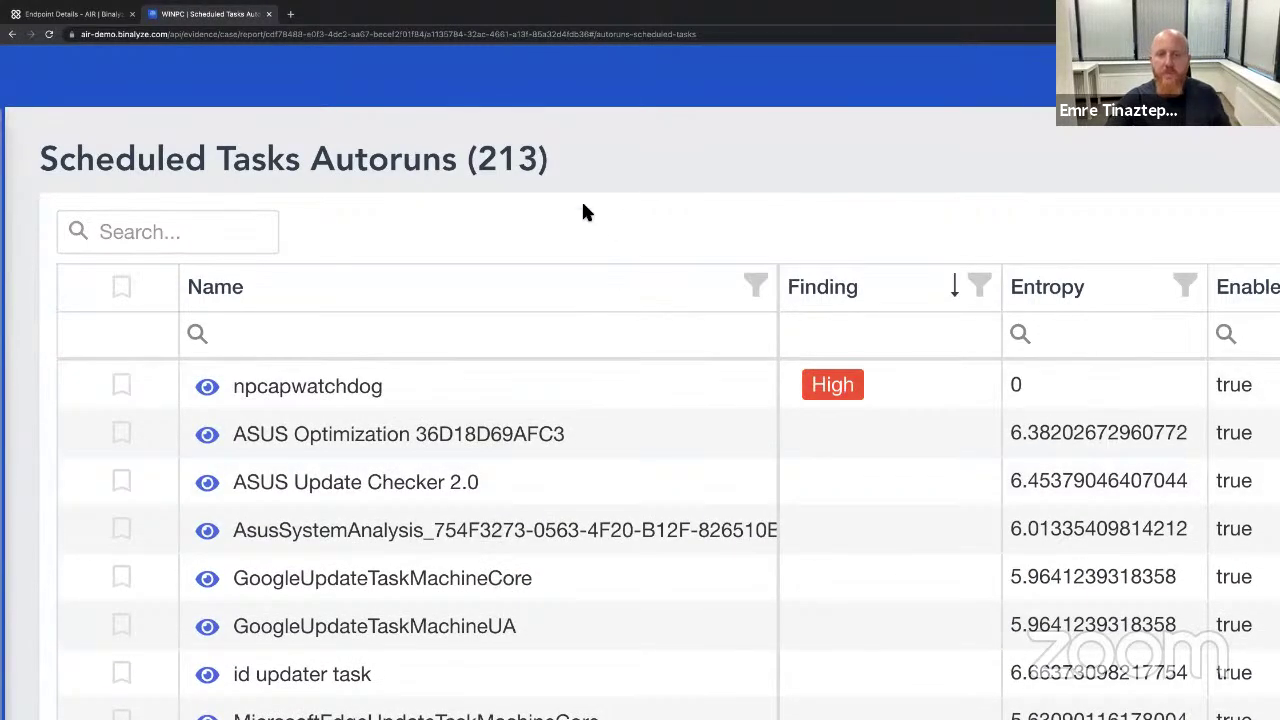
key("ctrl+minus")
key("ctrl+minus")
key("ctrl+minus")
key("ctrl+minus")
key("ctrl+minus")
key("ctrl+minus")
key("ctrl+minus")
key("ctrl+minus")
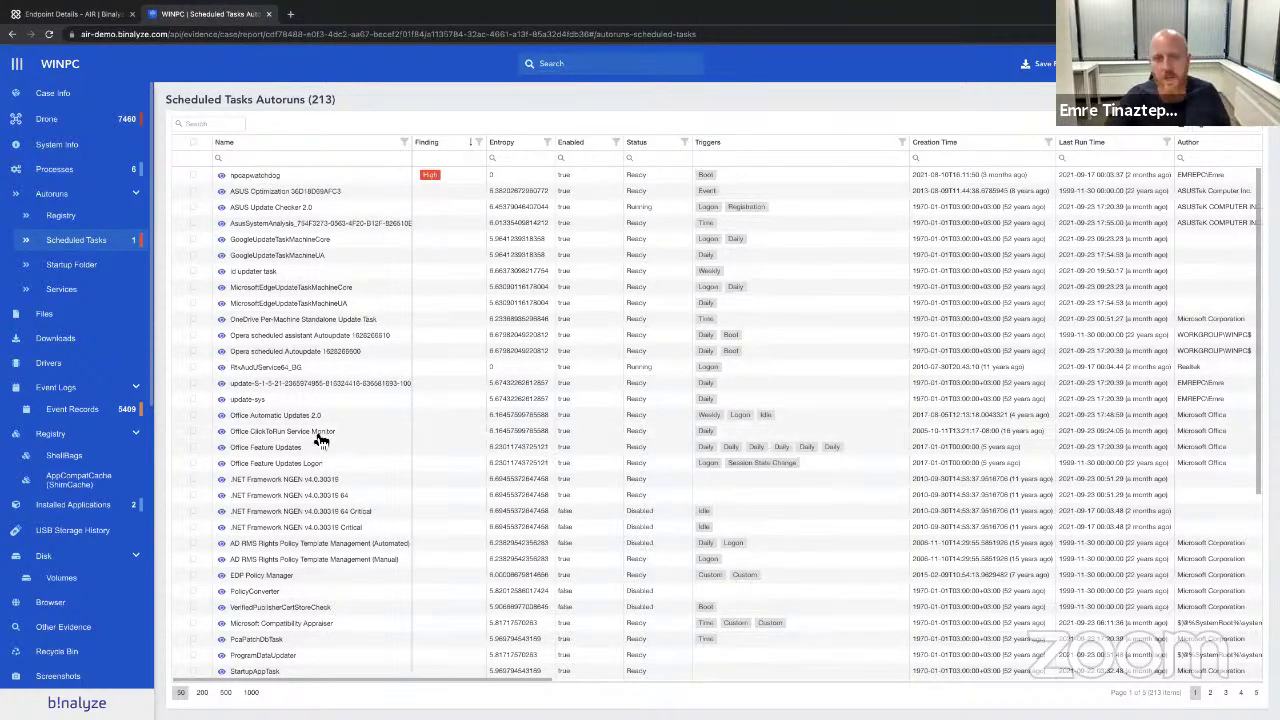
left_click(85, 14)
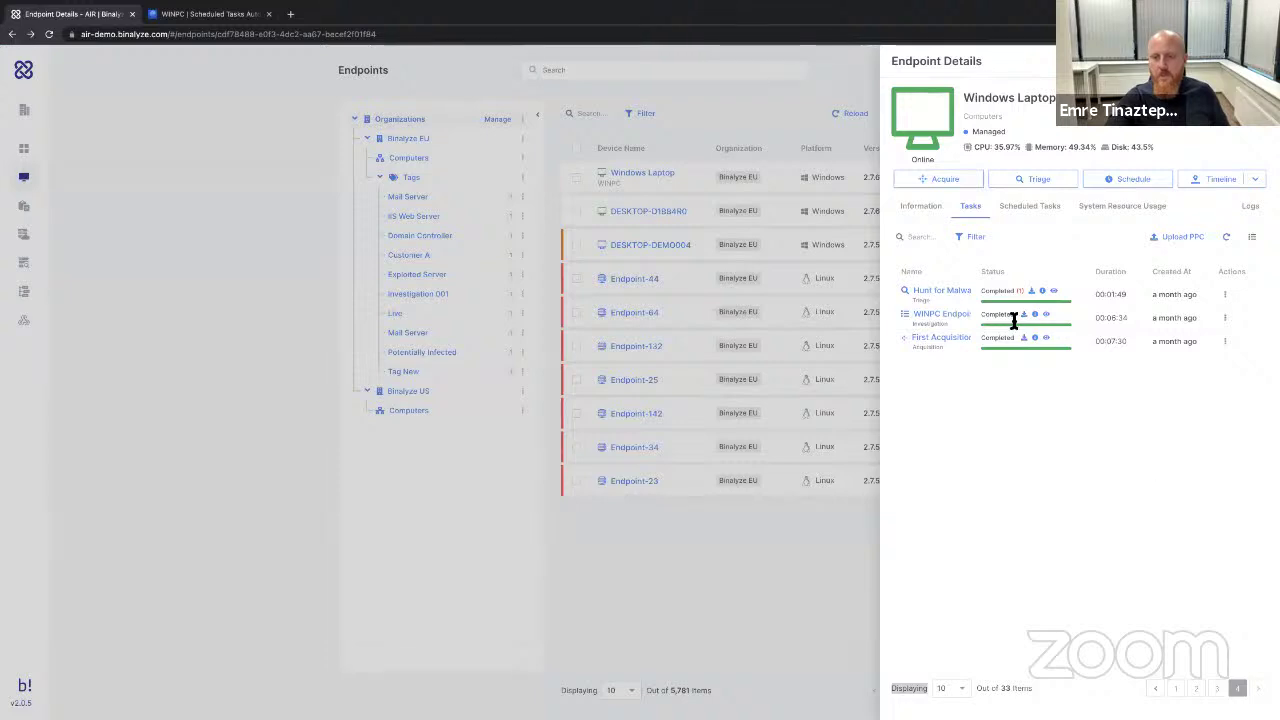
left_click(928, 208)
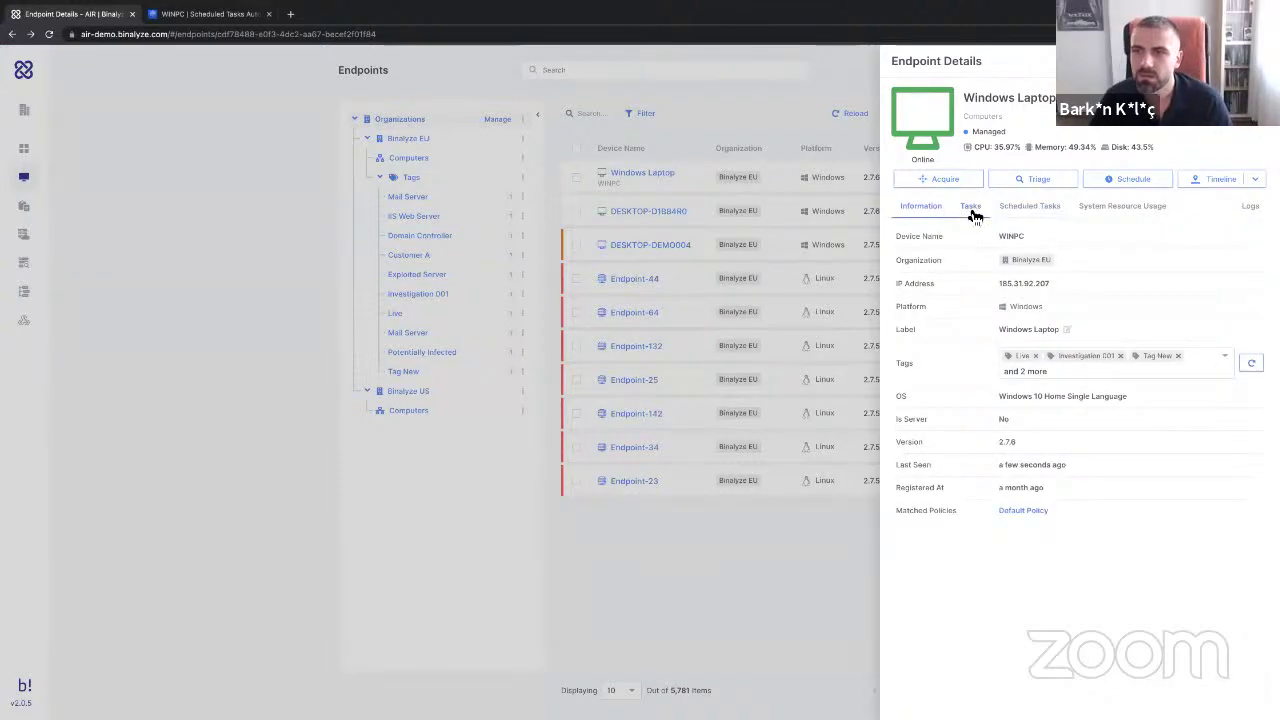
left_click(972, 207)
left_click(1177, 688)
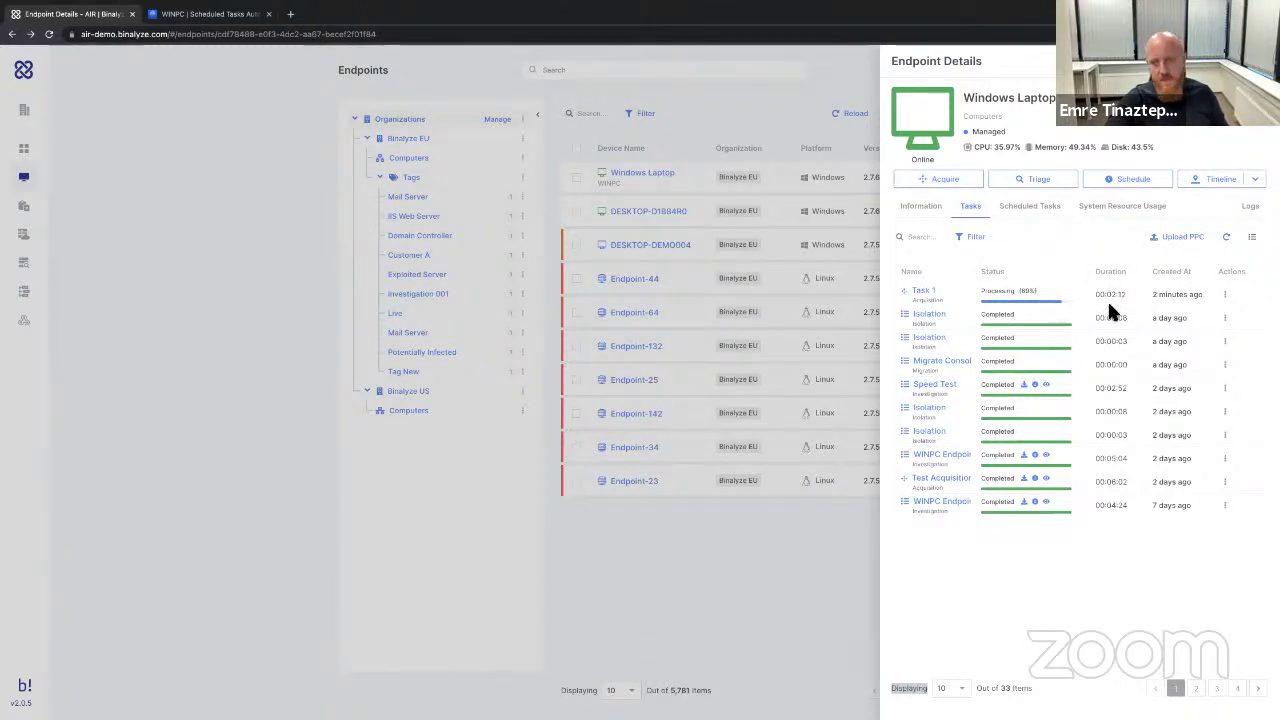
left_click(205, 14)
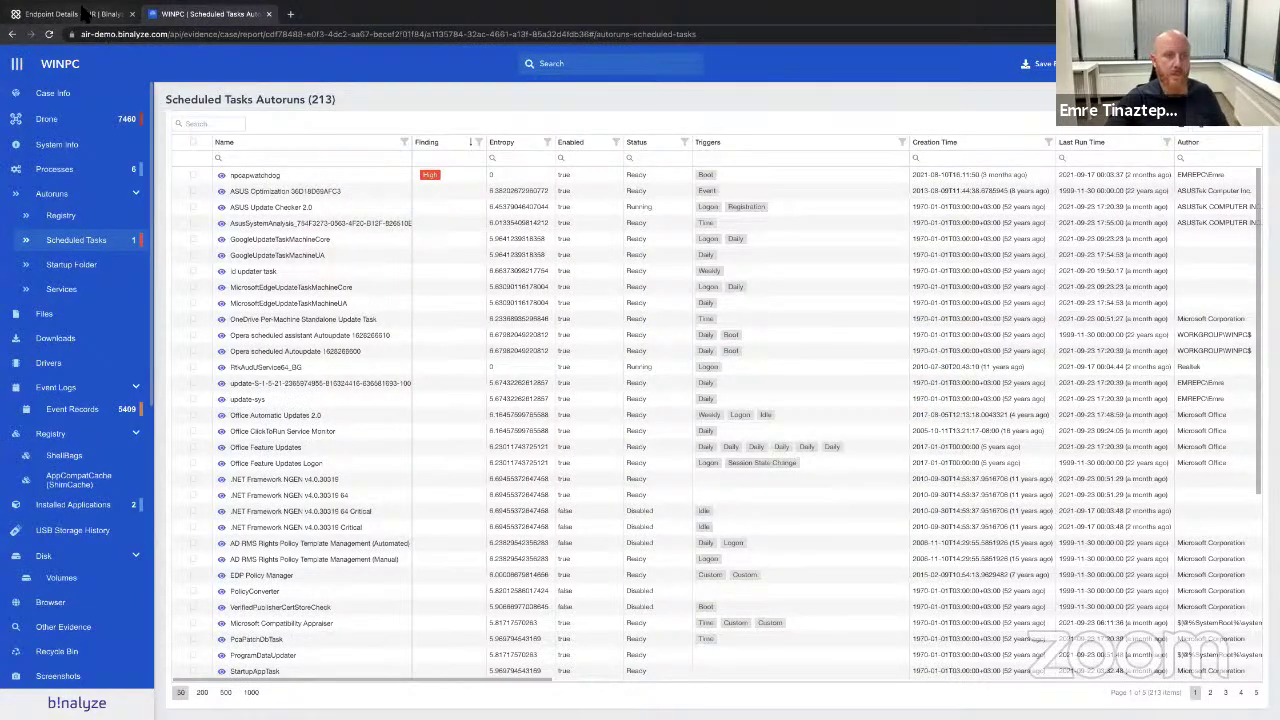
Show the Installed Applications evidence (201 entries) with Wireshark and VMware Workstation marked Relevant.
scroll(90, 330, "down", 1)
left_click(85, 329)
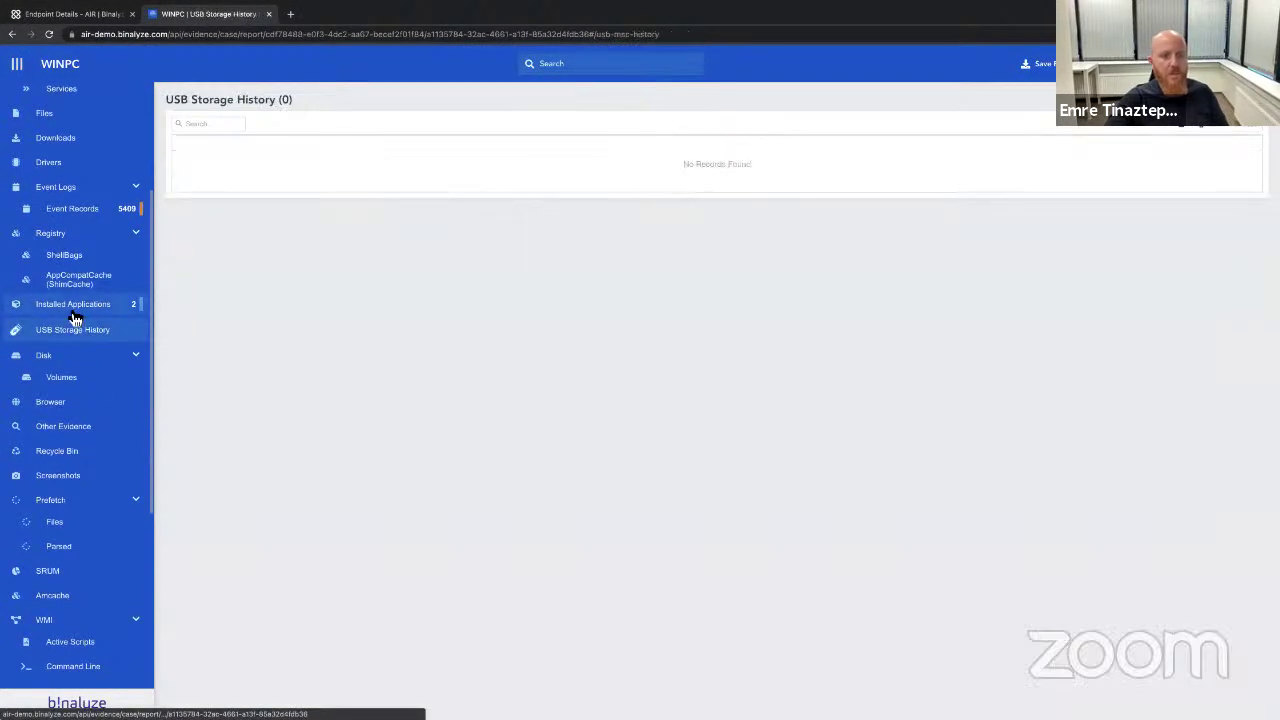
left_click(72, 310)
right_click(323, 175)
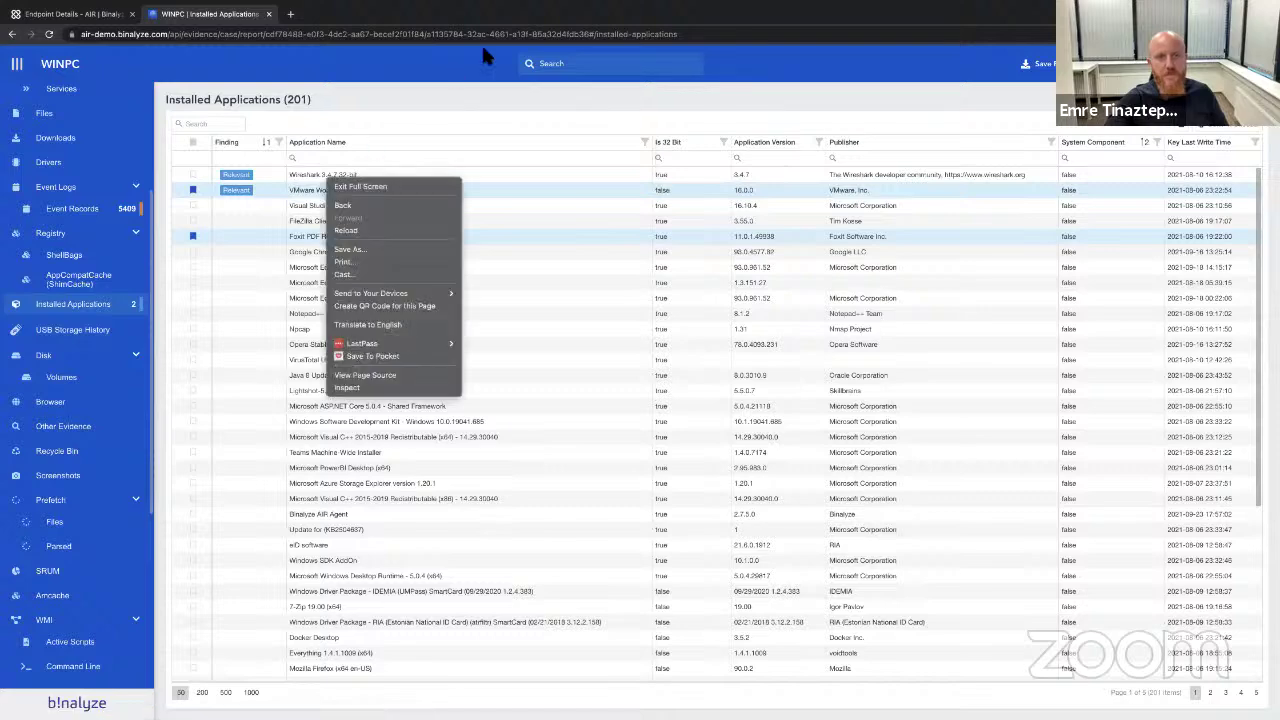
left_click(413, 155)
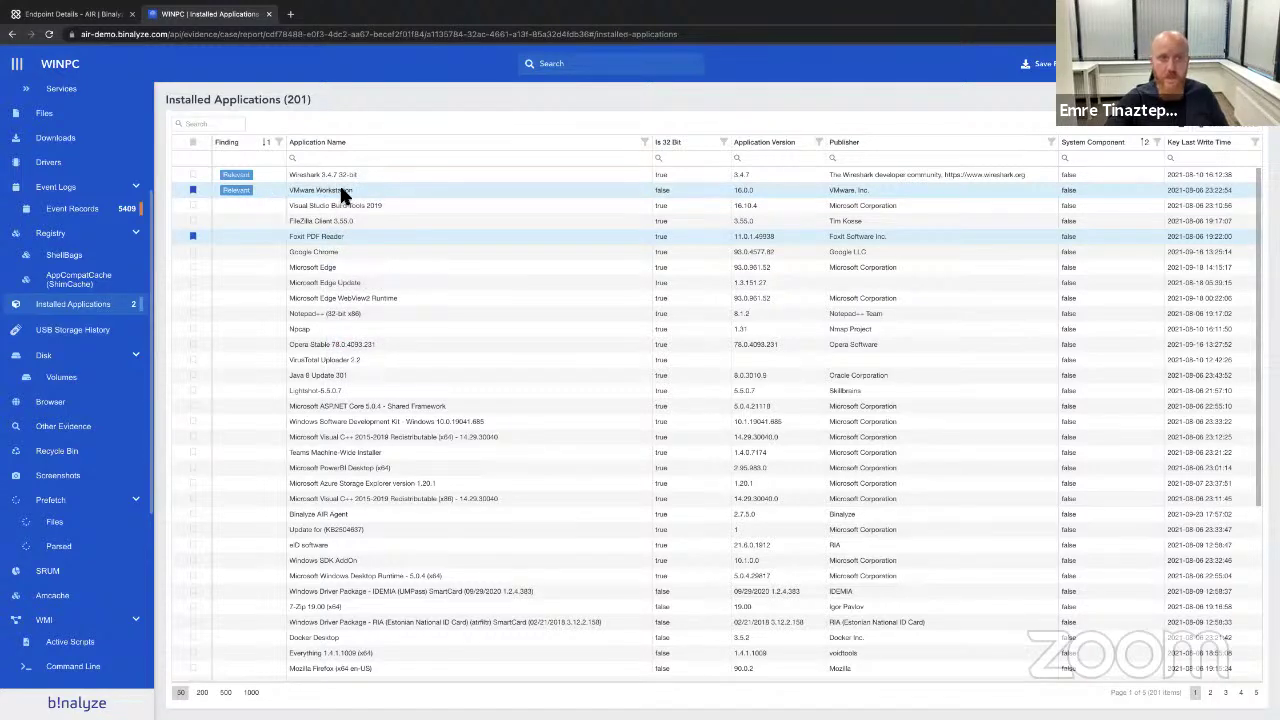
scroll(323, 186, "up", 5)
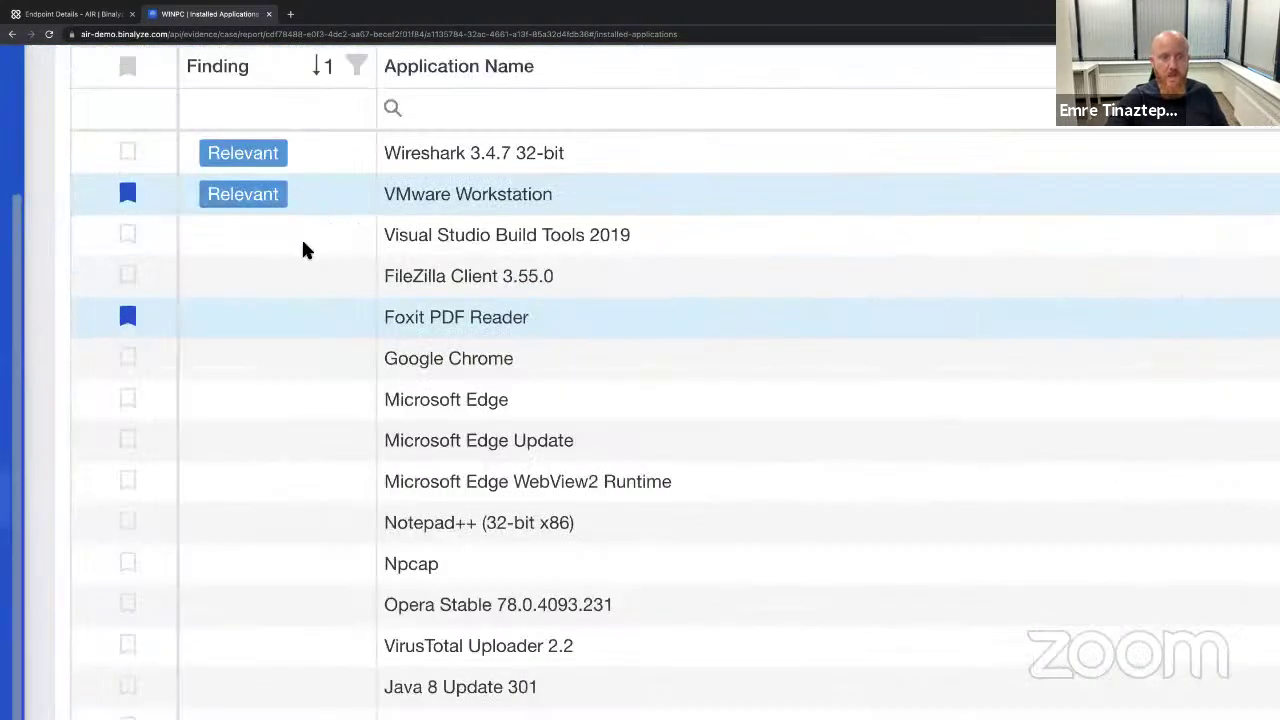
scroll(305, 250, "up", 1)
mouse_move(272, 240)
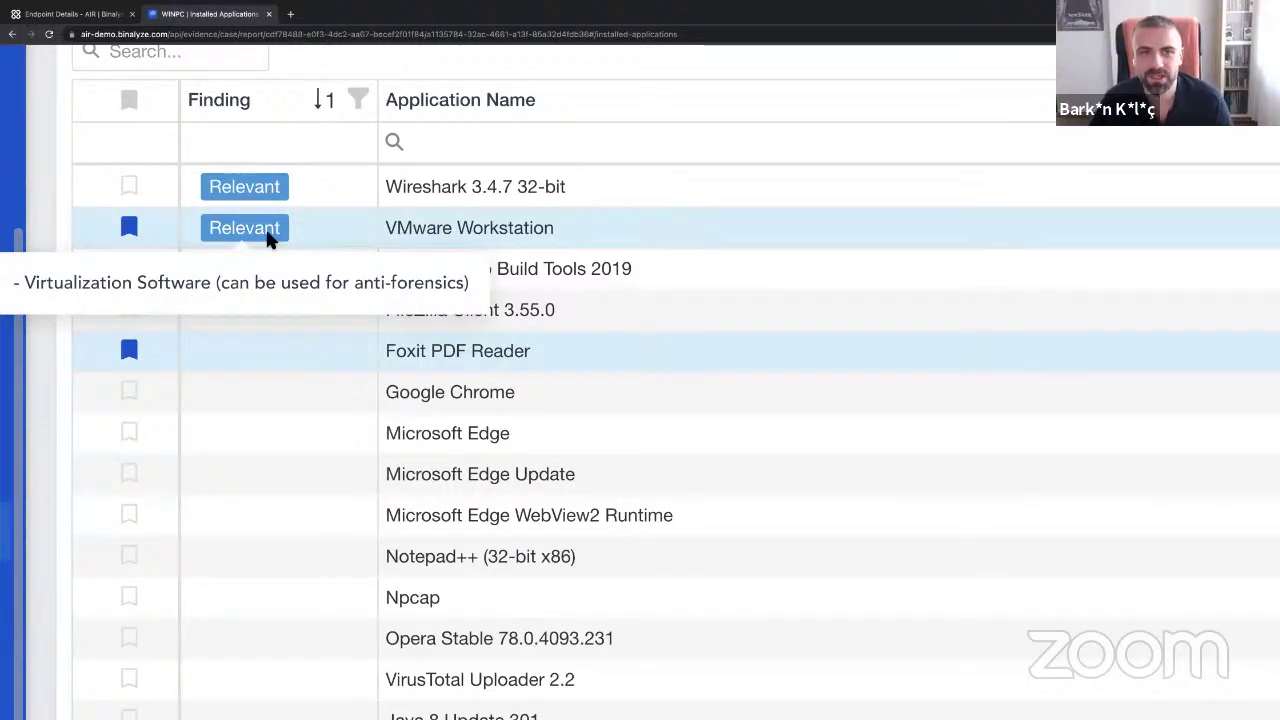
scroll(413, 251, "down", 1)
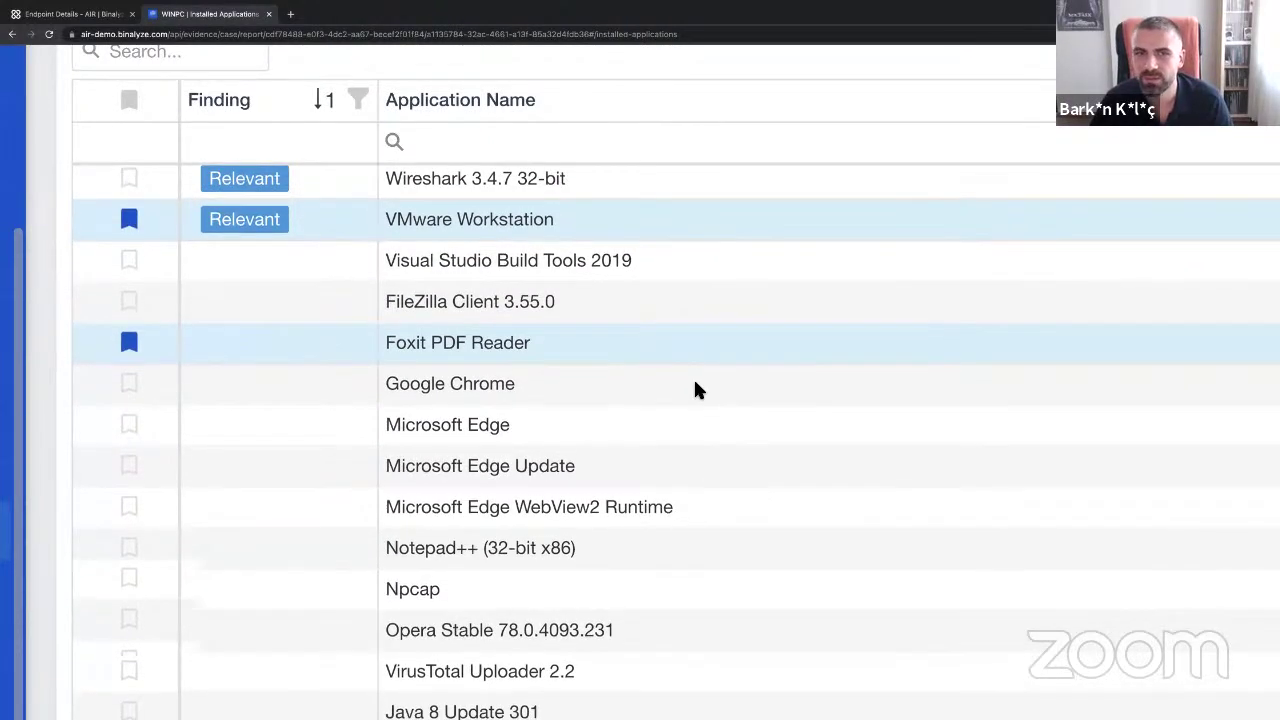
scroll(697, 388, "down", 1)
key("ctrl+minus")
key("ctrl+minus")
key("ctrl+minus")
key("ctrl+minus")
key("ctrl+minus")
key("ctrl+minus")
key("ctrl+minus")
key("ctrl+minus")
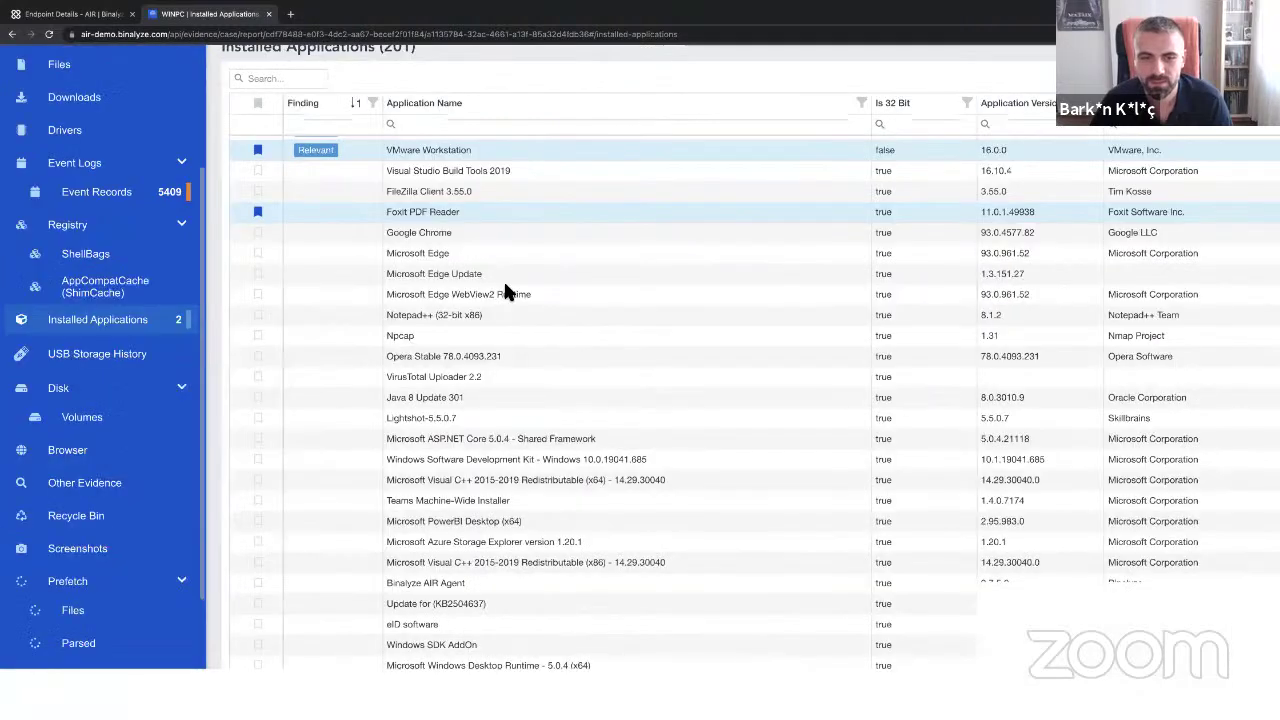
scroll(470, 355, "up", 1)
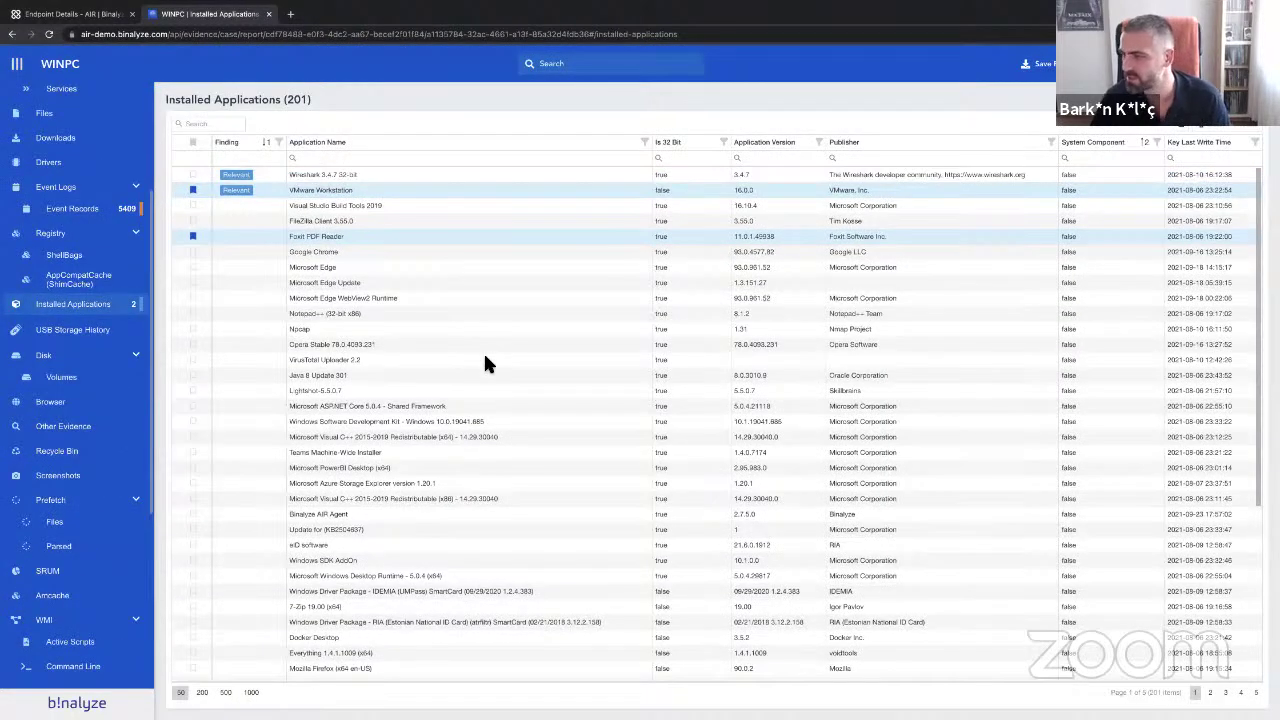
Check the endpoint's general information in Endpoint Details, then return to the WINPC report.
left_click(76, 14)
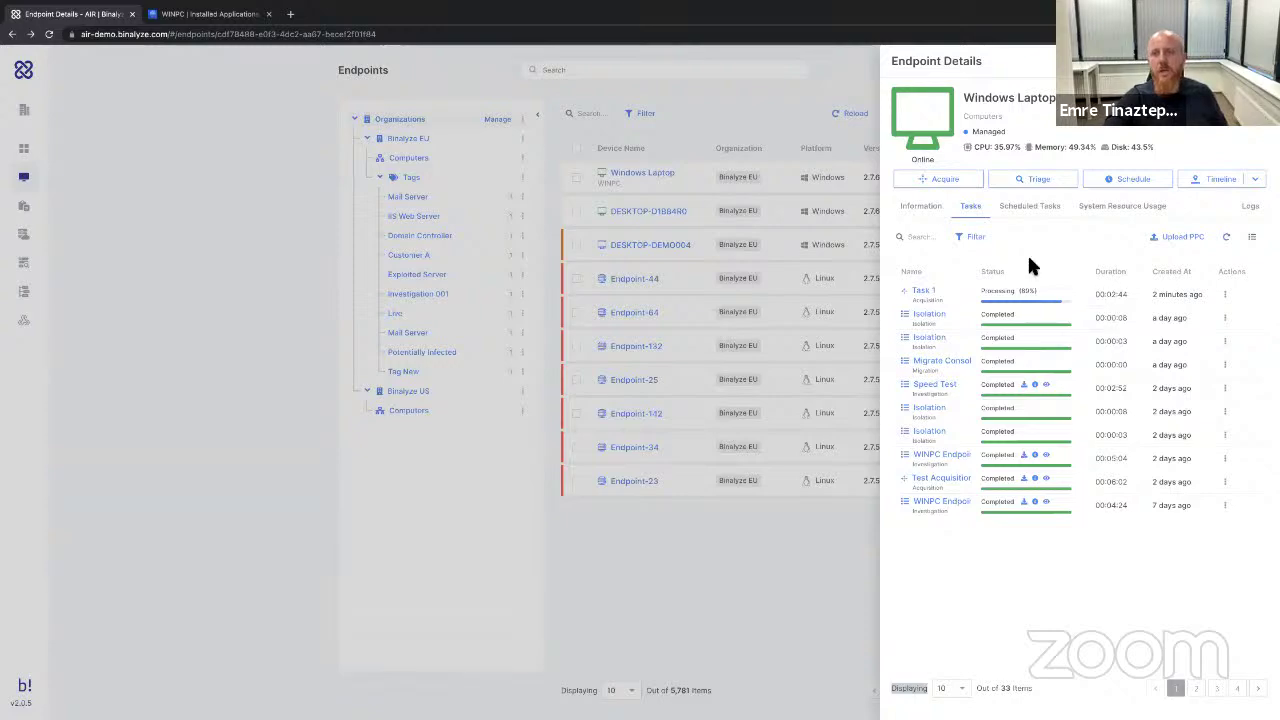
left_click(921, 210)
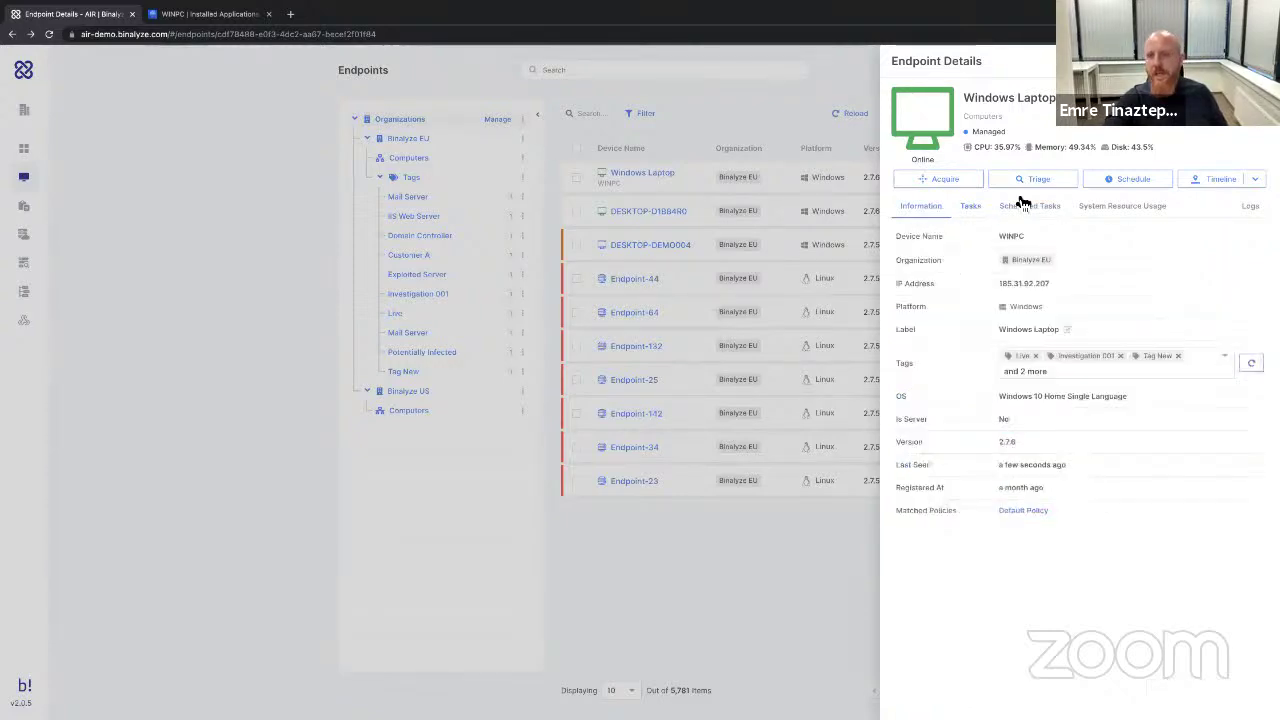
left_click(205, 16)
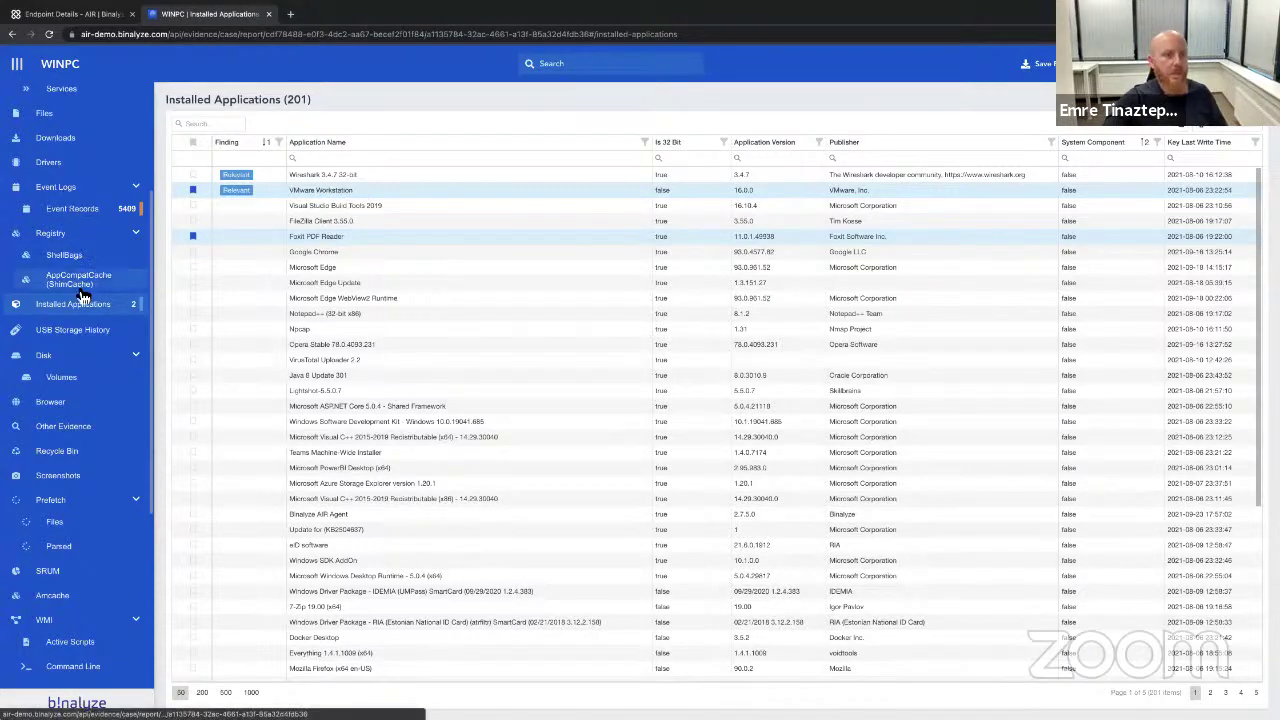
scroll(78, 300, "up", 5)
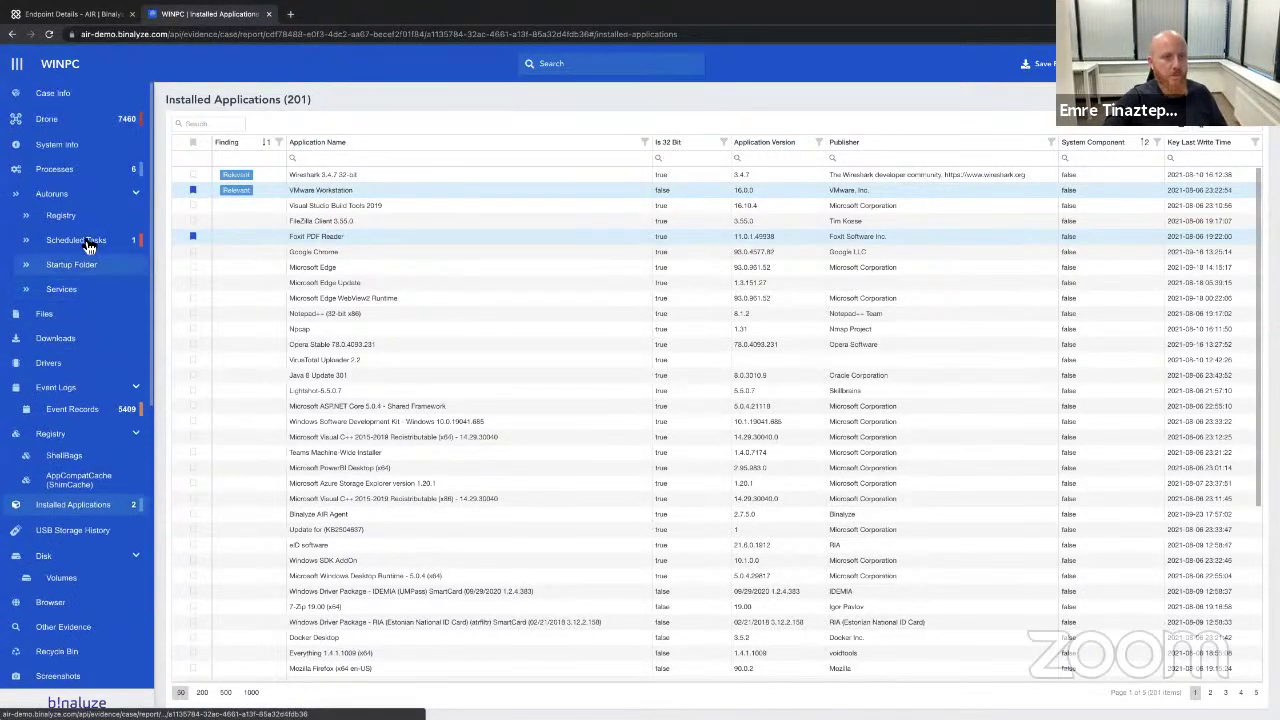
Review the npcapwatchdog scheduled task's details, select its hash, and return to the Endpoints tab.
left_click(86, 241)
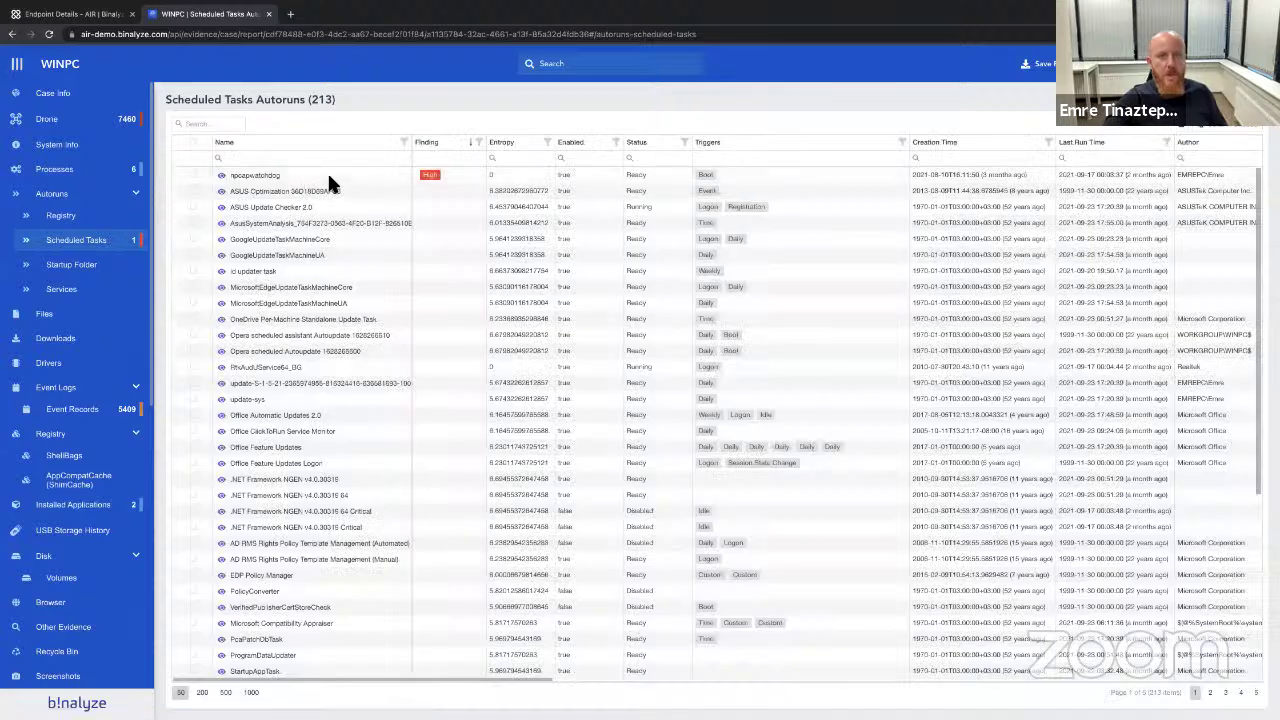
left_click(1059, 186)
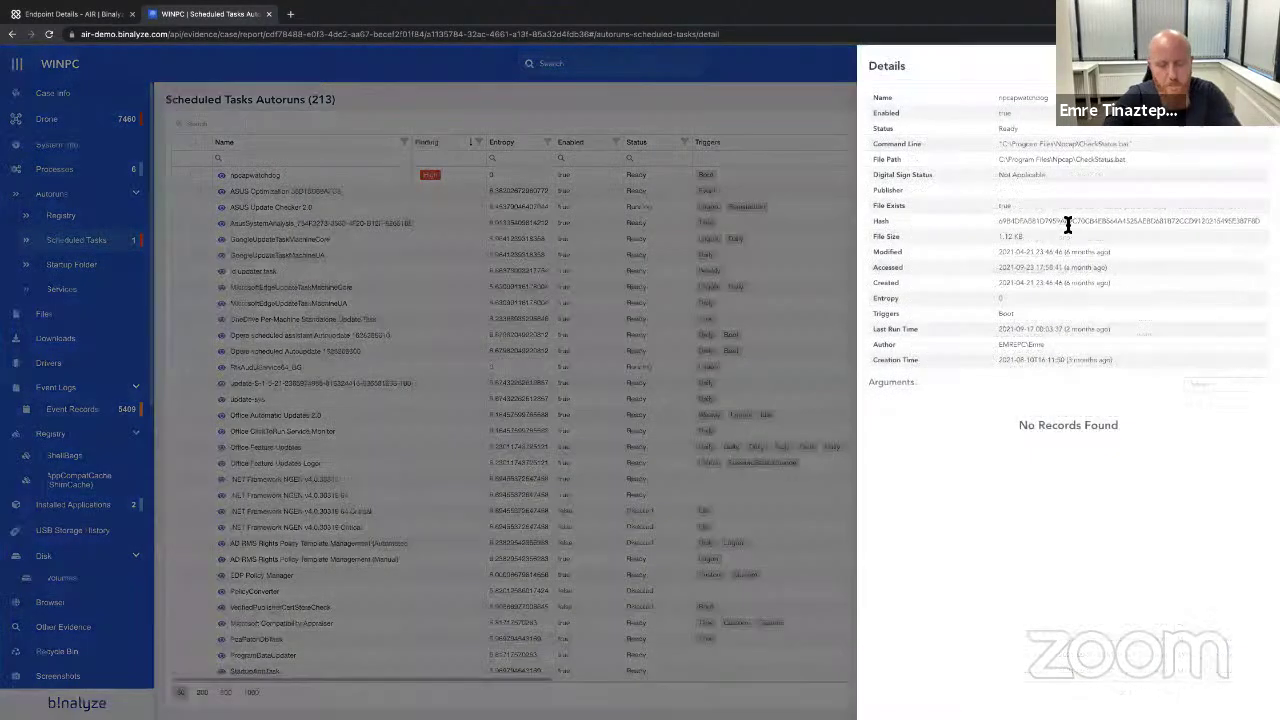
double_click(1068, 221)
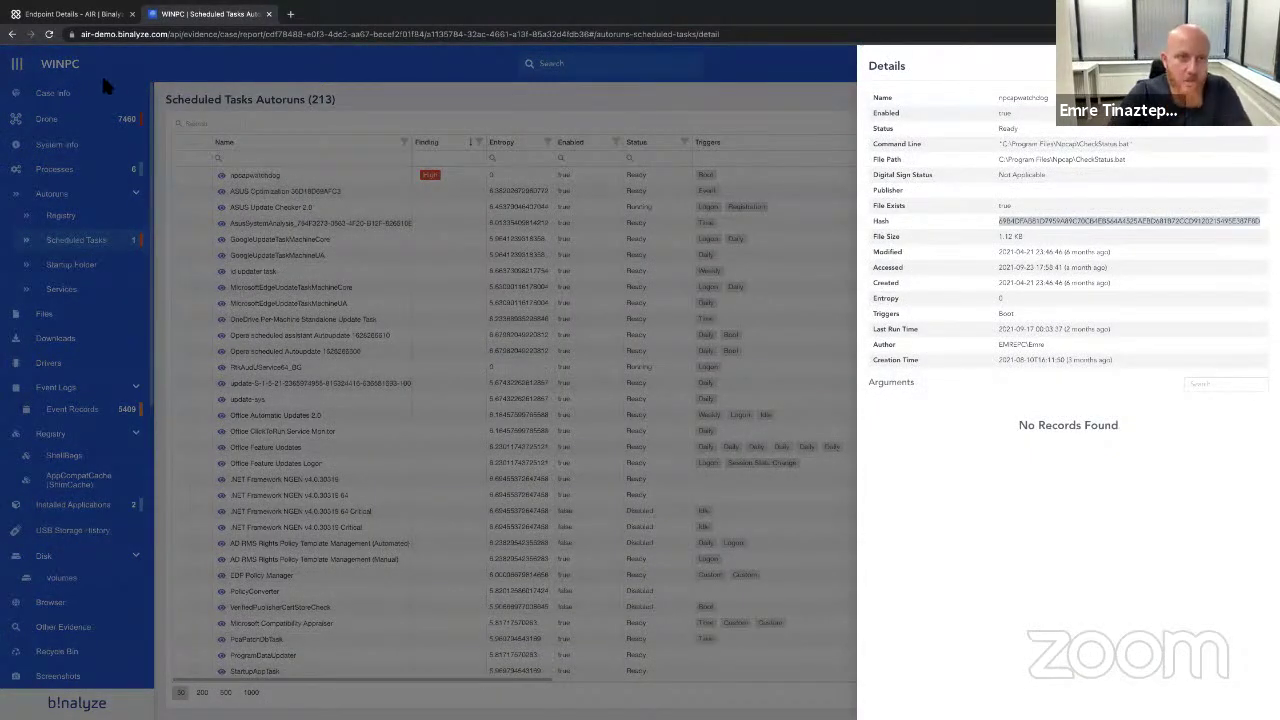
left_click(65, 14)
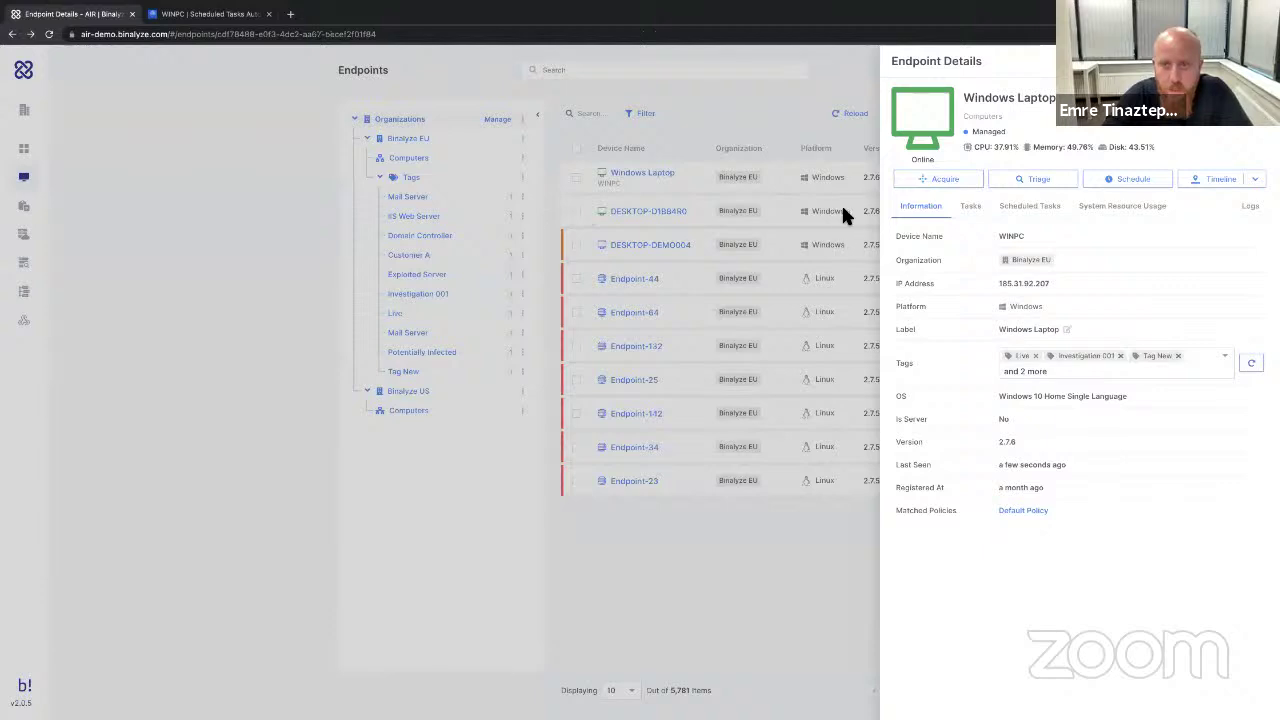
Start a new File System triage rule from the 'Find by Hash' example.
left_click(252, 263)
mouse_move(43, 235)
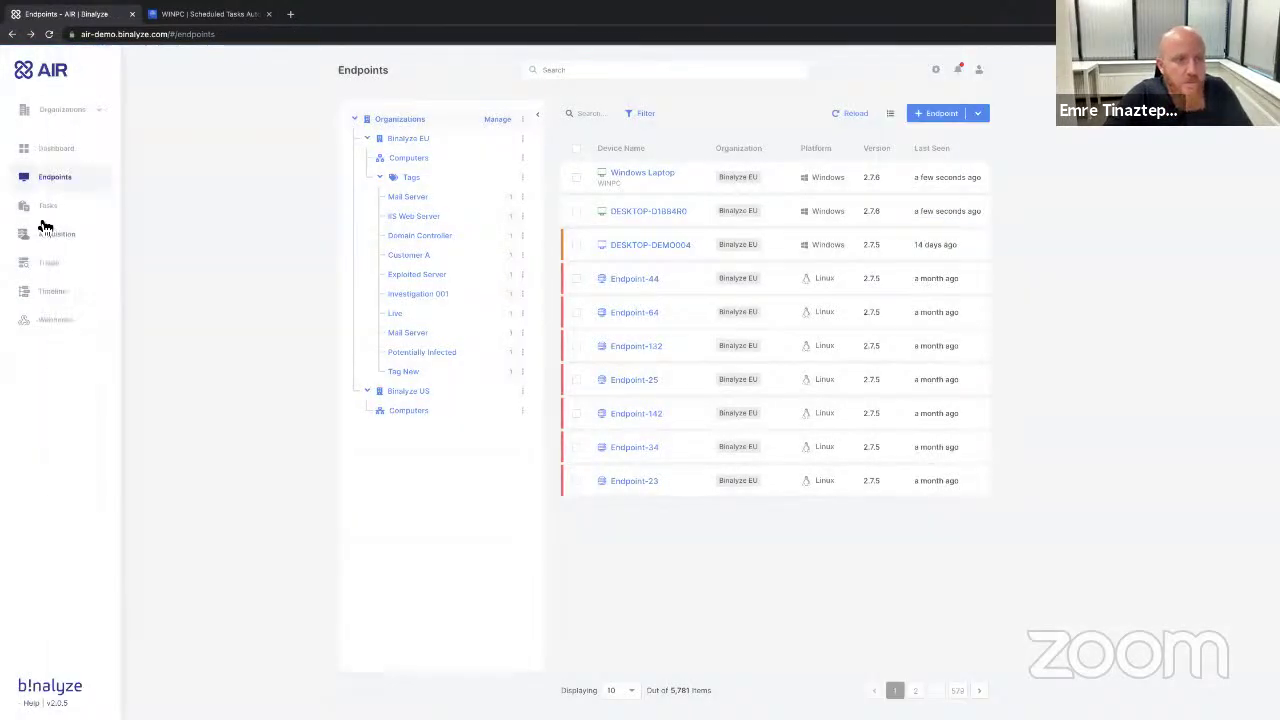
left_click(47, 263)
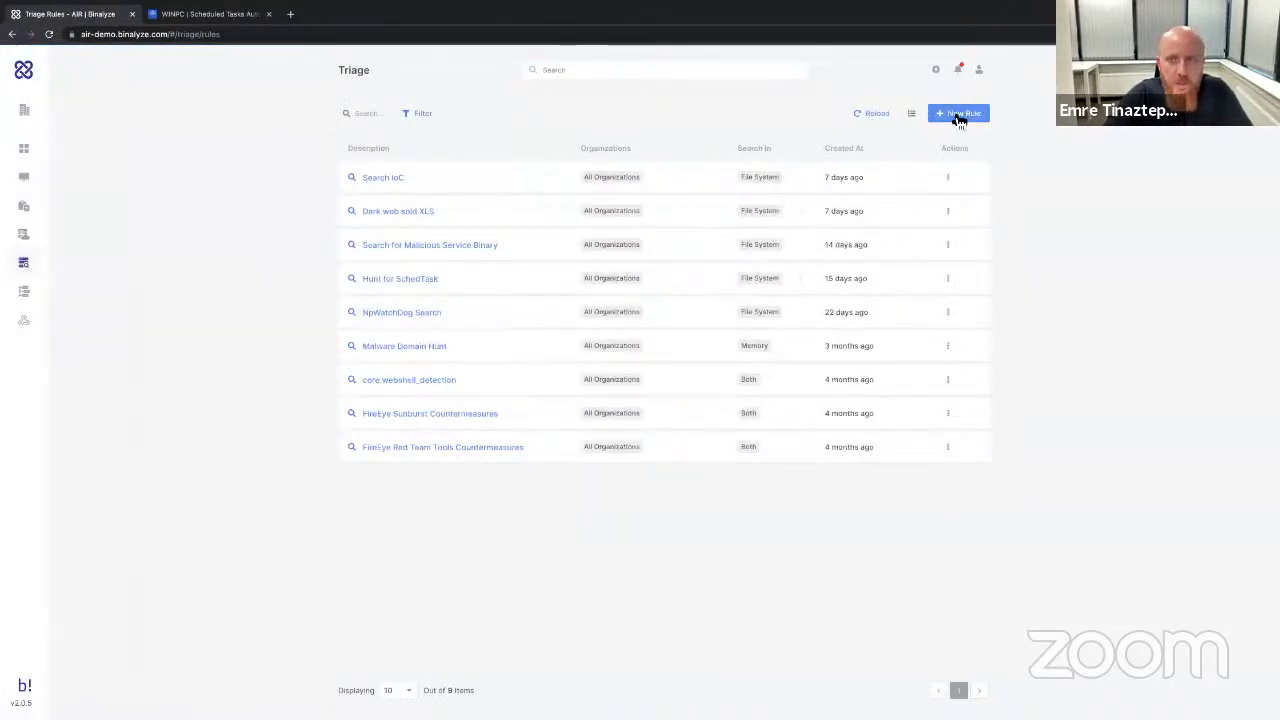
left_click(960, 115)
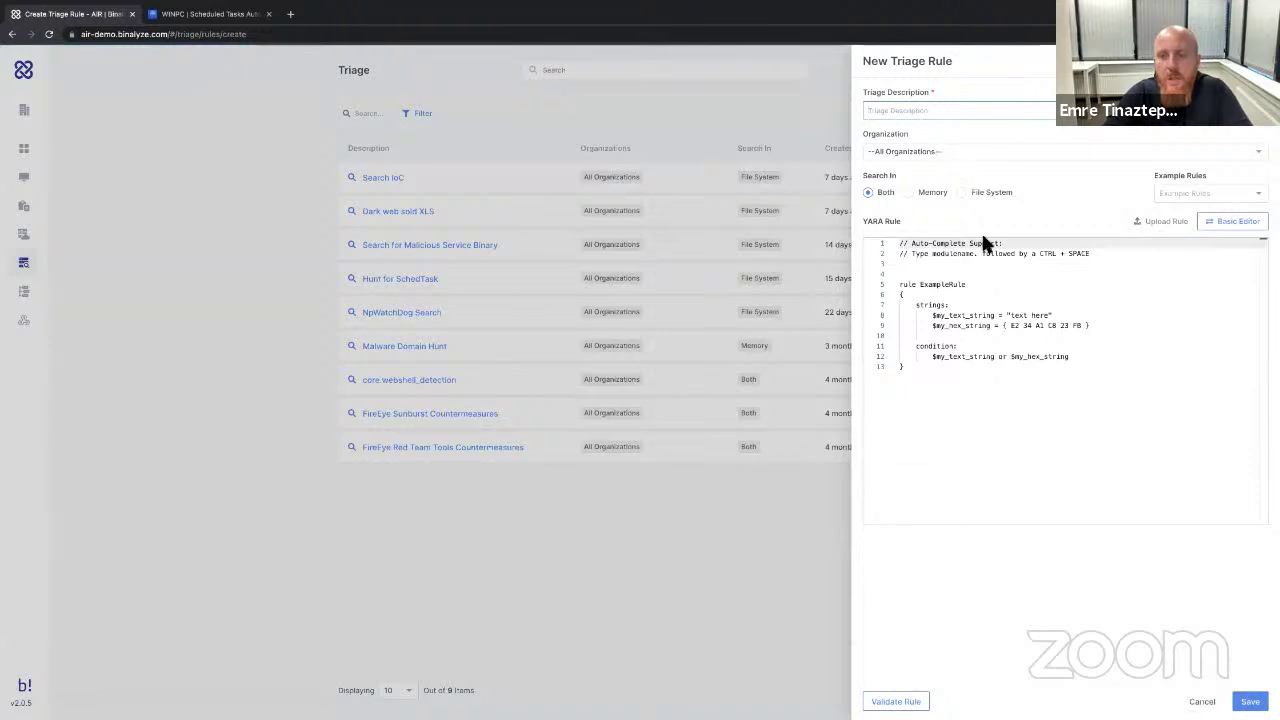
left_click(928, 199)
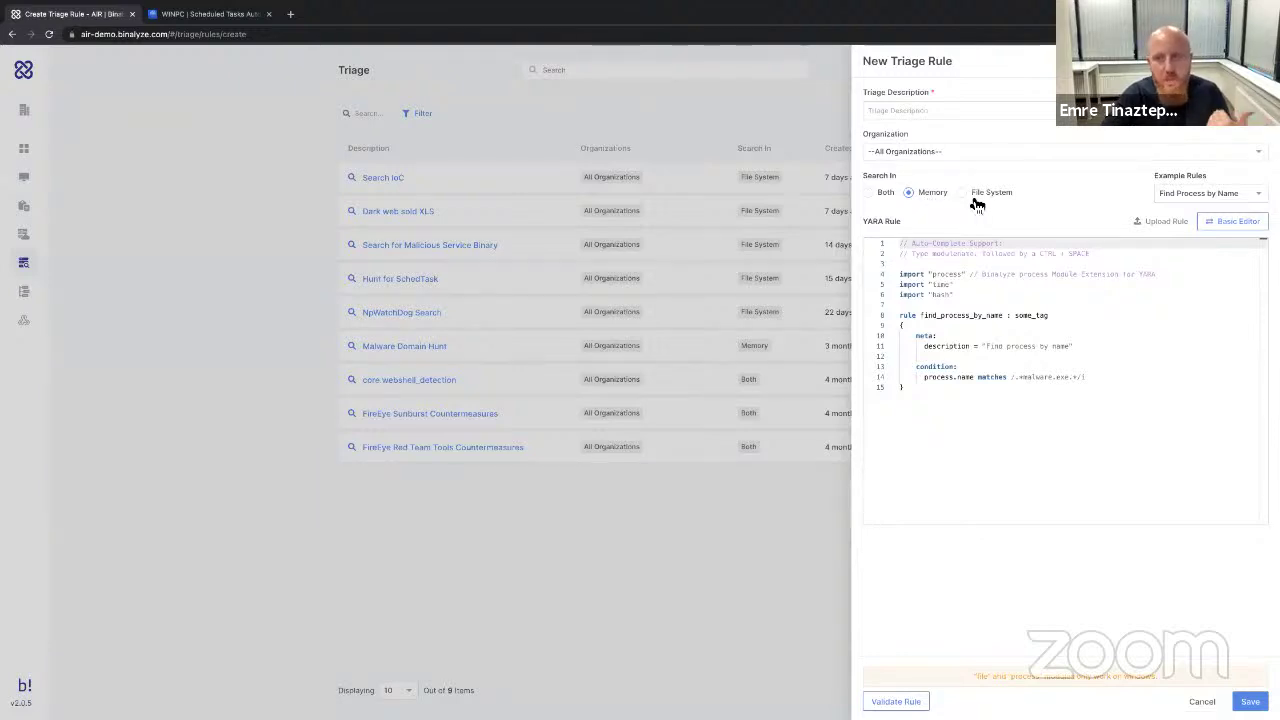
left_click(976, 203)
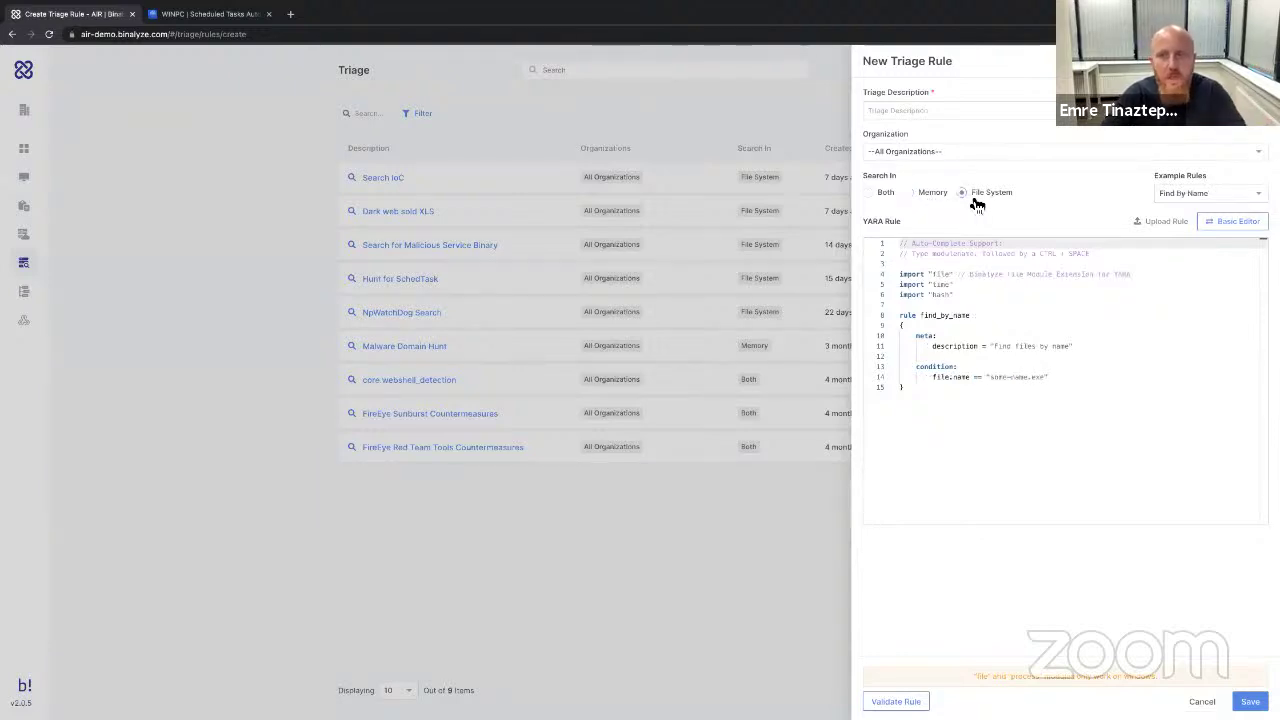
left_click(1198, 193)
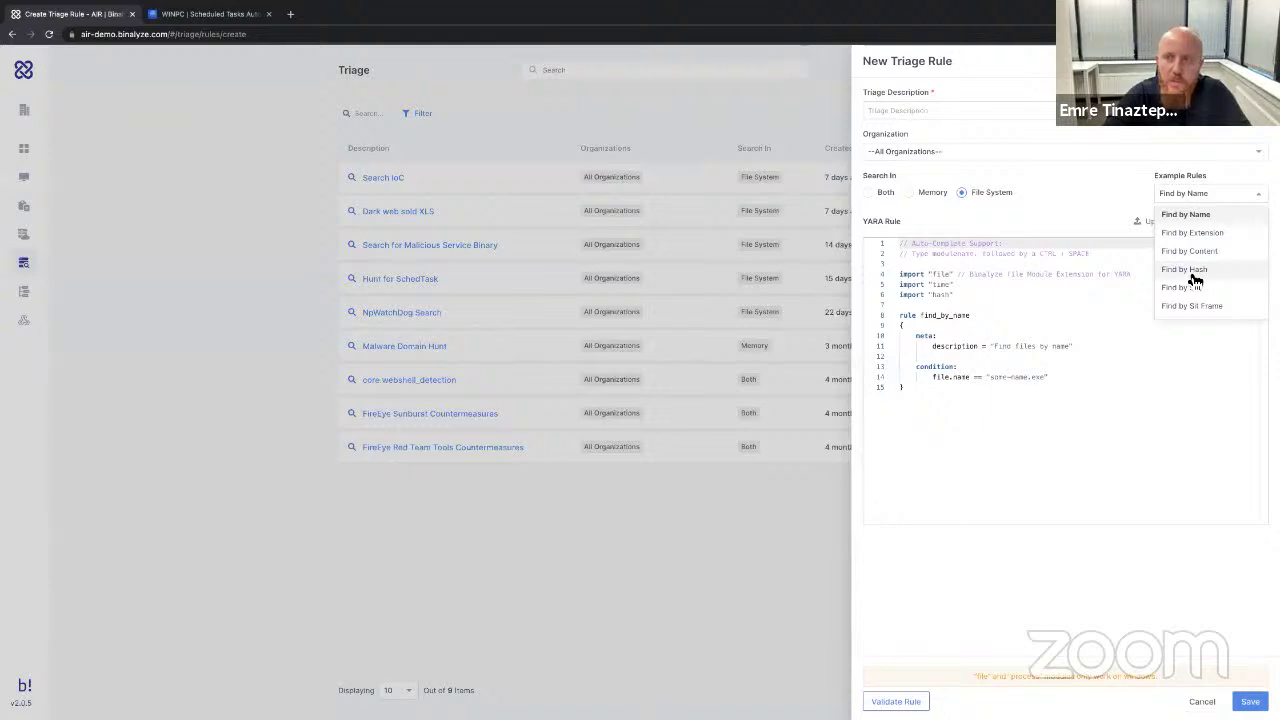
left_click(1195, 270)
left_click(1192, 193)
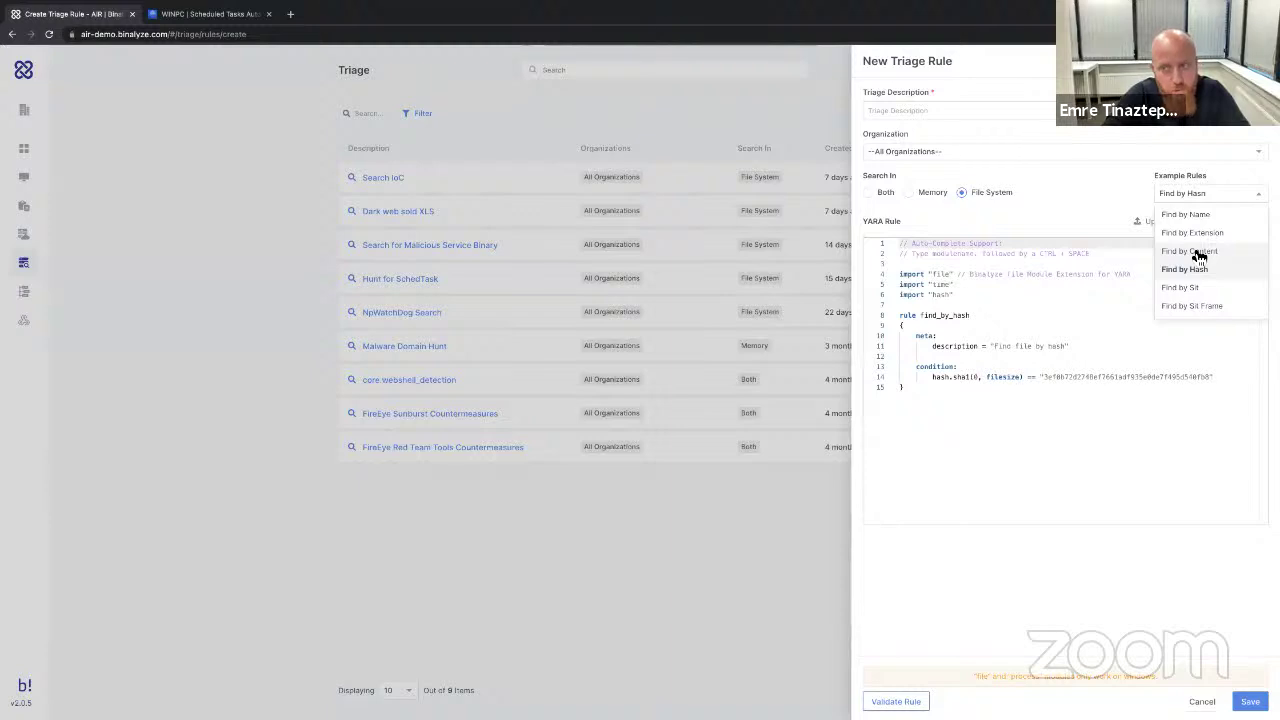
Replace the example hash with the copied hash and change sha1 to sha256.
double_click(1080, 377)
key("ctrl+v")
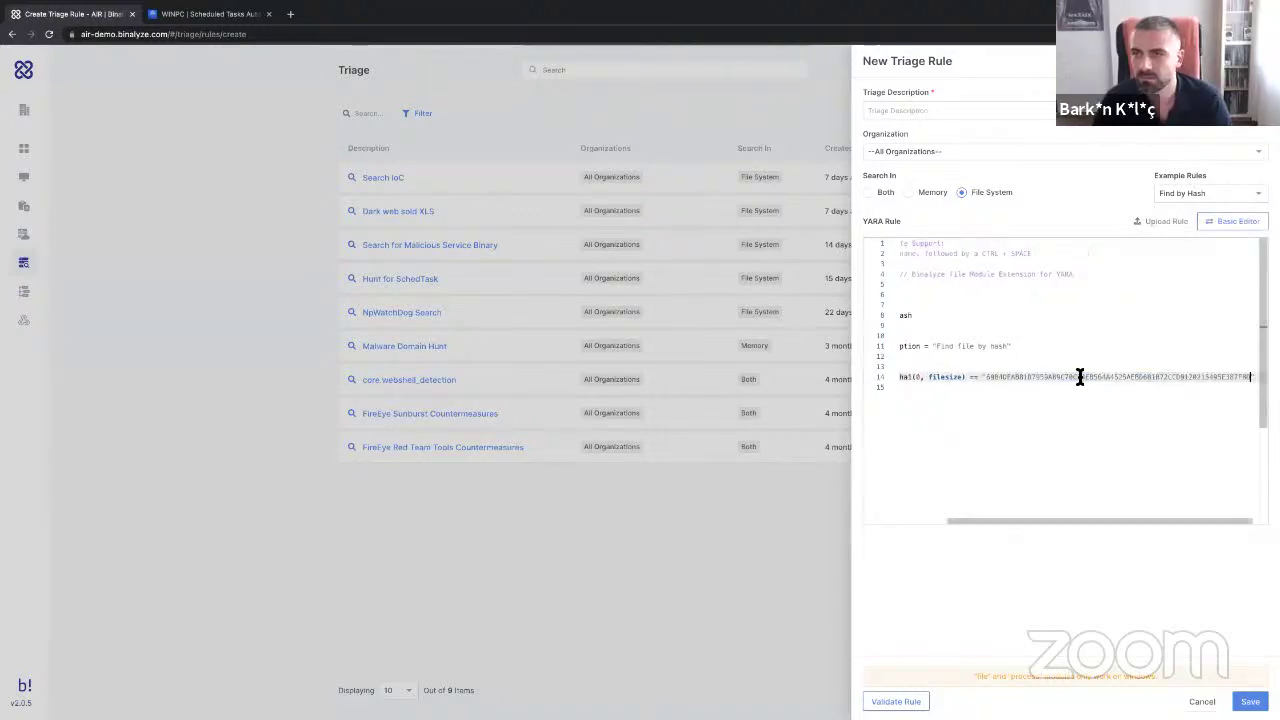
scroll(1030, 385, "left", 2)
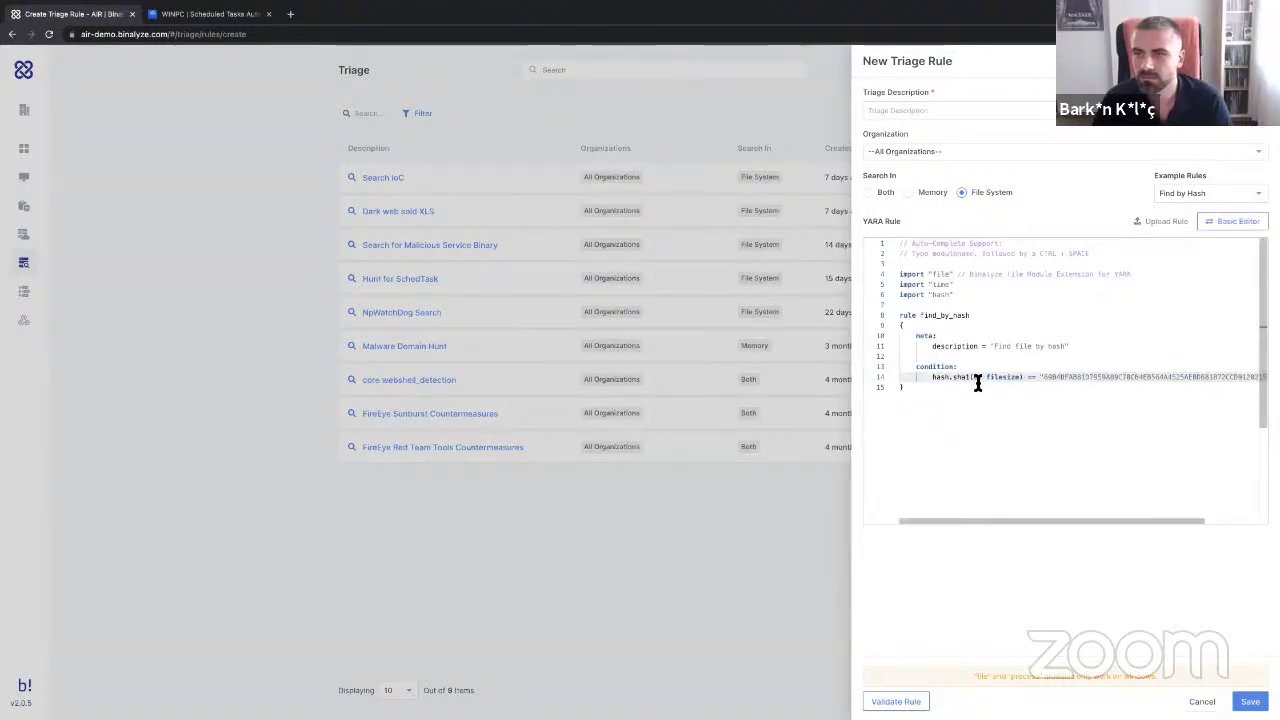
left_click(969, 377)
key("BackSpace")
type("2")
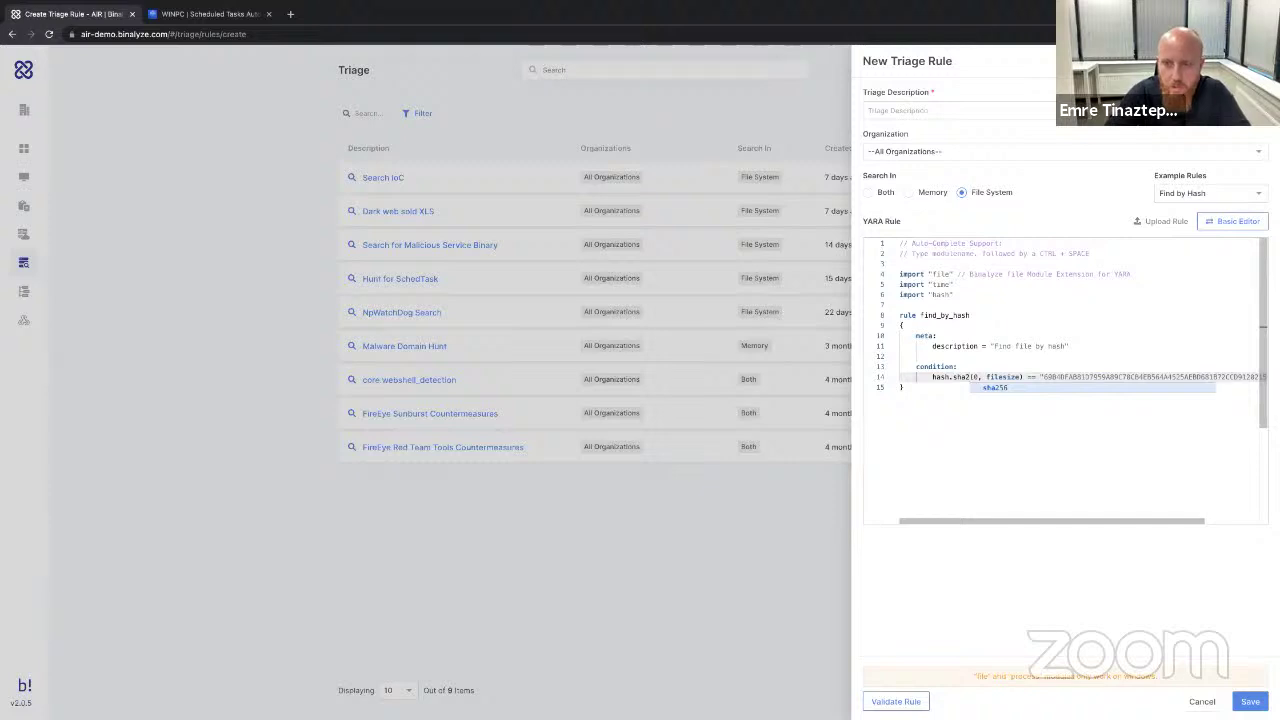
type("56")
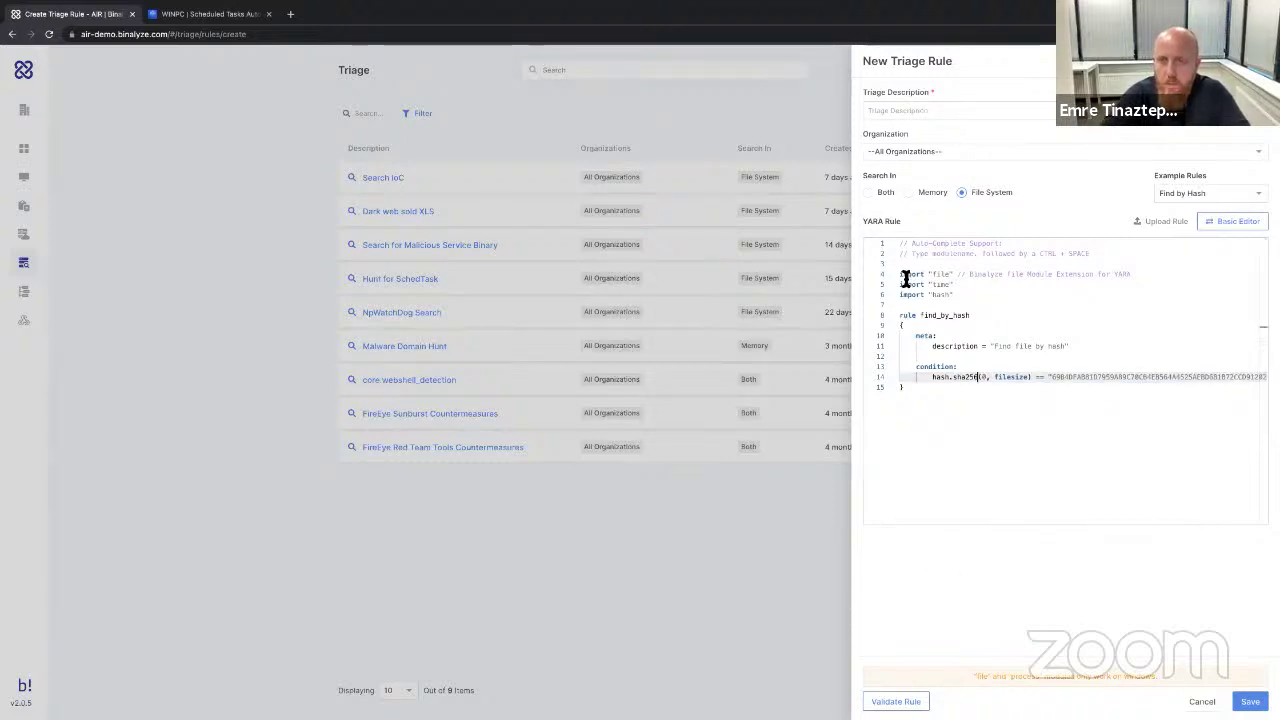
Describe the rule as 'Check Hash', save it, and return to the Endpoints list.
left_click(899, 111)
type("Check")
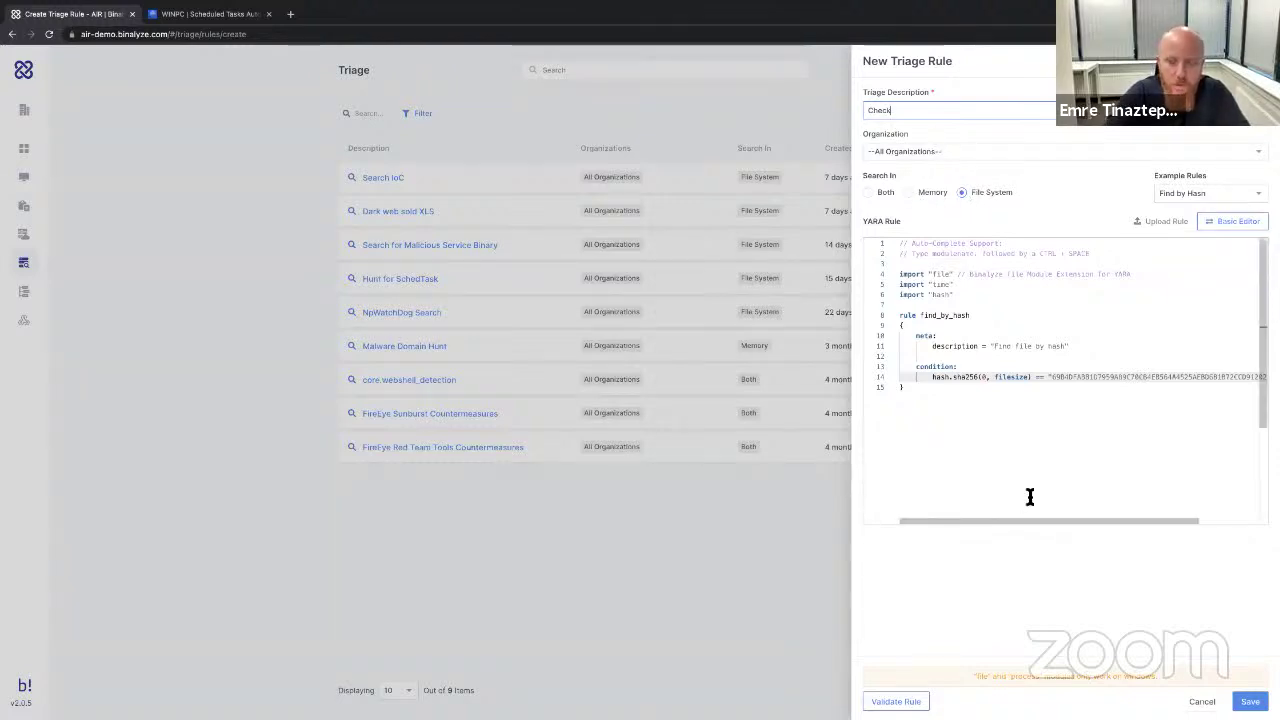
type("Hash")
key("Return")
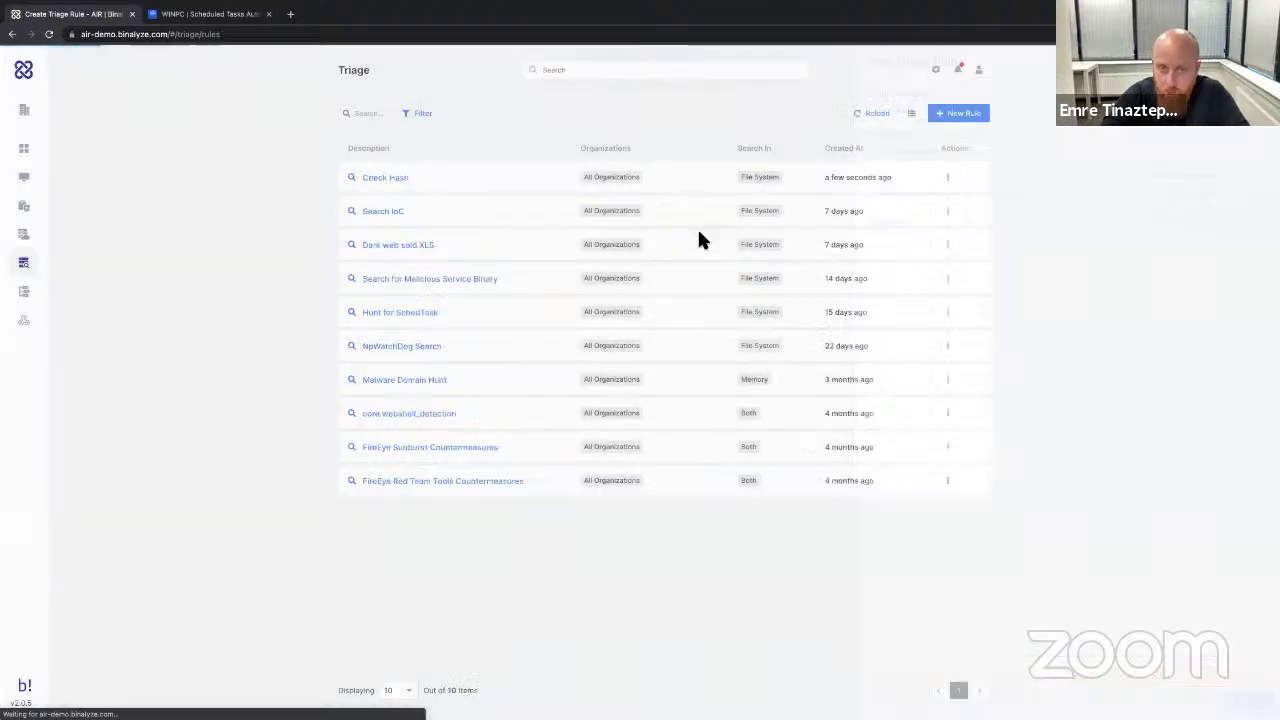
left_click(46, 177)
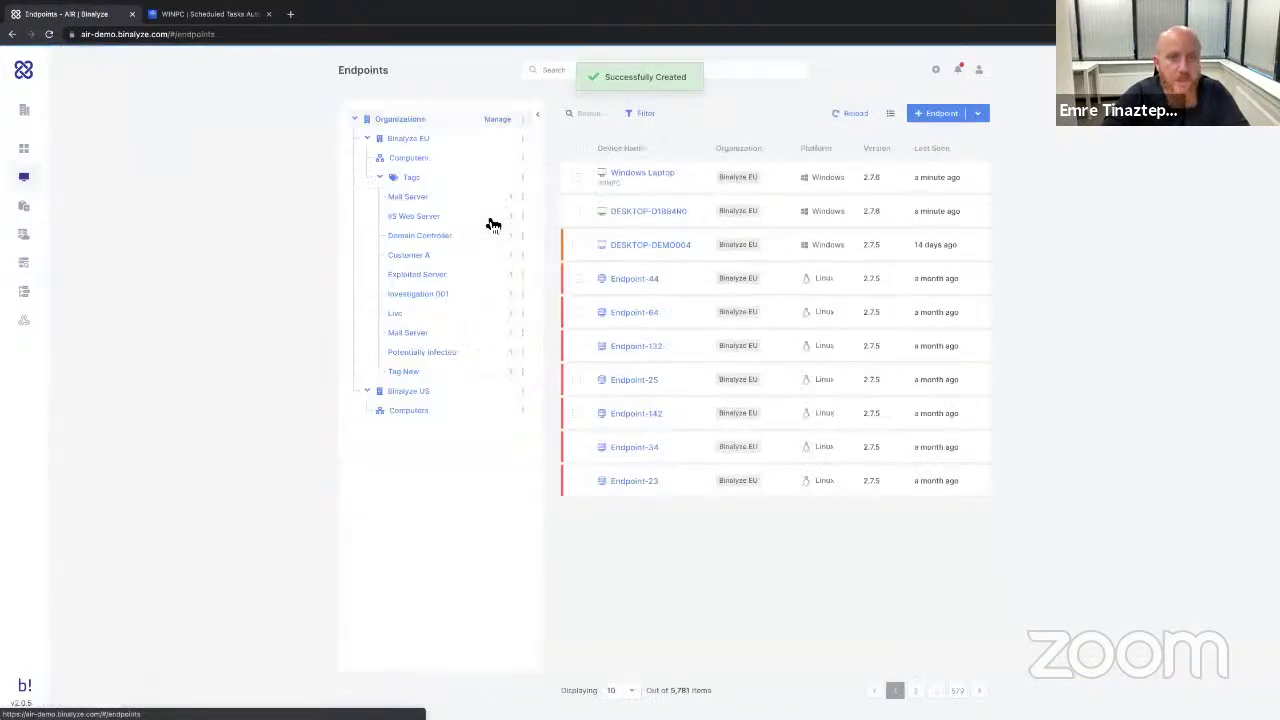
Open the Binalyze EU organization's triage form with Check Hash ticked, then dismiss it.
left_click(523, 140)
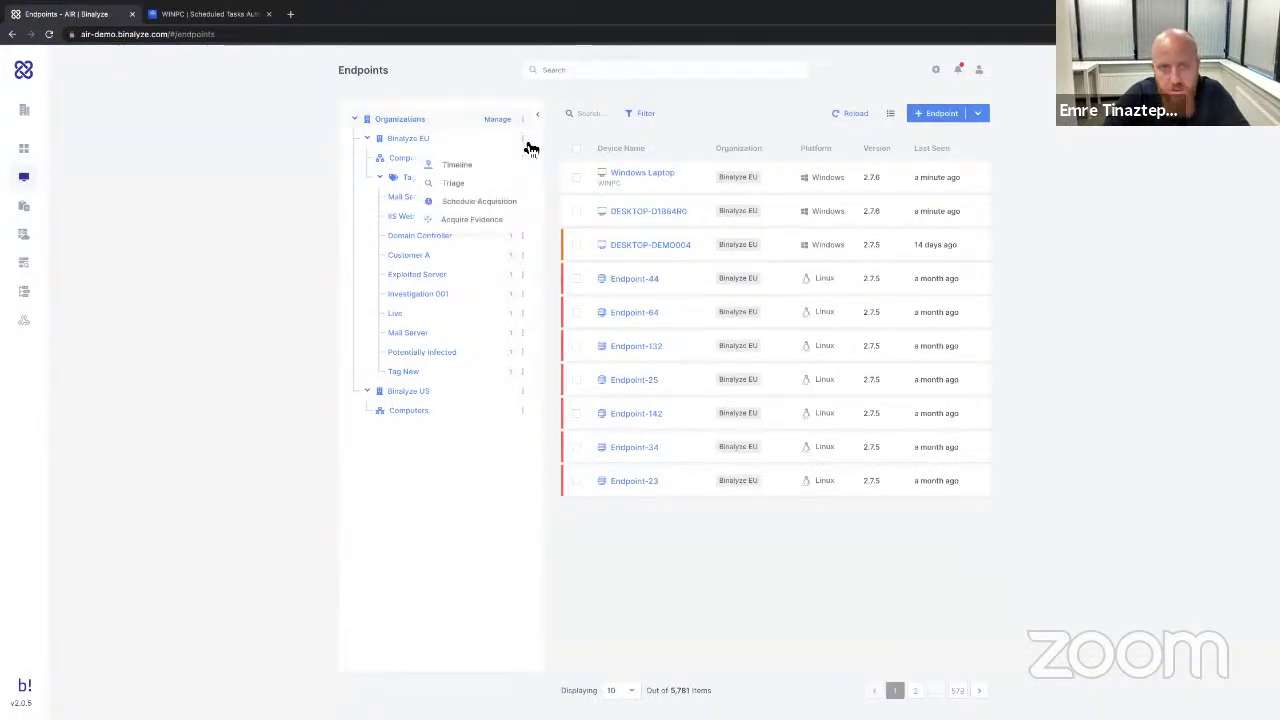
left_click(489, 185)
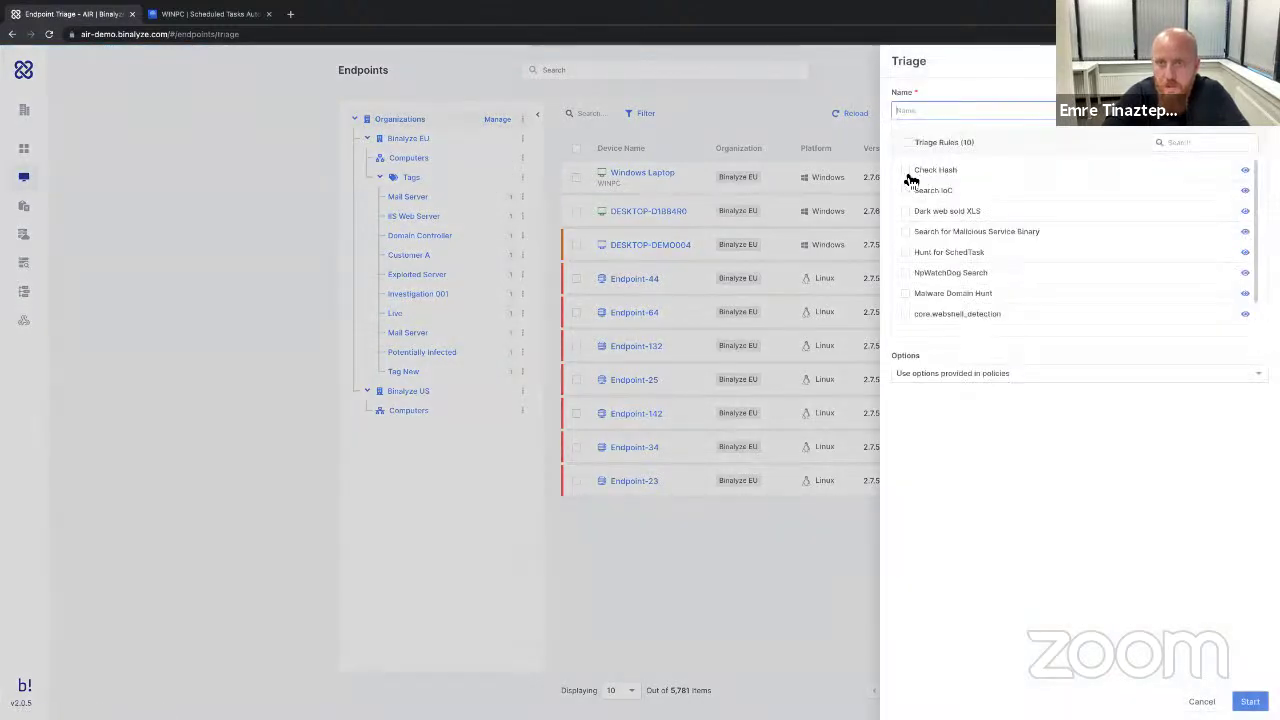
left_click(906, 171)
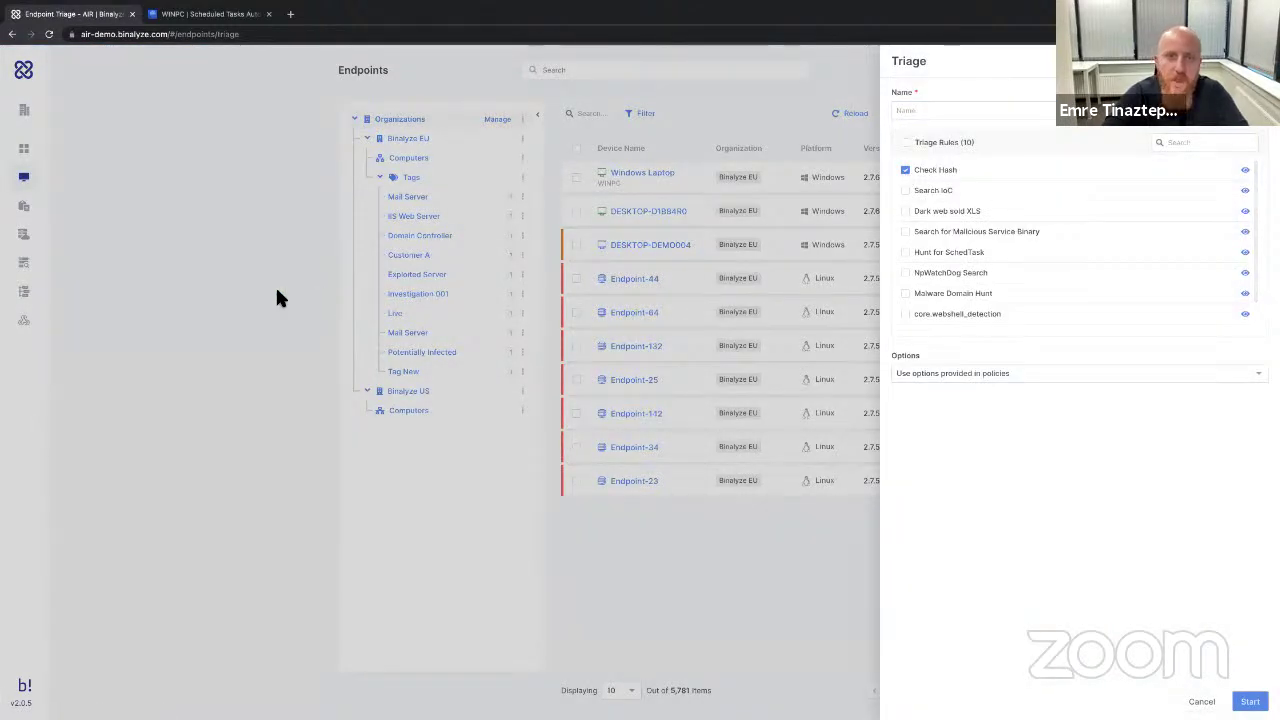
left_click(646, 209)
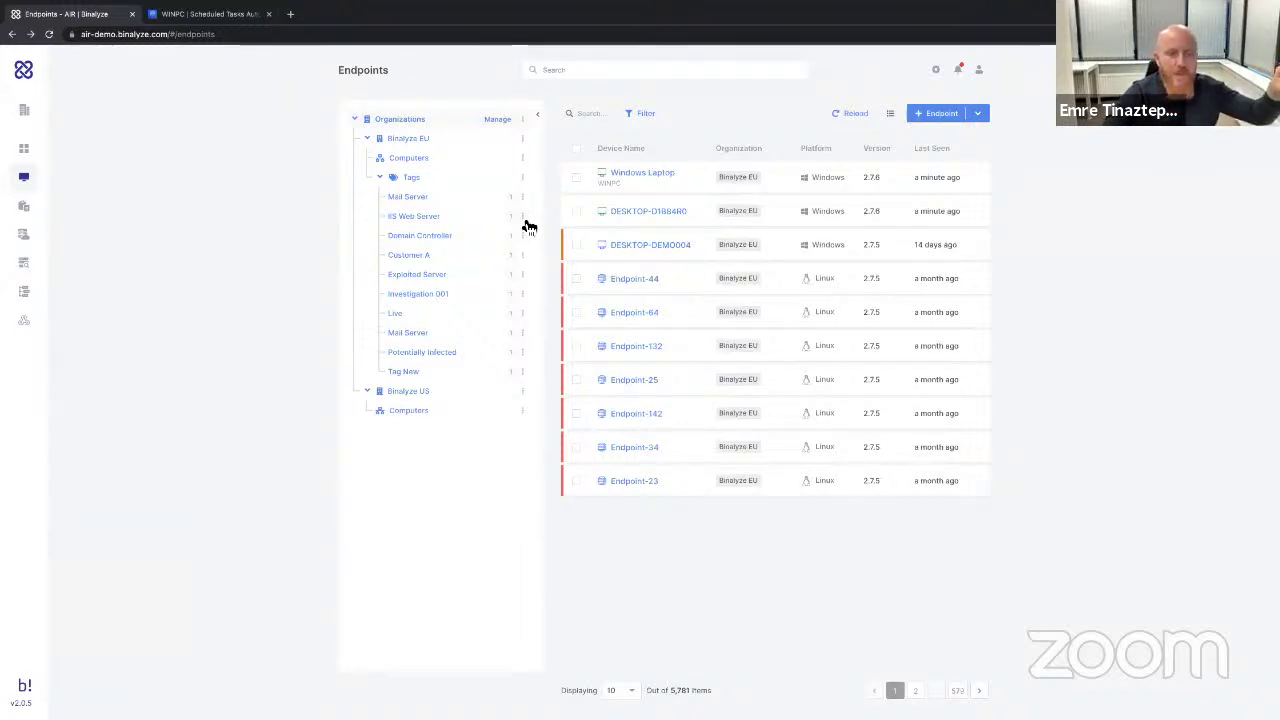
Tick Windows Laptop and DESKTOP-D1884R0, preview triage with Check Hash and Search IoC, then open DESKTOP-D1884R0.
left_click(577, 180)
left_click(577, 211)
left_click(622, 113)
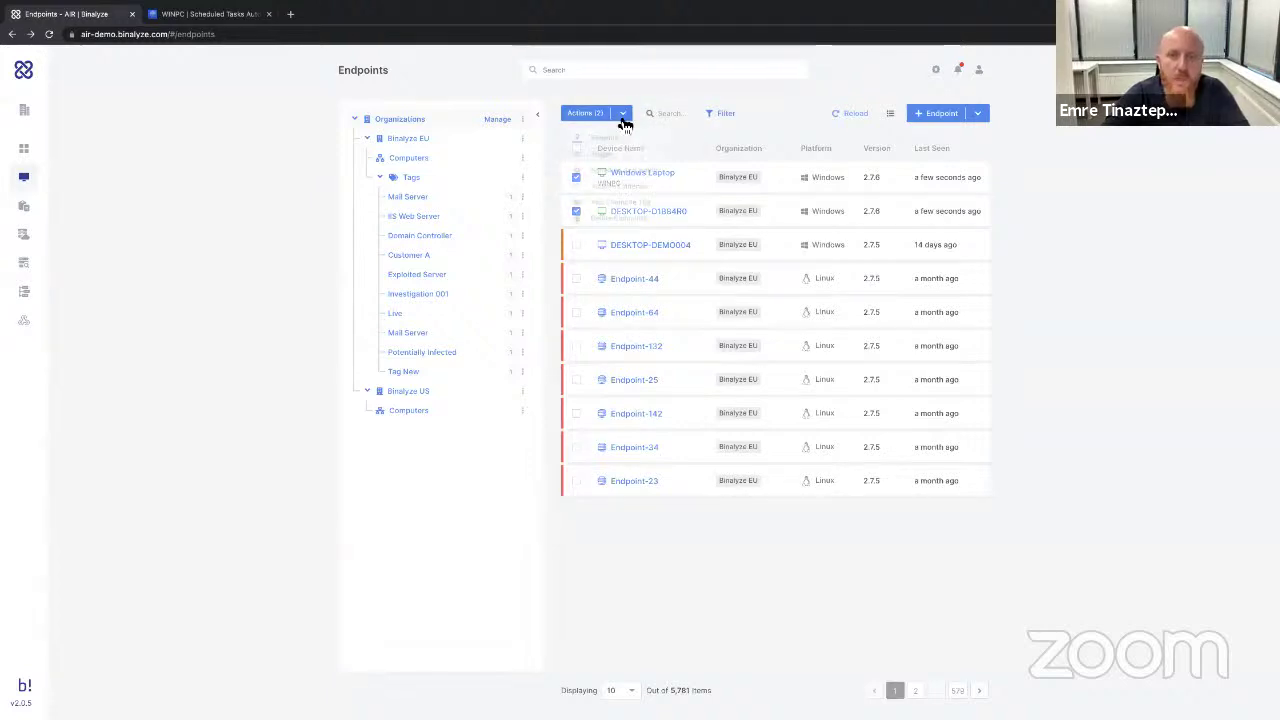
left_click(618, 156)
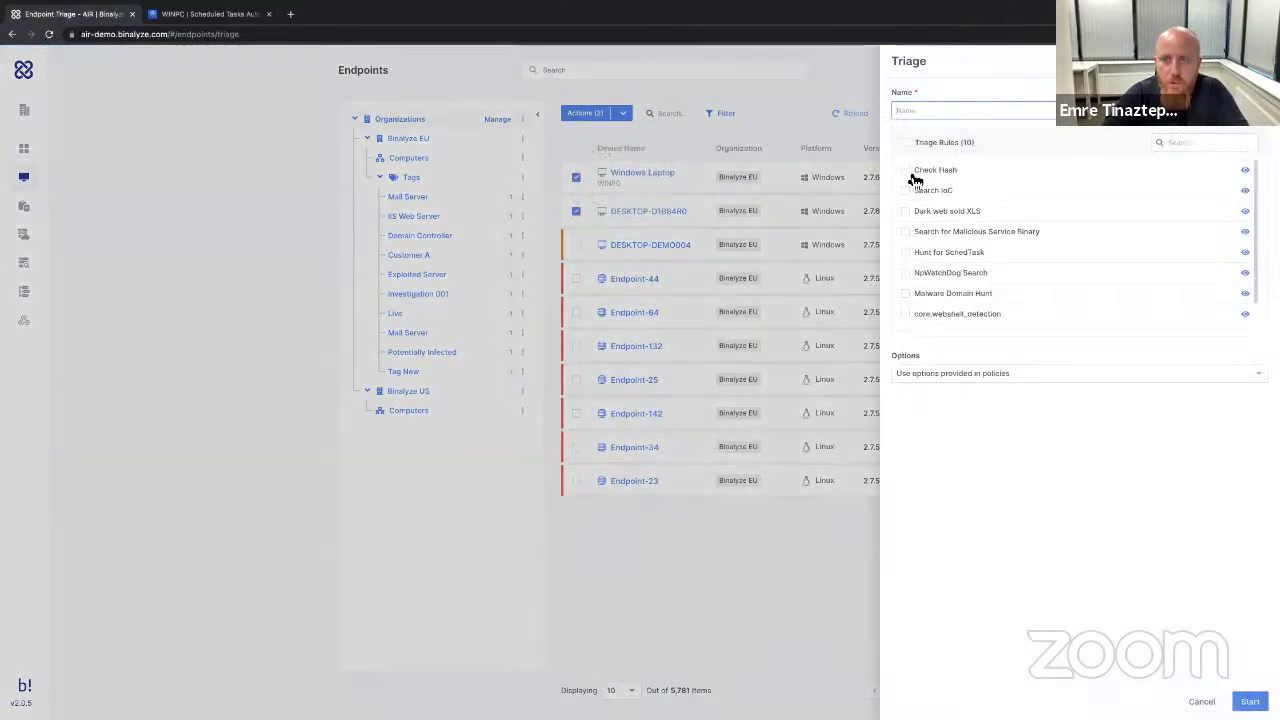
left_click(906, 170)
left_click(906, 191)
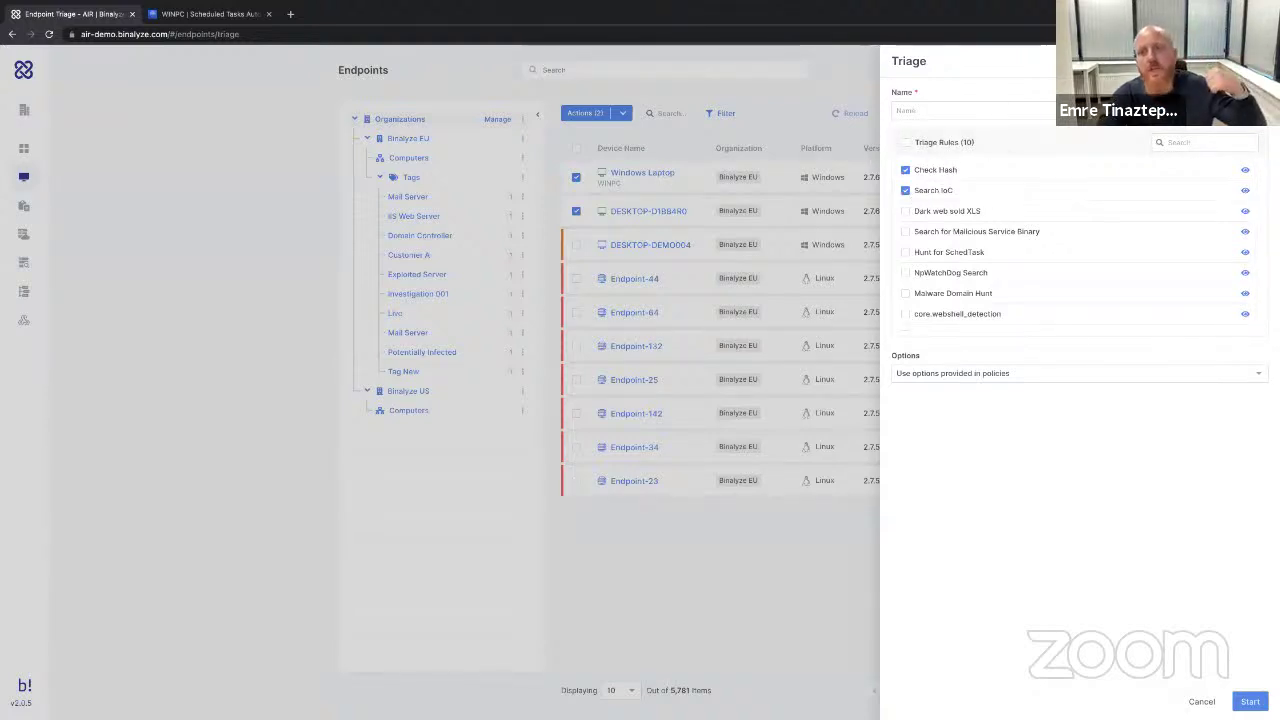
left_click(637, 175)
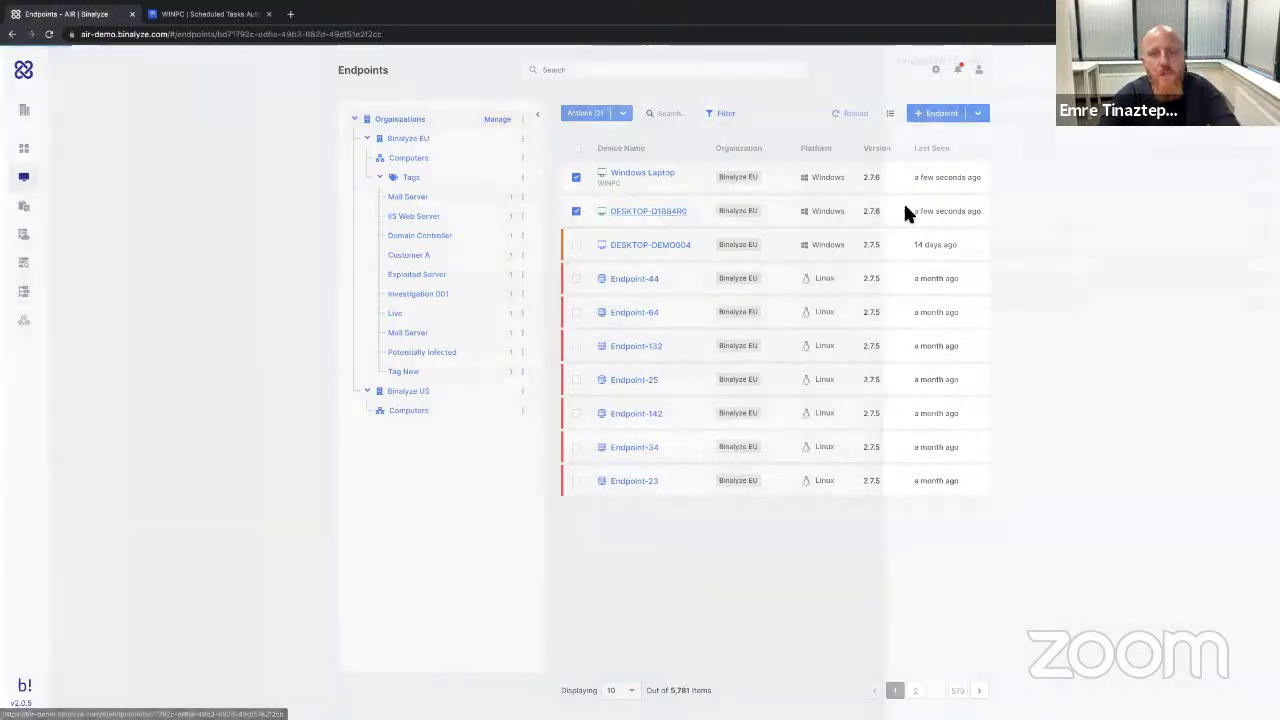
left_click(905, 213)
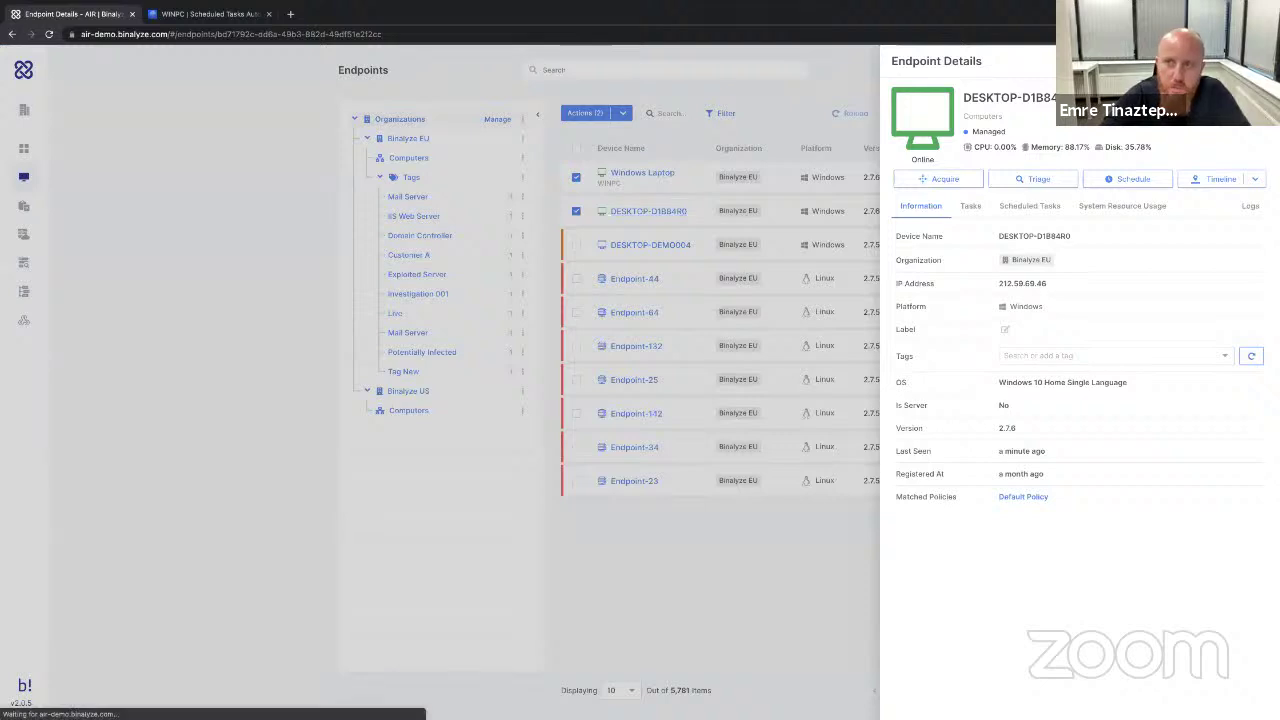
Cancel Windows Laptop's Task 1 acquisition, stuck at 98%, from its task list.
left_click(970, 205)
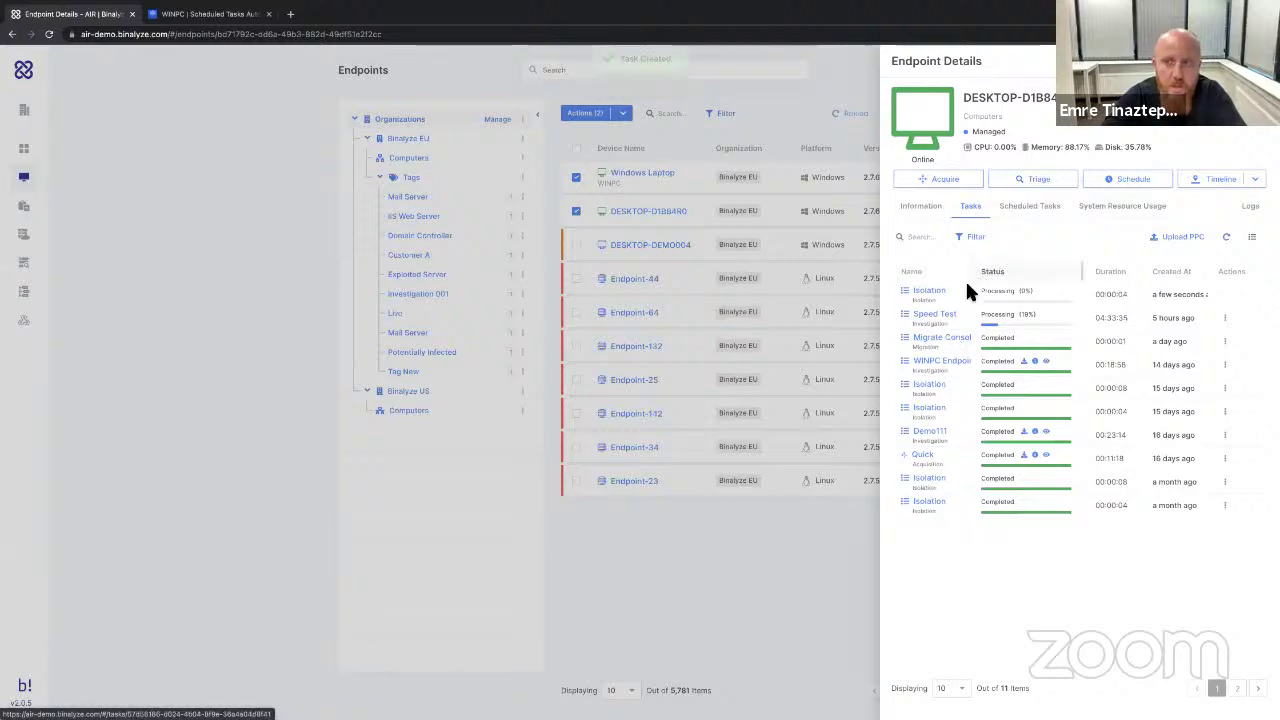
left_click(645, 172)
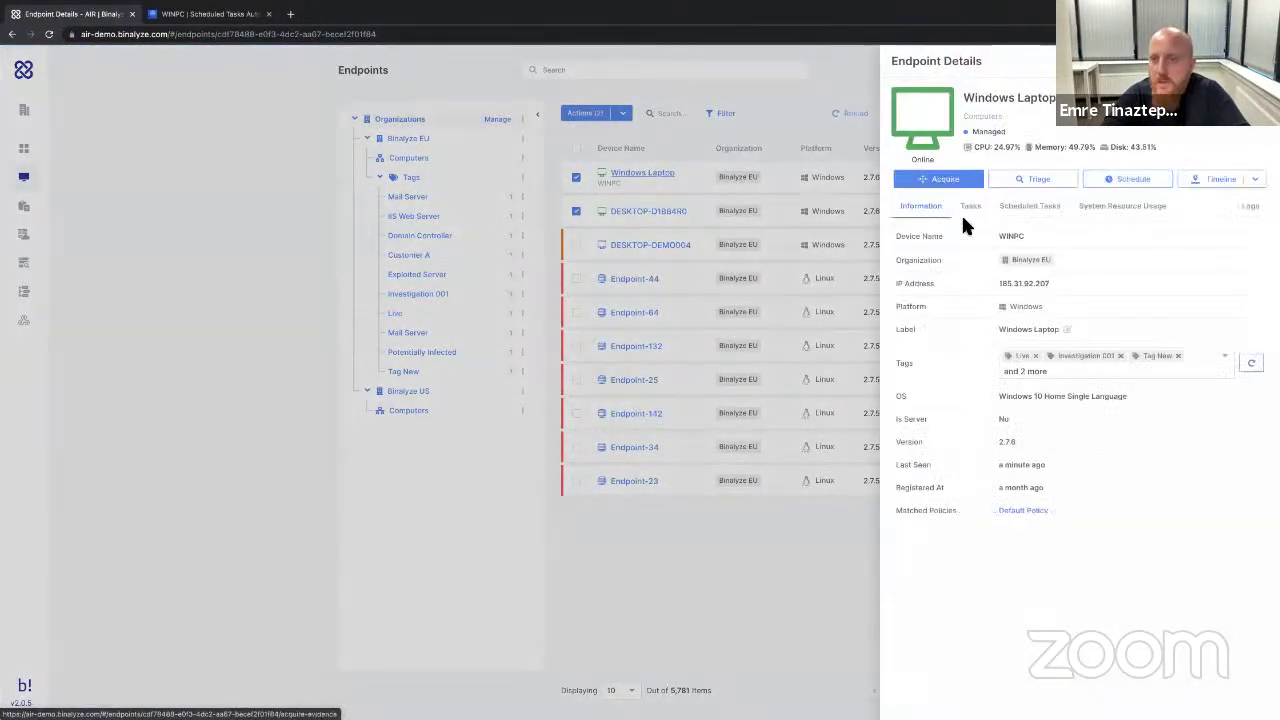
left_click(968, 210)
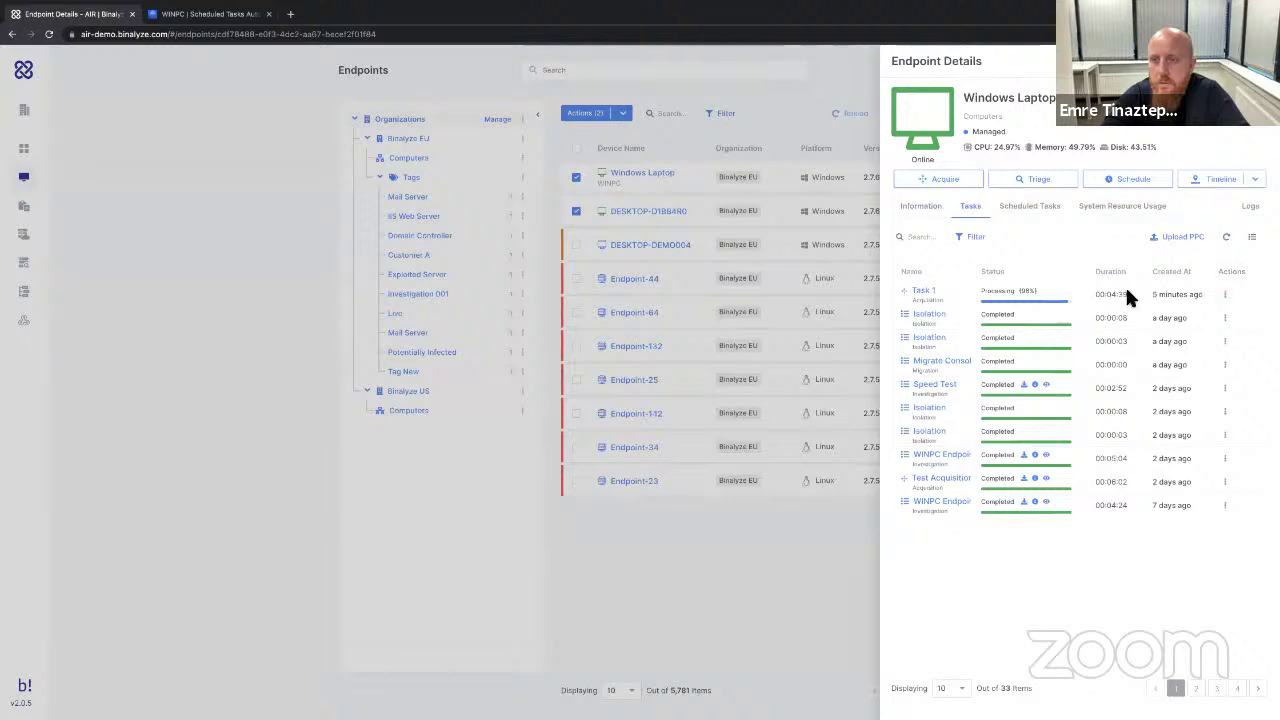
left_click(1225, 294)
left_click(1186, 339)
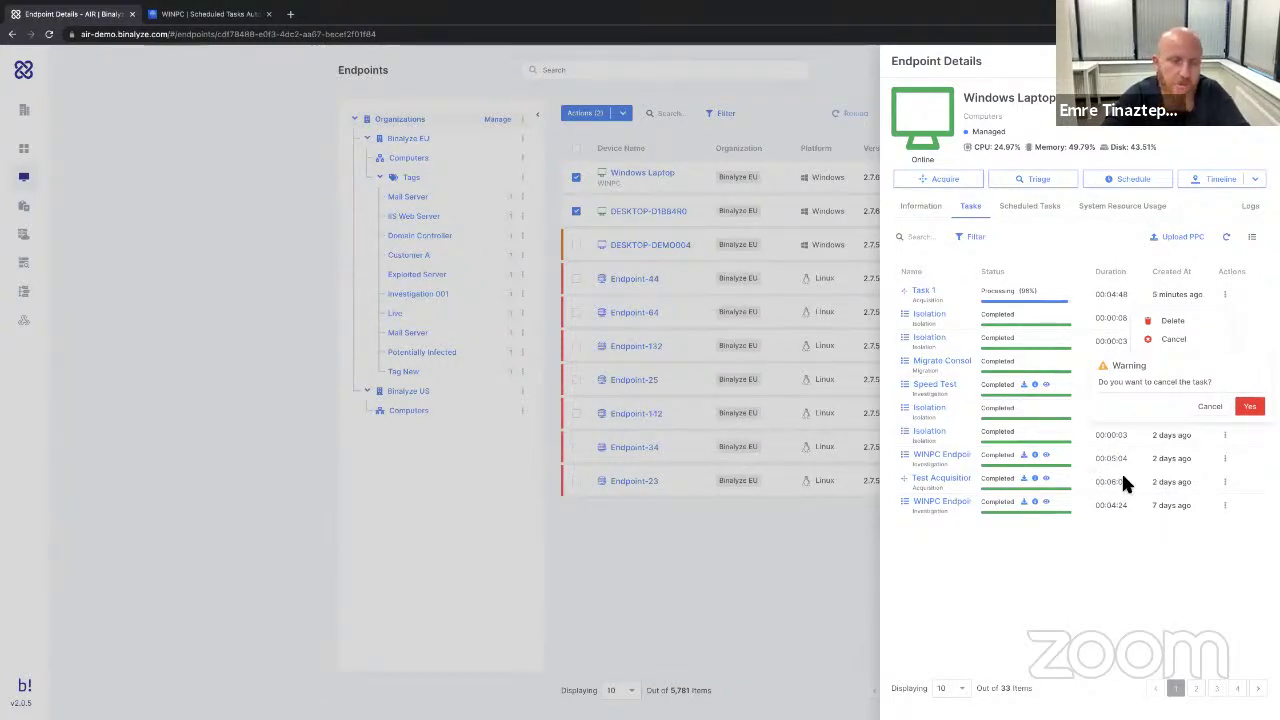
left_click(1250, 406)
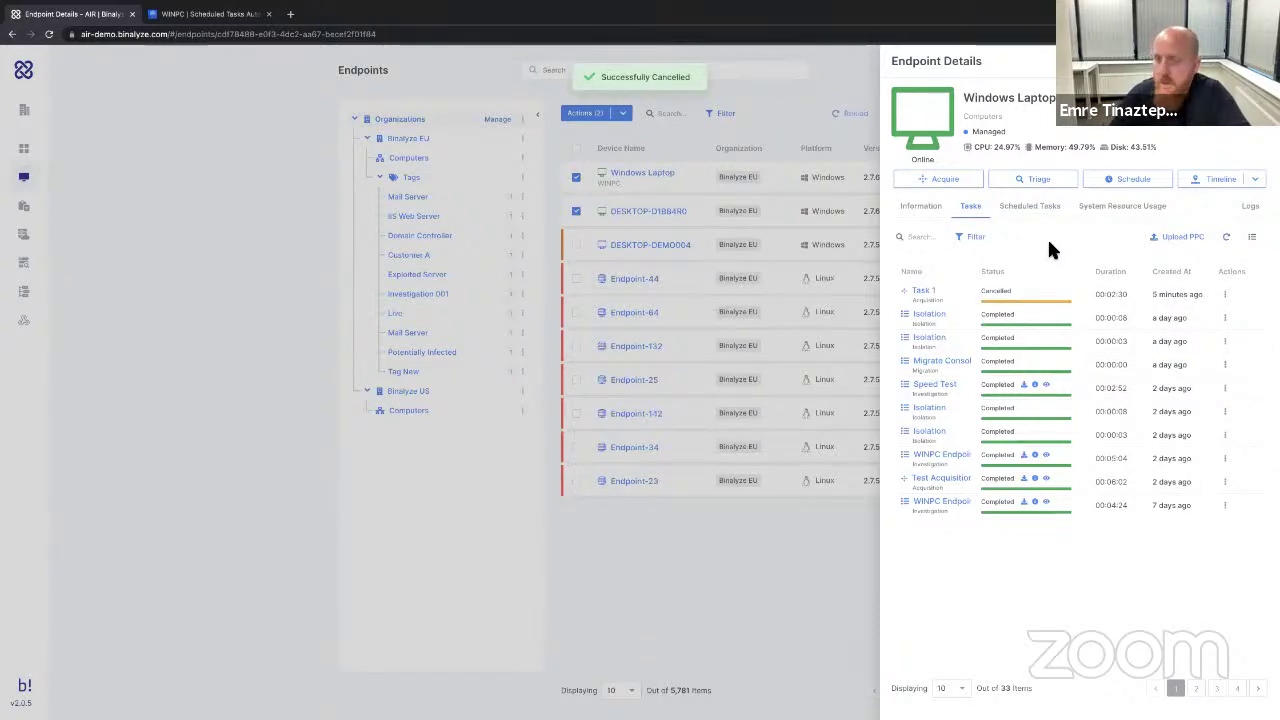
Isolate Windows Laptop from the network, then start and abandon a new timeline.
left_click(1193, 137)
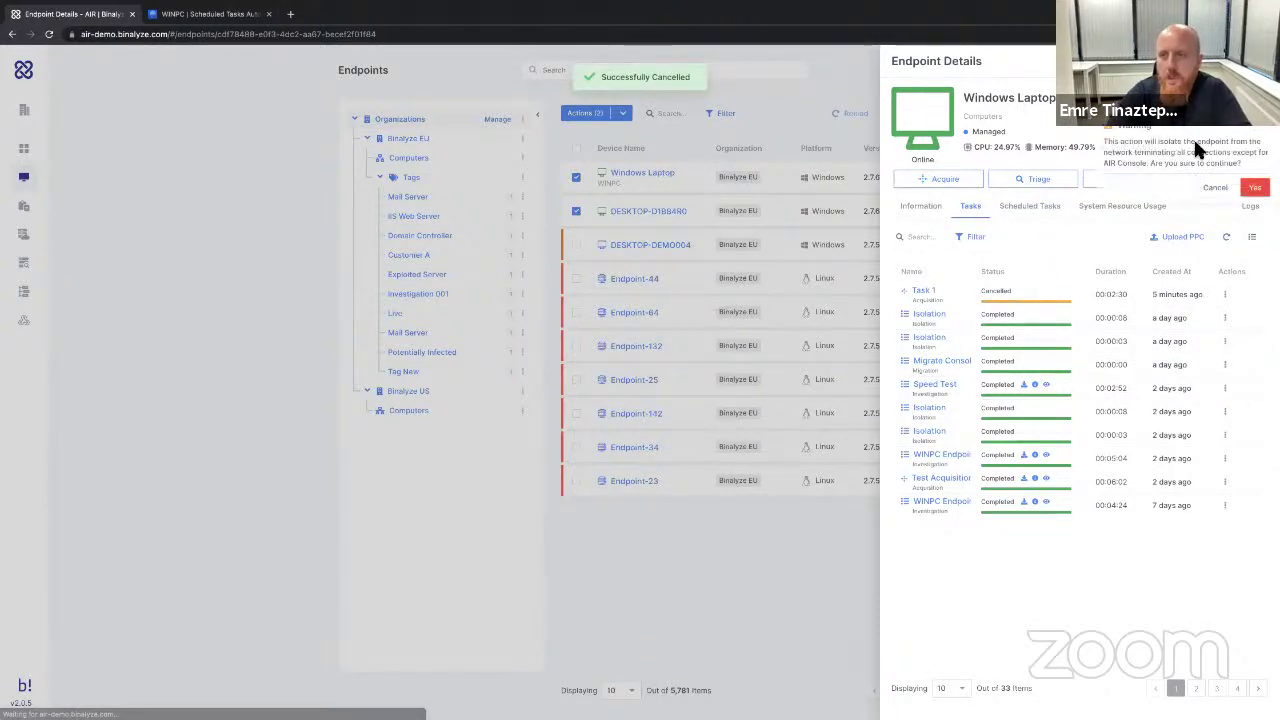
left_click(1255, 188)
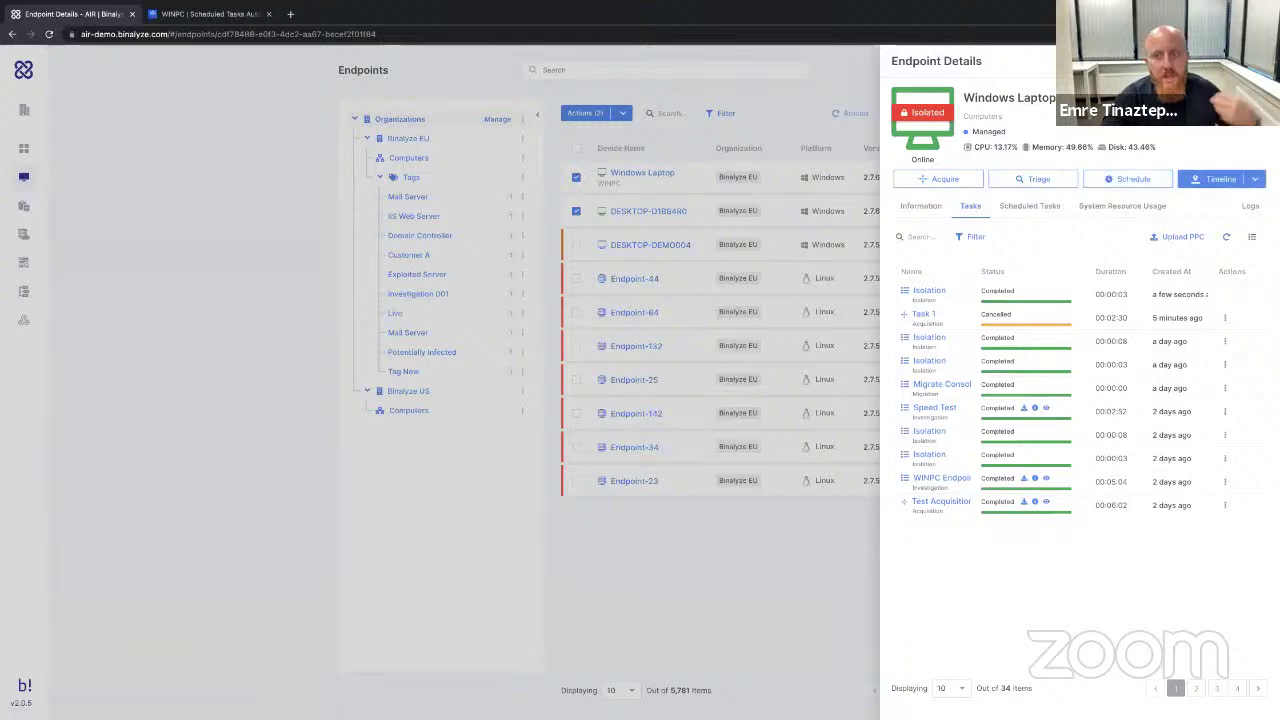
left_click(1256, 179)
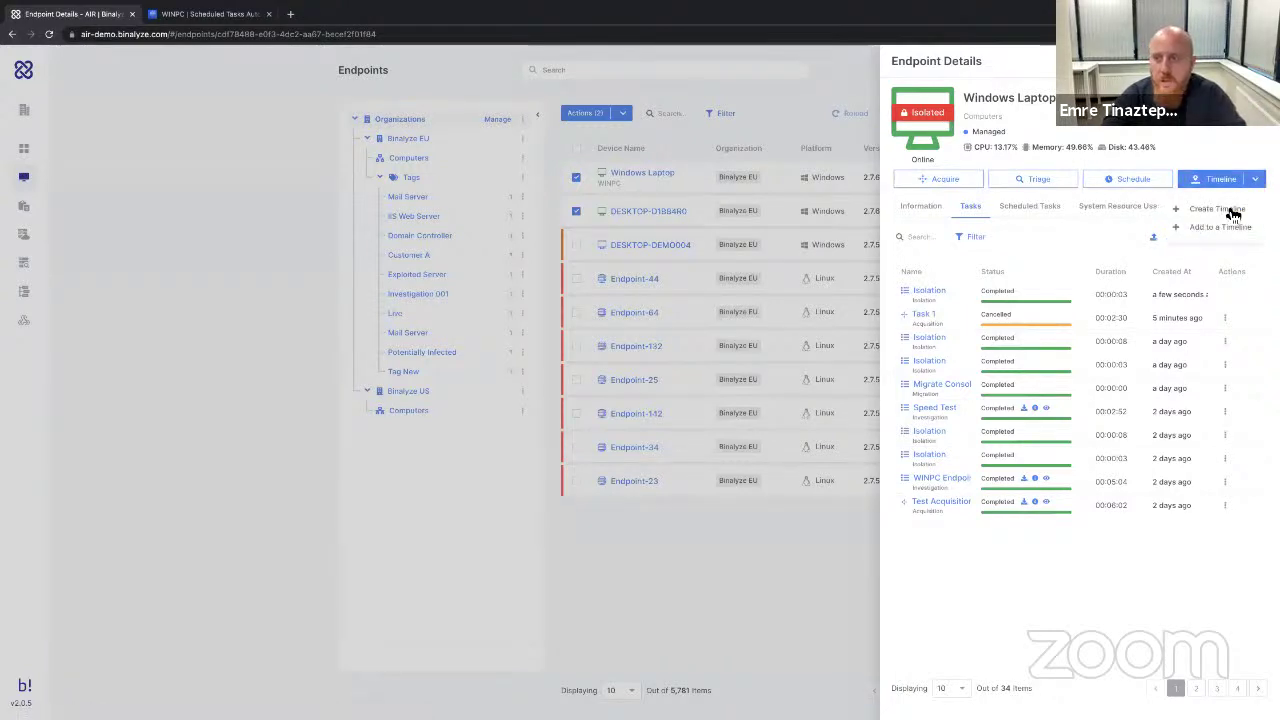
left_click(1230, 210)
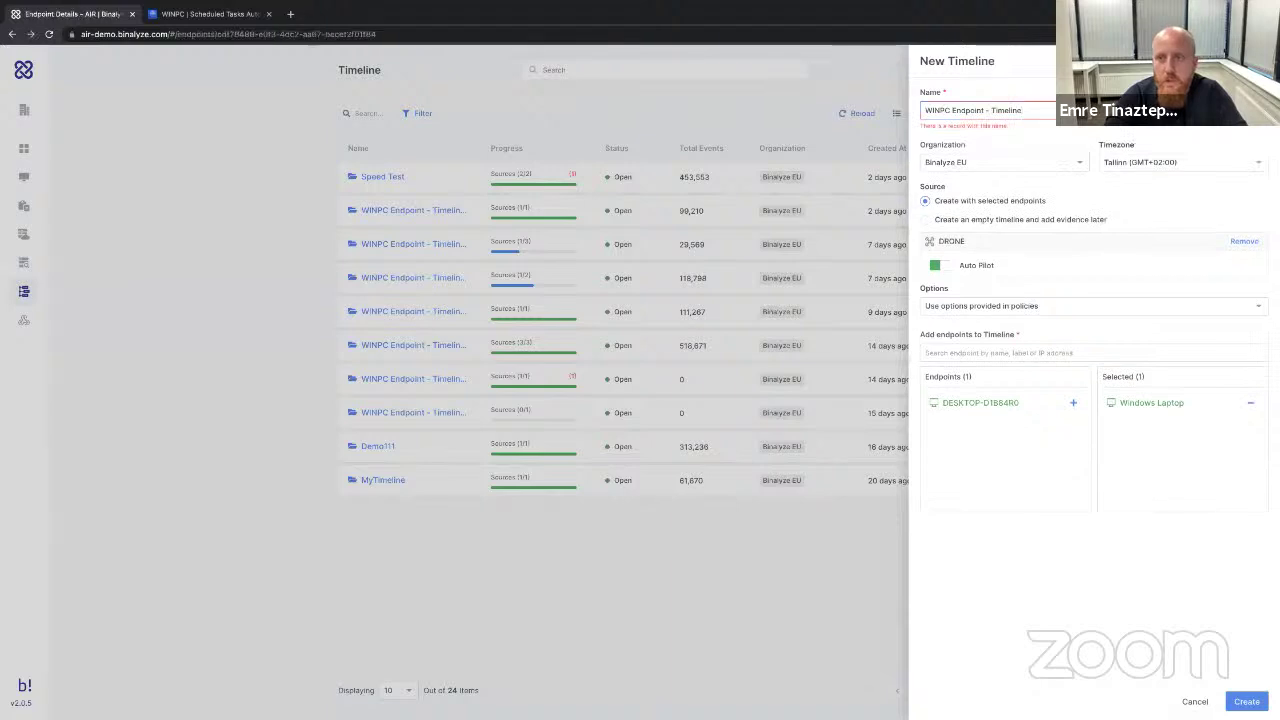
key("Escape")
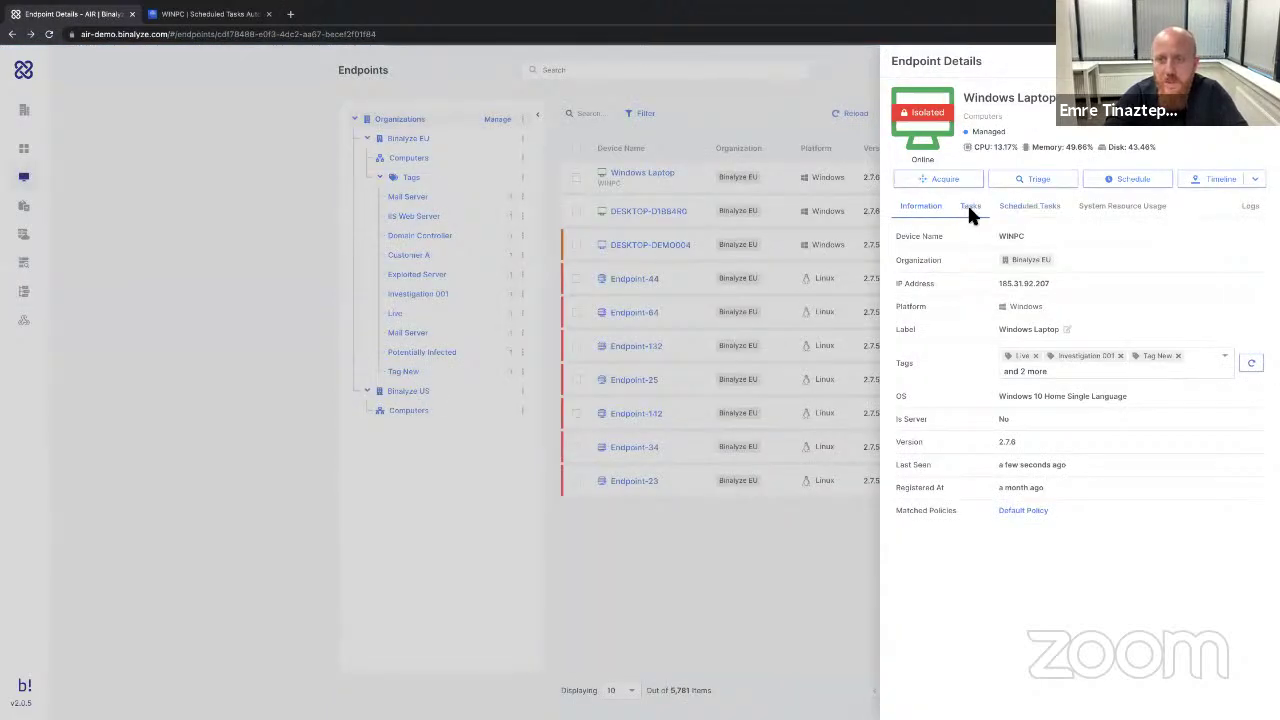
Send the oldest First Acquisition task to the Speed Test timeline and open the Timeline list.
left_click(969, 208)
left_click(1238, 688)
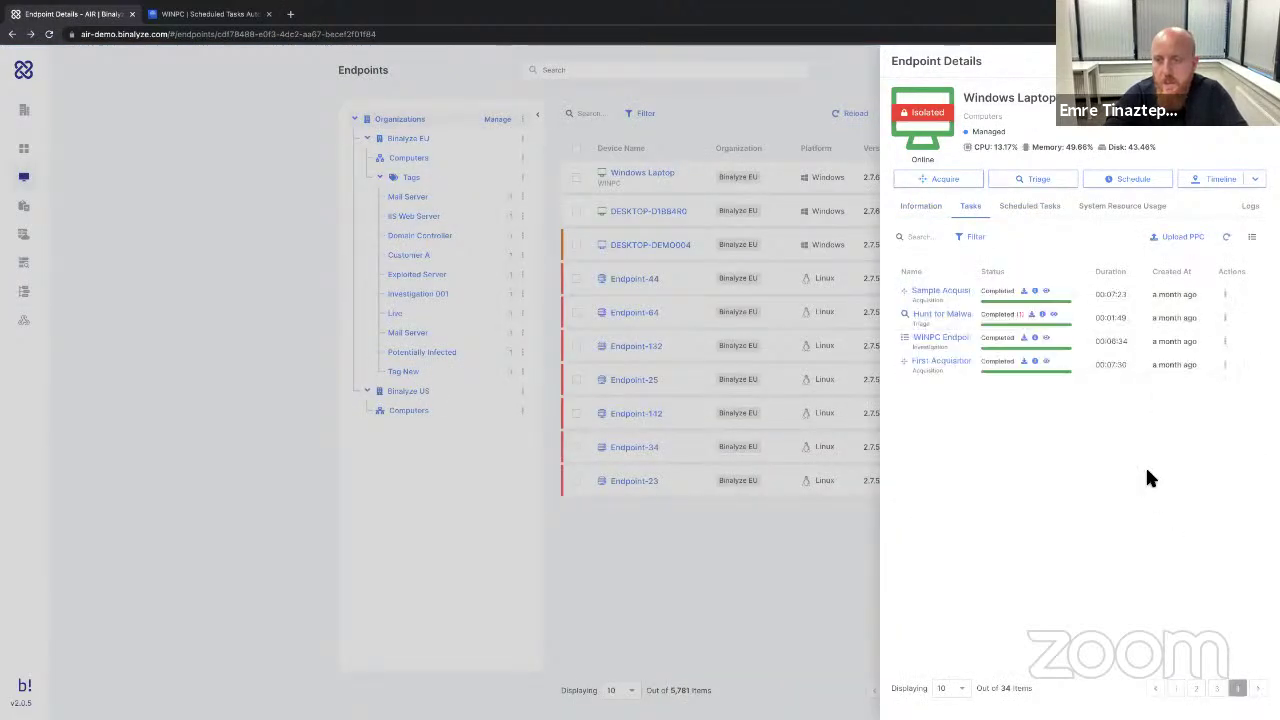
left_click(1226, 366)
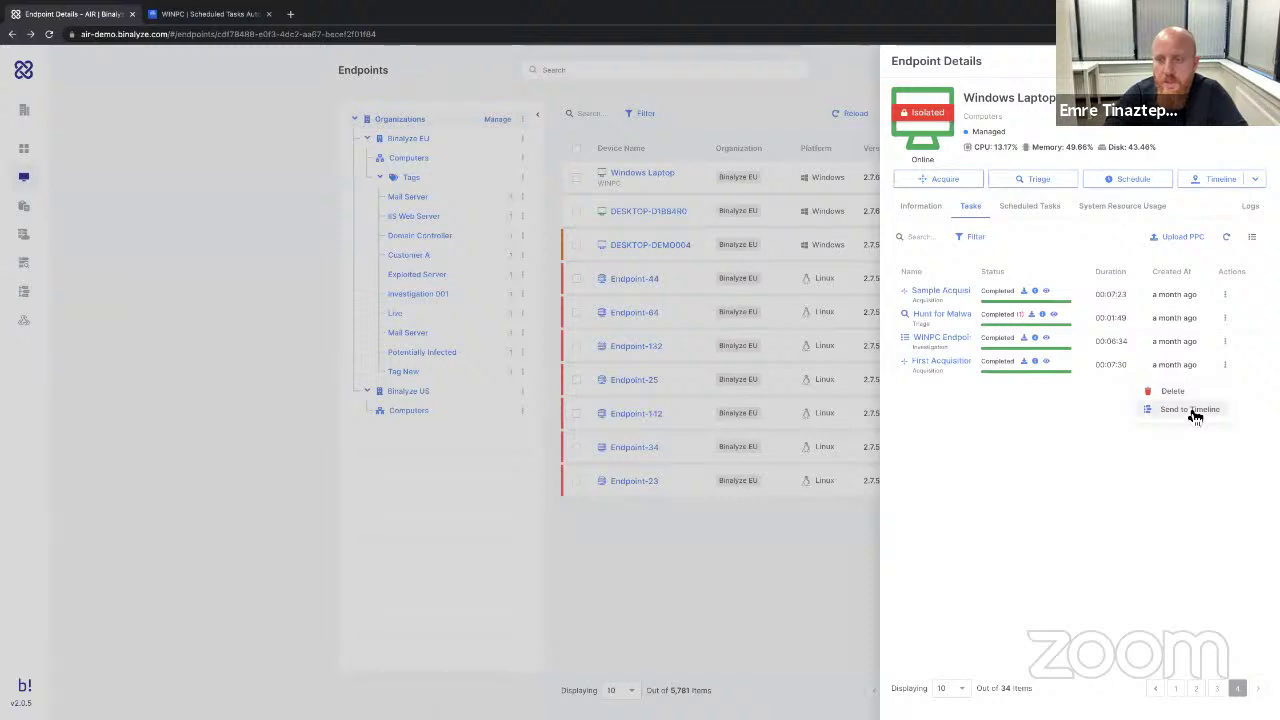
left_click(1194, 410)
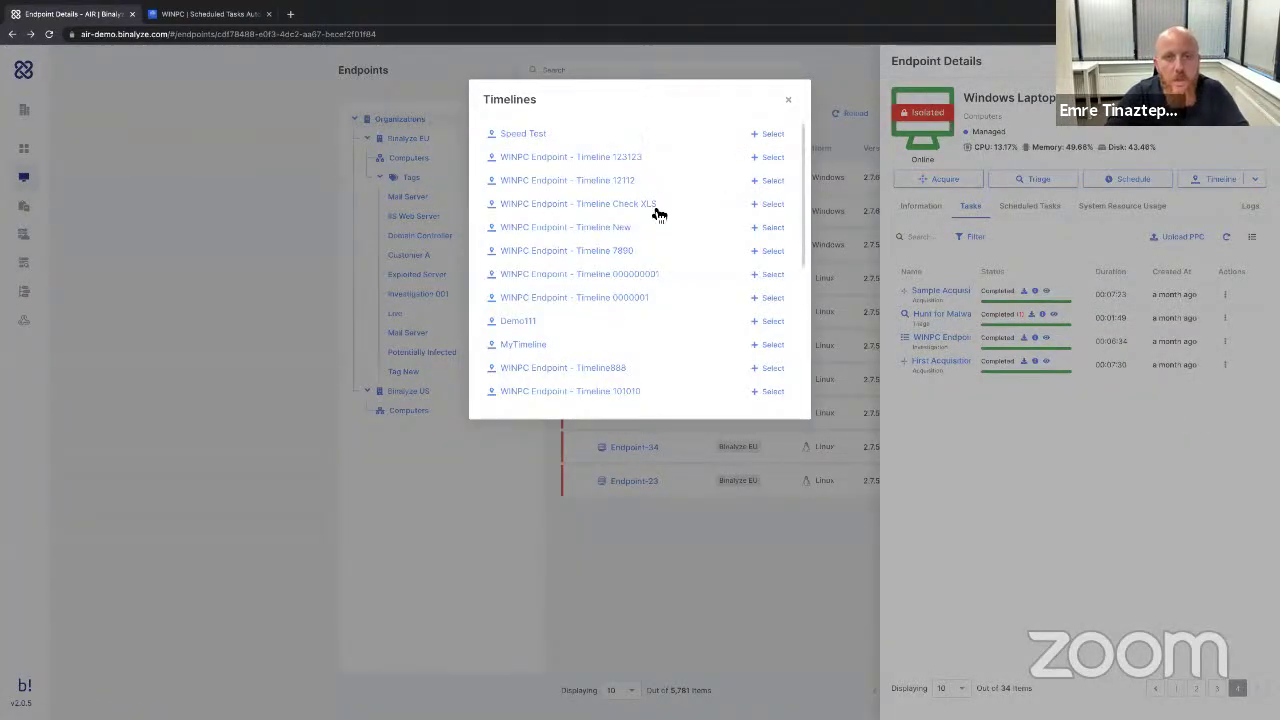
left_click(767, 130)
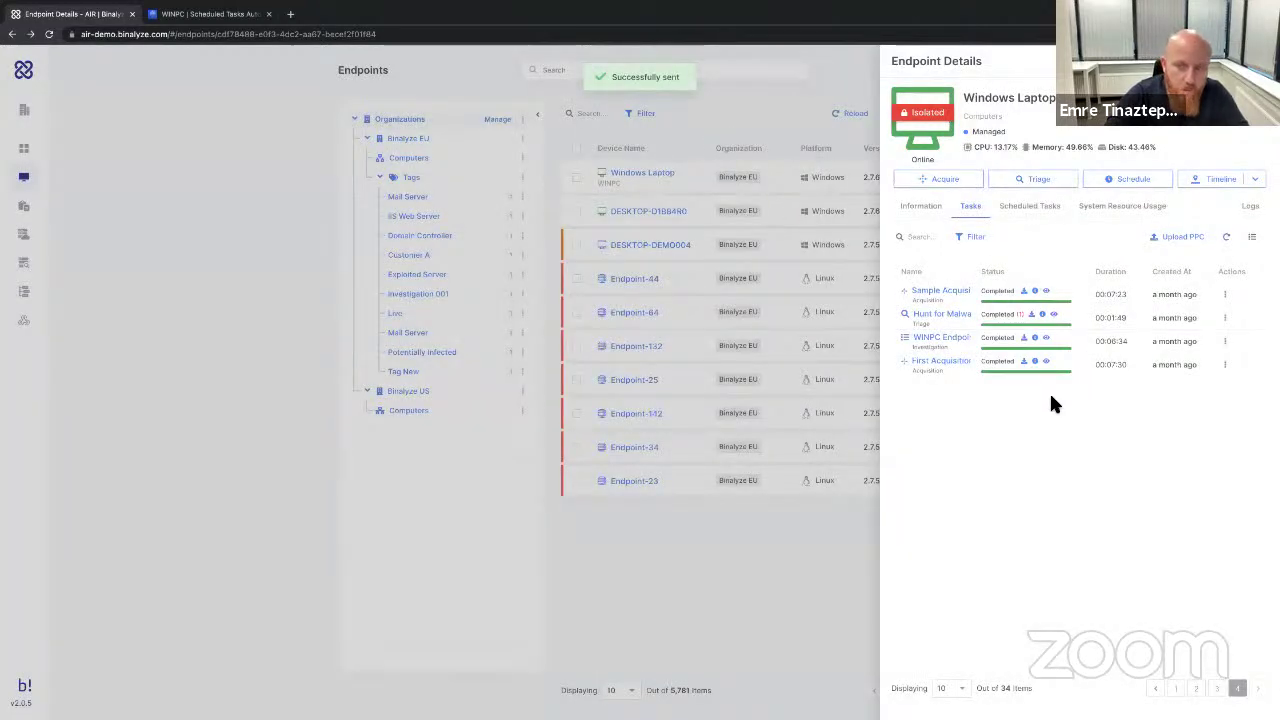
left_click(24, 291)
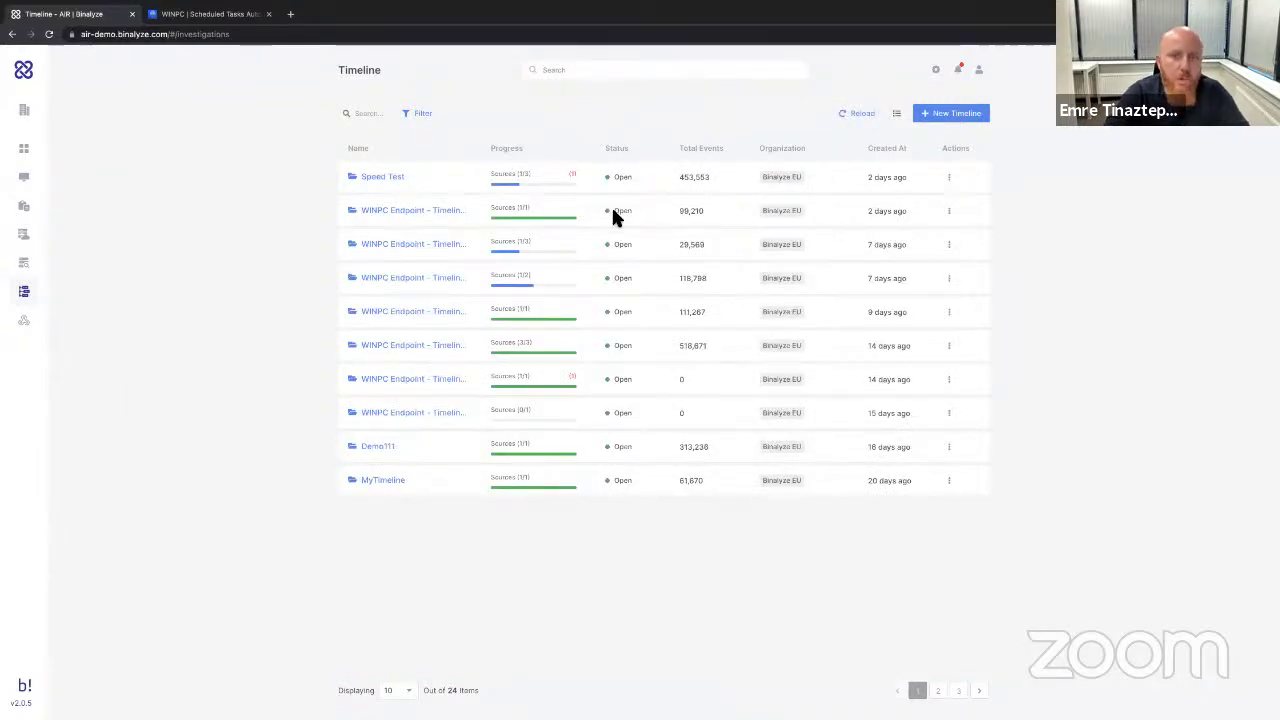
Open the Speed Test timeline and view the first event's details.
left_click(385, 178)
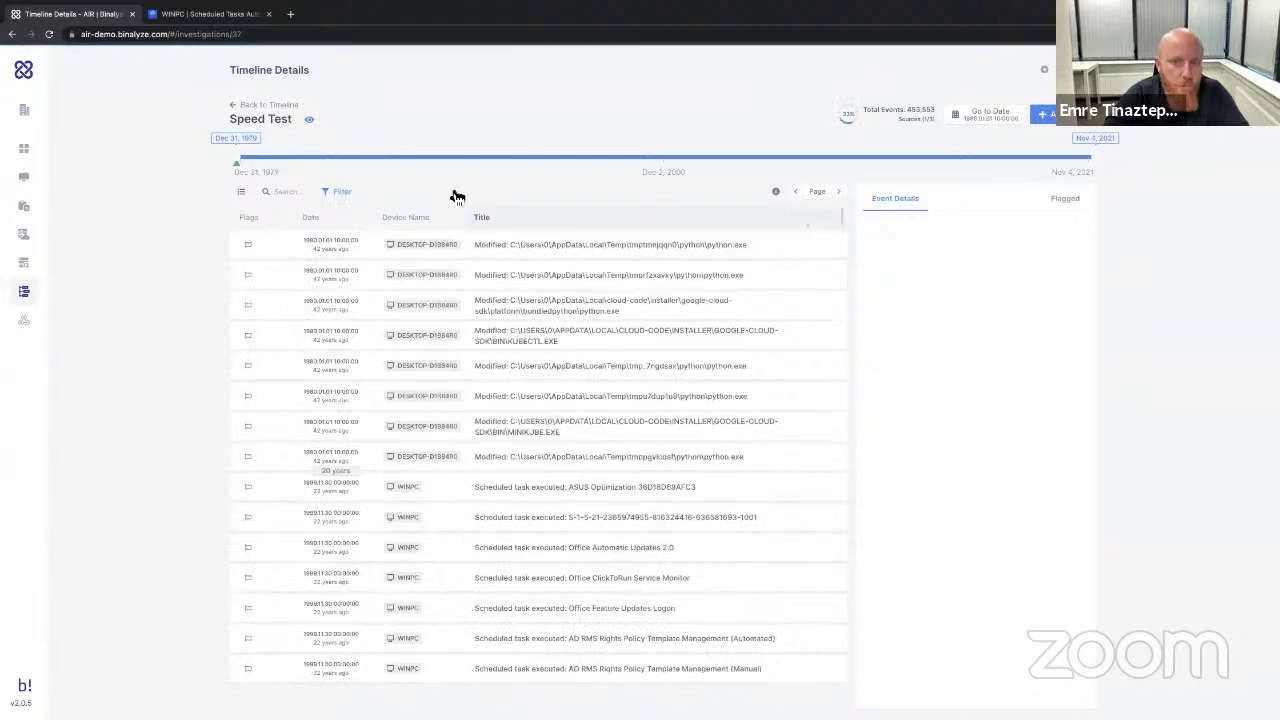
scroll(647, 412, "down", 5)
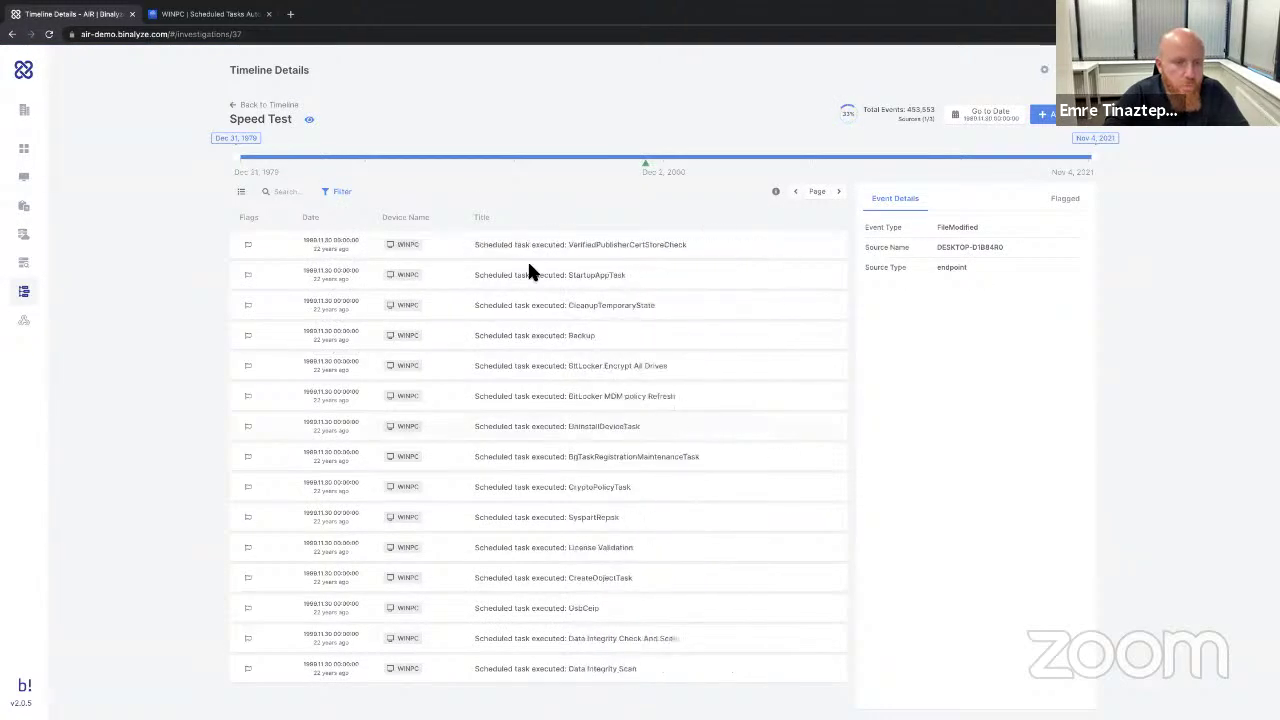
left_click(586, 246)
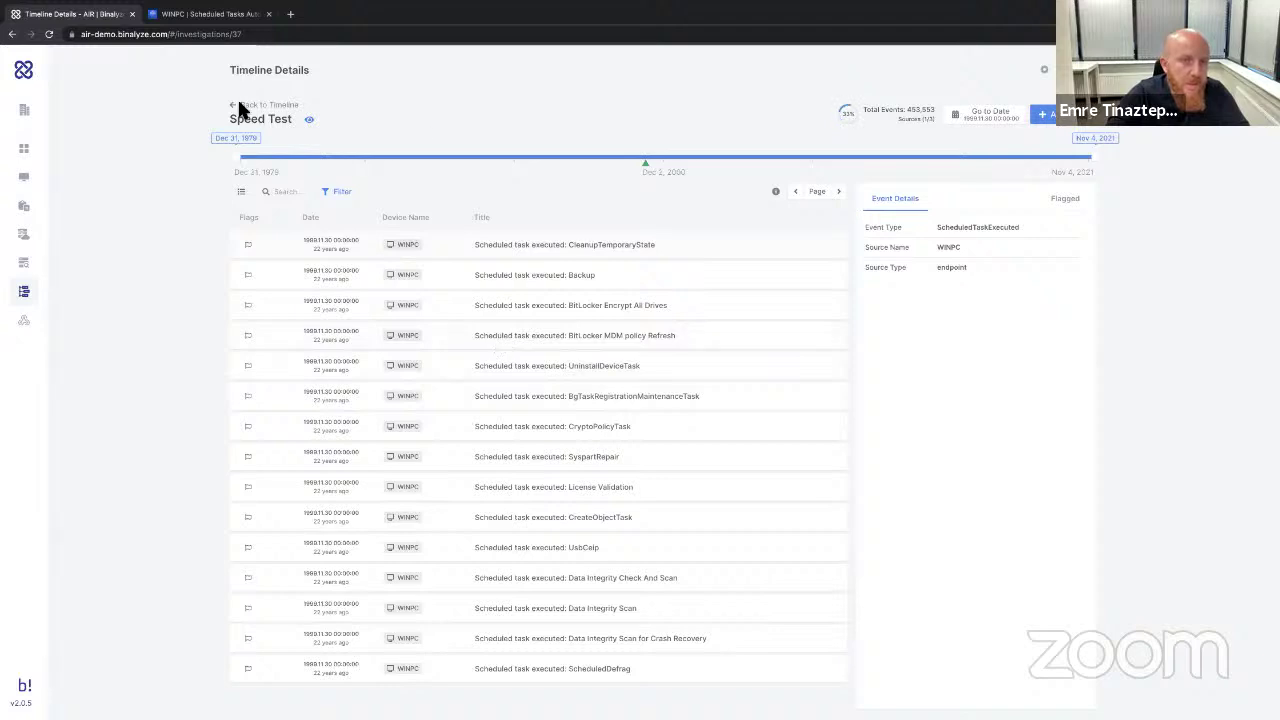
Jump to April 2017, flag the Updater.exe event Critical, and browse the timeline's Add sources.
left_click(884, 162)
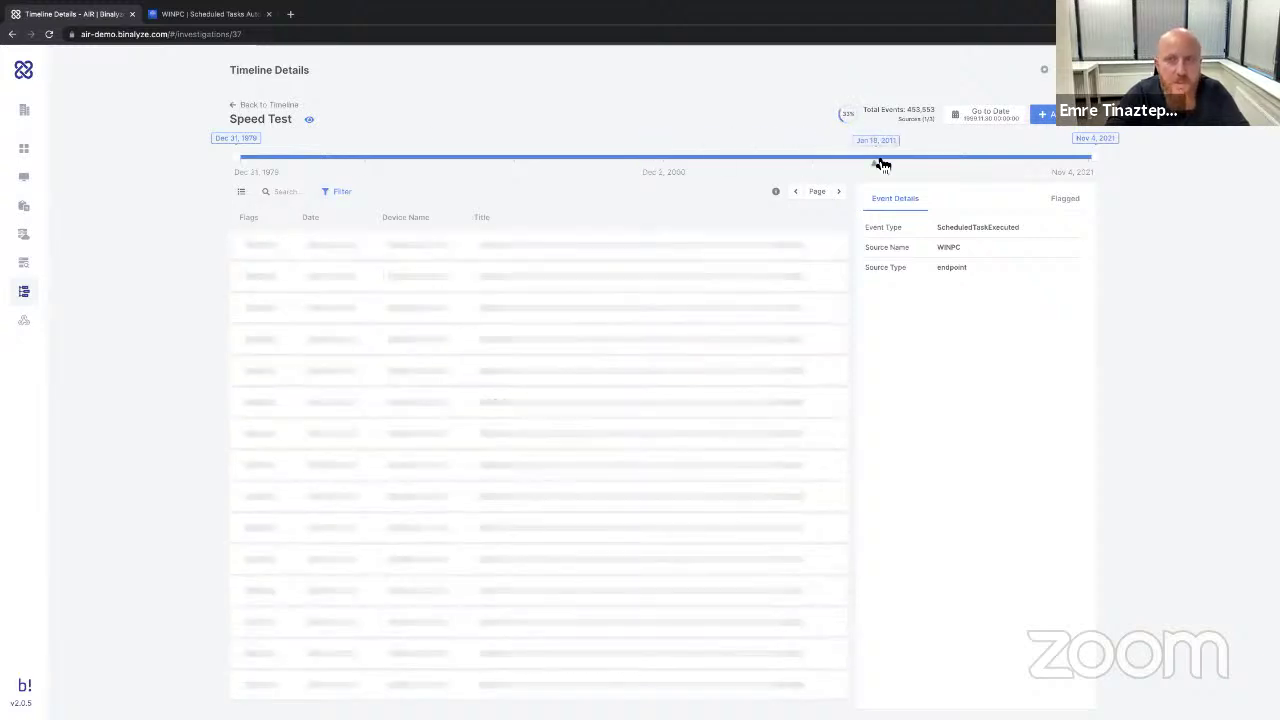
left_click(1004, 163)
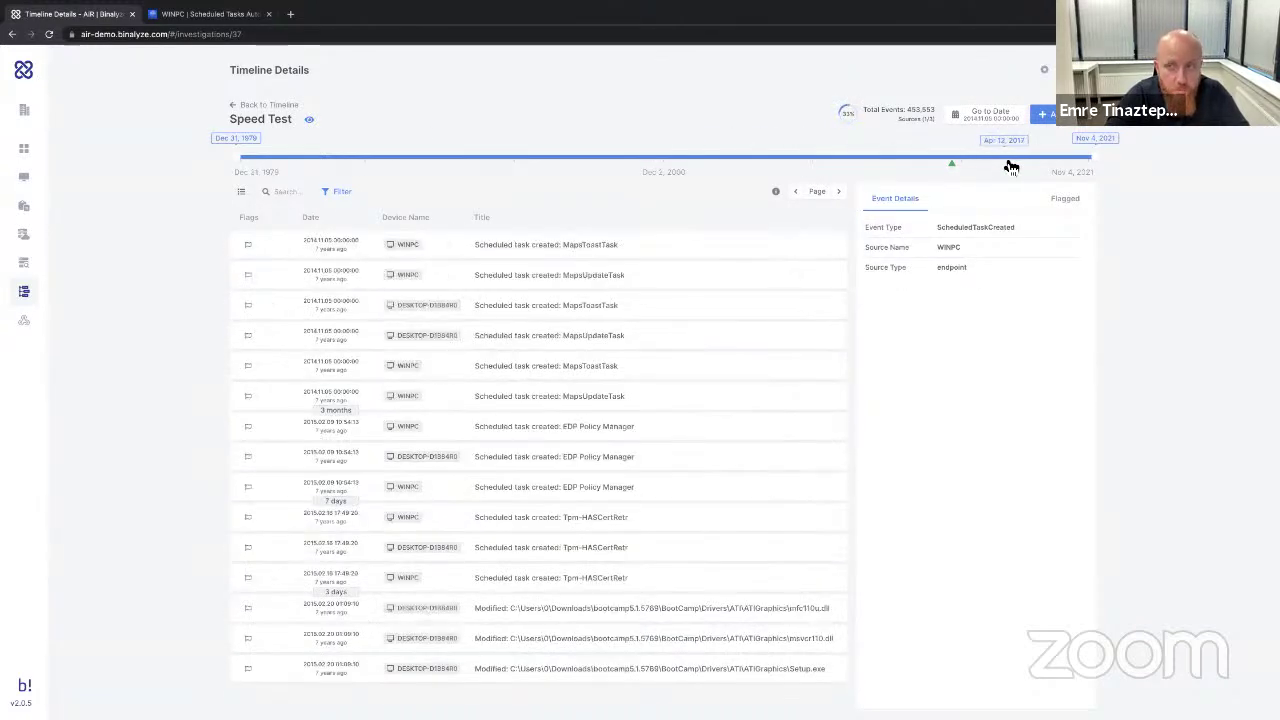
left_click(1004, 163)
left_click(248, 244)
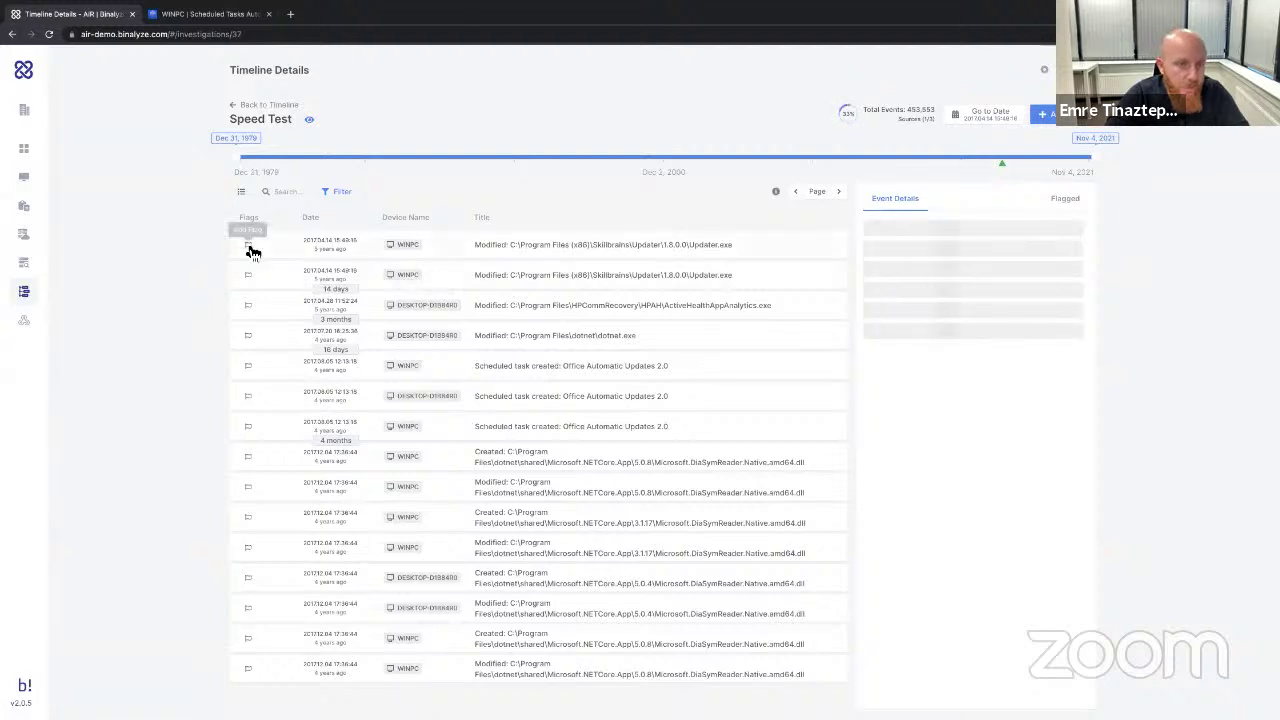
left_click(270, 324)
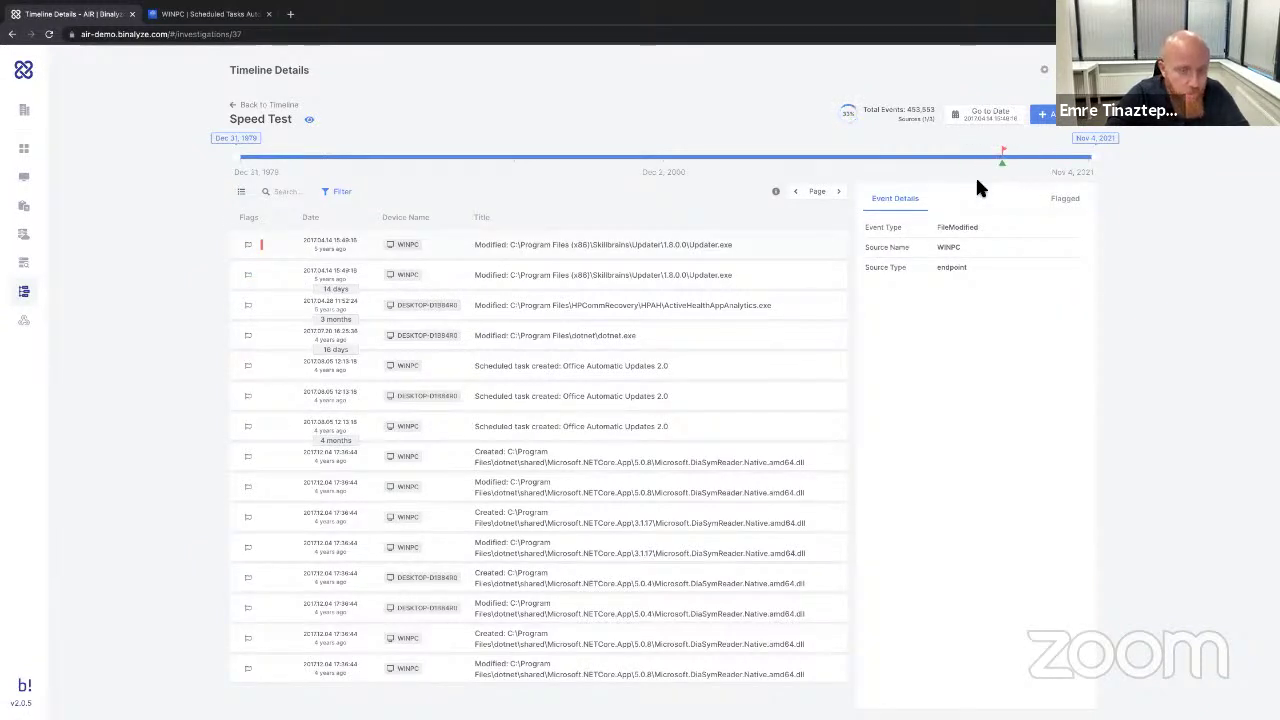
left_click(1045, 113)
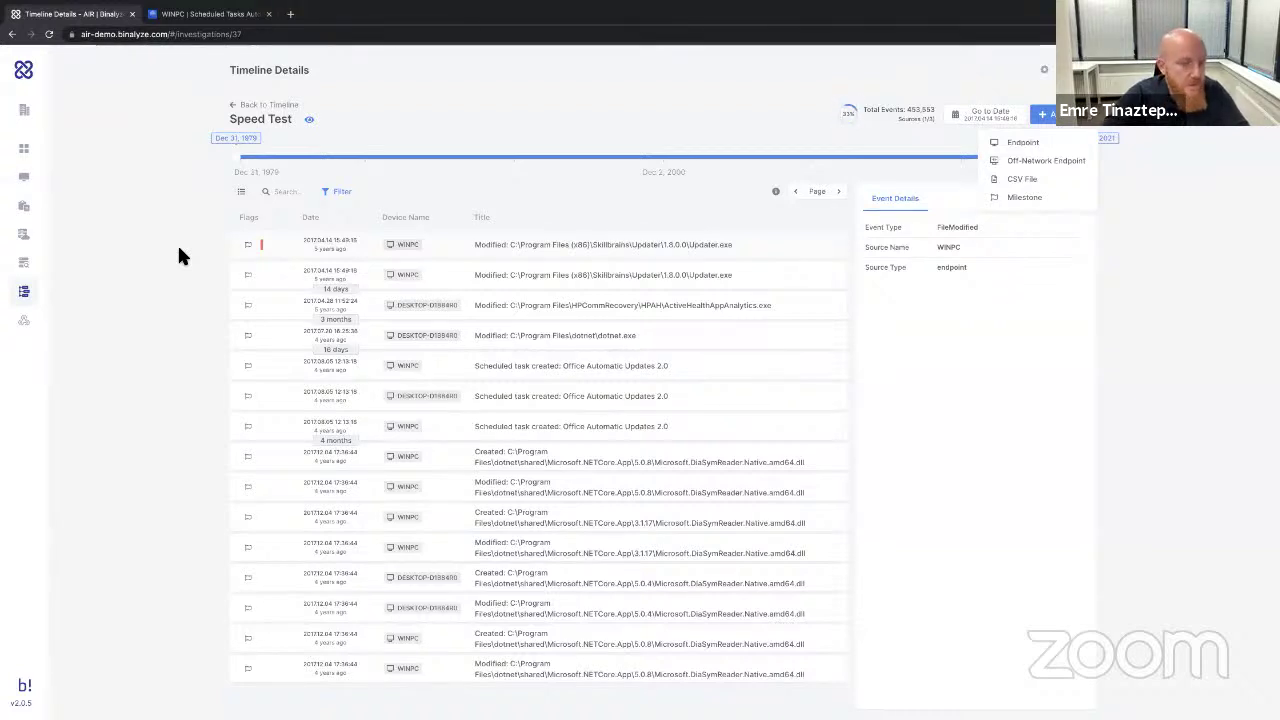
left_click(43, 326)
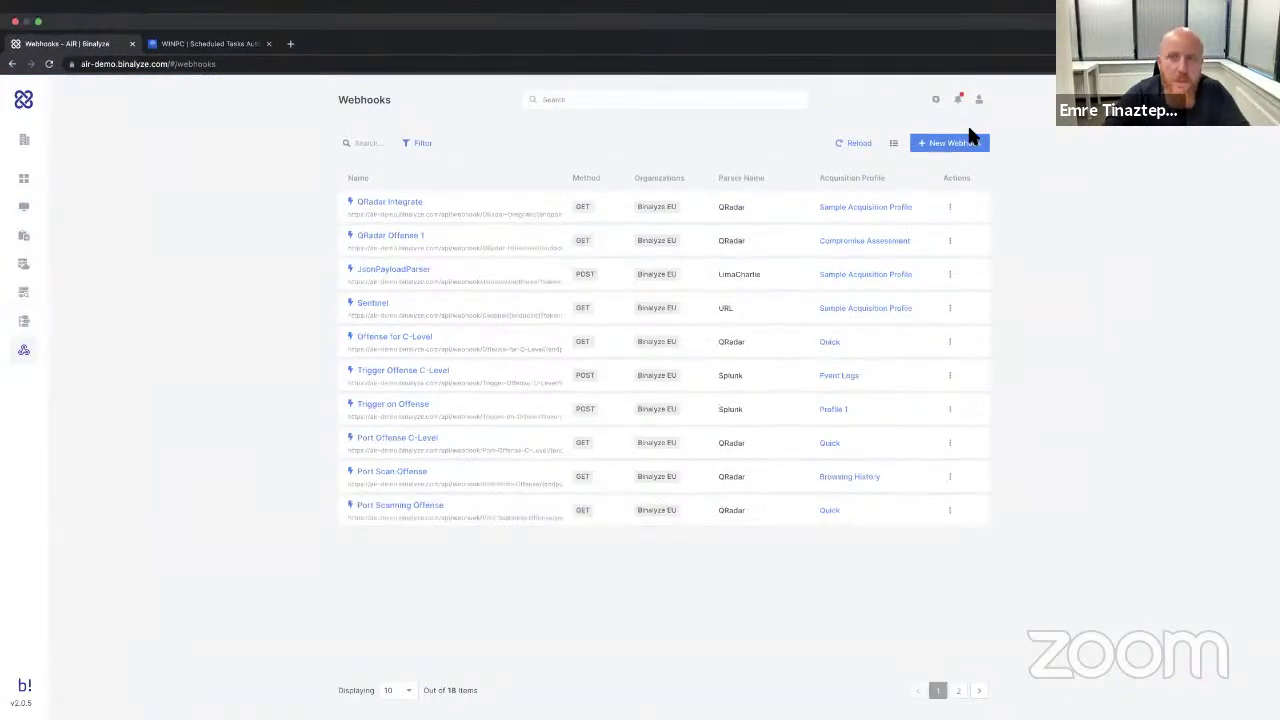
Start a new webhook named 'C-Level Port Scan'.
left_click(955, 116)
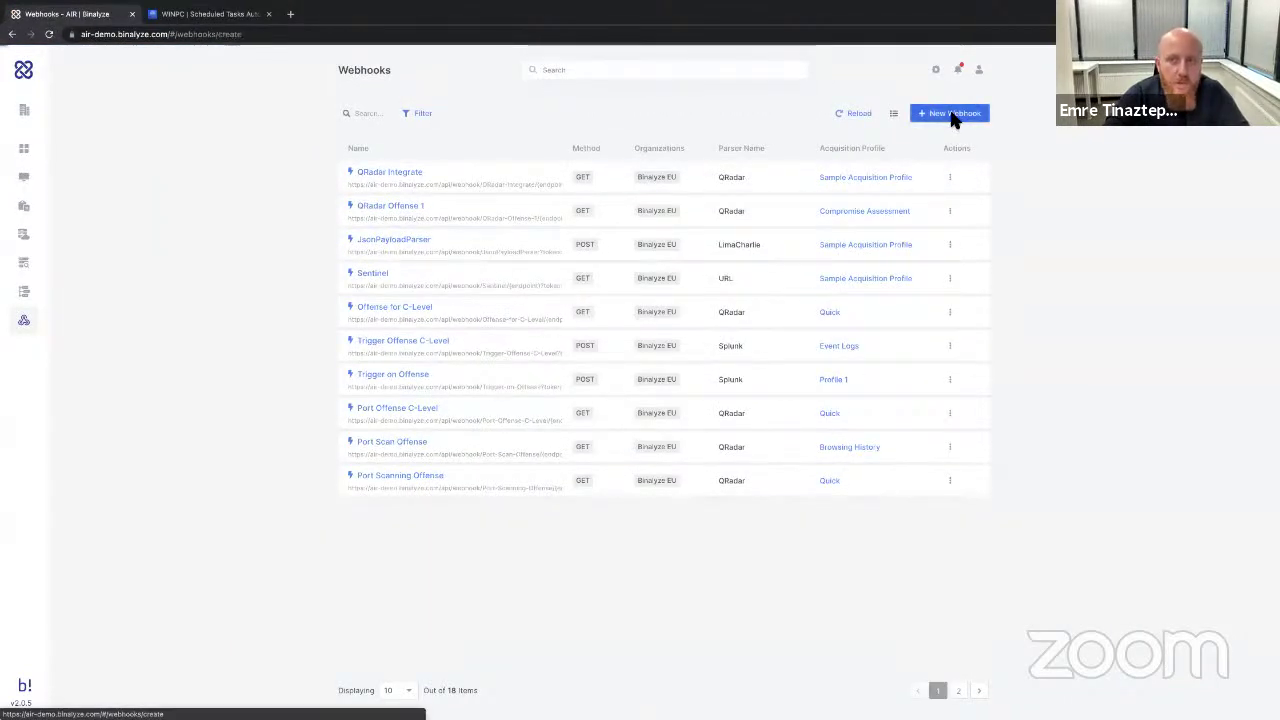
type("CEO")
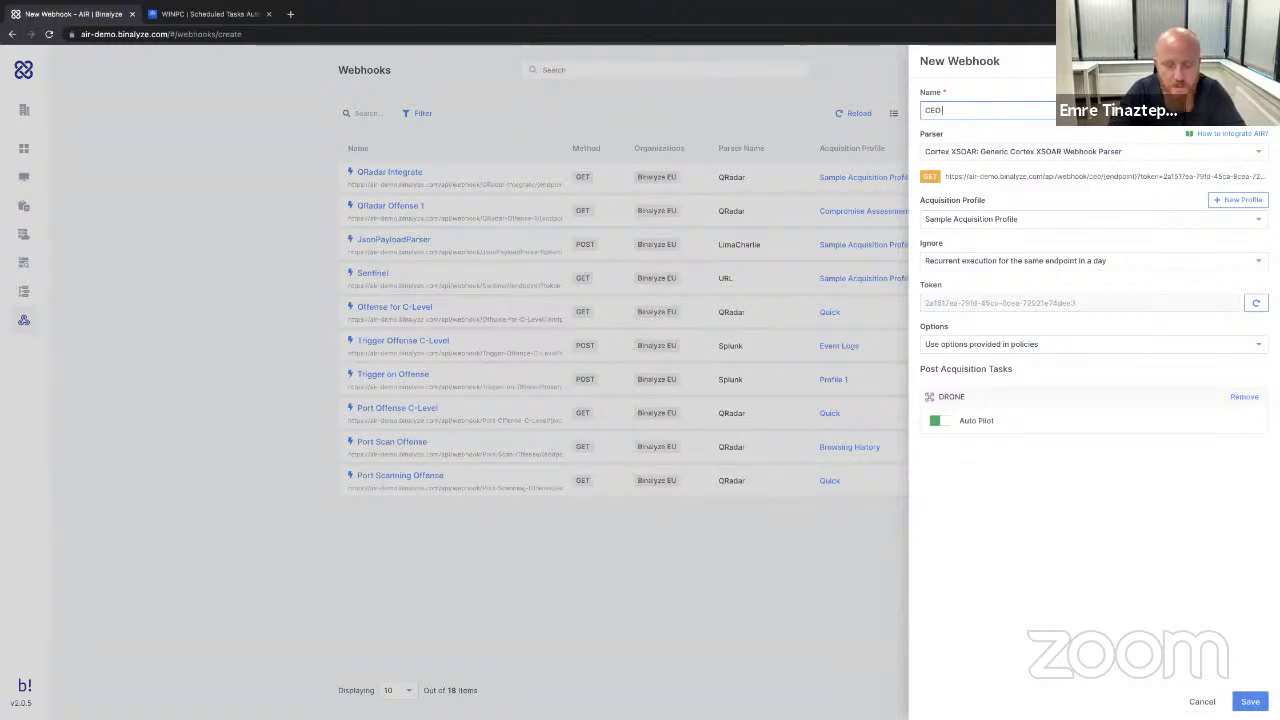
type(" Port Scan")
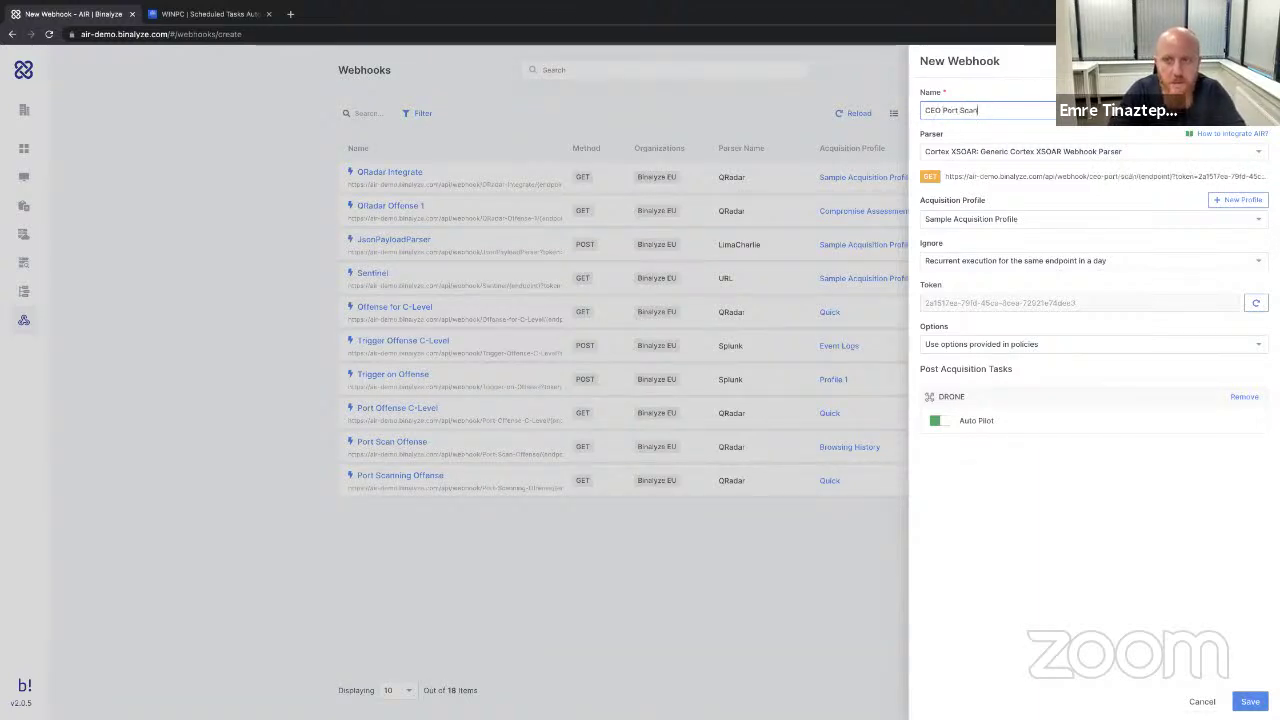
left_click(931, 110)
type("-Level")
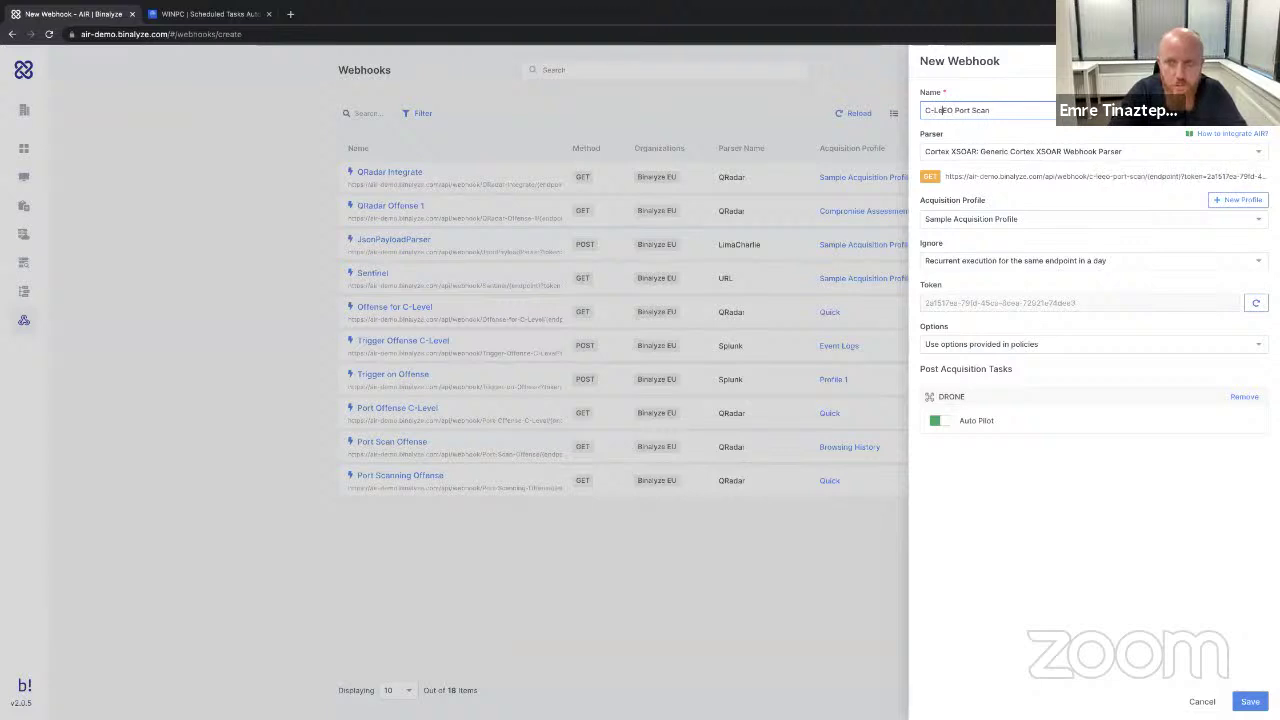
key("BackSpace")
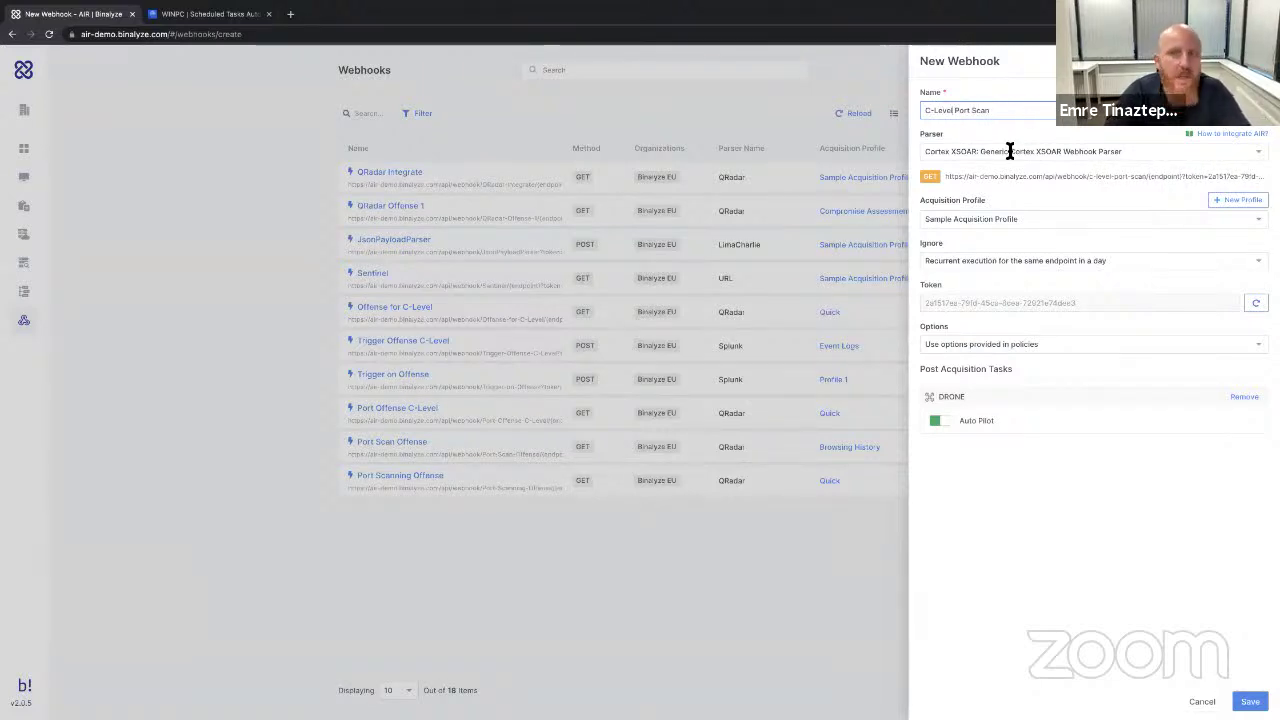
Choose the QRadar URL-path parser and Compromise Assessment profile, then save the webhook.
left_click(1010, 151)
left_click(982, 209)
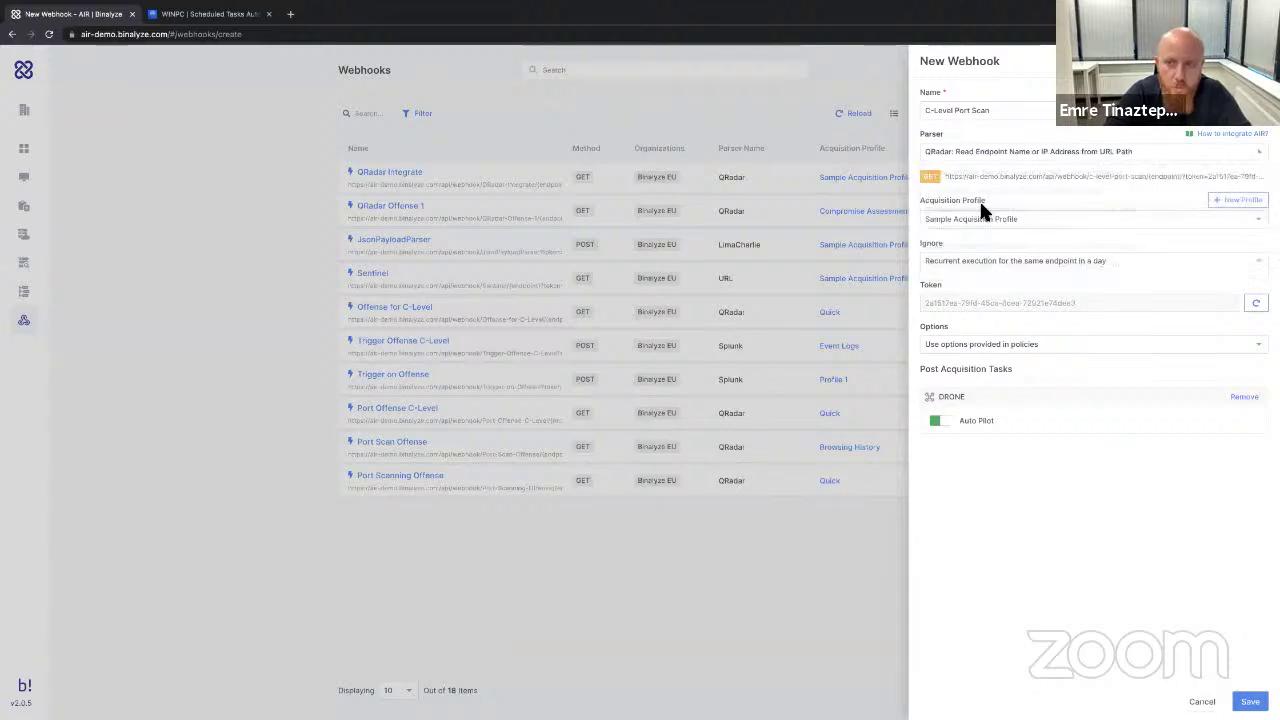
left_click(1014, 216)
scroll(1020, 277, "down", 3)
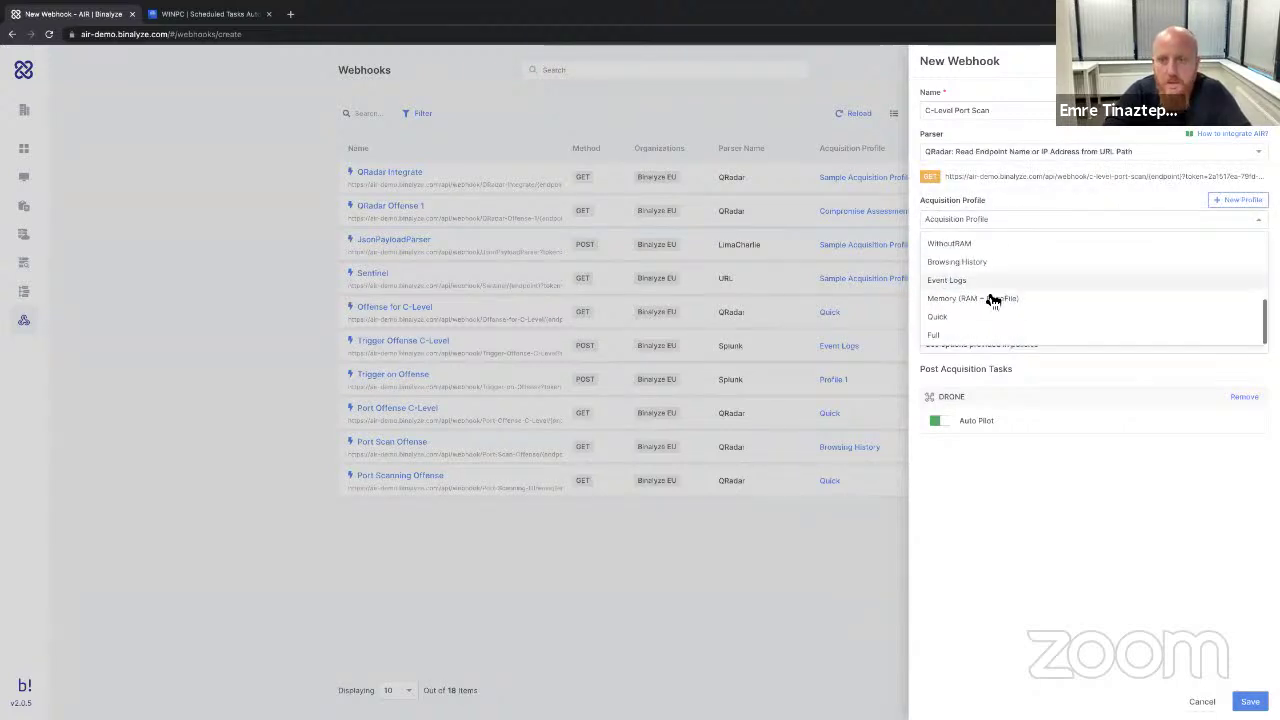
left_click(940, 317)
left_click(988, 222)
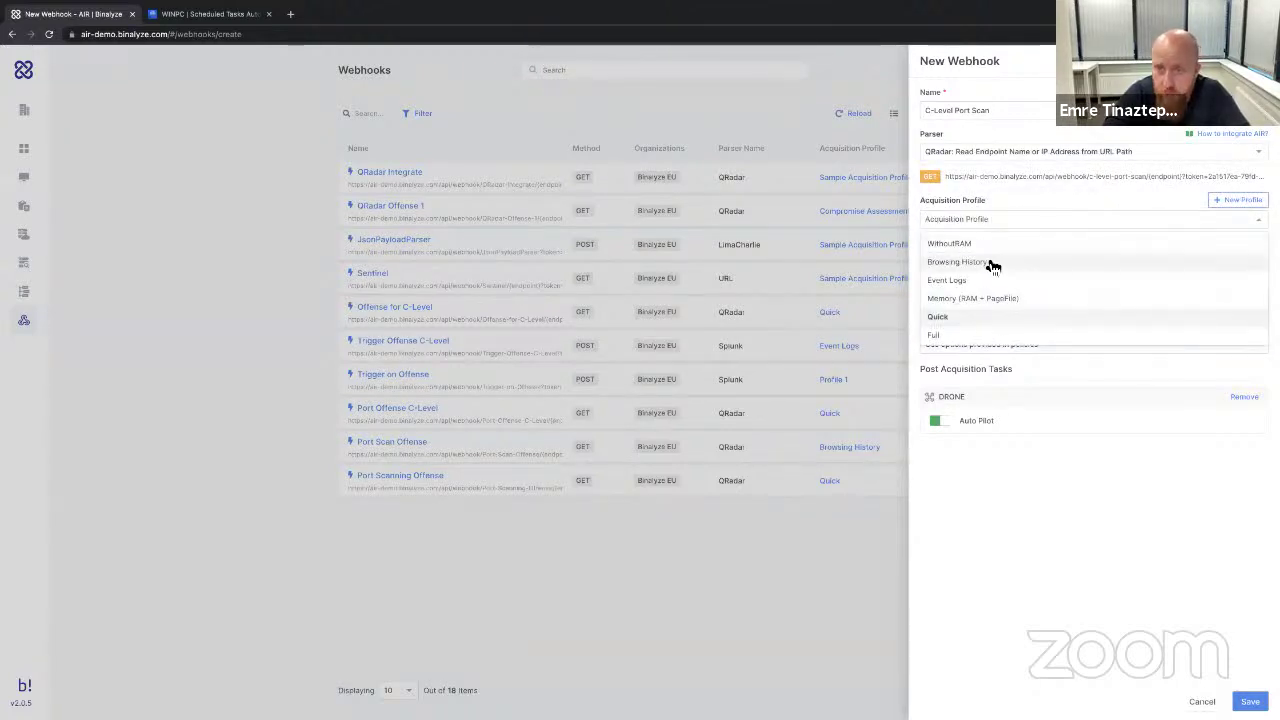
scroll(990, 262, "up", 3)
left_click(975, 238)
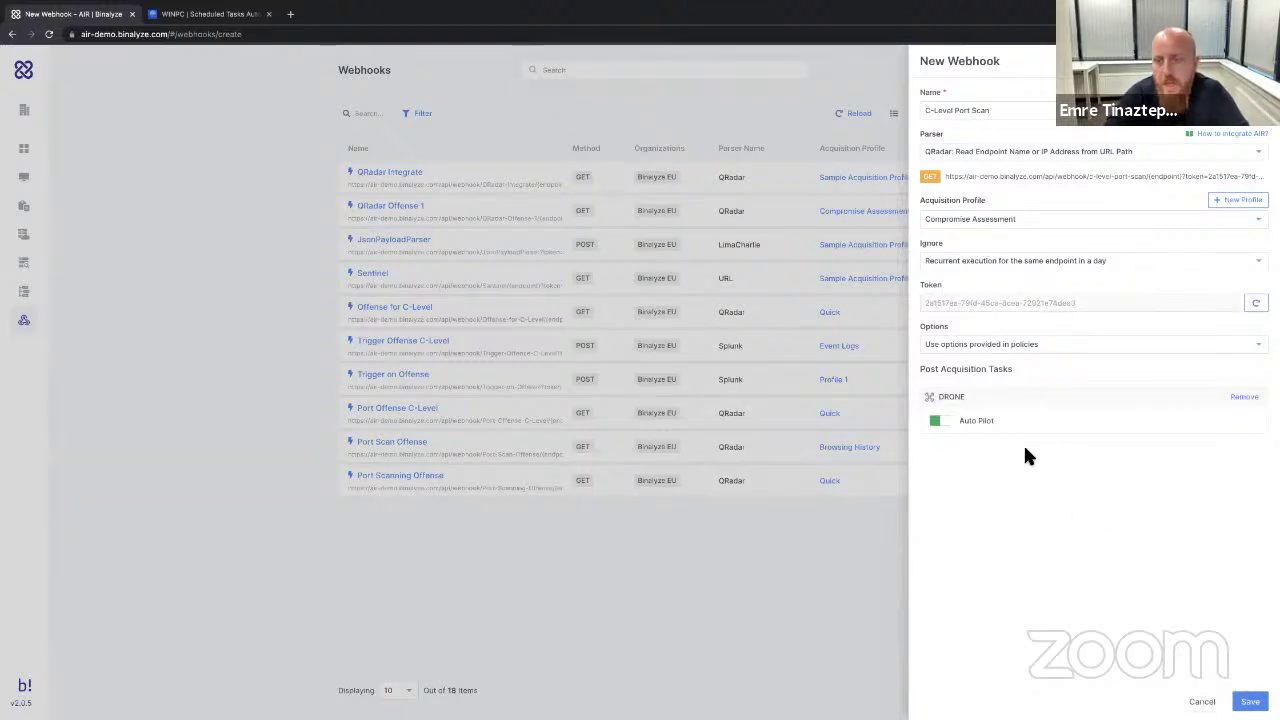
left_click(940, 423)
left_click(950, 430)
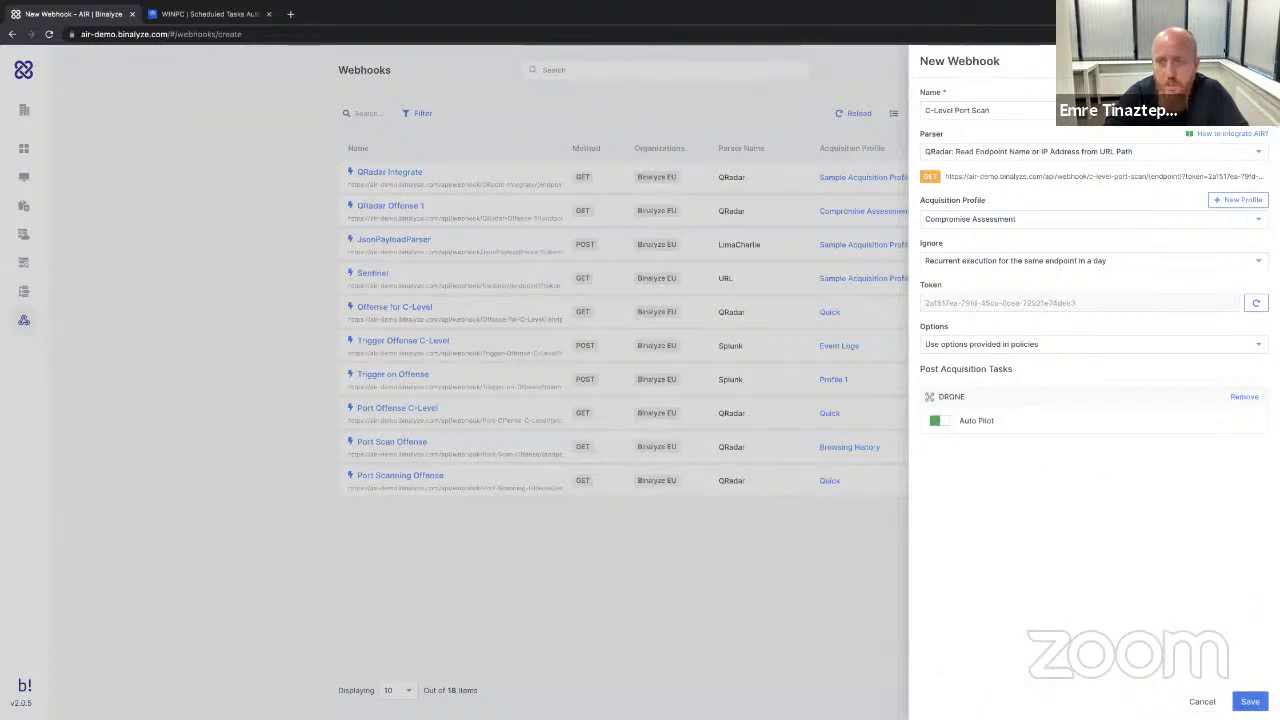
left_click(1250, 701)
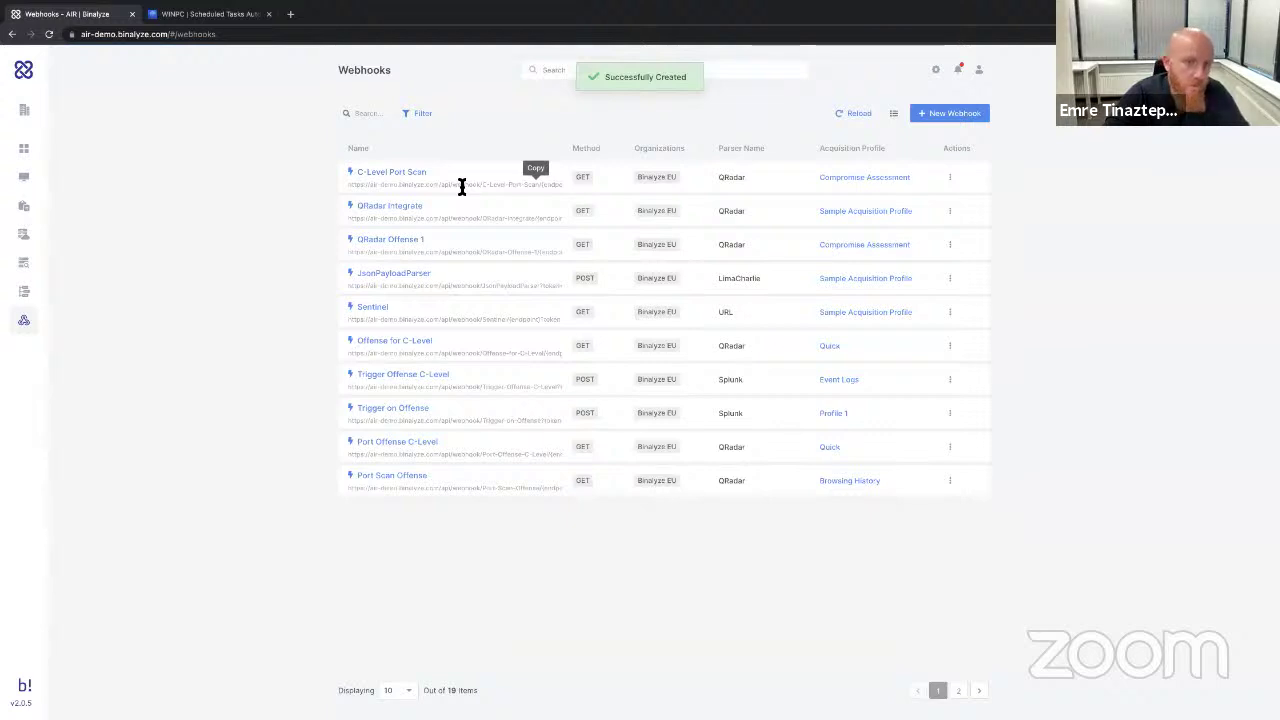
Paste the webhook URL into a new Chrome tab without loading it, then show the AIR Dashboard.
left_click(289, 14)
key("ctrl+v")
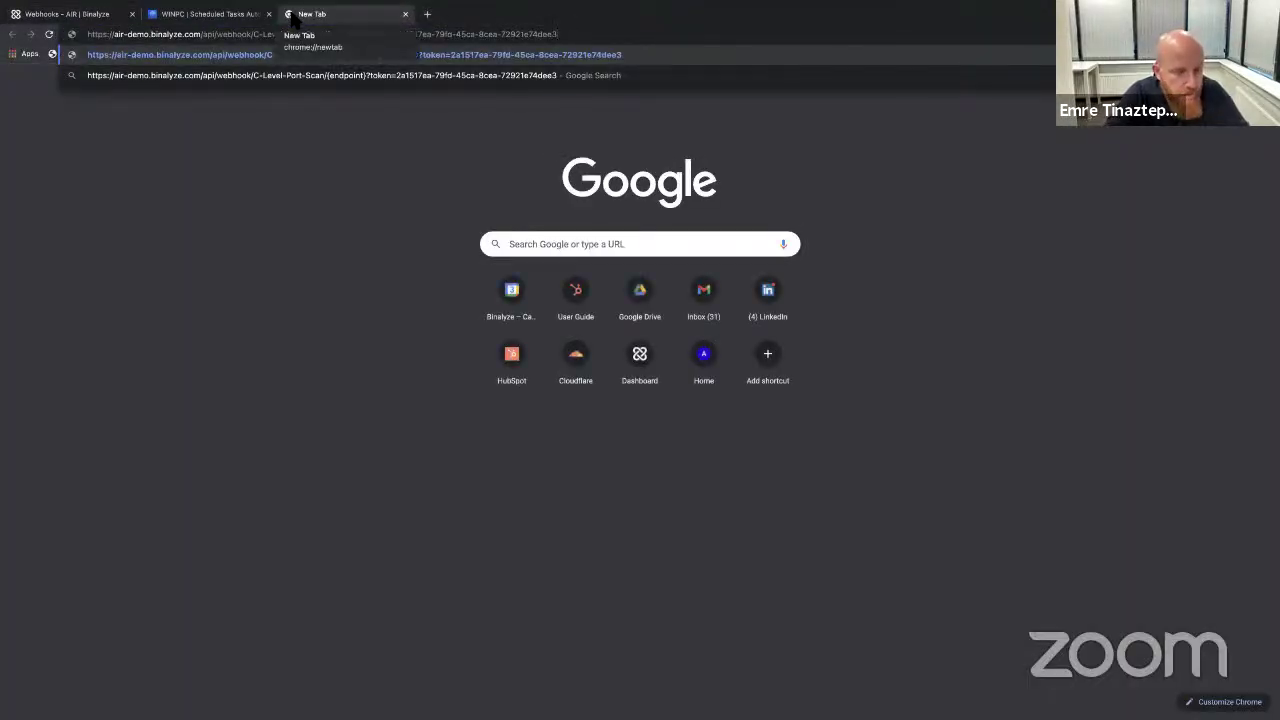
key("Return")
left_click(84, 16)
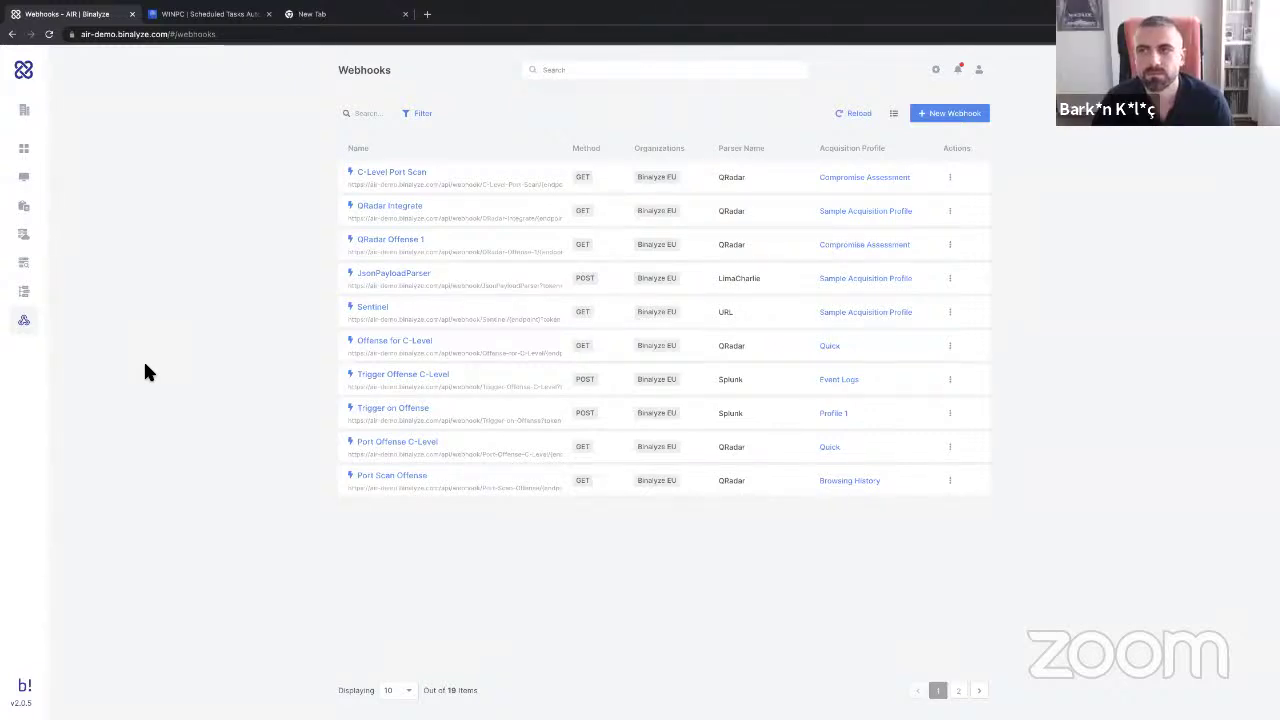
left_click(24, 148)
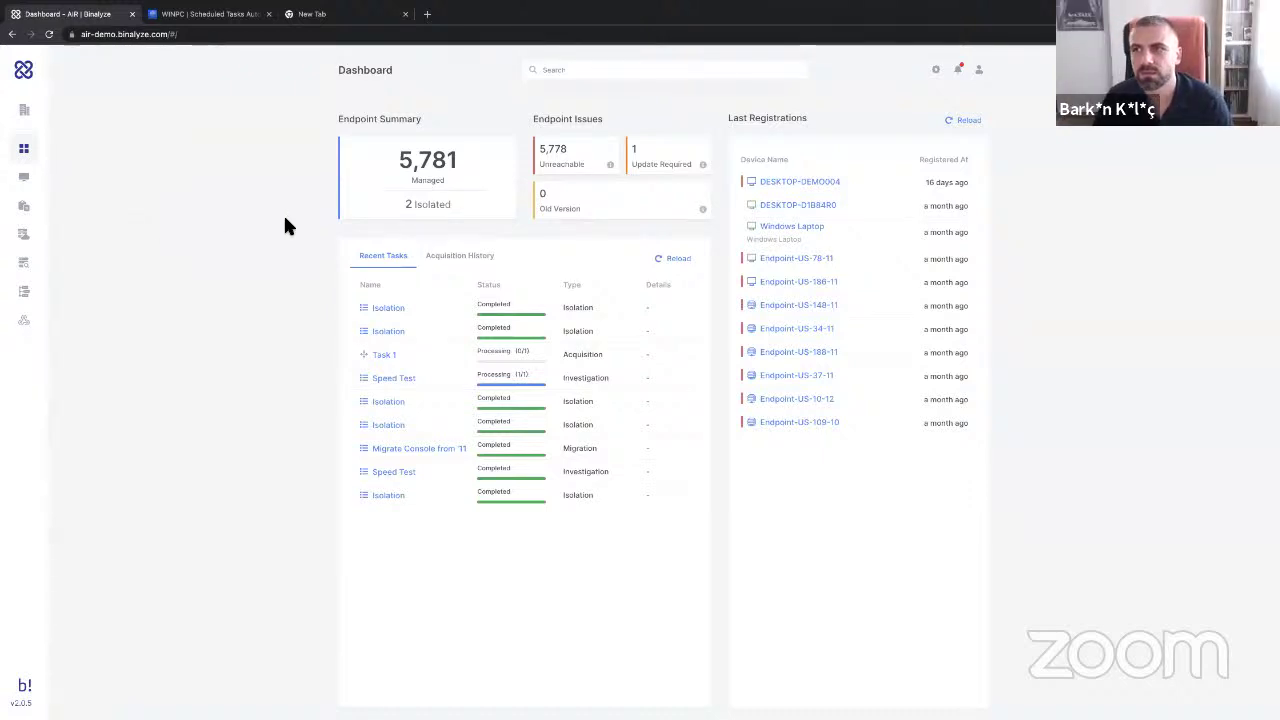
Load binalyze in the new tab and open the 14-day free AIR trial sign-up form.
left_click(333, 12)
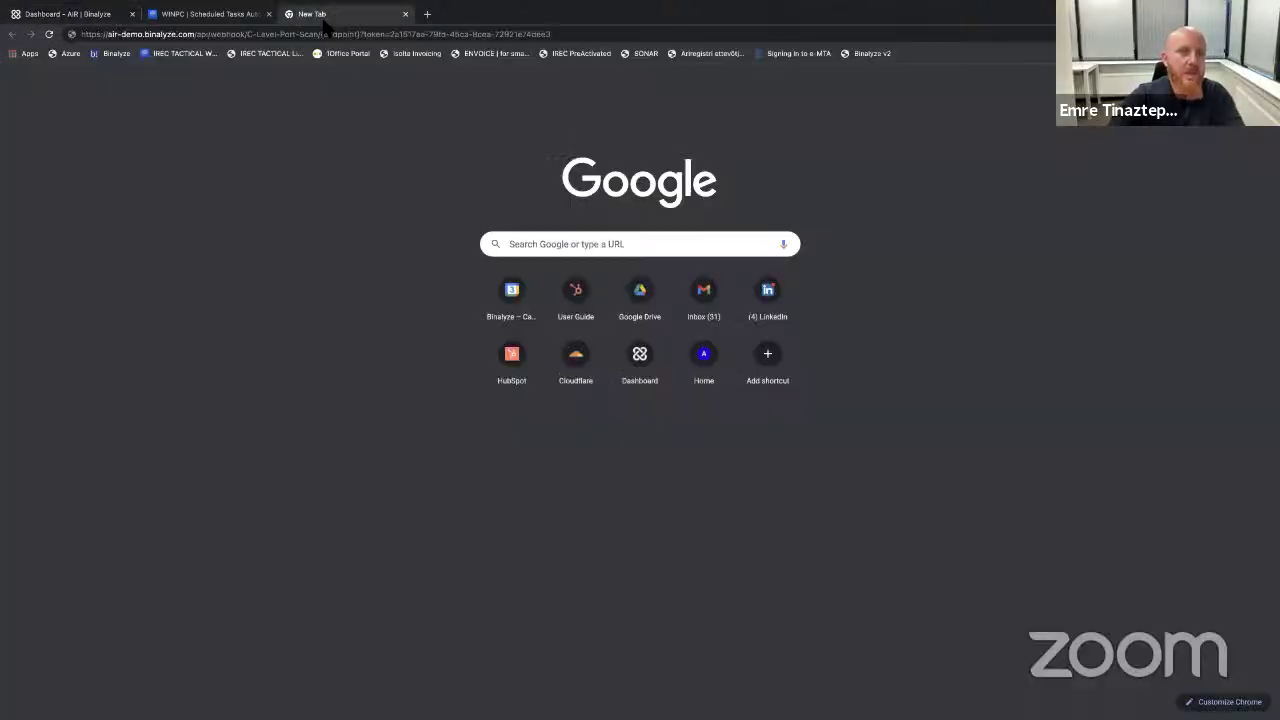
left_click(312, 34)
type("binalyze.com")
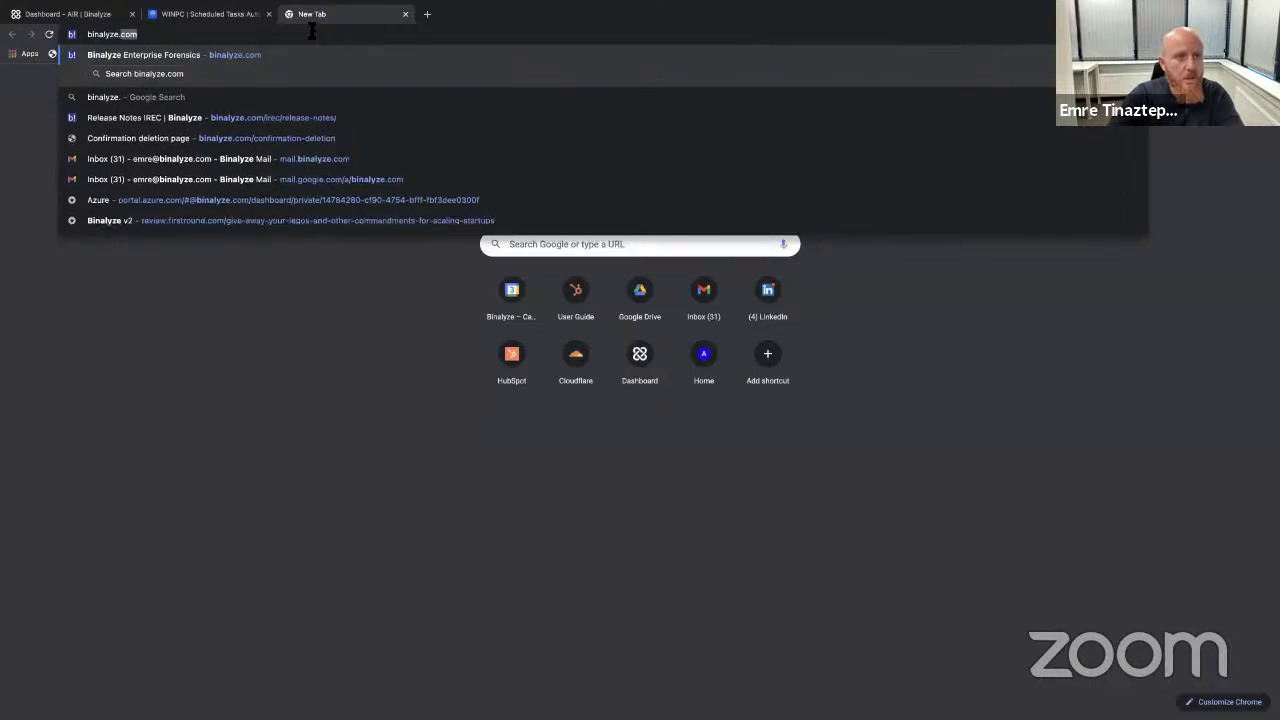
key("Return")
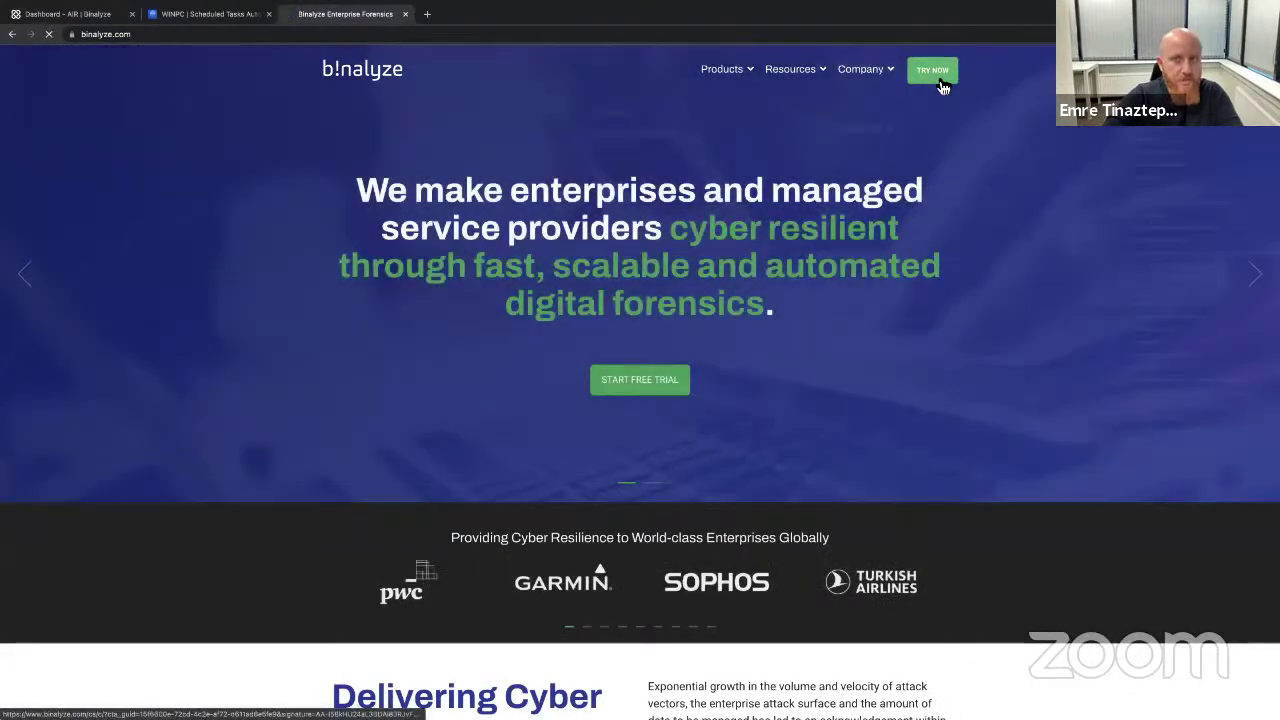
left_click(942, 88)
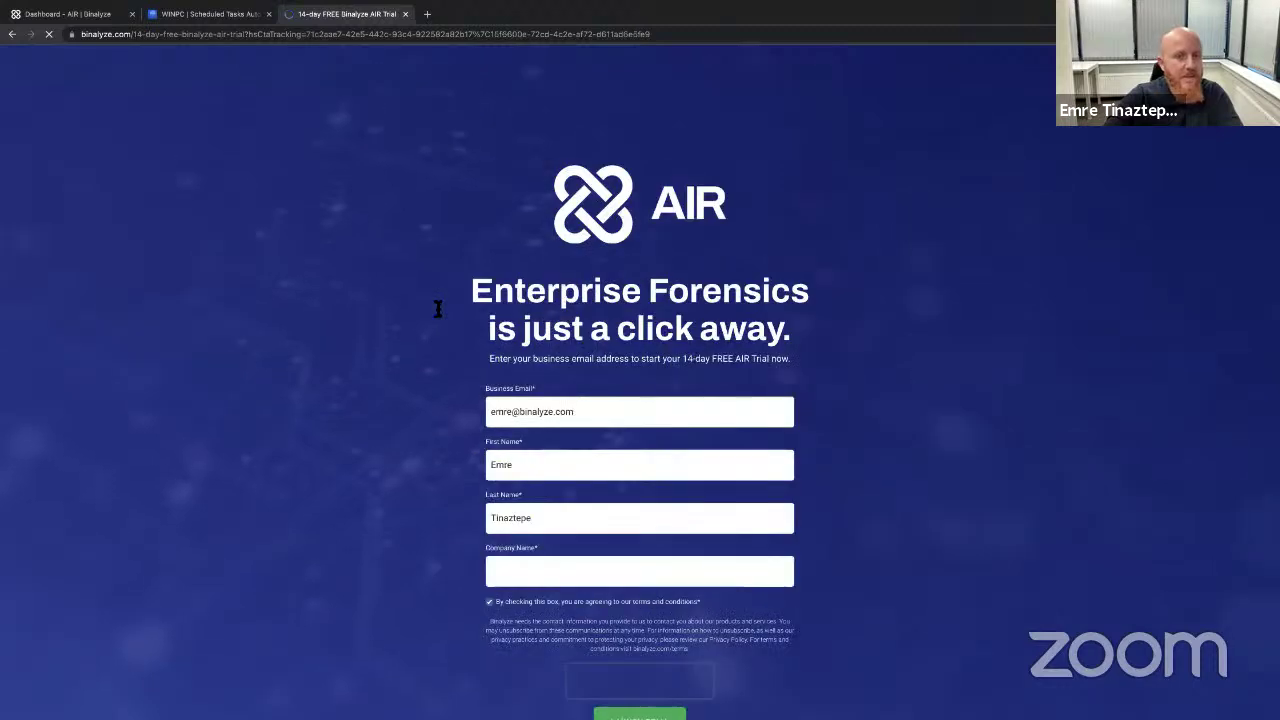
scroll(437, 377, "down", 1)
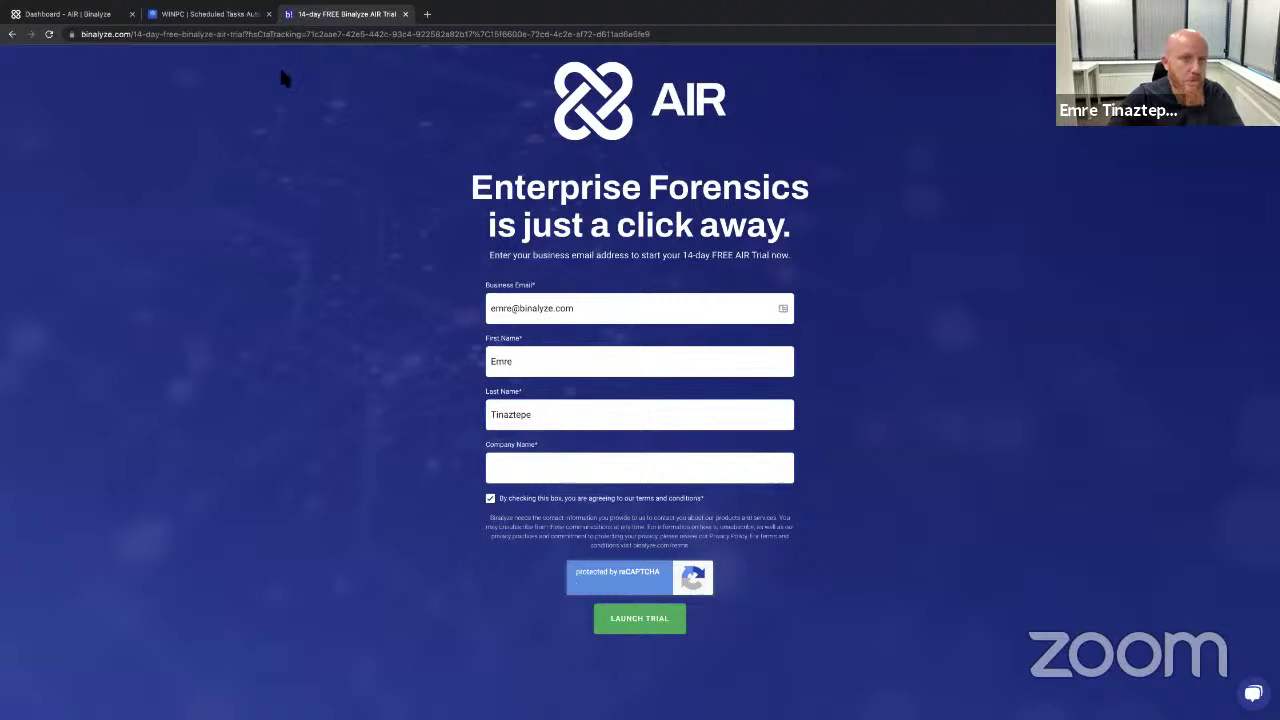
Create and save a new organization named Customer 1 on the Organizations settings page.
left_click(100, 14)
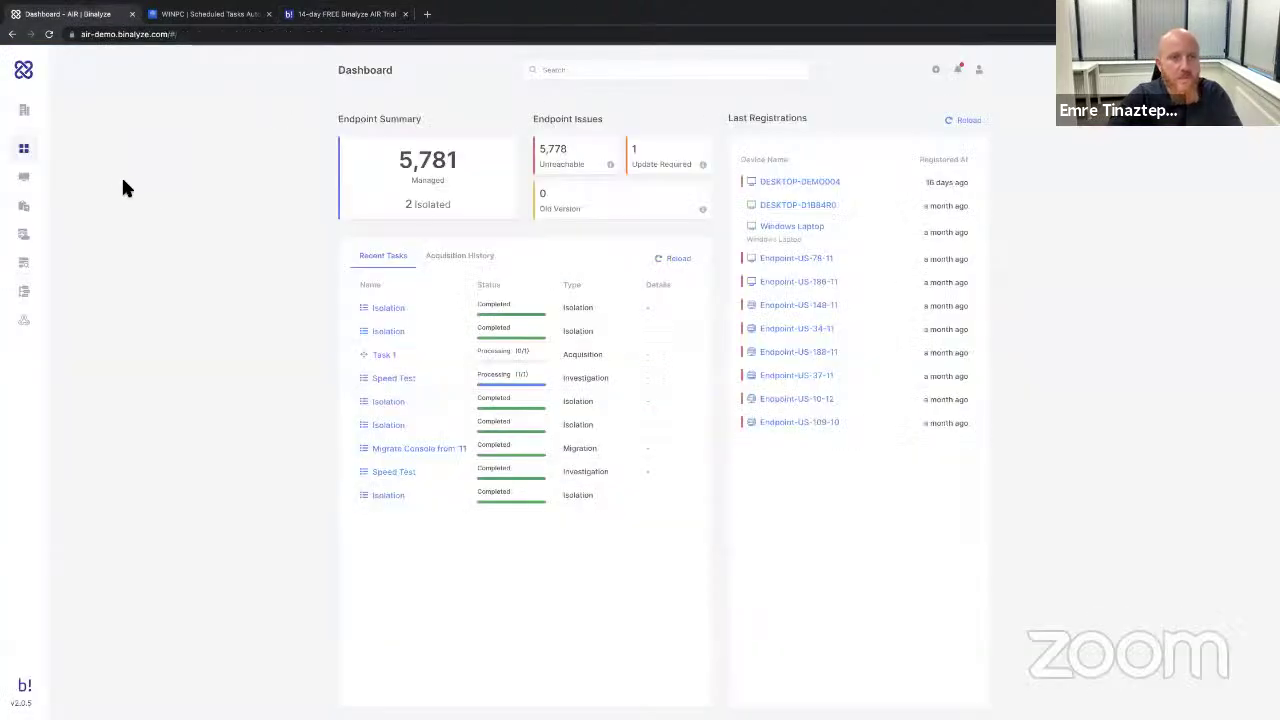
left_click(49, 177)
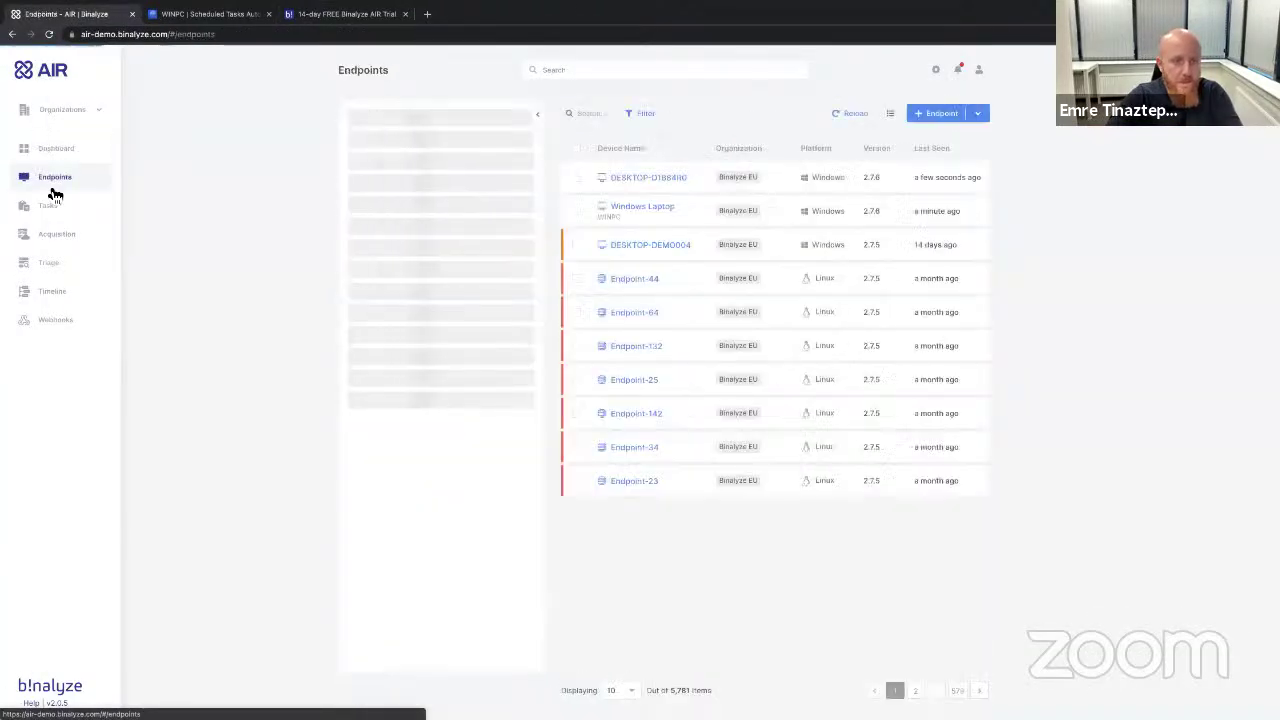
left_click(937, 70)
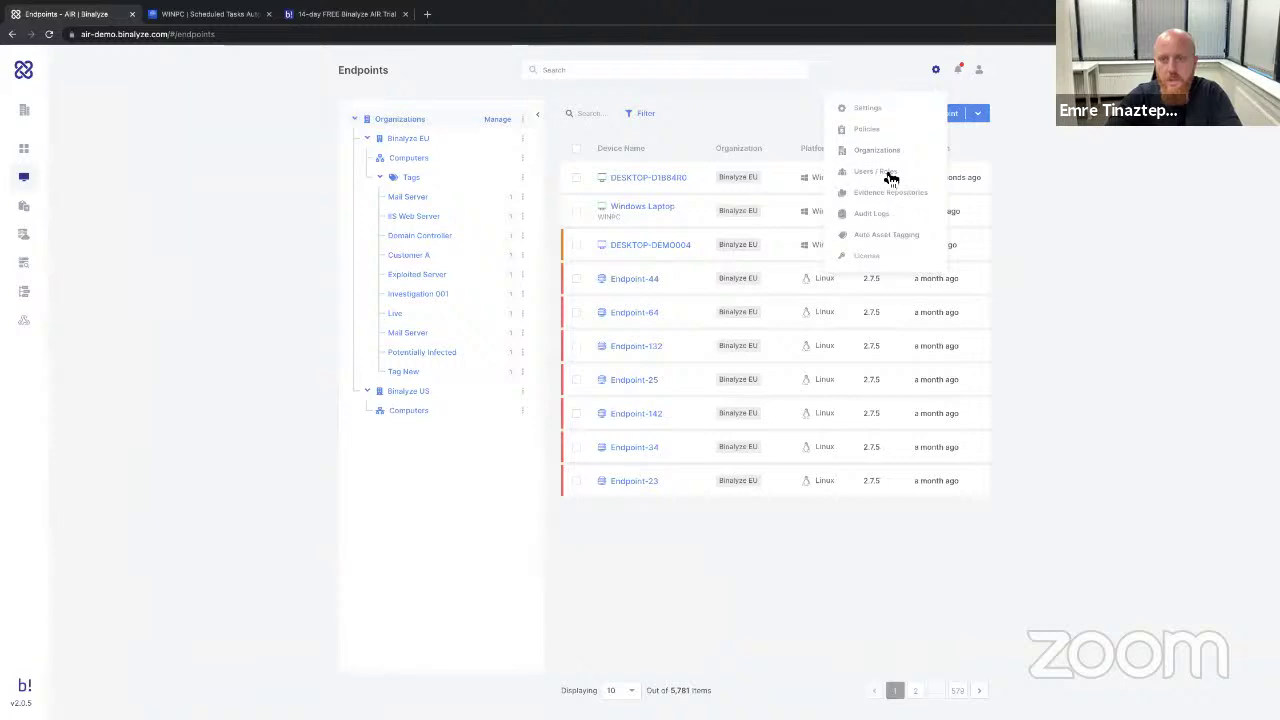
left_click(885, 155)
left_click(971, 117)
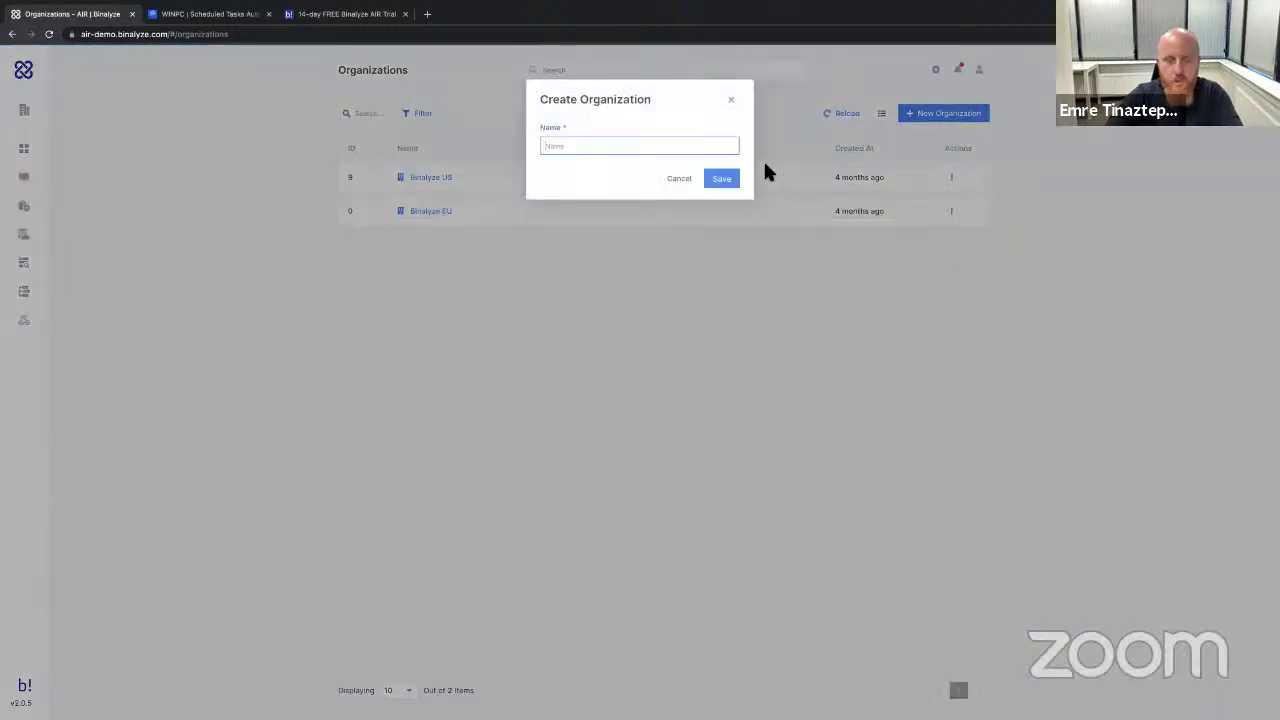
type("Org")
key("BackSpace")
key("BackSpace")
key("BackSpace")
type("Cysi")
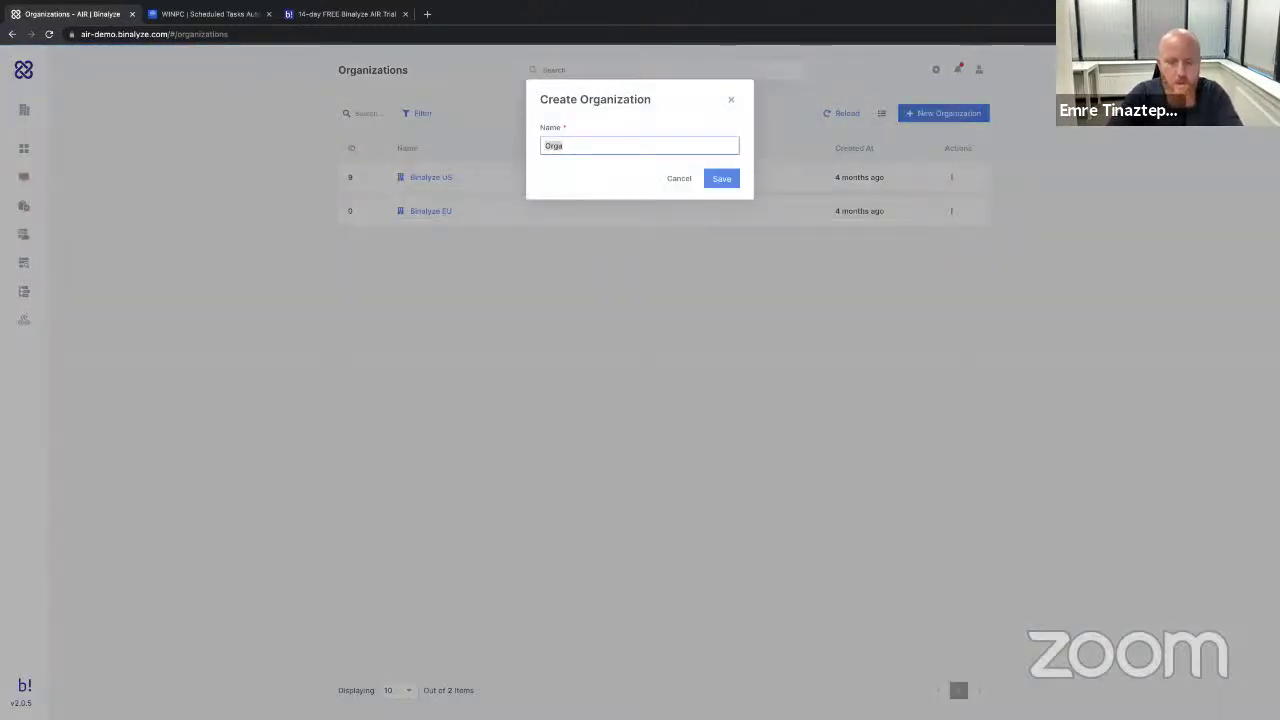
type("ustomer 1")
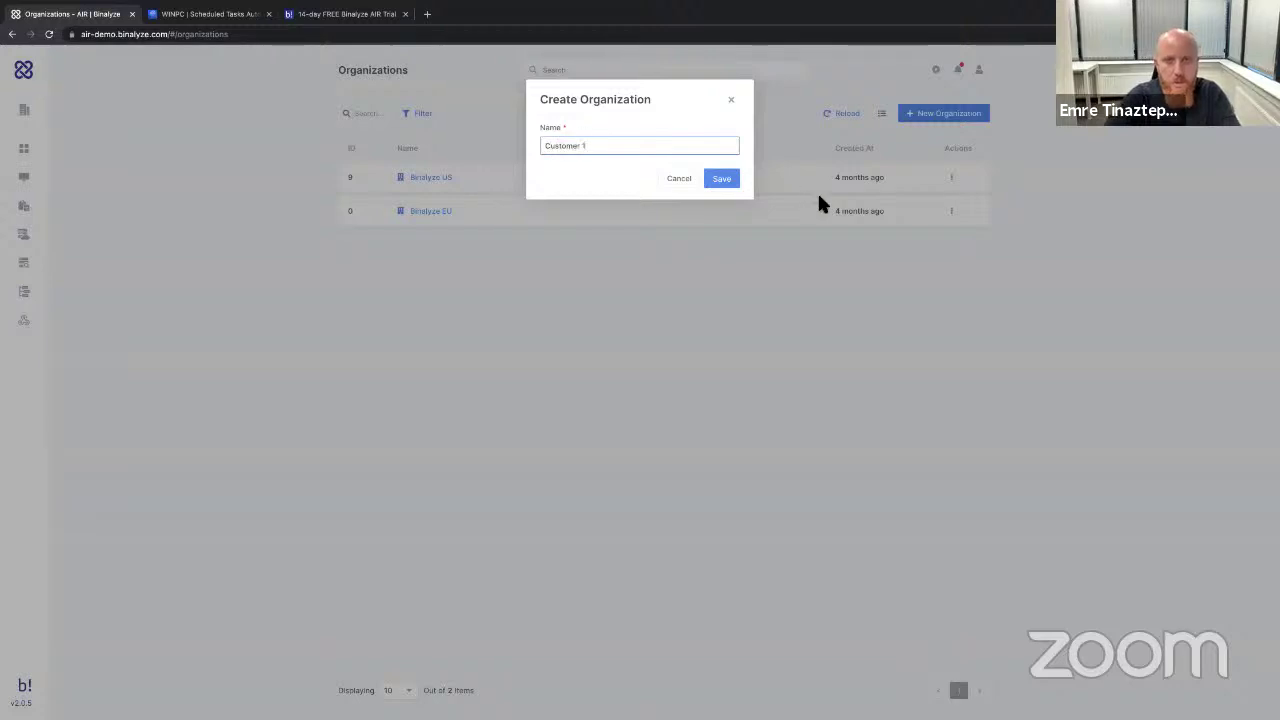
left_click(720, 179)
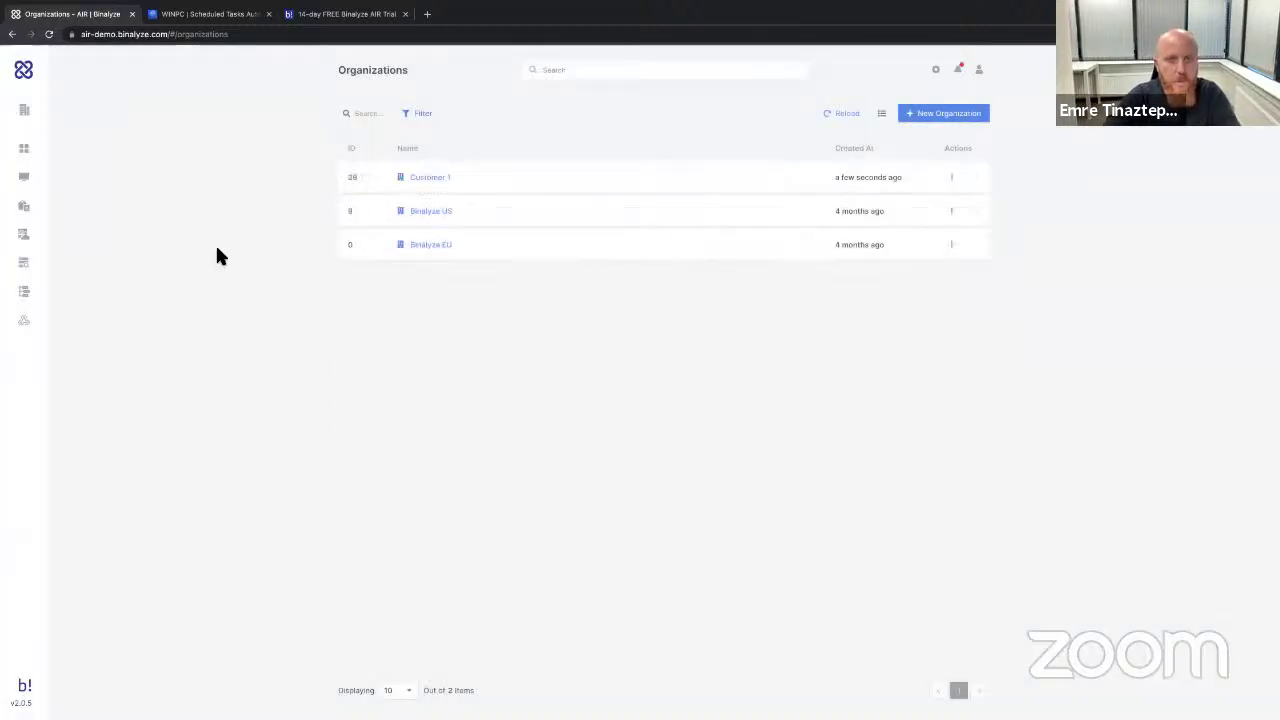
Filter the Dashboard so only the Customer 1 organization is shown.
left_click(24, 150)
left_click(62, 110)
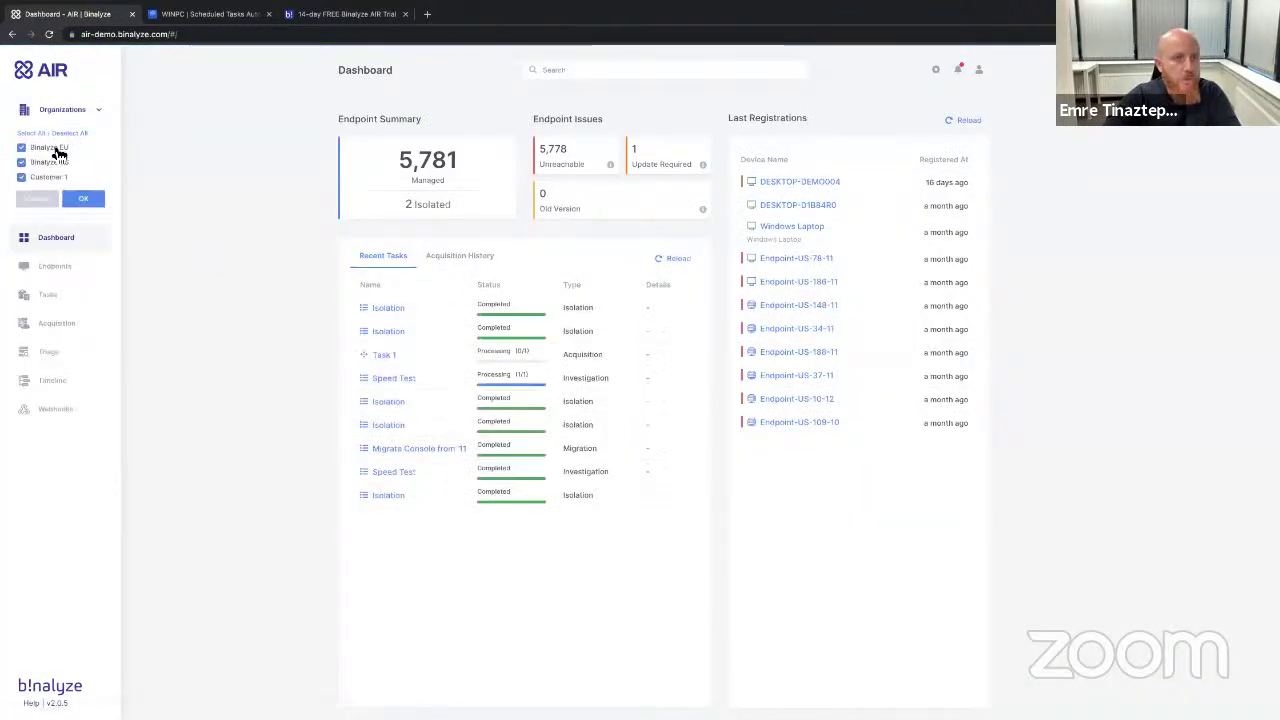
left_click(22, 161)
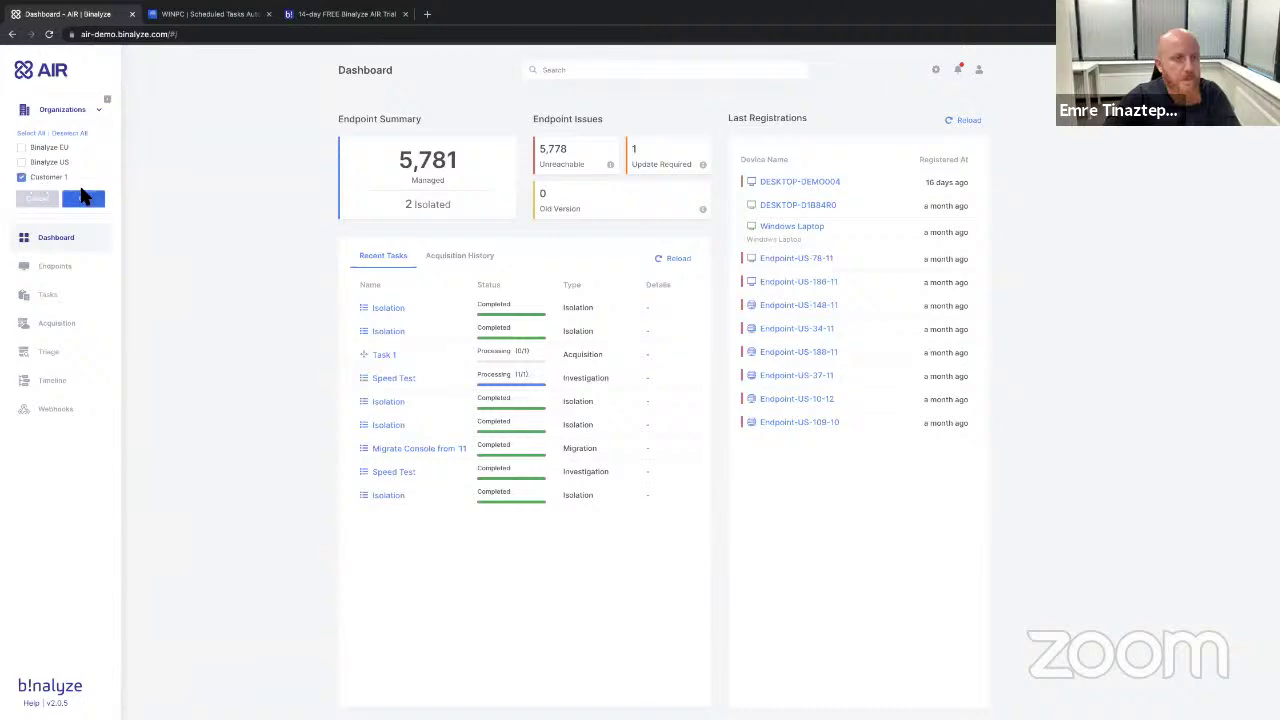
left_click(84, 198)
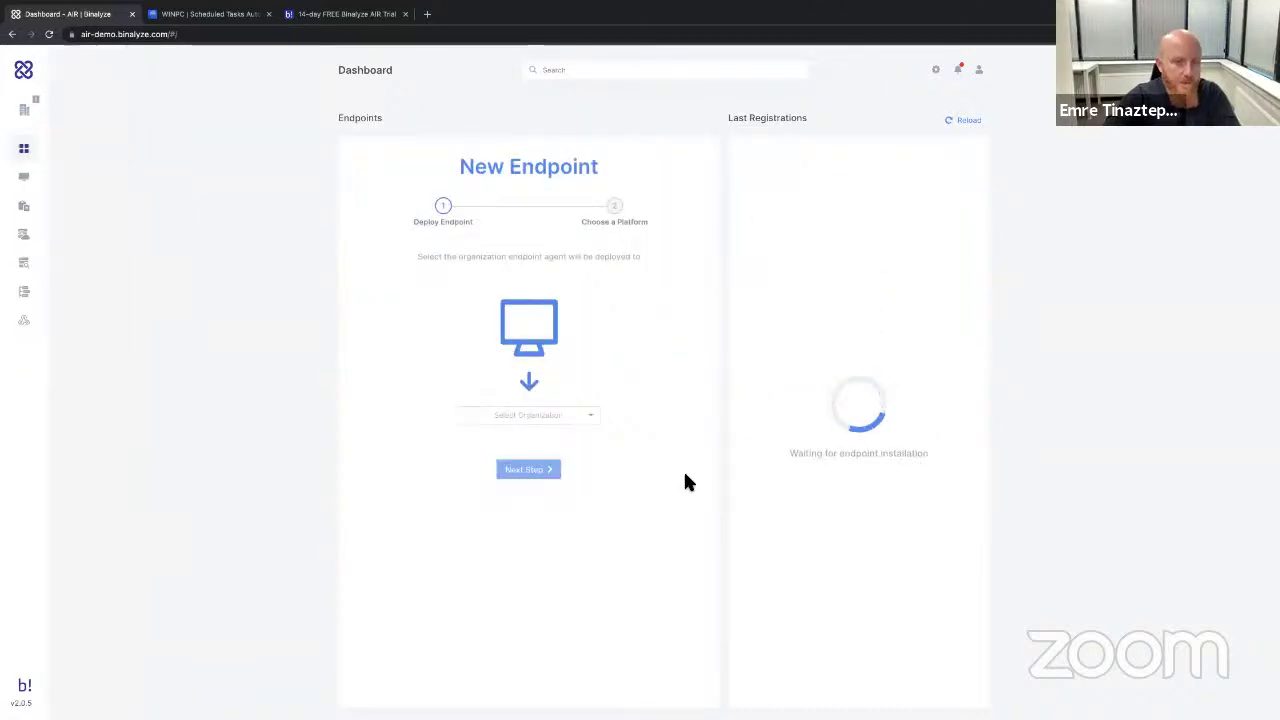
Deploy a new endpoint to Customer 1, download the Windows MSI, and view the trial signup page.
left_click(540, 416)
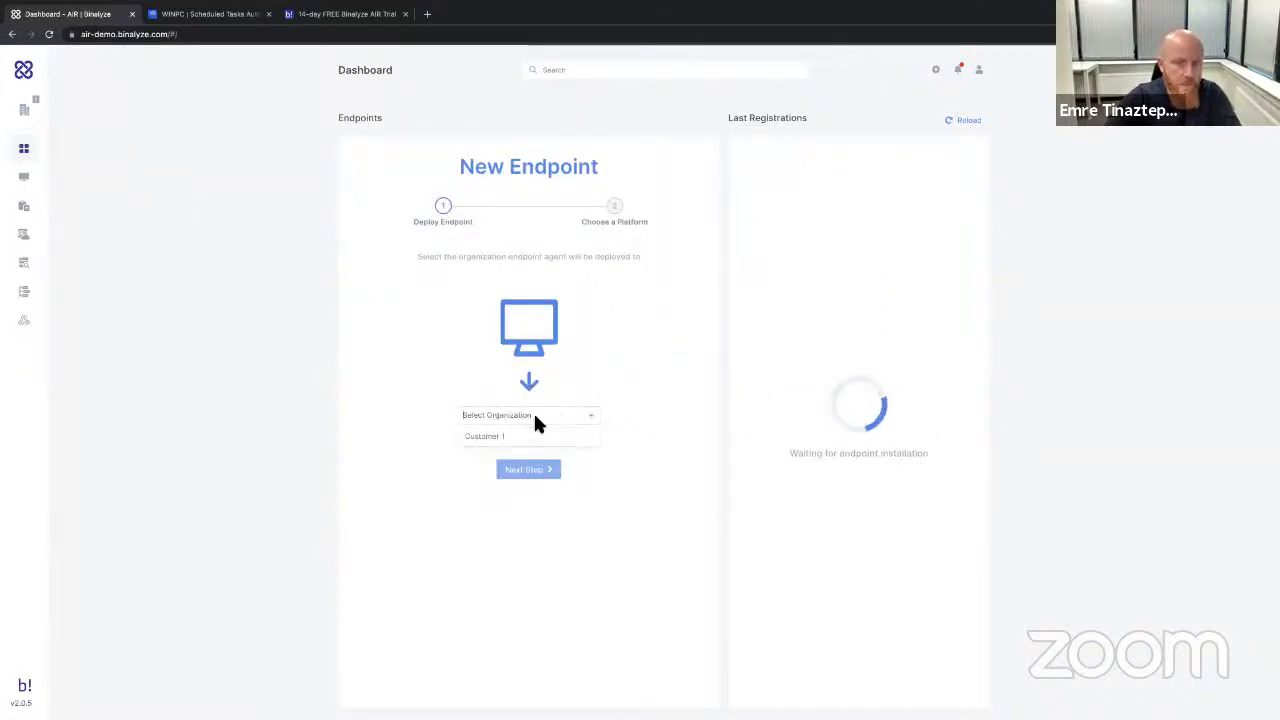
left_click(547, 437)
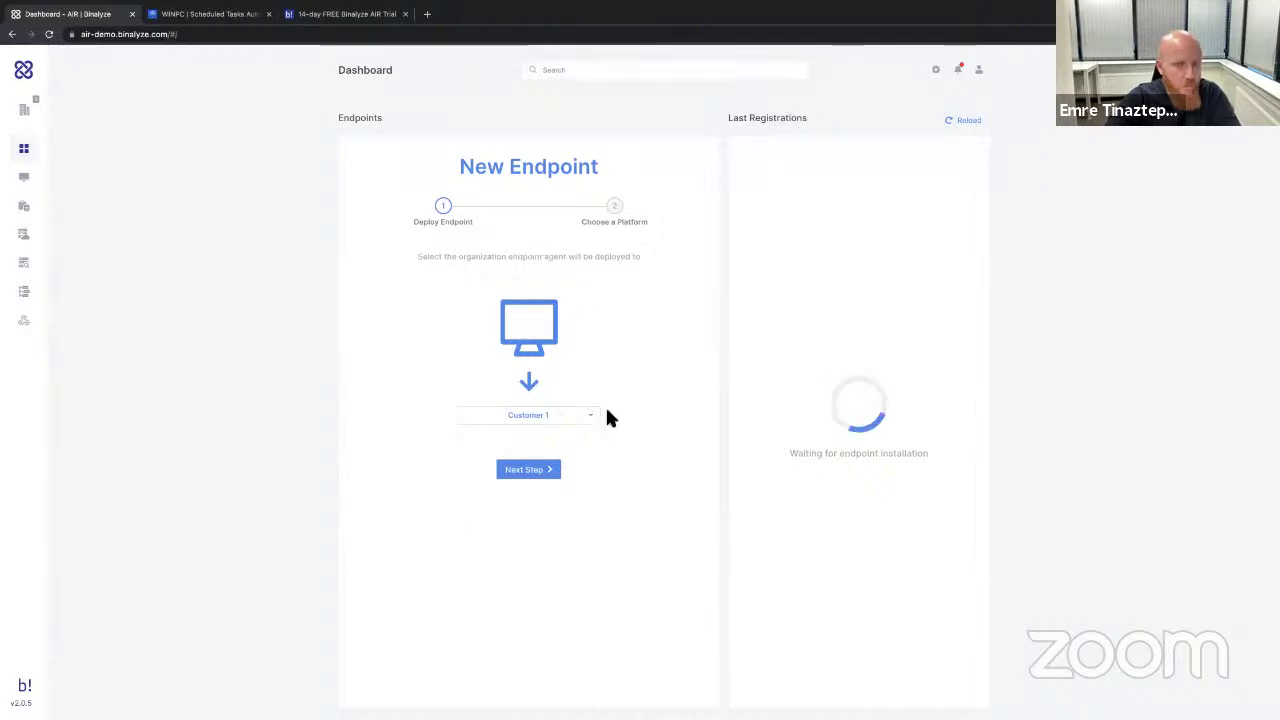
left_click(528, 469)
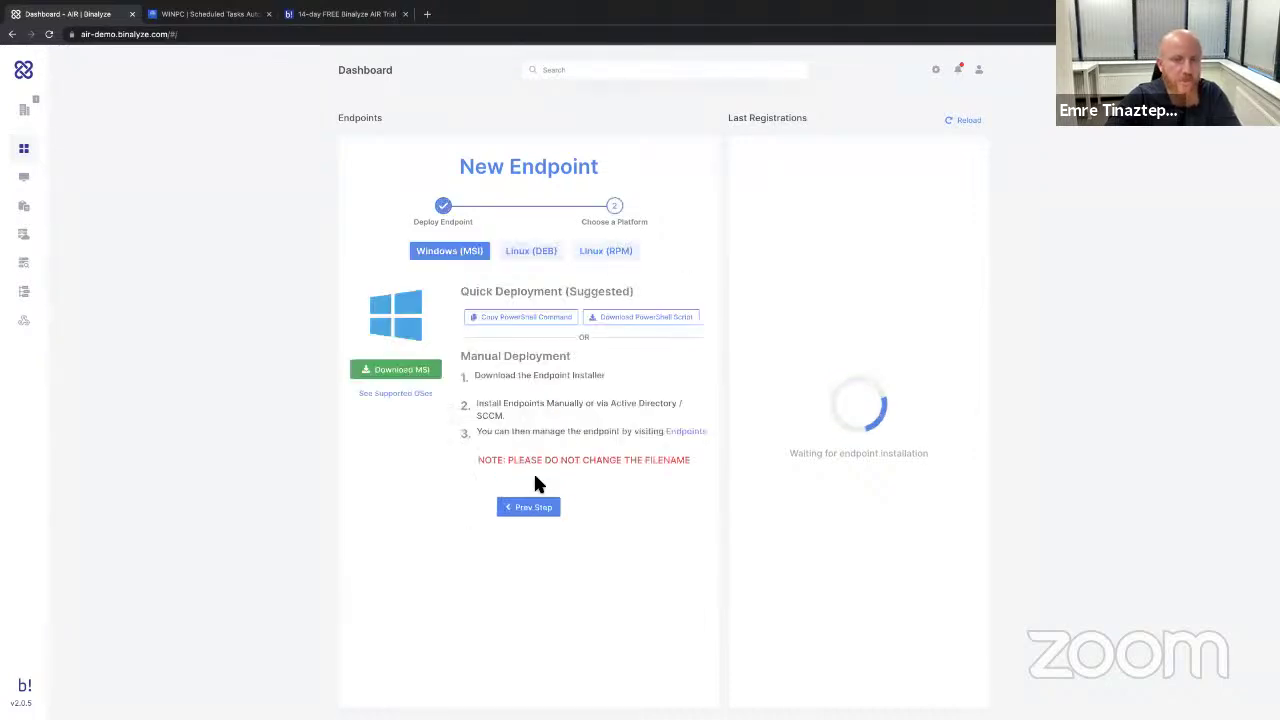
left_click(406, 374)
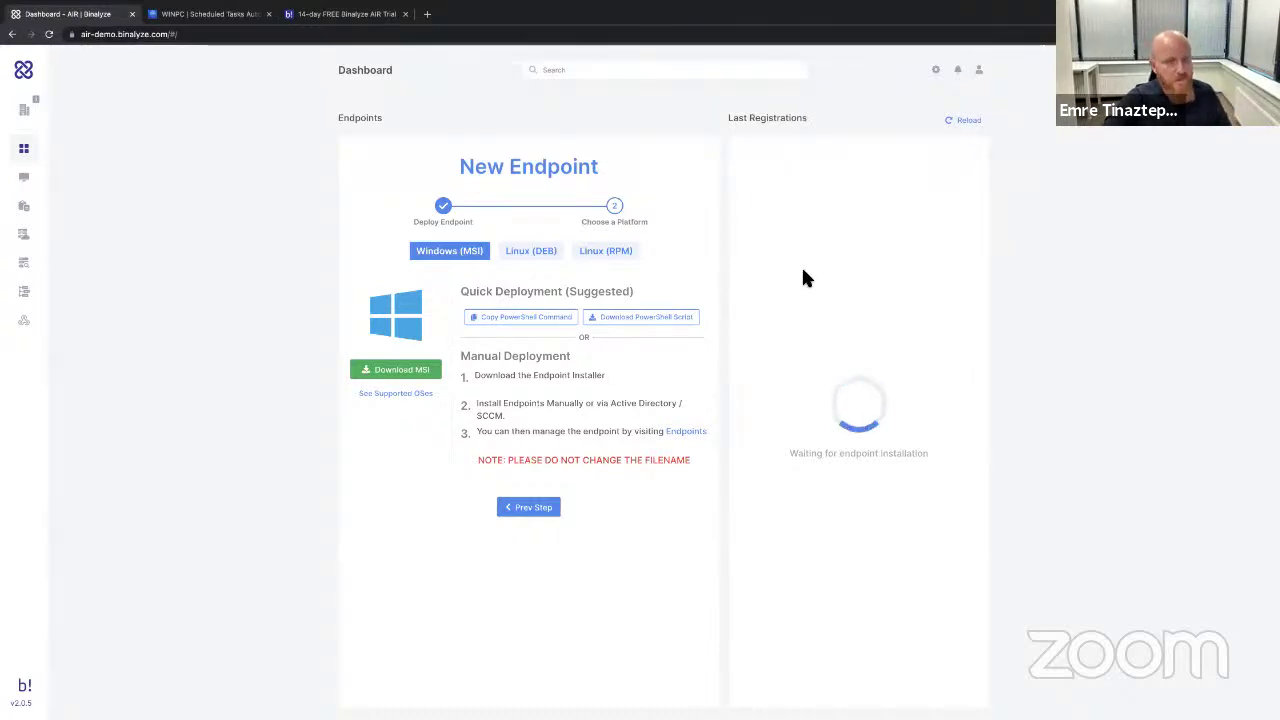
left_click(340, 14)
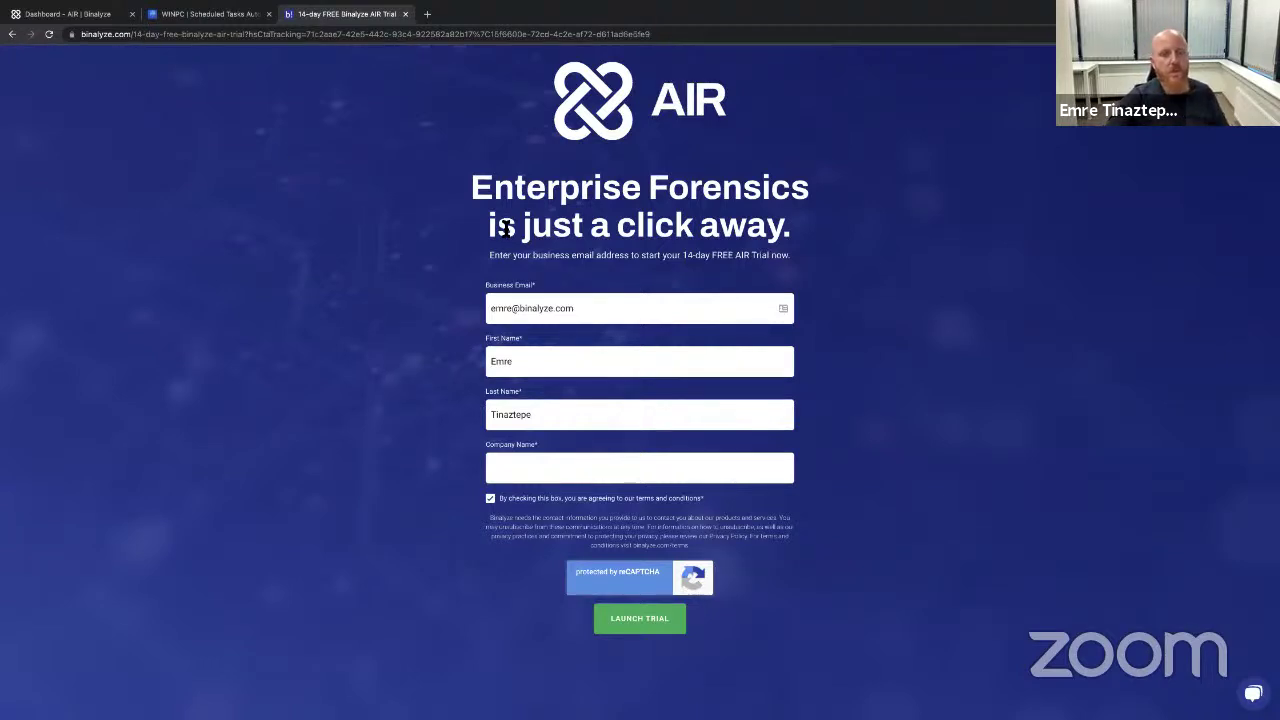
Check the Dashboard's web address, then move via the trial page to the WINPC Scheduled Tasks report.
left_click(67, 14)
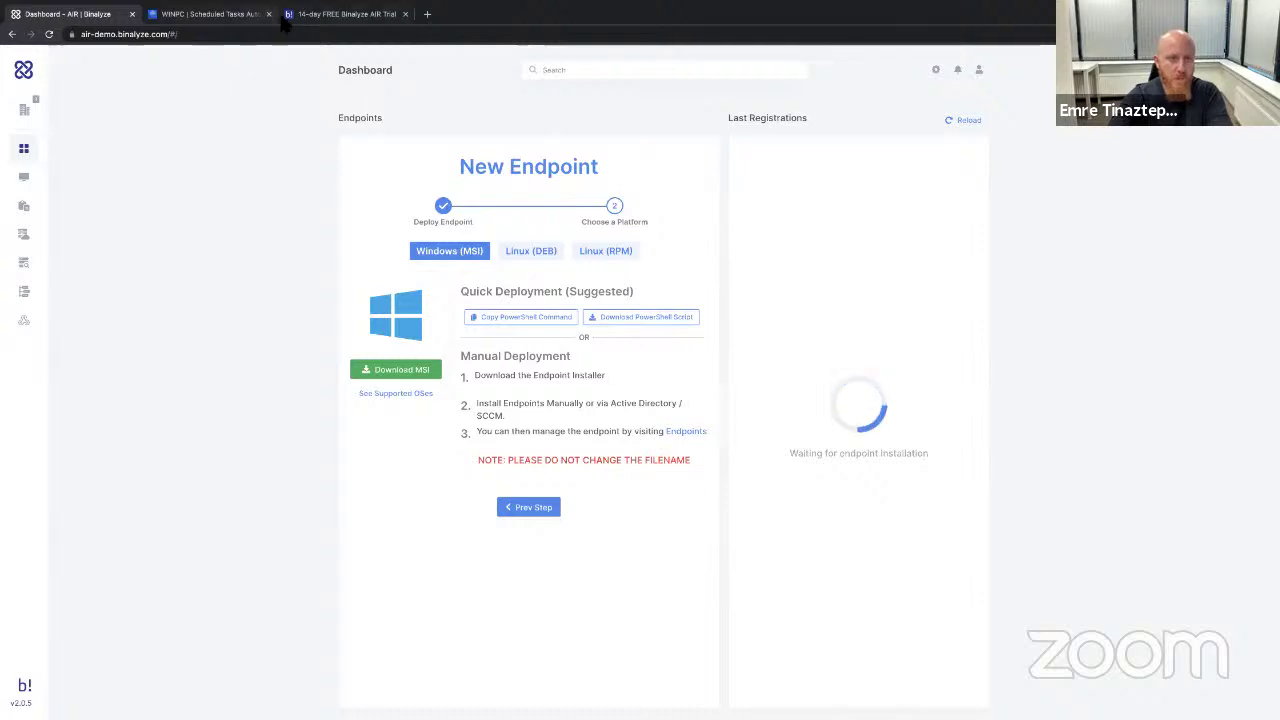
left_click(186, 35)
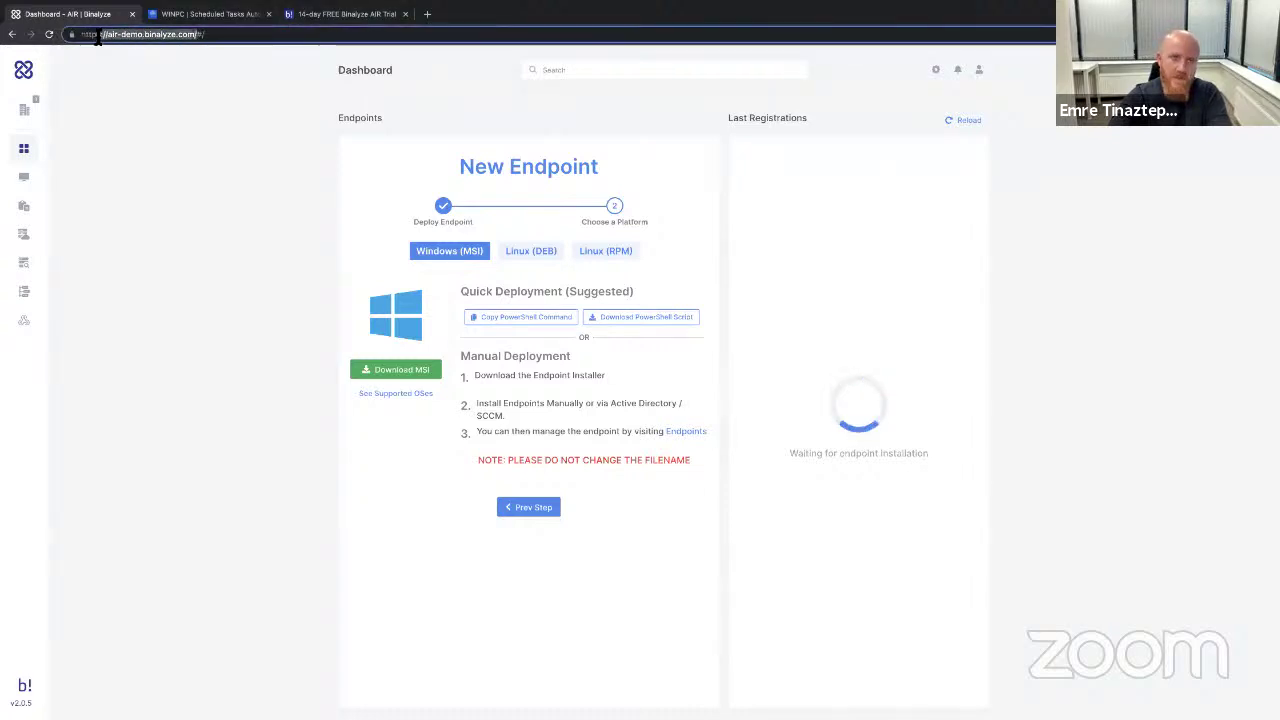
left_click(203, 36)
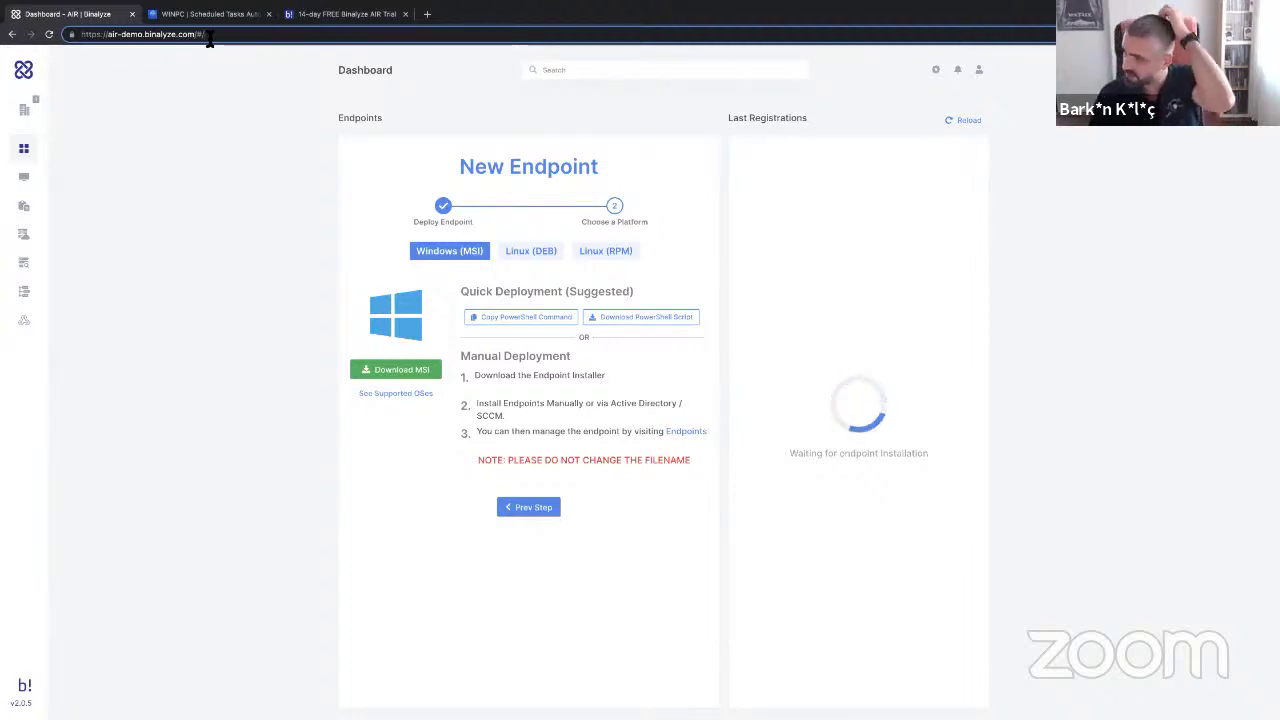
left_click(229, 295)
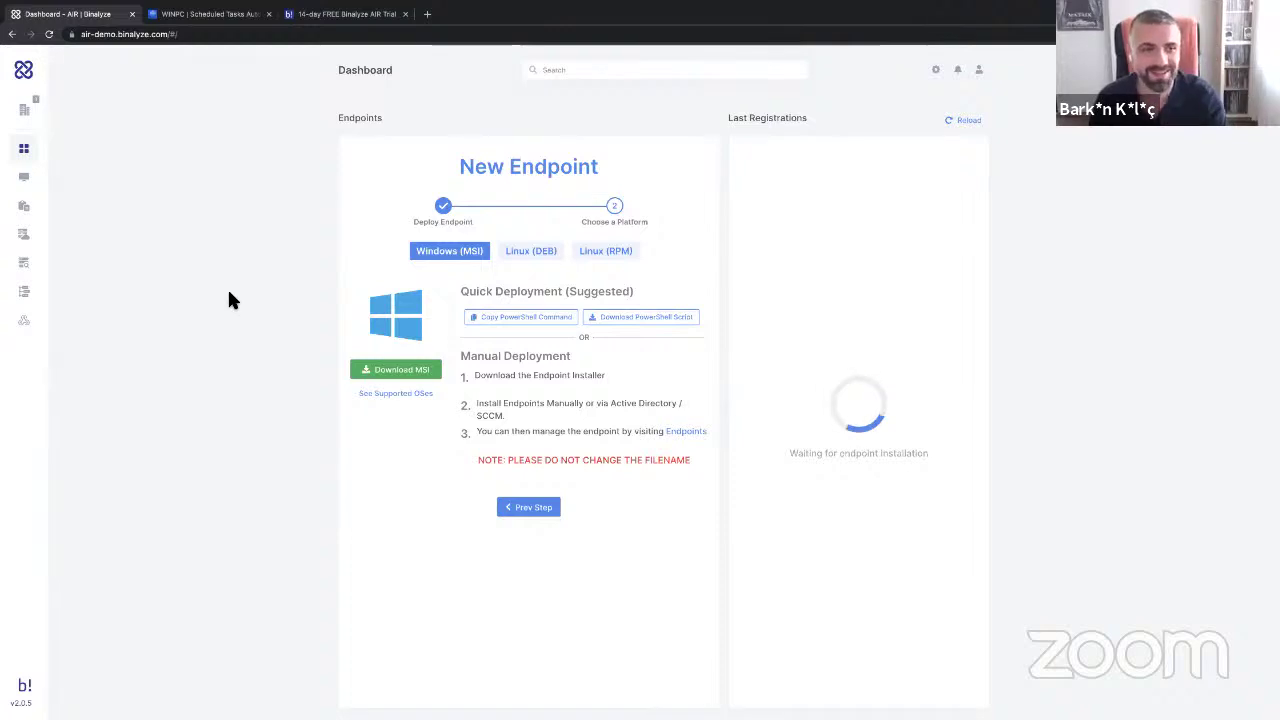
left_click(345, 18)
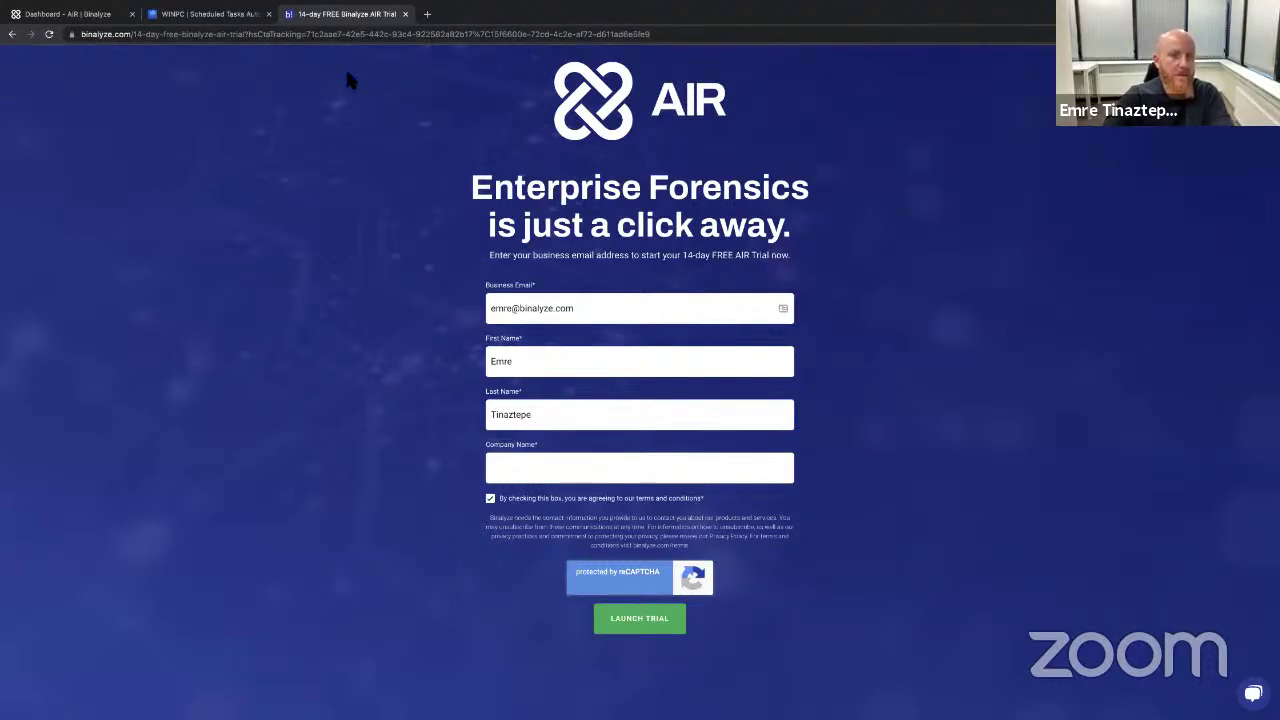
key("ctrl+shift+Tab")
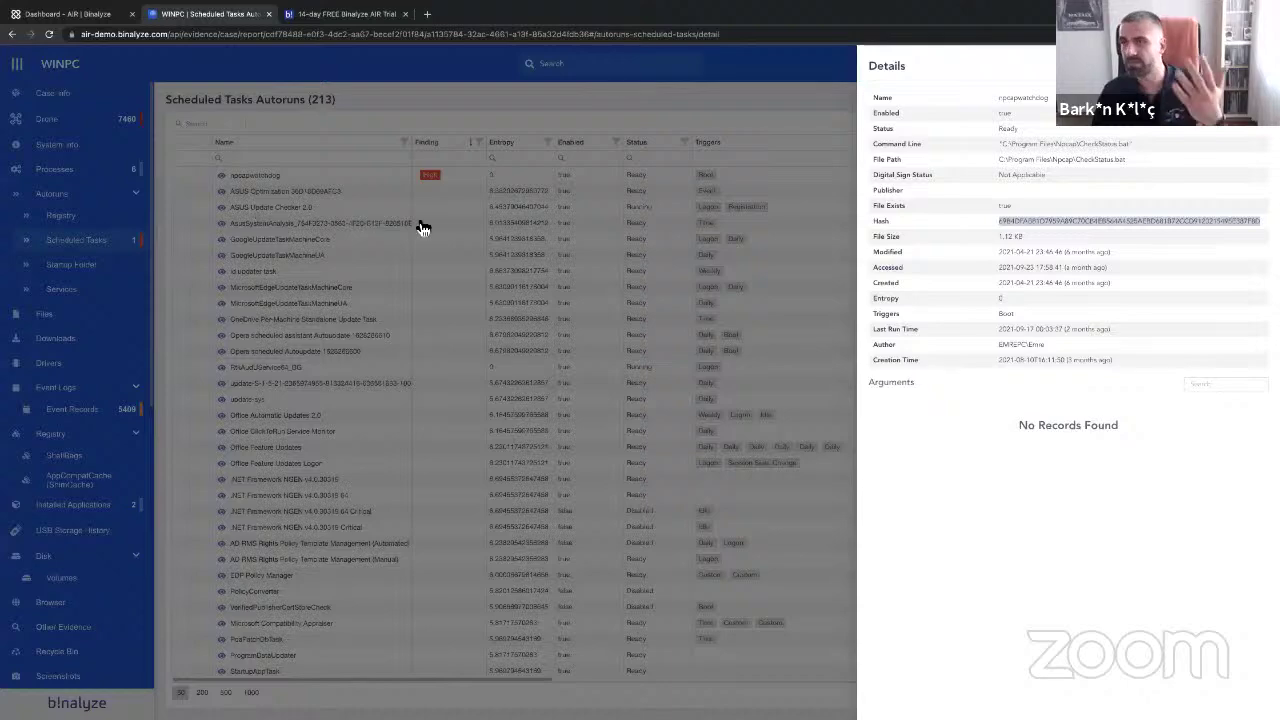
Close the scheduled task details, view WINPC Case Info, and return to the AIR Dashboard.
left_click(420, 229)
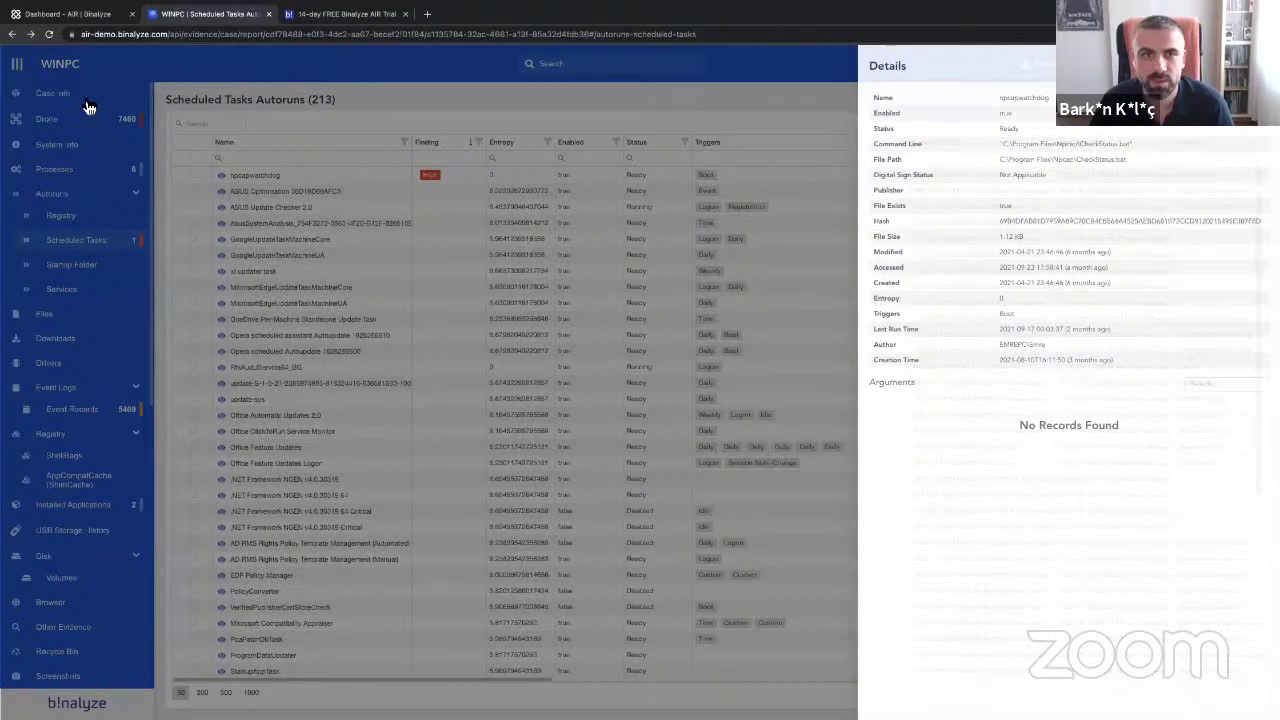
left_click(88, 96)
left_click(75, 20)
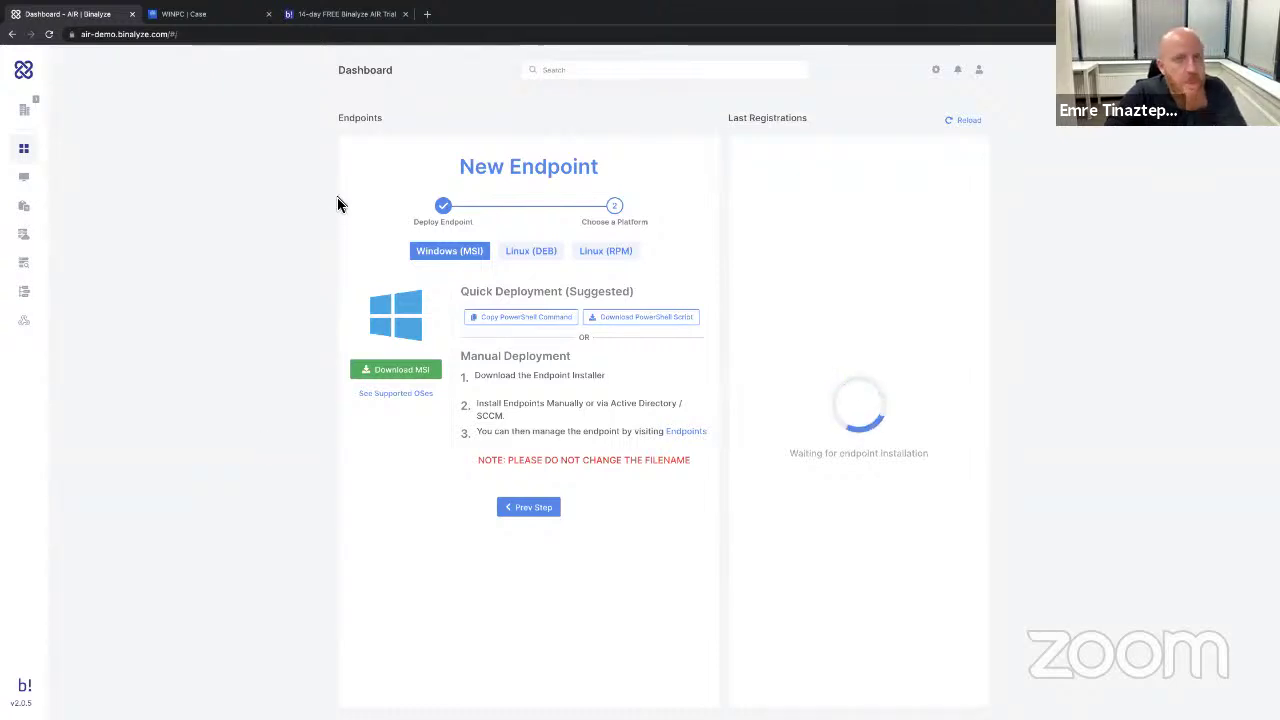
Reset the Dashboard organization filter to include all organizations.
left_click(345, 14)
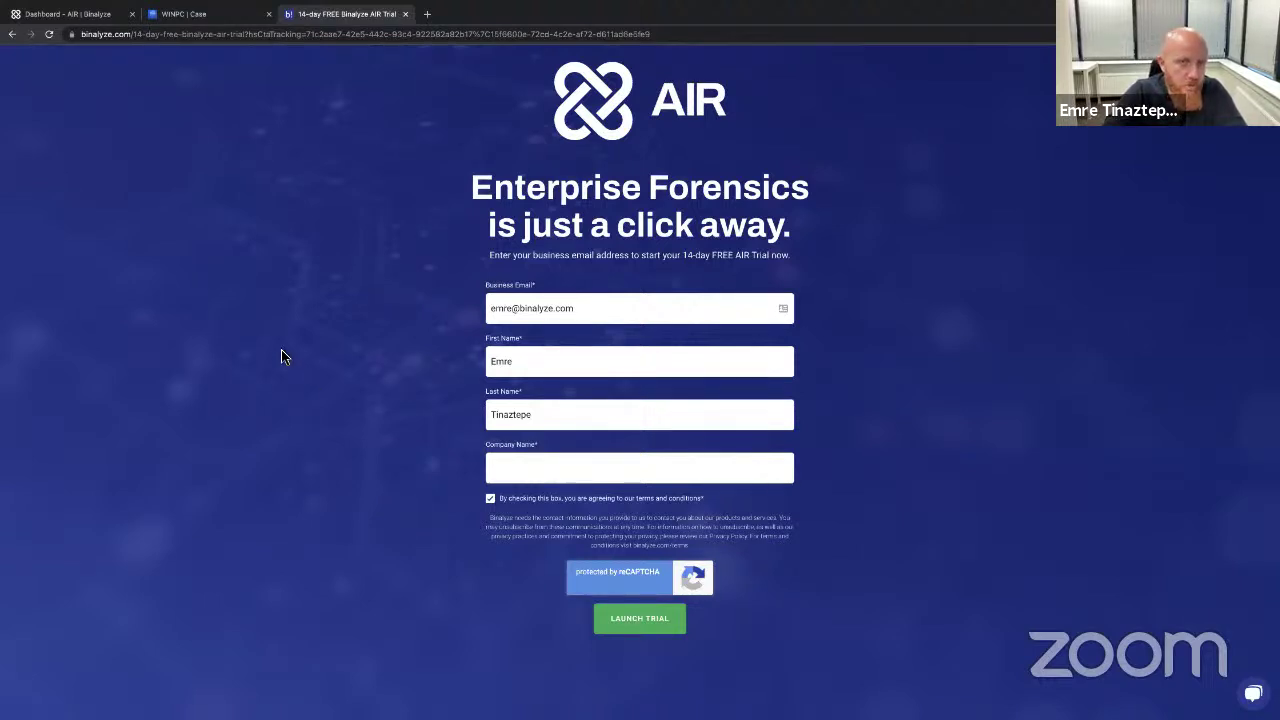
left_click(68, 14)
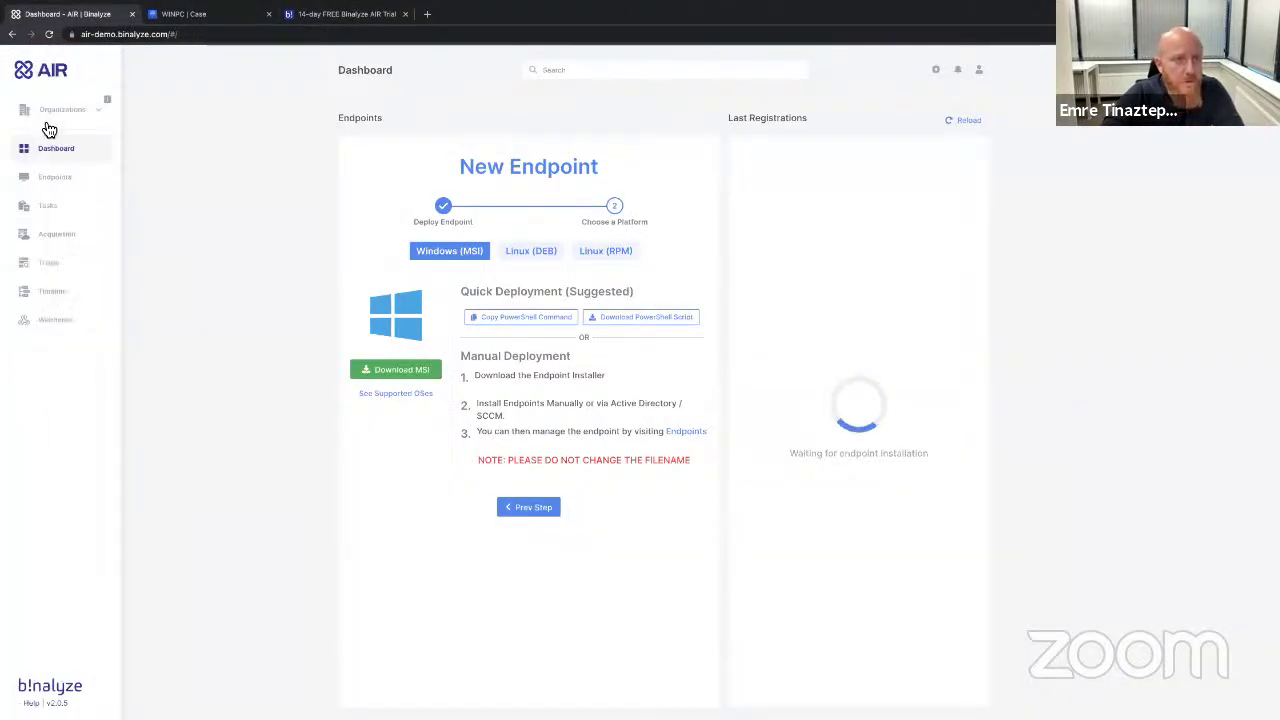
left_click(66, 112)
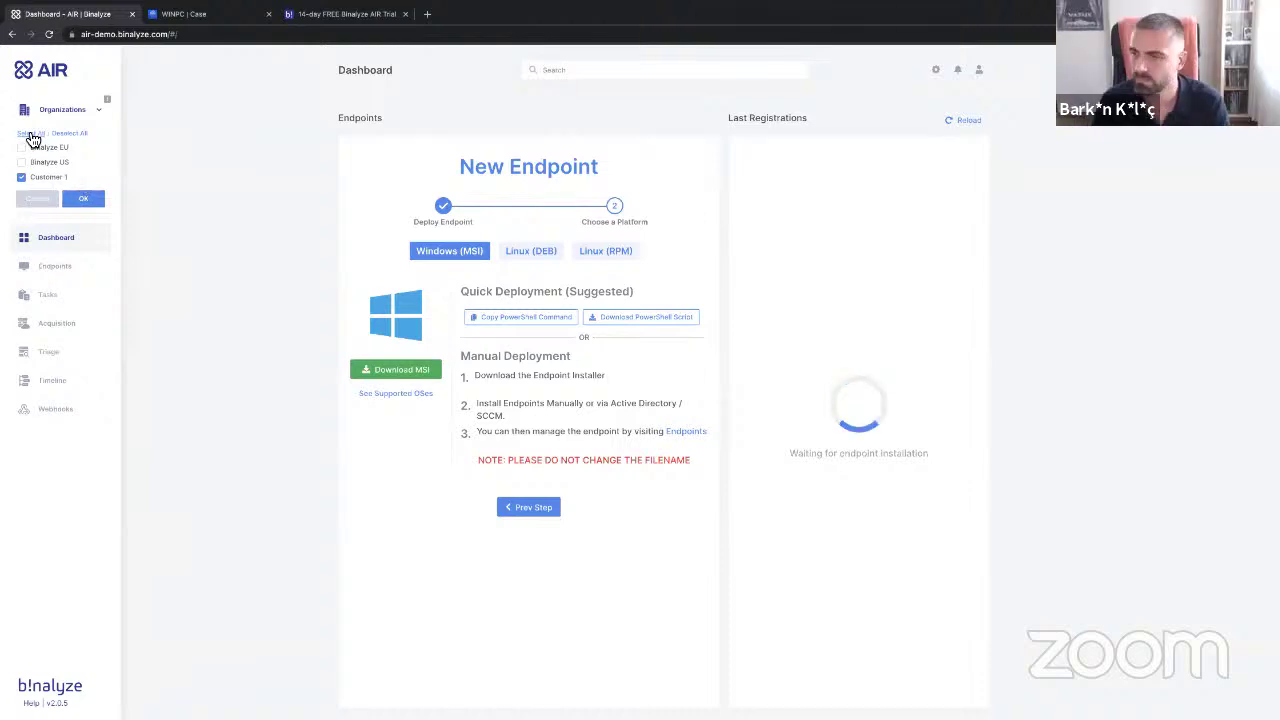
left_click(83, 198)
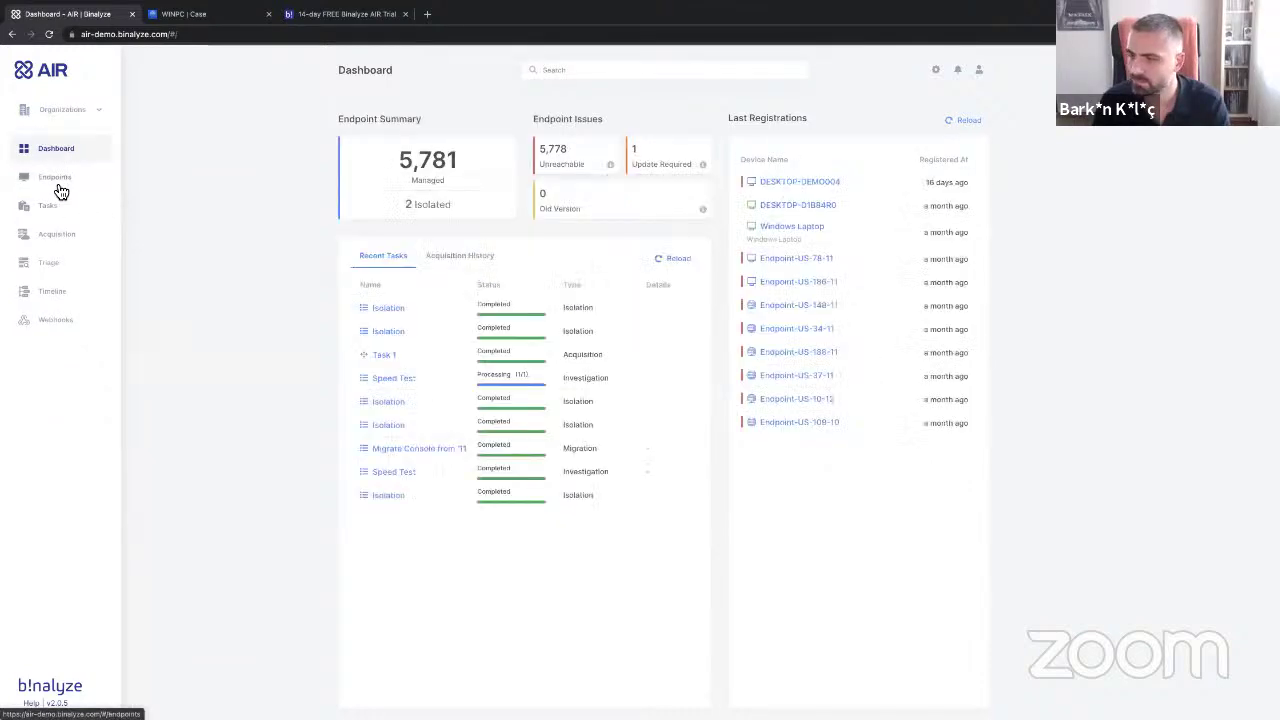
Acquire on Windows Laptop with Sample Acquisition Profile, custom options, and saving to an evidence repository.
left_click(786, 229)
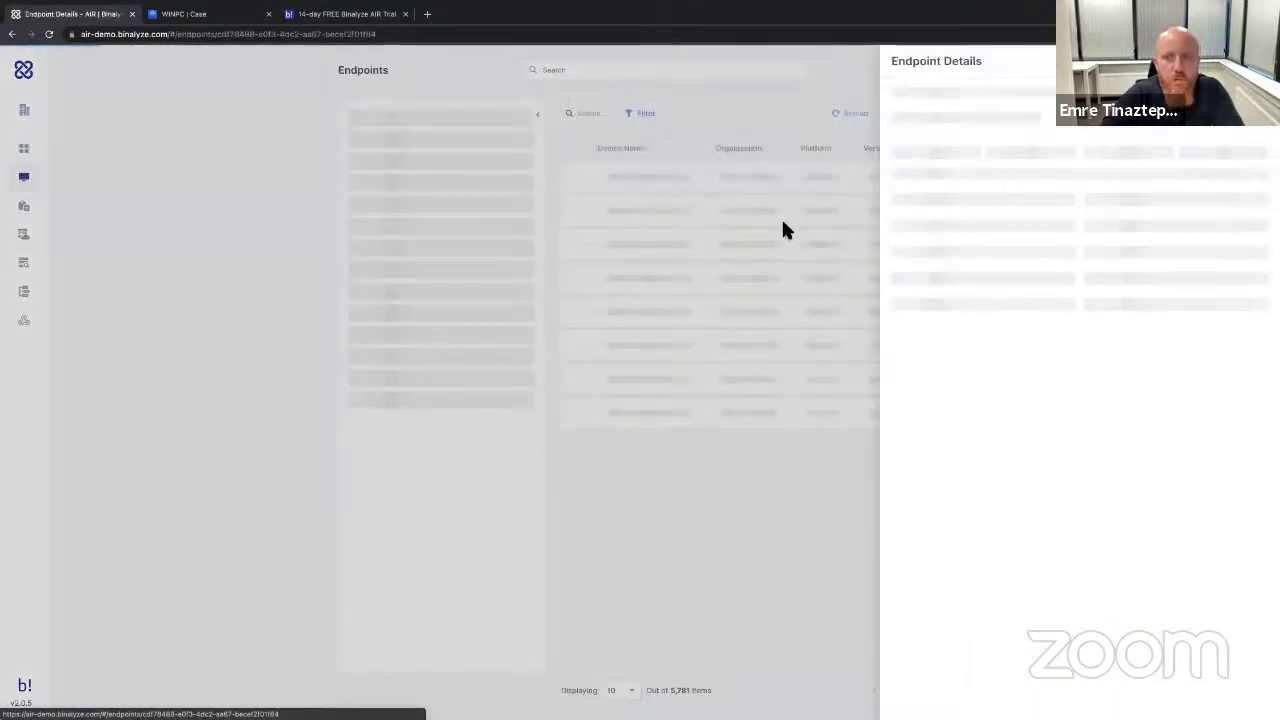
left_click(960, 179)
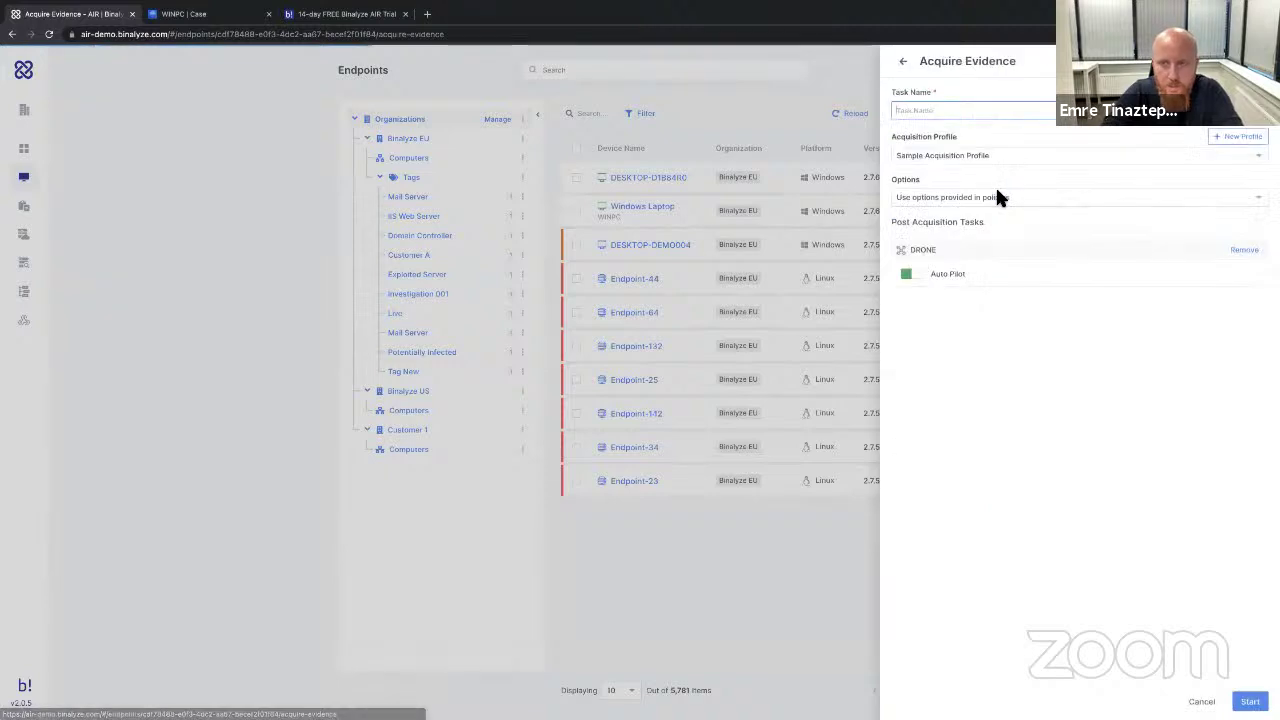
left_click(957, 155)
left_click(950, 155)
left_click(945, 197)
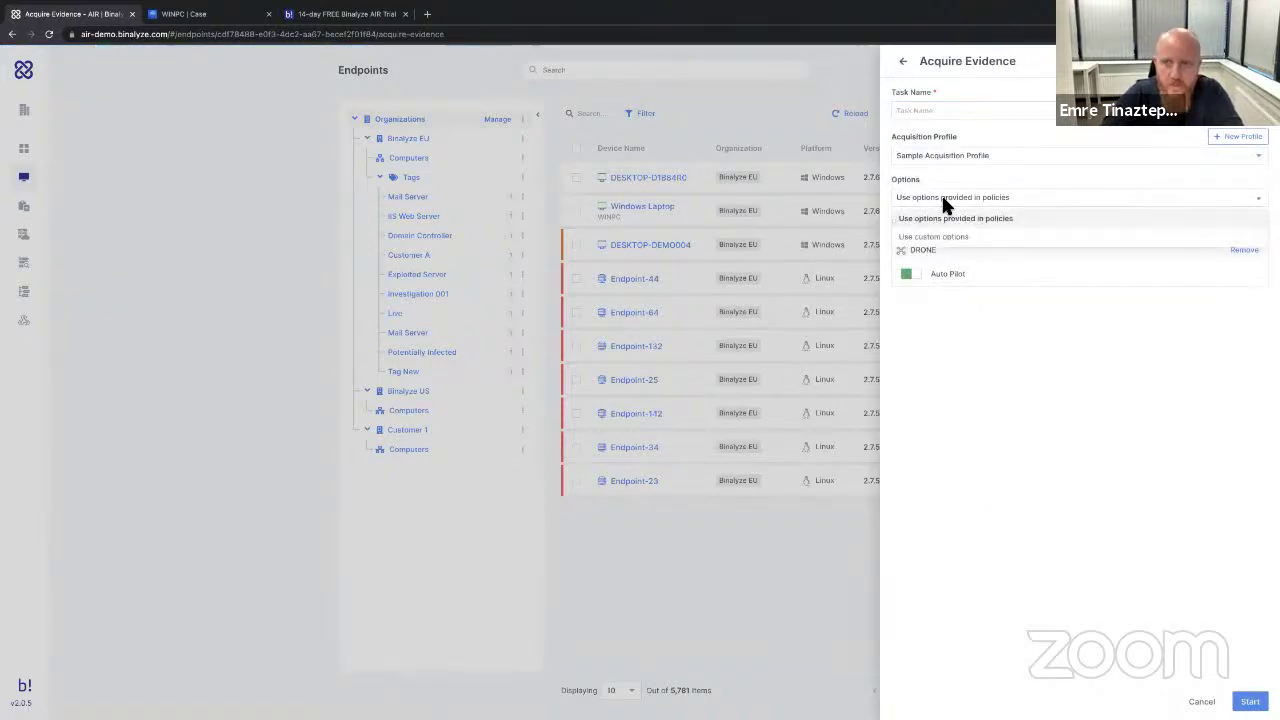
left_click(950, 238)
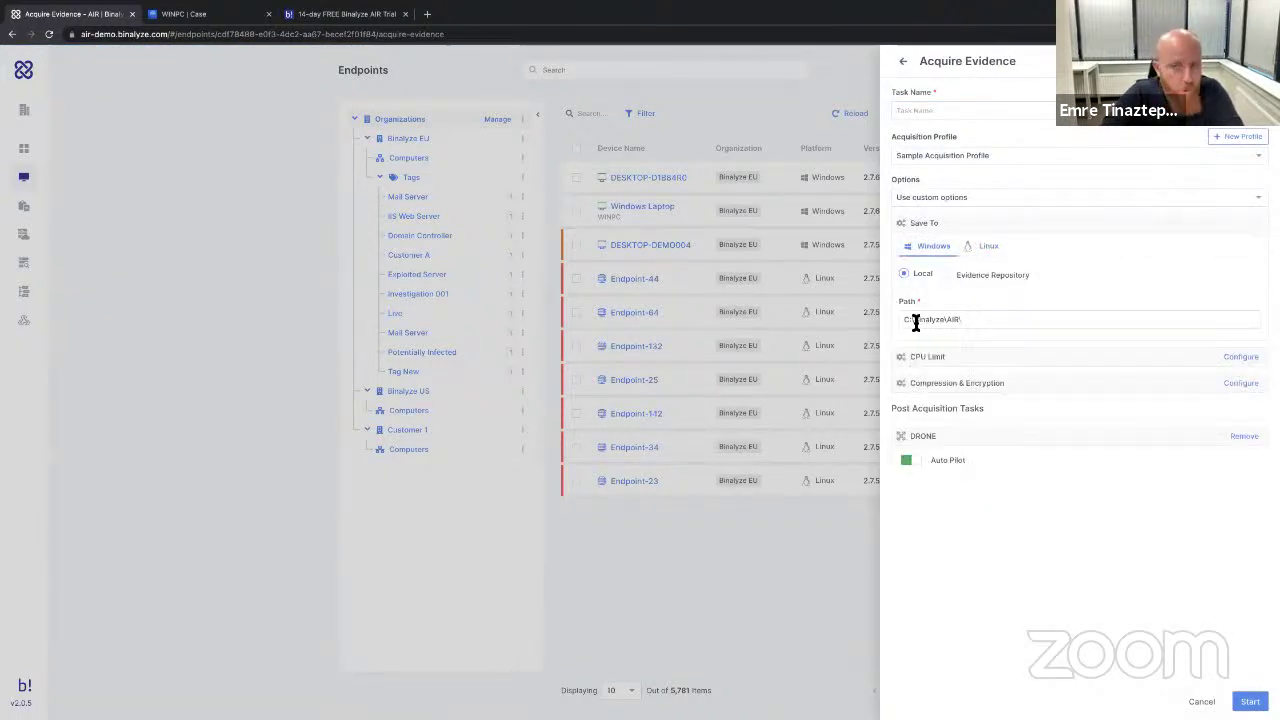
left_click(967, 276)
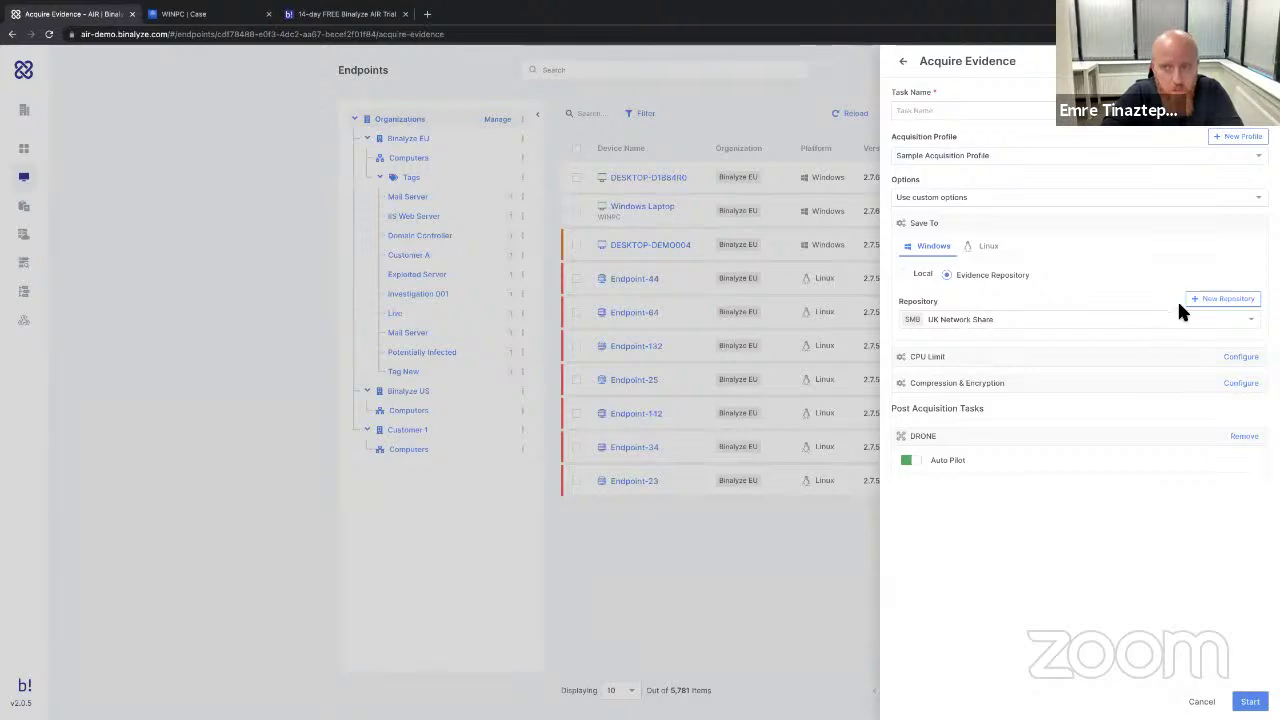
Begin a new evidence repository, cancel it unsaved, and go back to the Dashboard.
left_click(1210, 300)
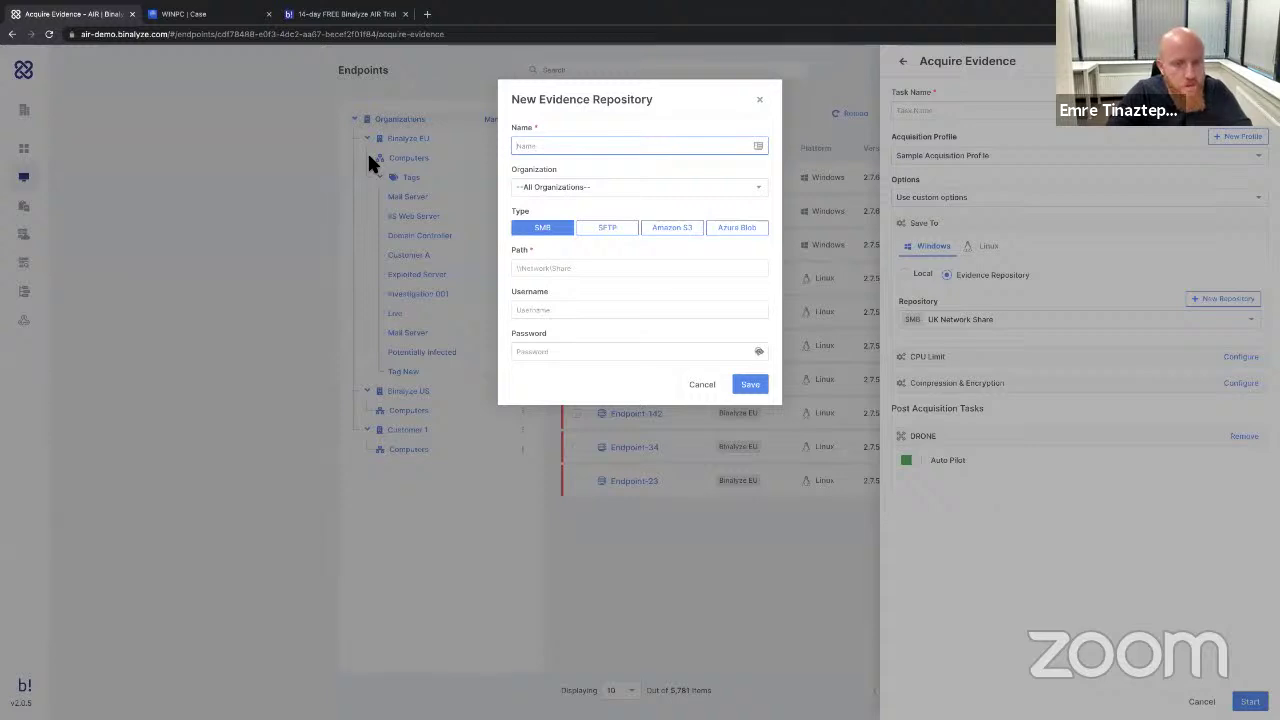
left_click(117, 197)
left_click(215, 14)
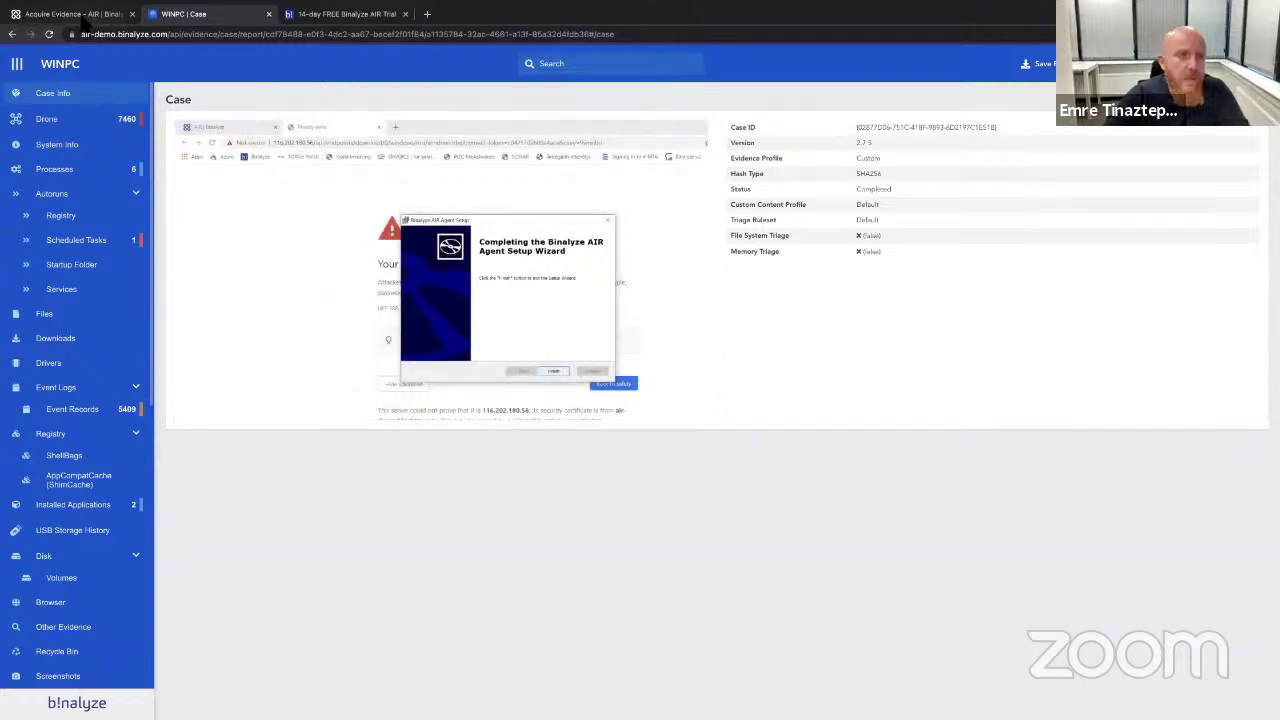
key("ctrl+shift+Tab")
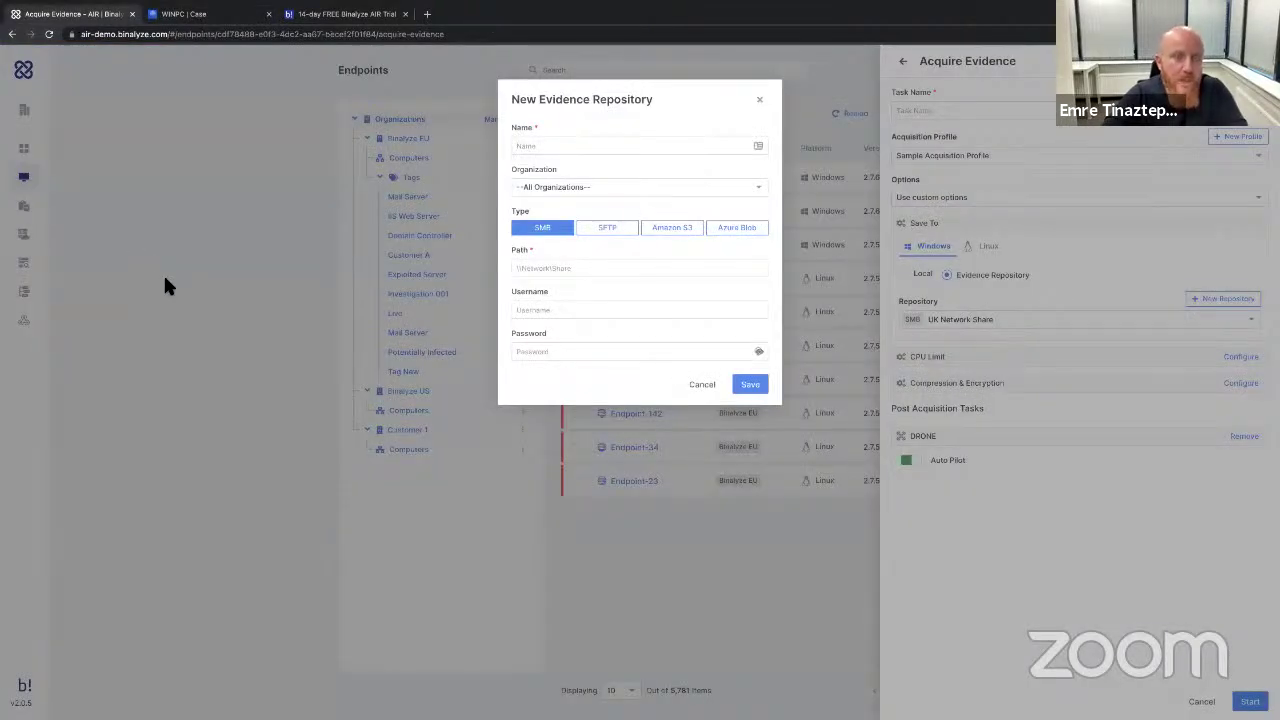
left_click(702, 385)
key("alt+Left")
key("alt+Left")
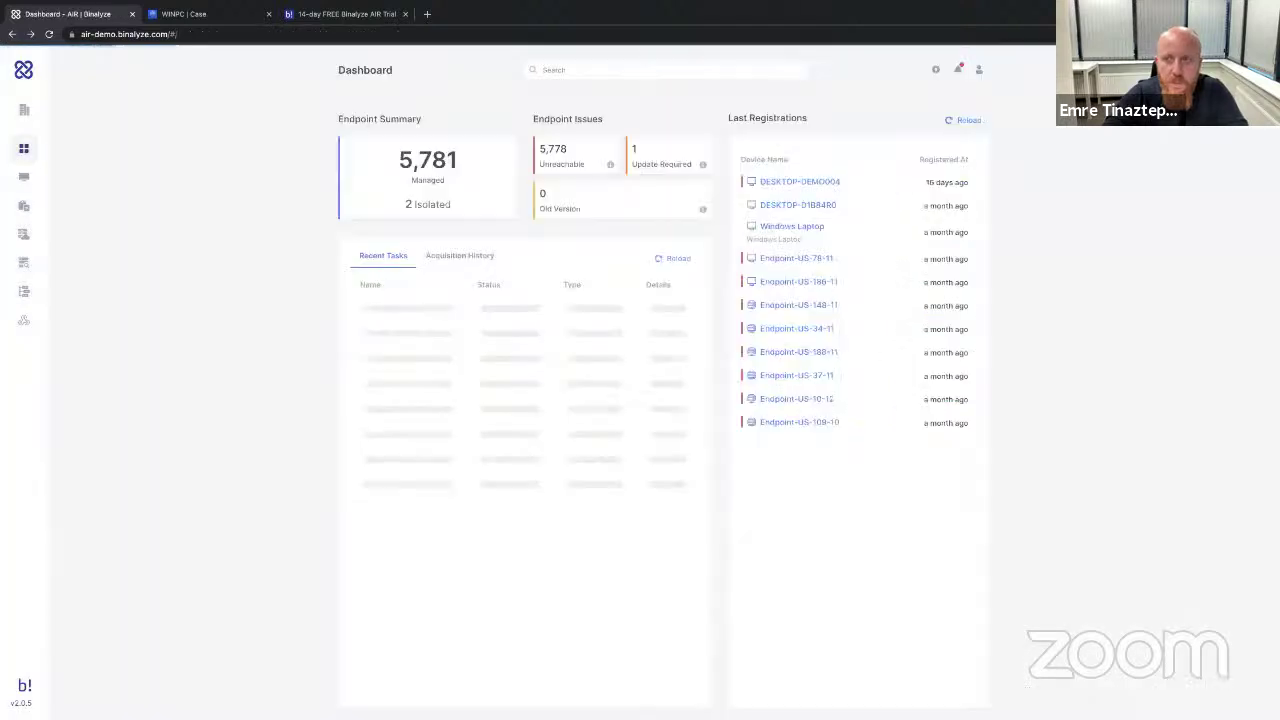
Glance at General Settings, then open a Schedule Acquisition form for Windows Laptop.
left_click(935, 69)
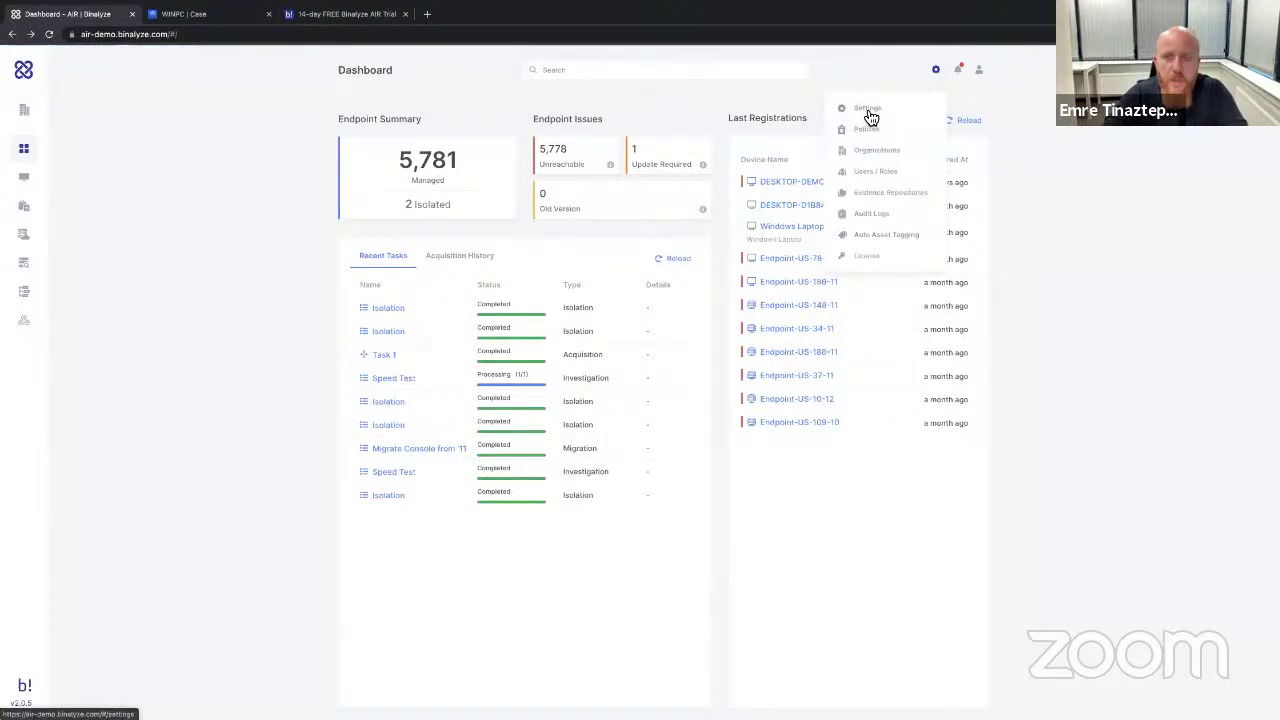
left_click(868, 110)
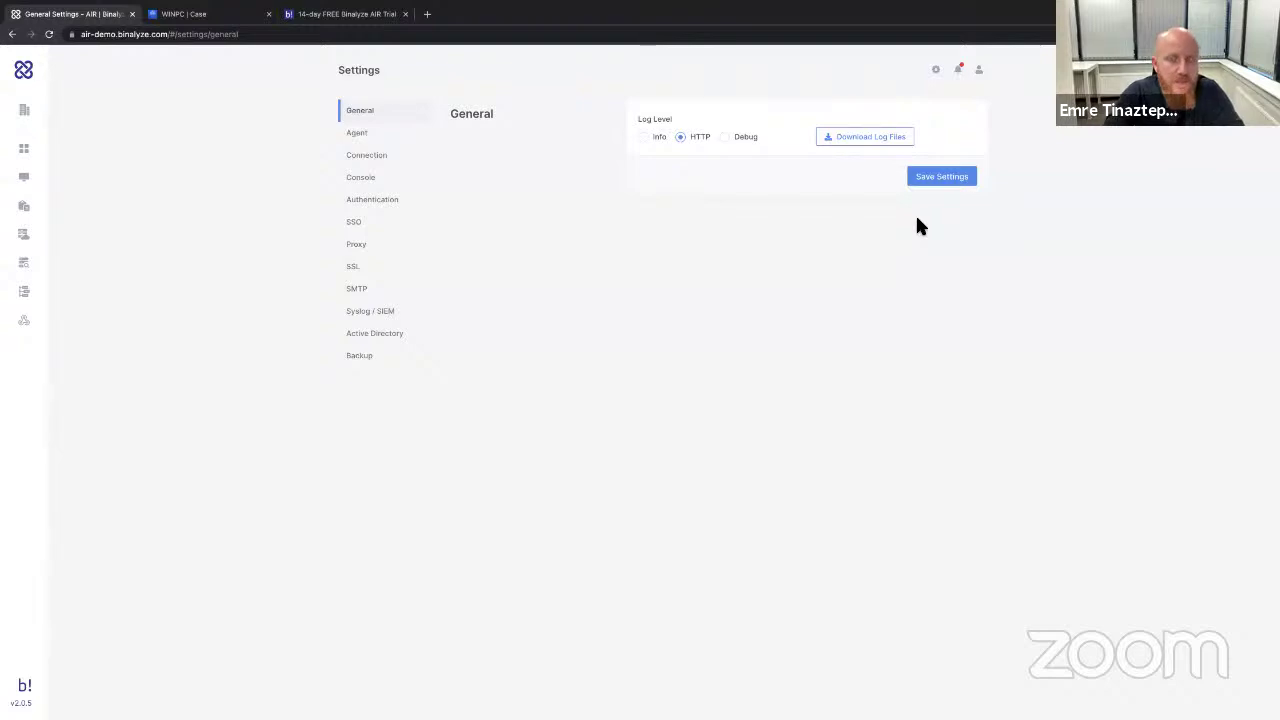
left_click(33, 157)
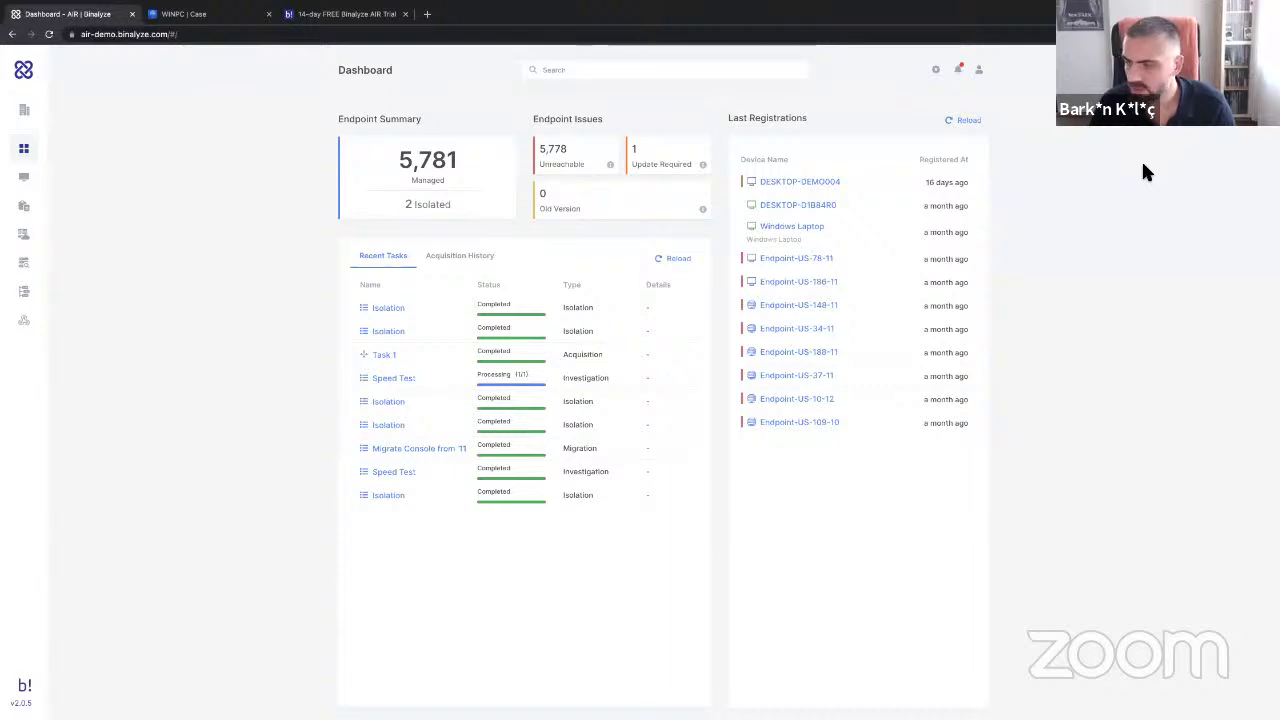
left_click(790, 226)
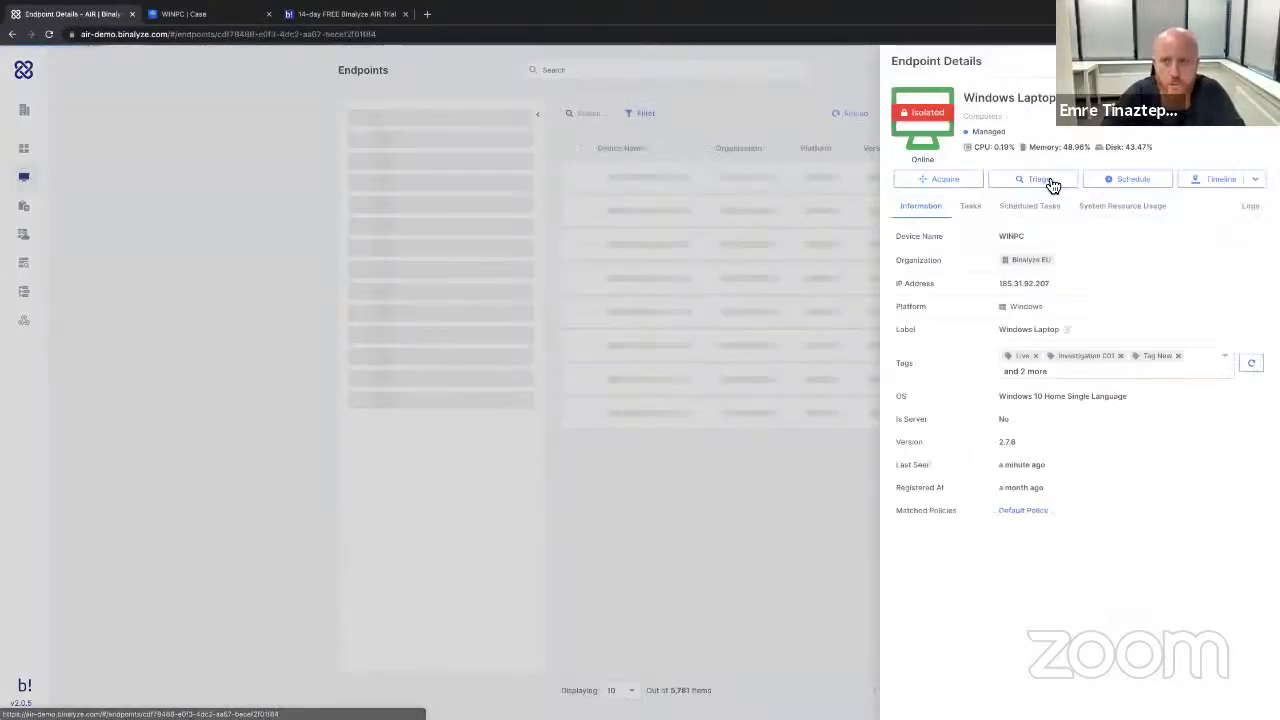
left_click(1130, 180)
left_click(931, 155)
Keep the scheduled acquisition on Sample Acquisition Profile and non-recurring.
left_click(1015, 444)
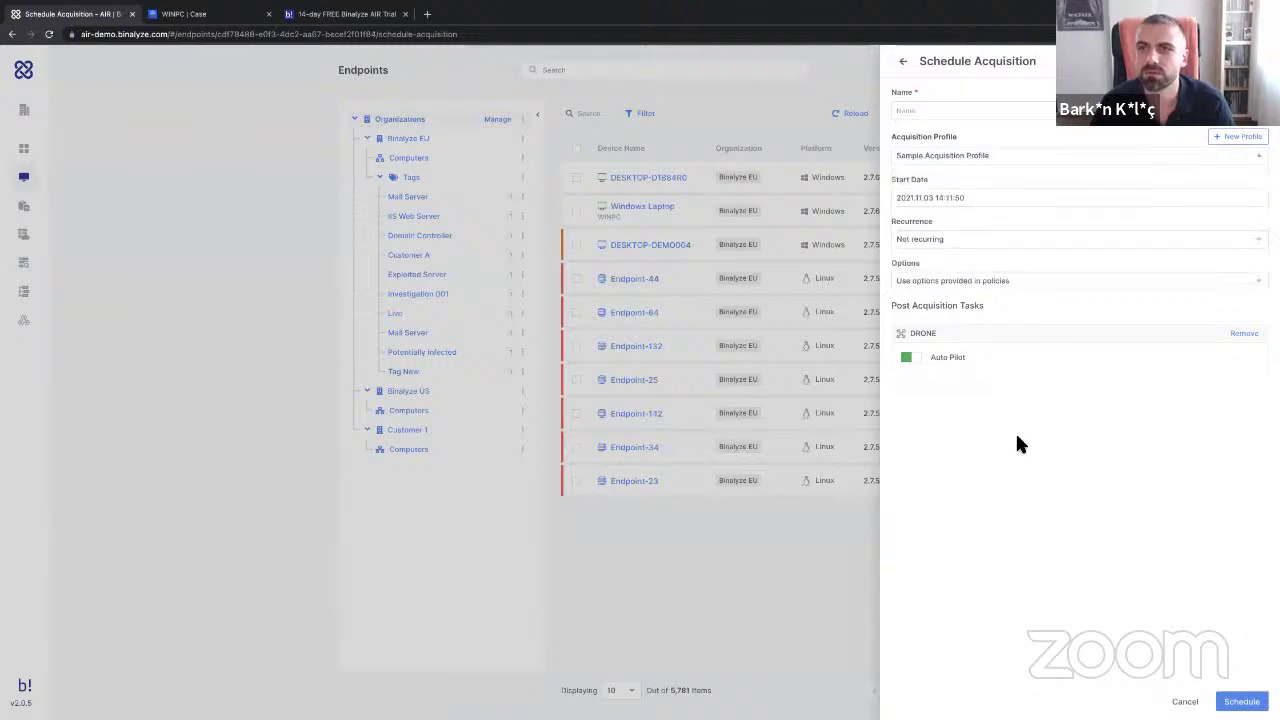
left_click(955, 240)
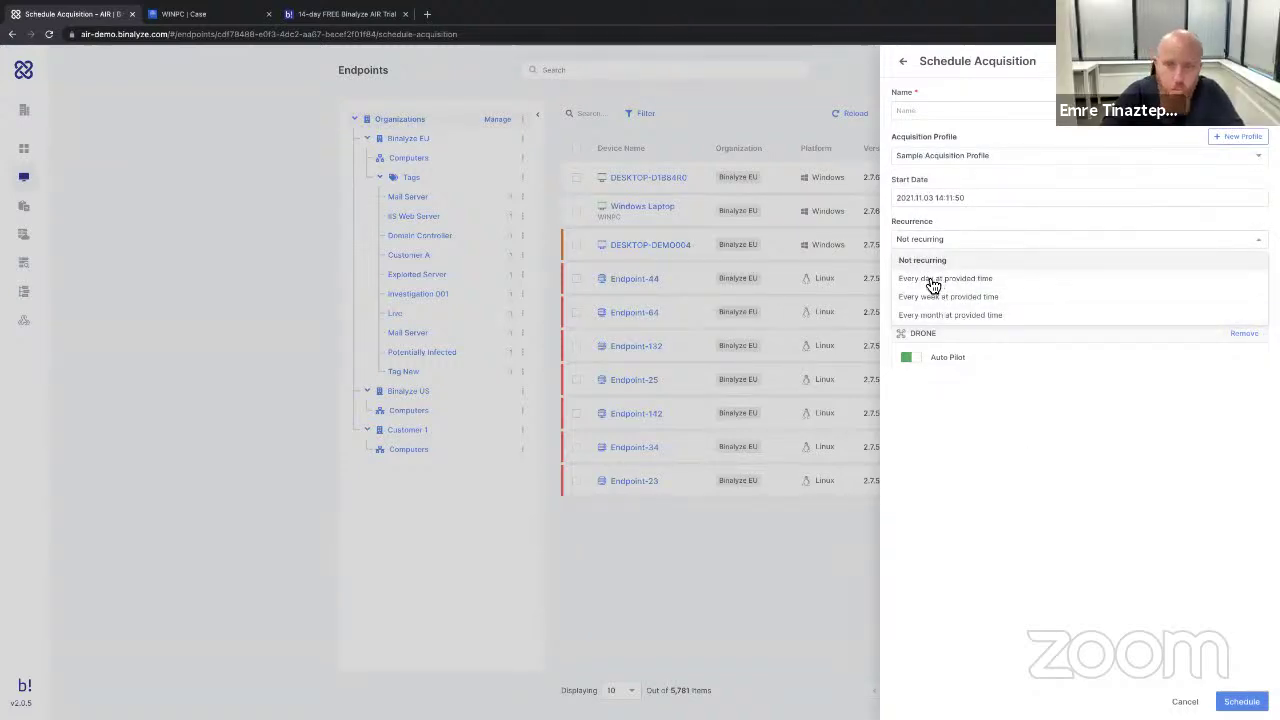
left_click(949, 417)
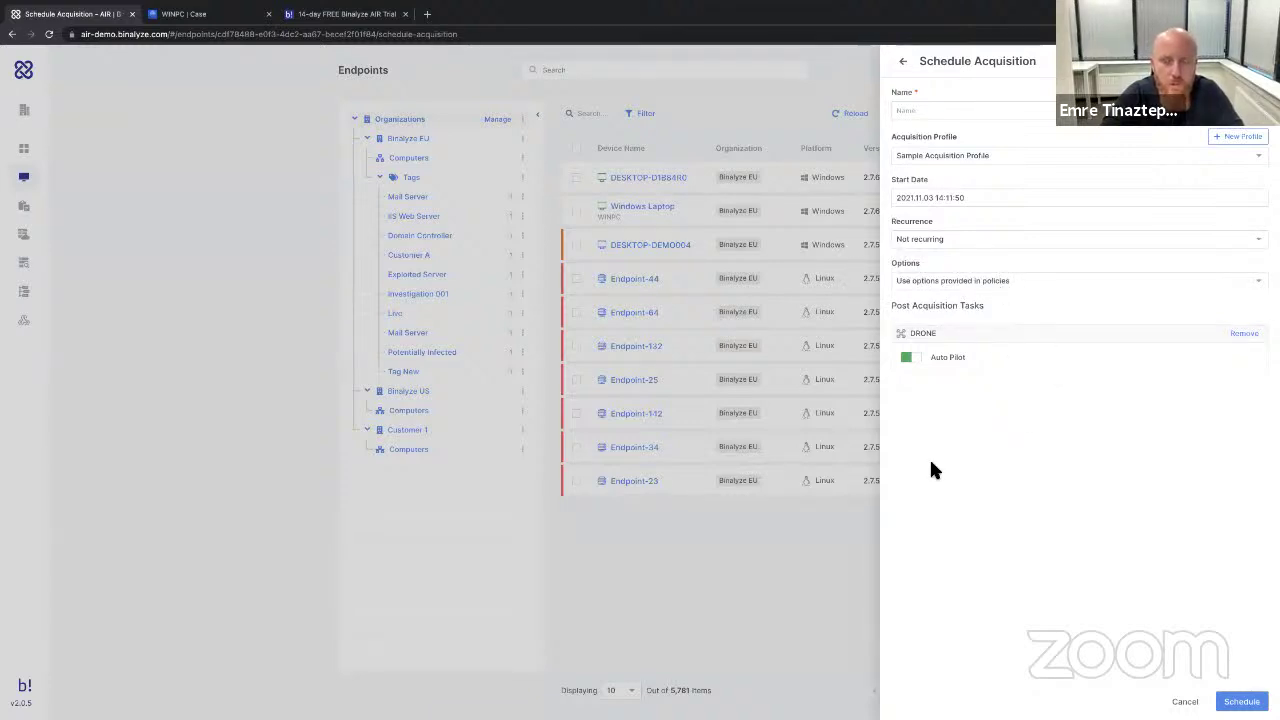
Pick Compromise Assessment, close the schedule form, and start a new acquisition profile from Acquire.
left_click(958, 155)
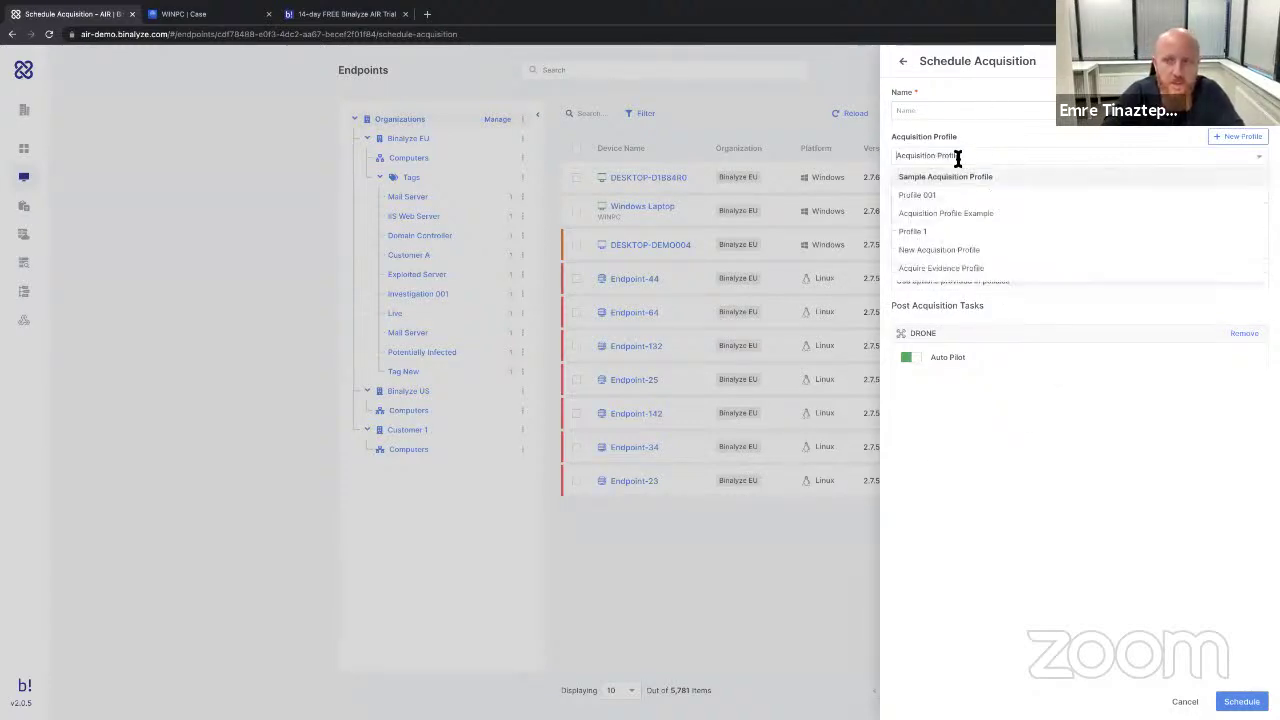
scroll(936, 237, "down", 2)
left_click(925, 231)
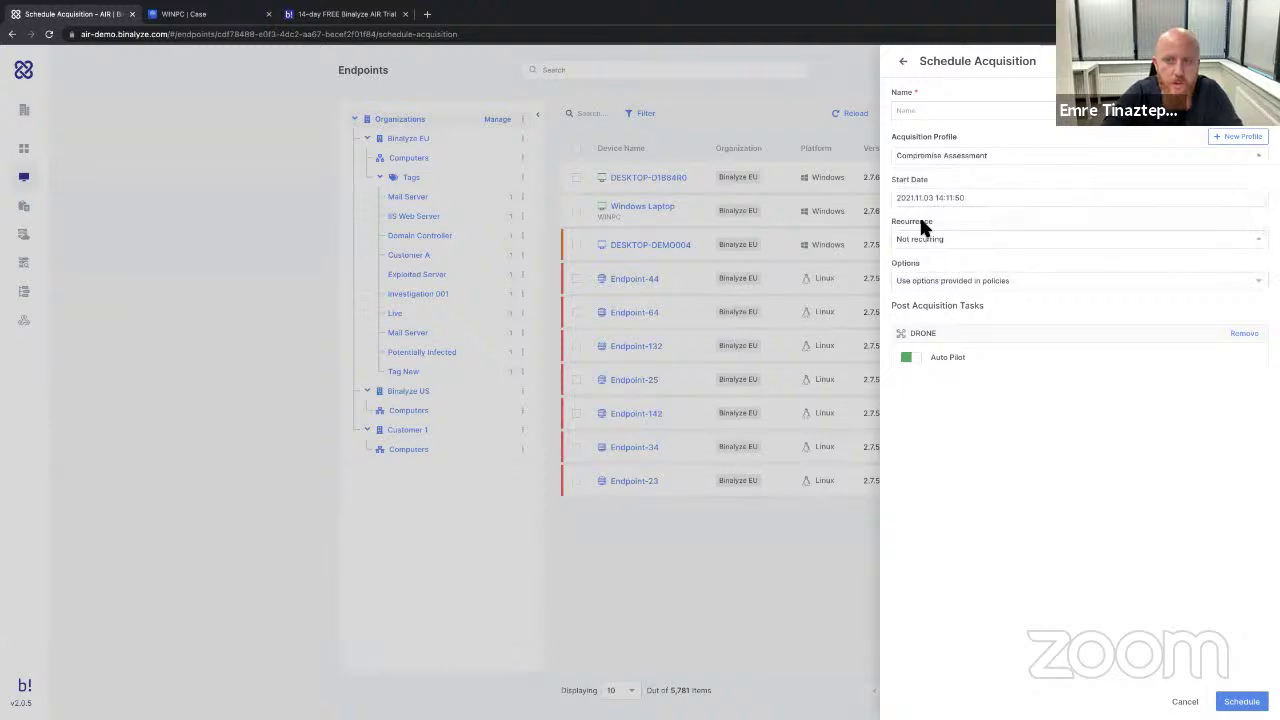
key("Escape")
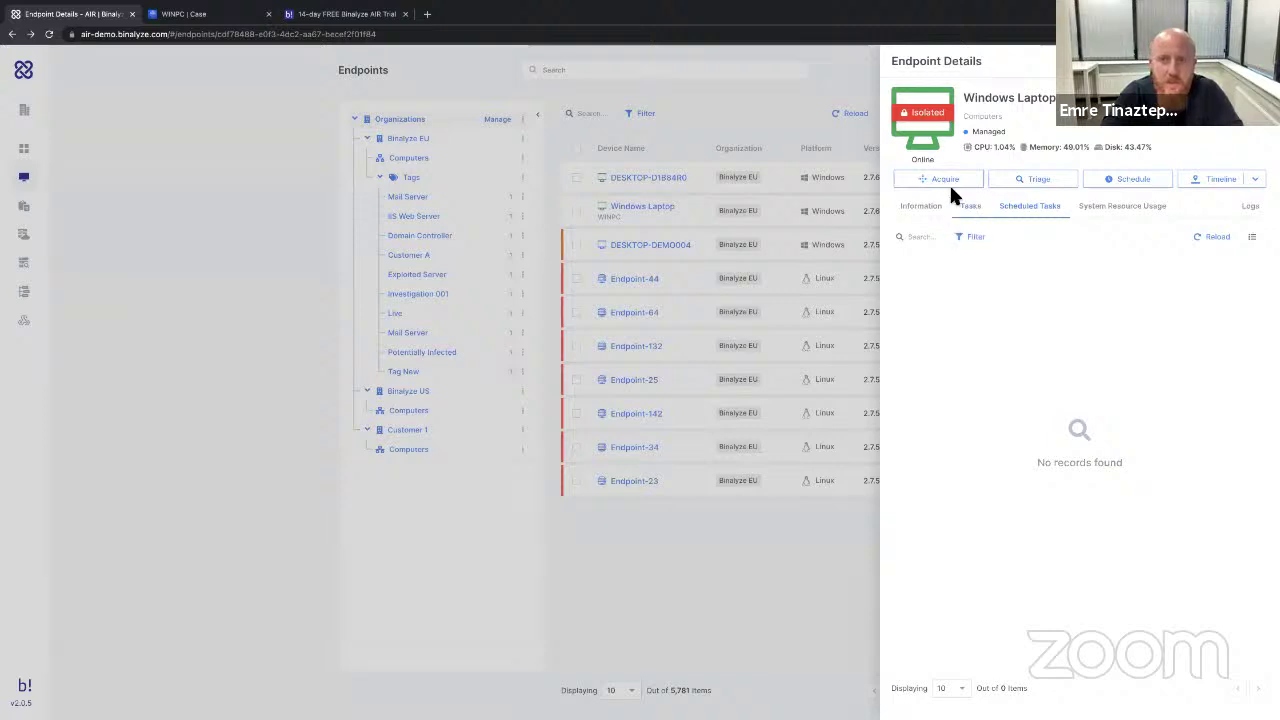
left_click(940, 180)
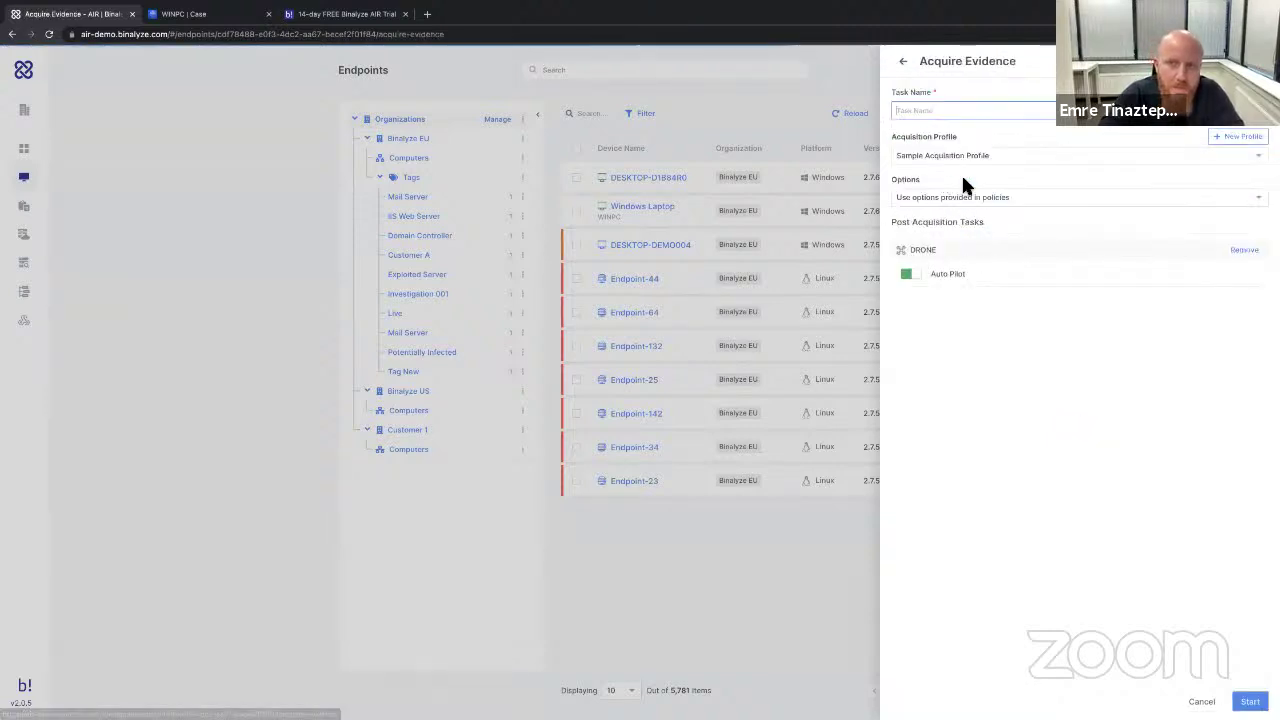
left_click(1238, 146)
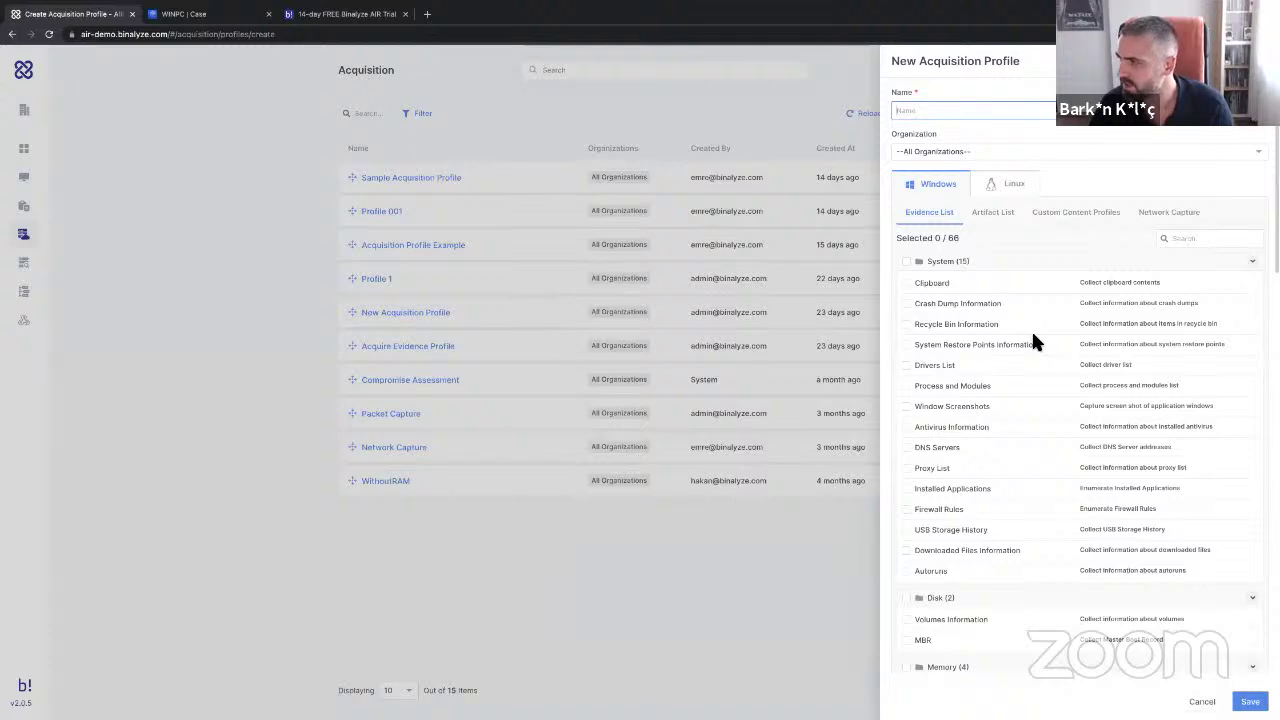
scroll(1033, 340, "down", 1)
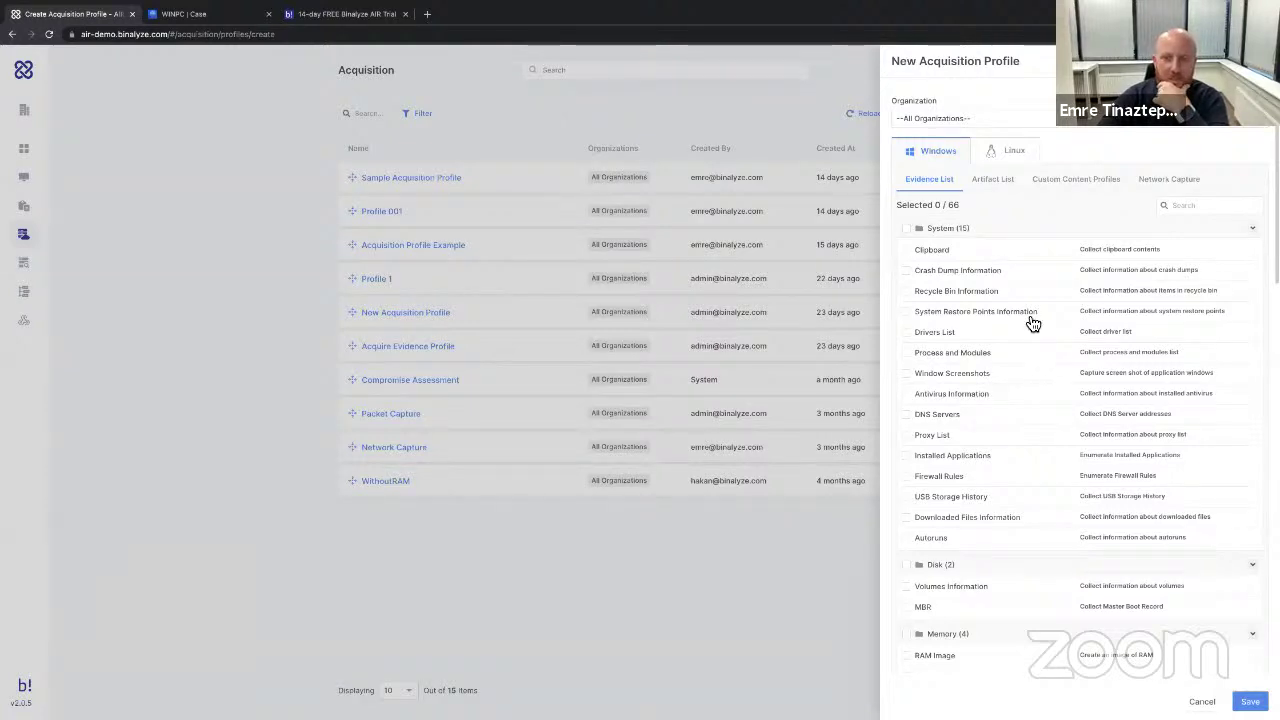
scroll(1023, 475, "down", 4)
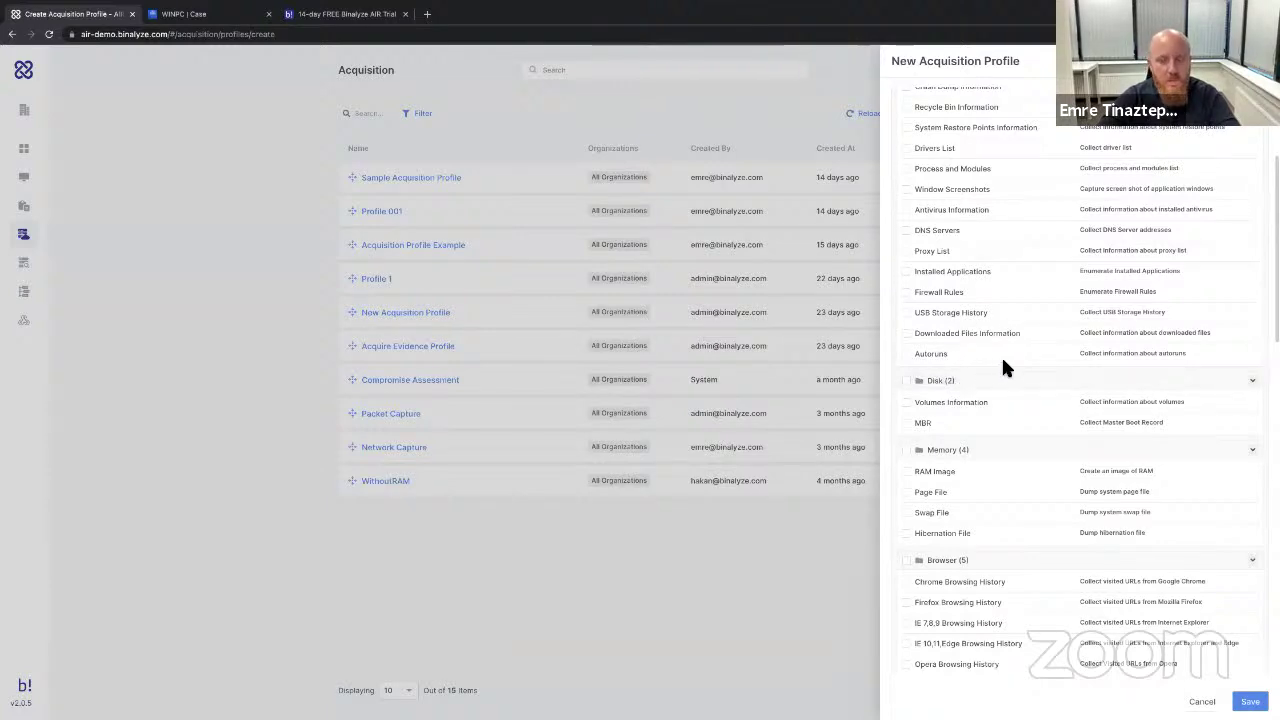
scroll(1001, 355, "down", 4)
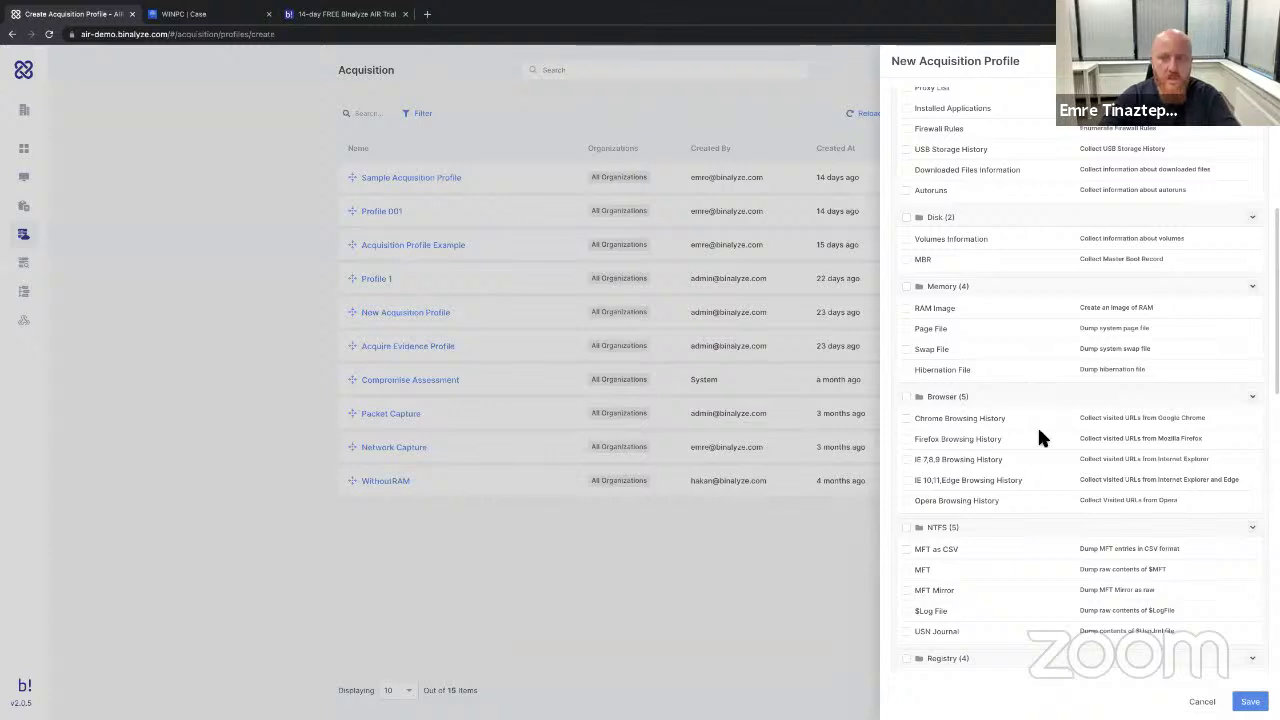
scroll(960, 487, "down", 5)
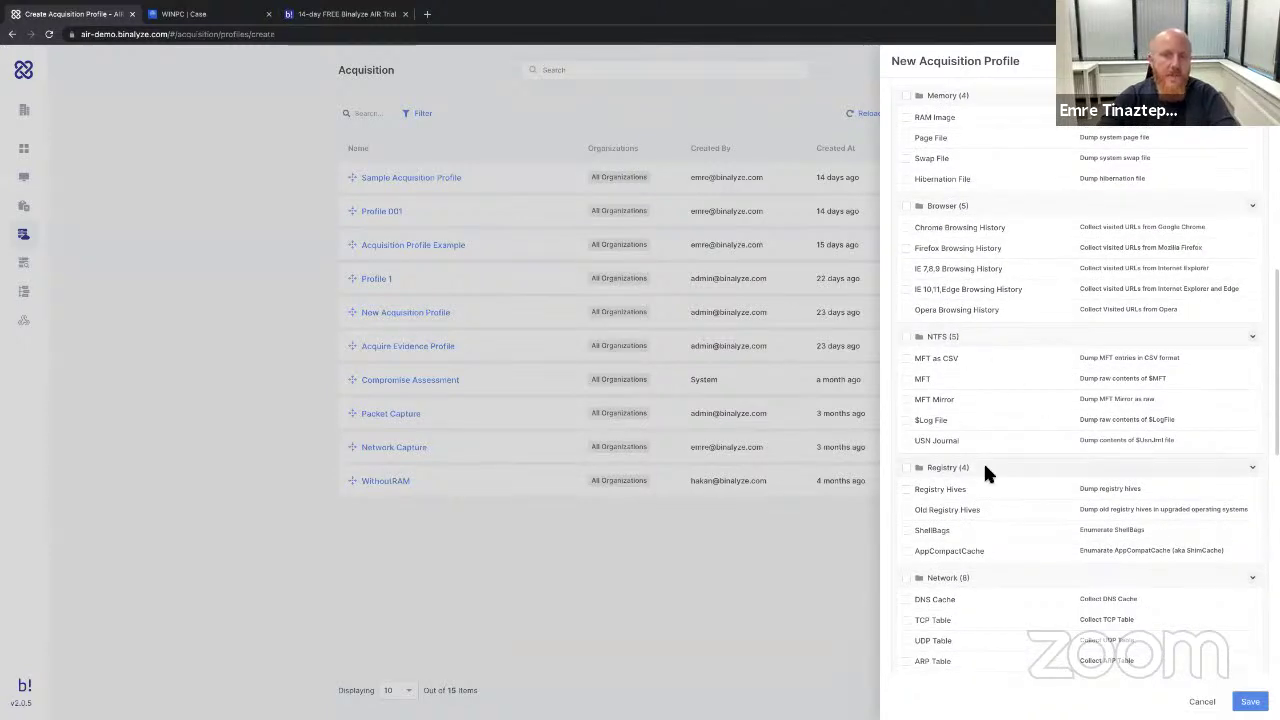
scroll(947, 406, "down", 3)
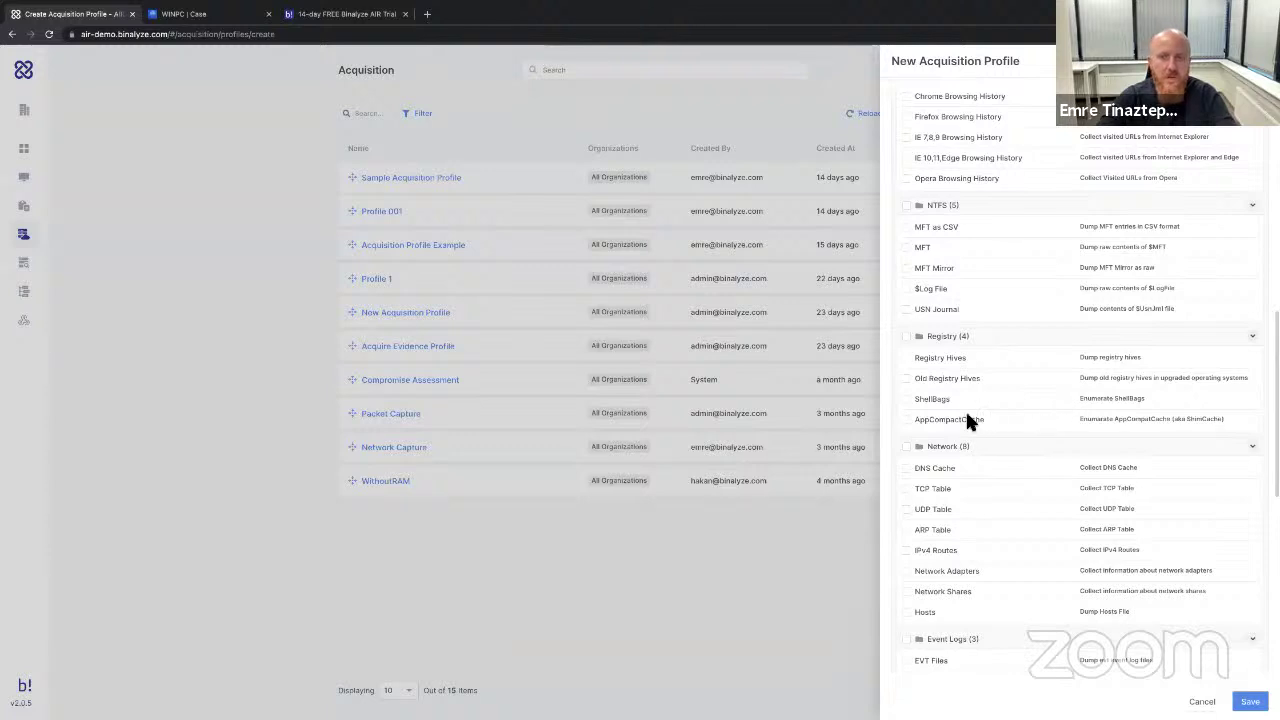
scroll(995, 446, "down", 2)
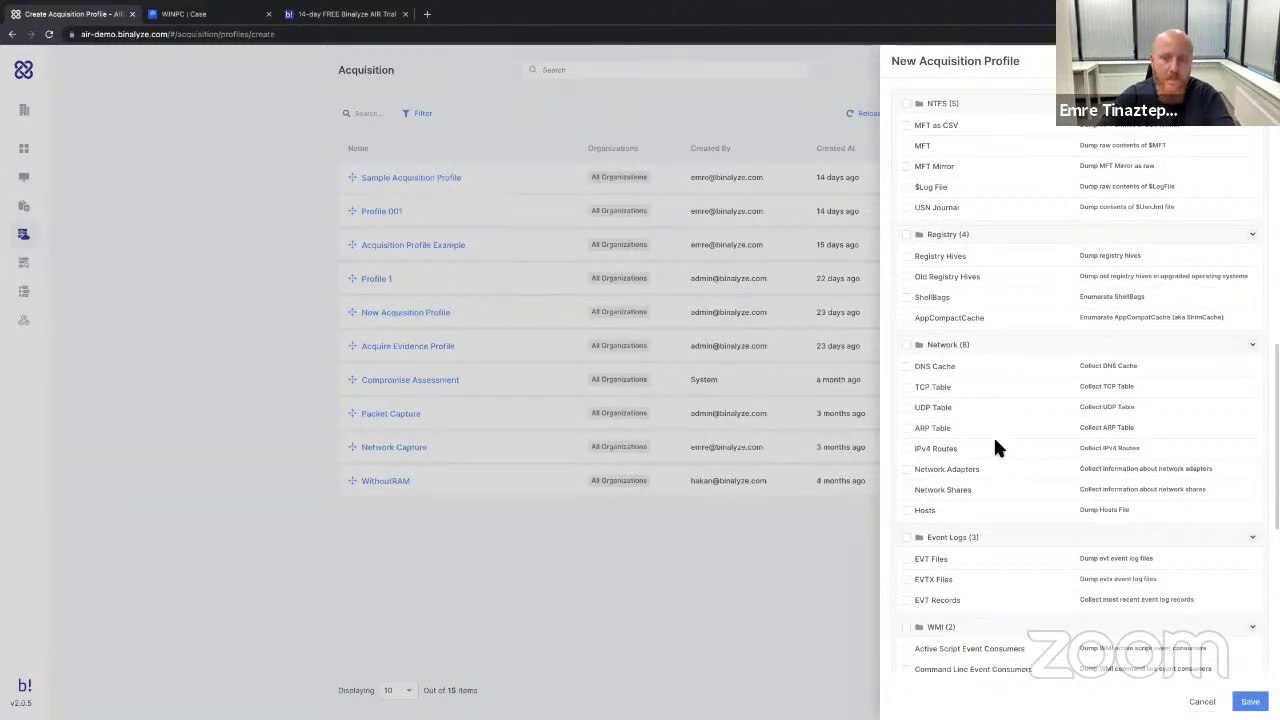
scroll(992, 470, "down", 3)
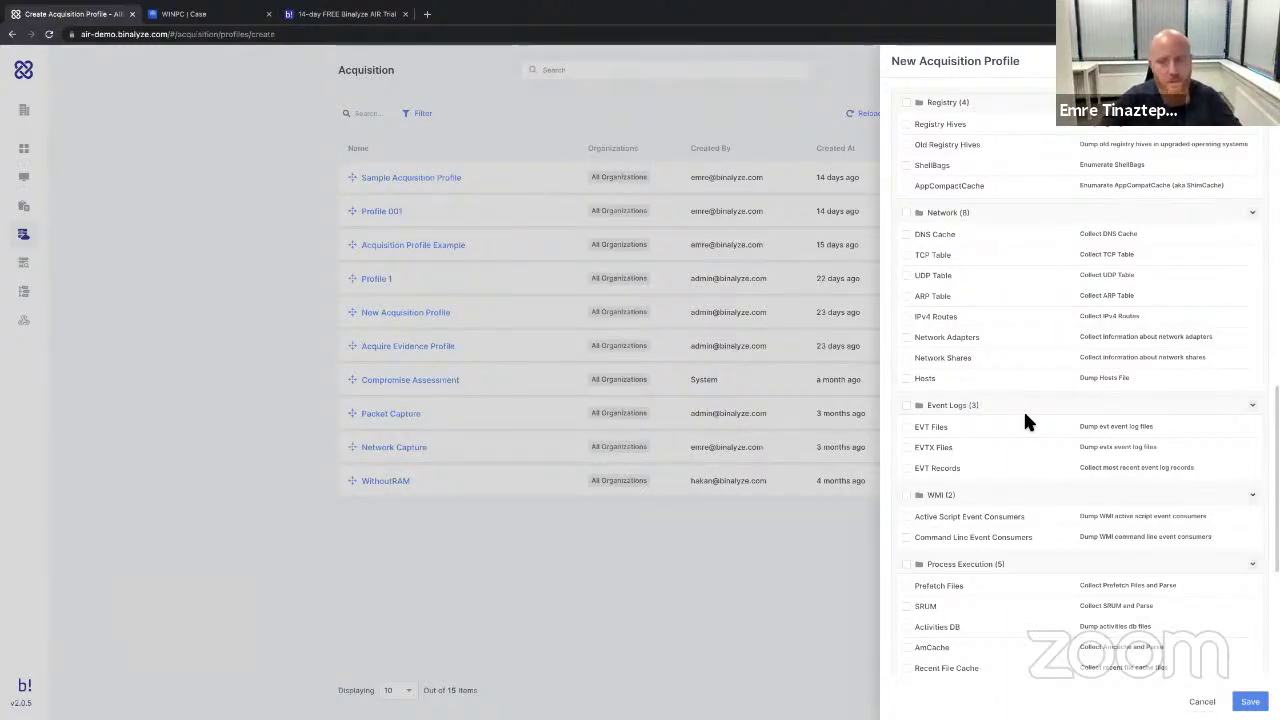
scroll(1043, 270, "down", 3)
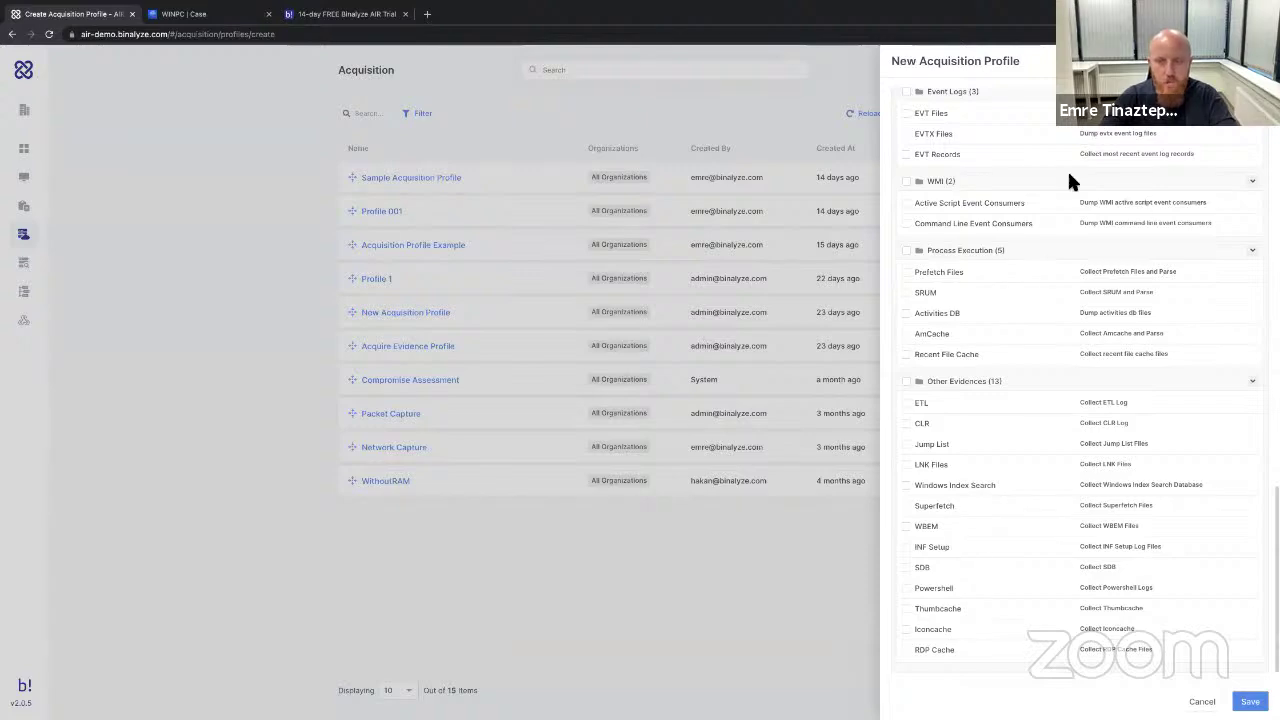
scroll(1067, 168, "up", 10)
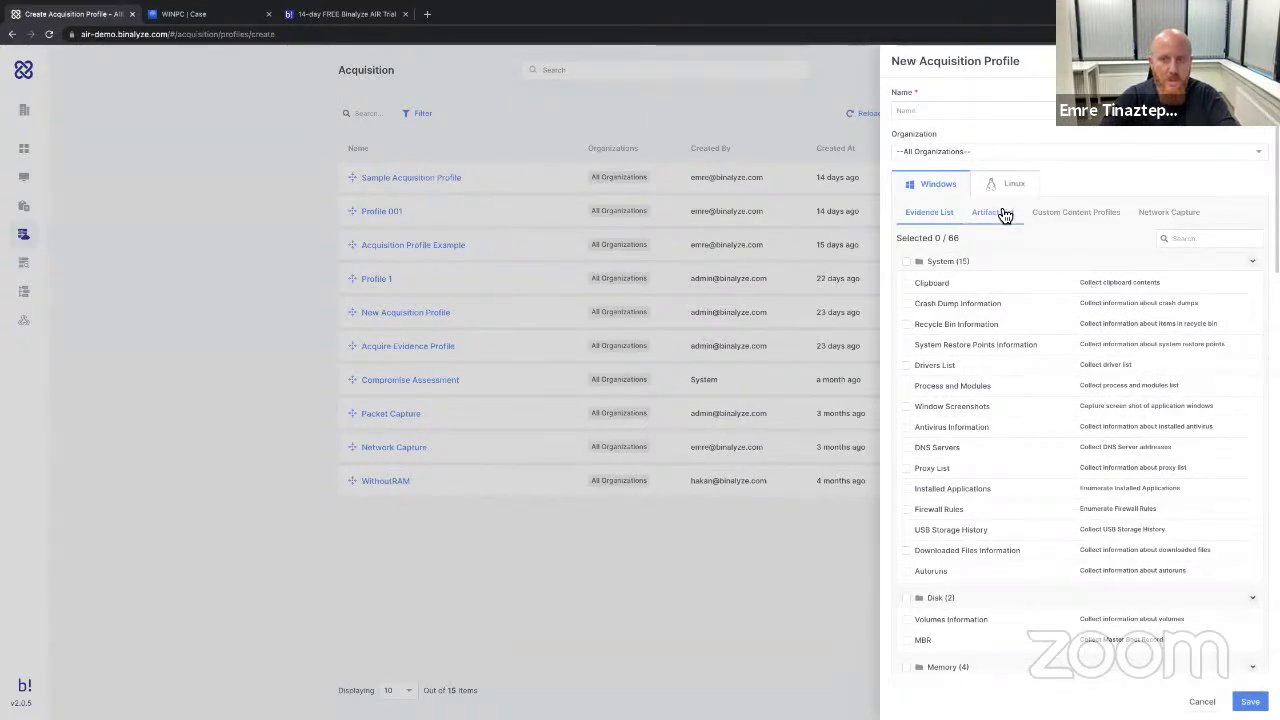
Add the custom content path Users\*\Documents\*.pdf to the new acquisition profile.
left_click(1003, 214)
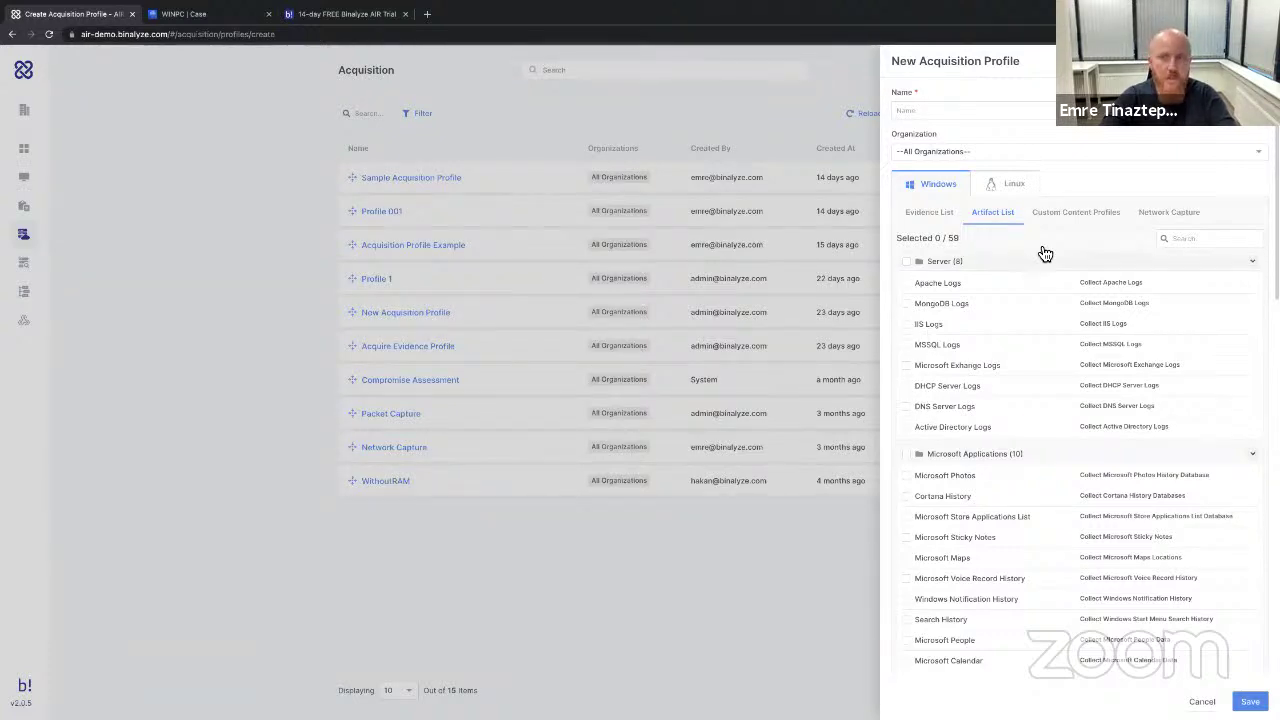
left_click(1072, 221)
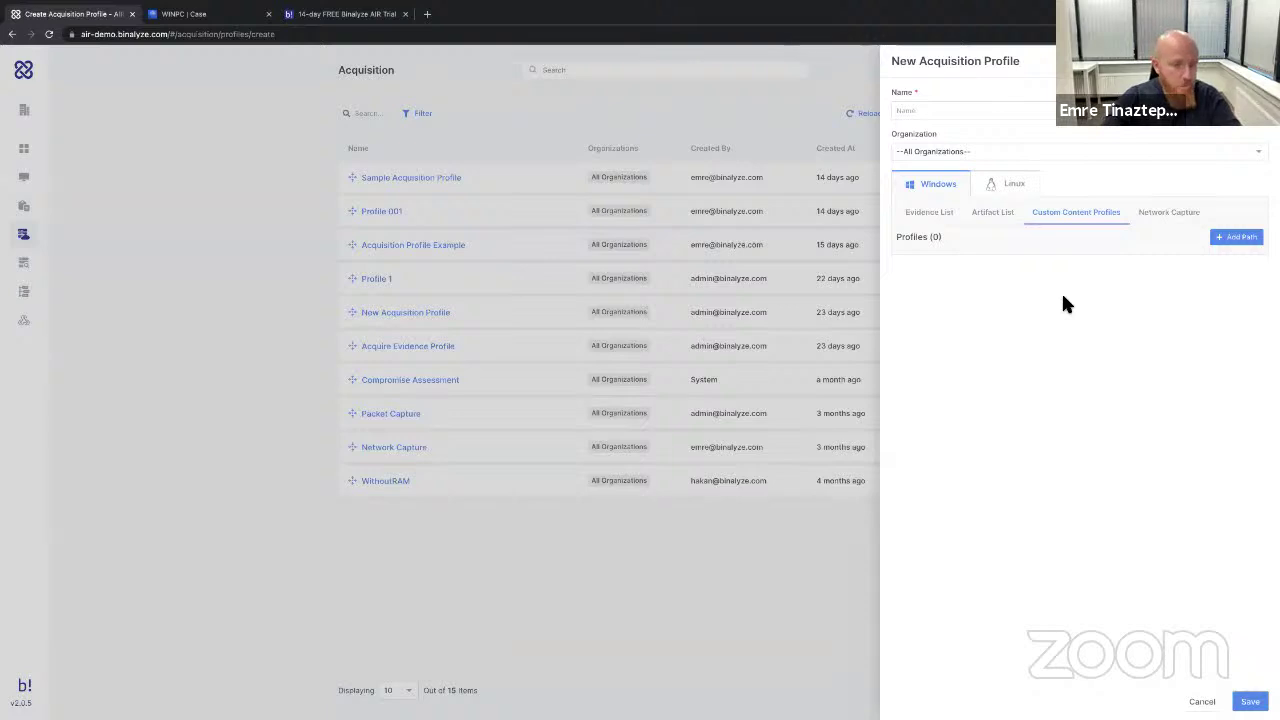
left_click(1241, 237)
left_click(1017, 338)
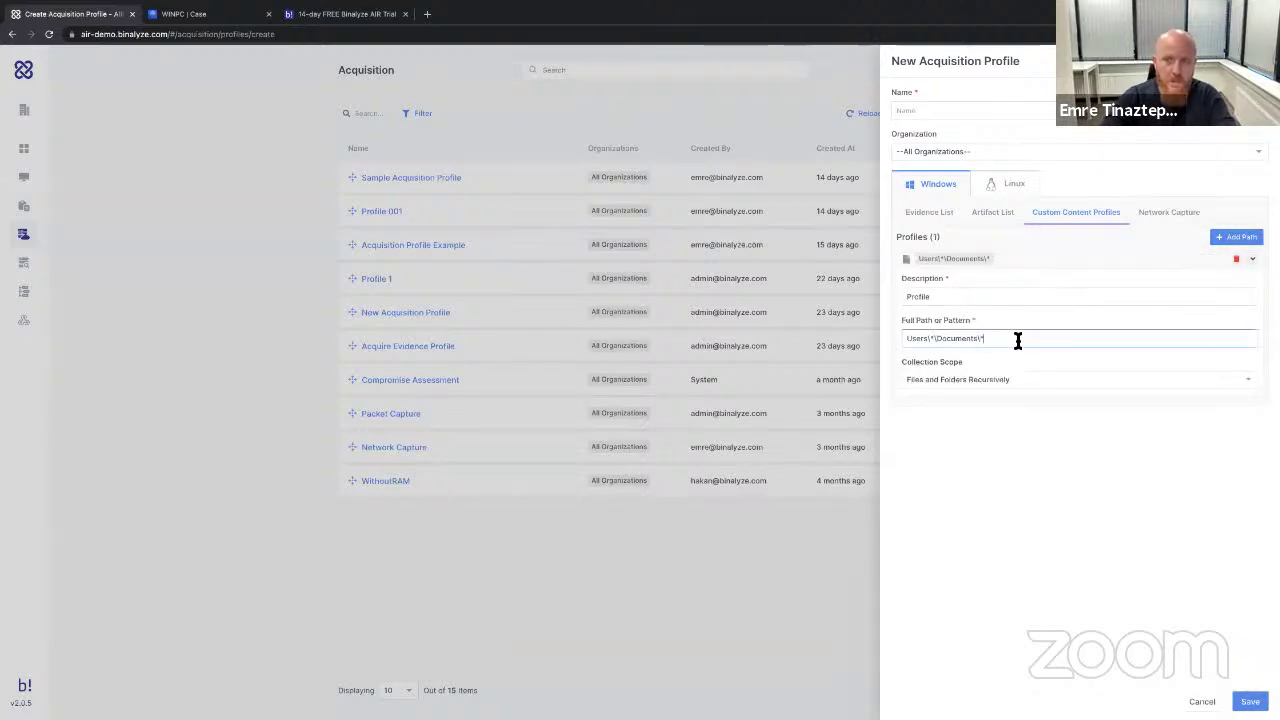
type(".pdf")
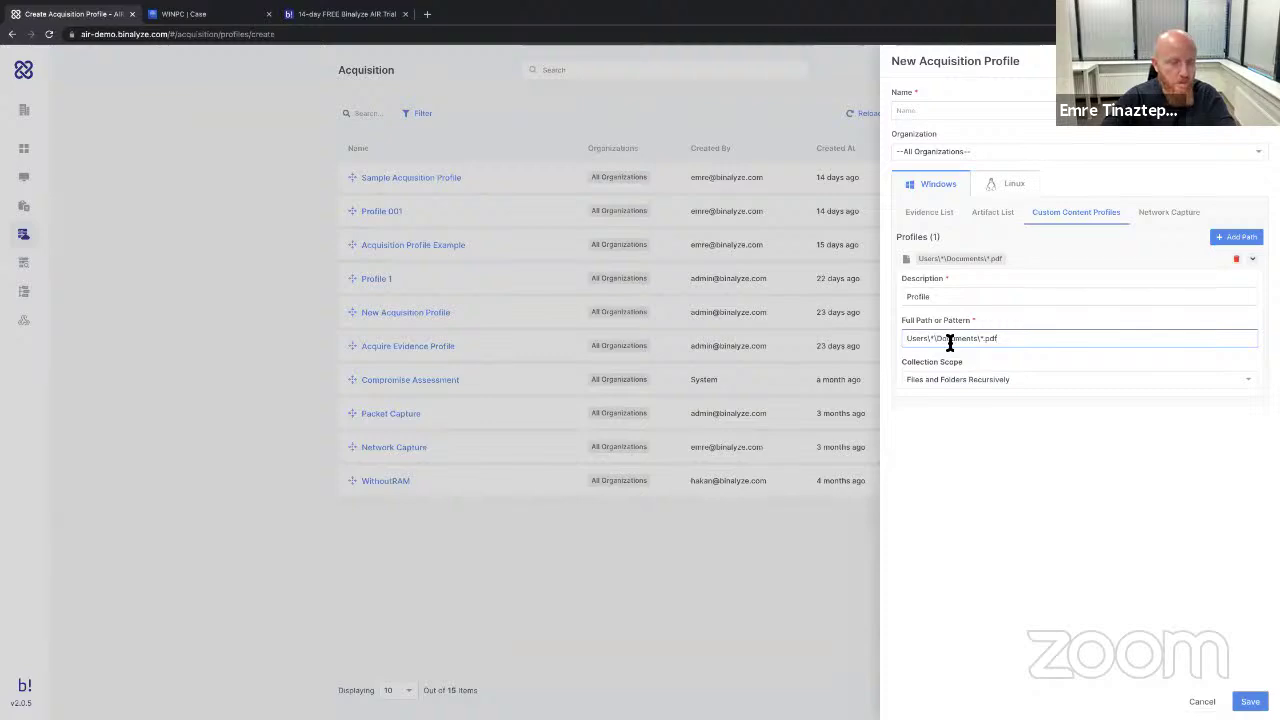
scroll(1001, 341, "up", 5)
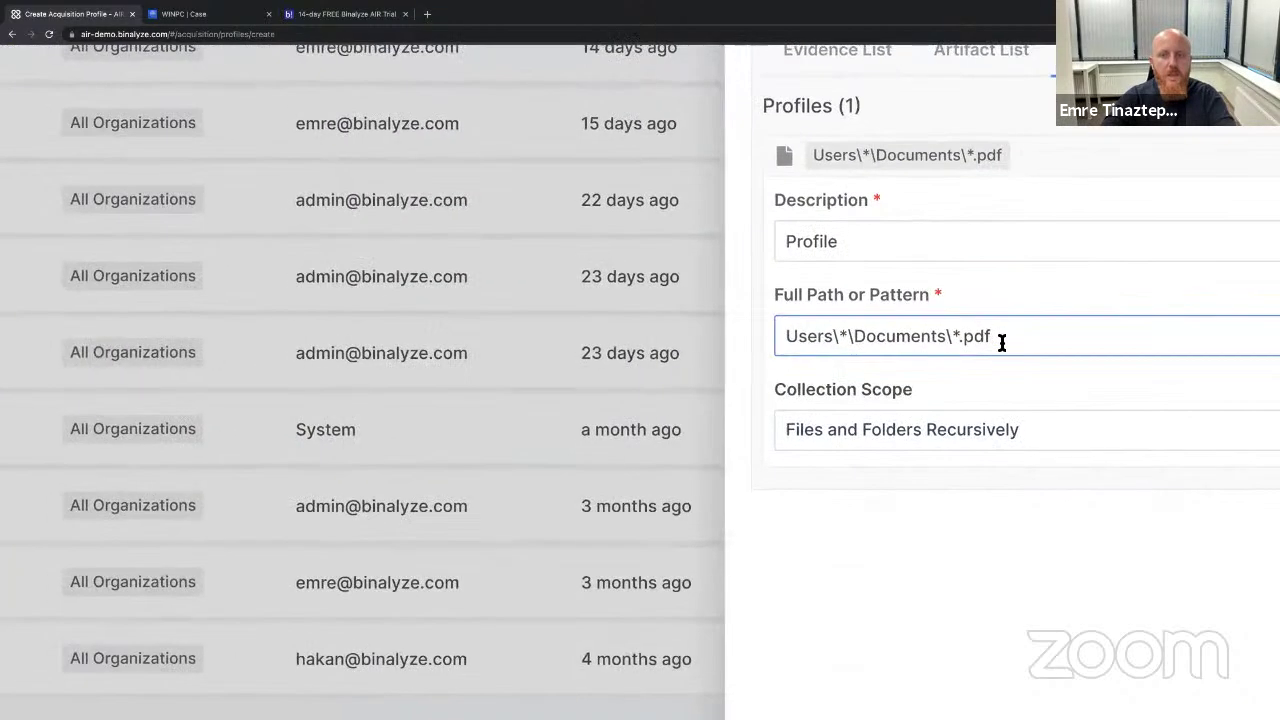
scroll(1010, 344, "down", 5)
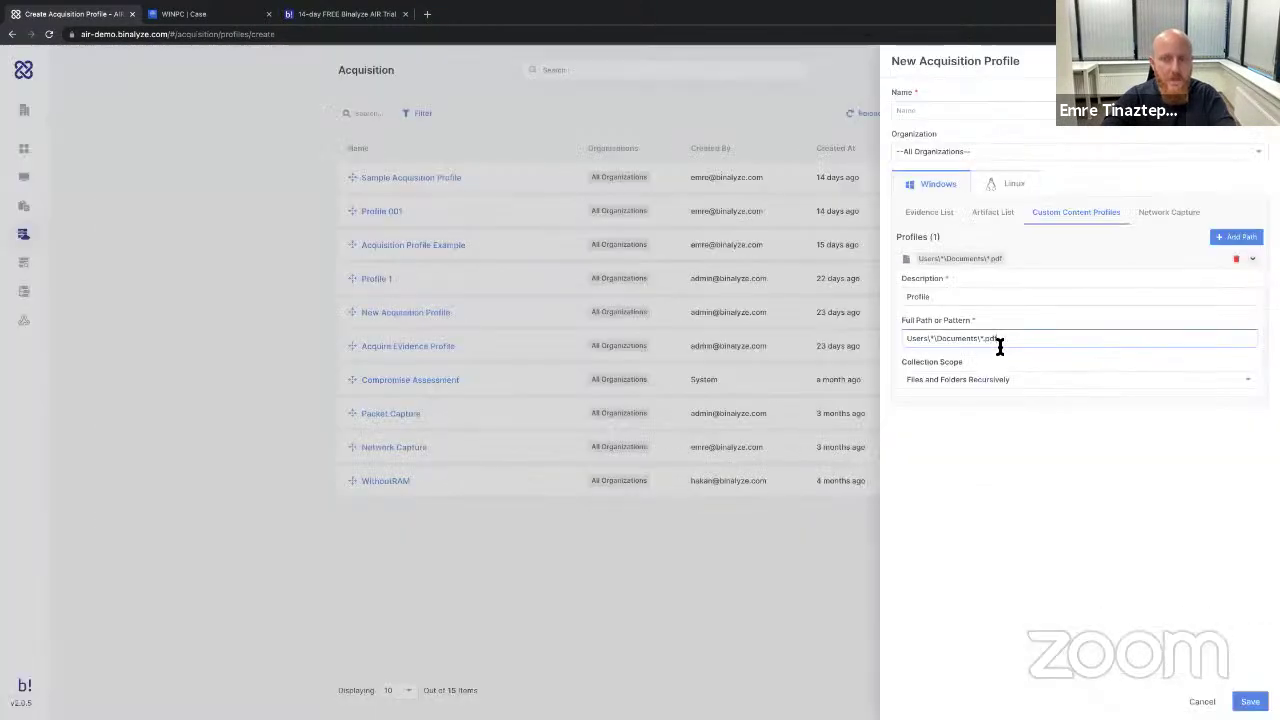
left_click(1175, 221)
Turn on PCAP capture and set the capture duration to 04 mins 02 secs.
right_click(937, 242)
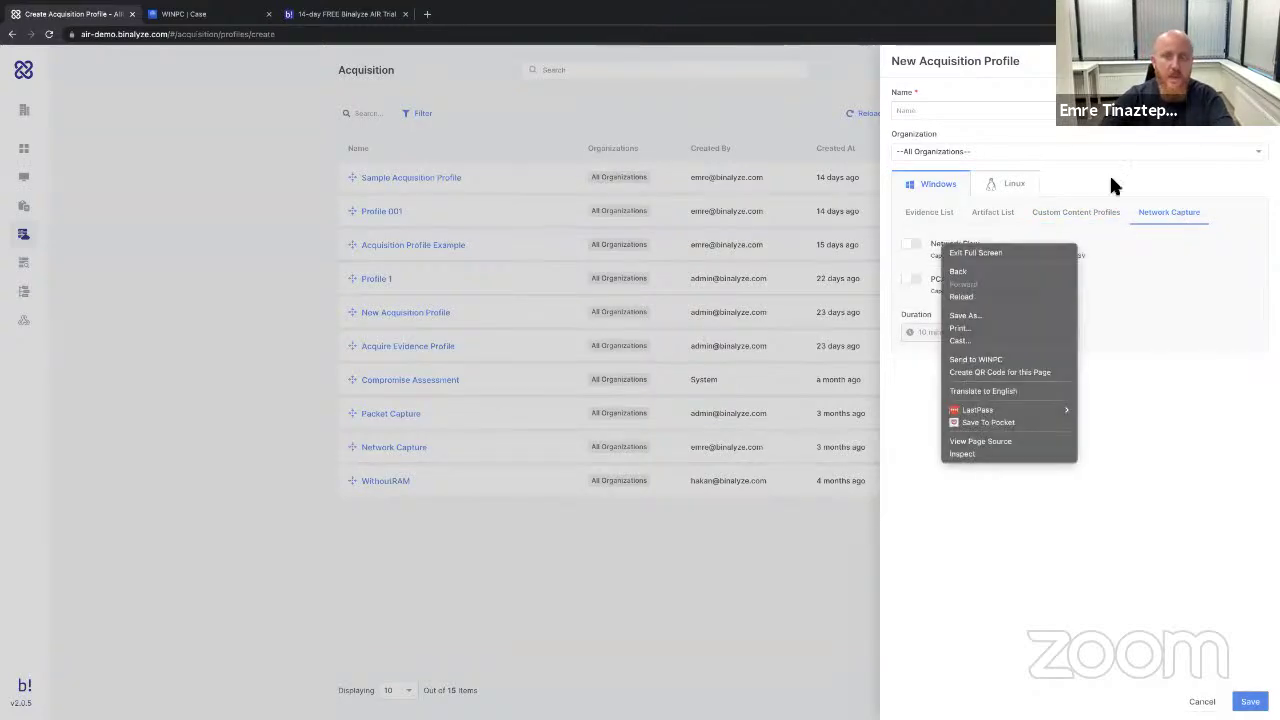
left_click(1065, 391)
right_click(1065, 391)
left_click(1092, 388)
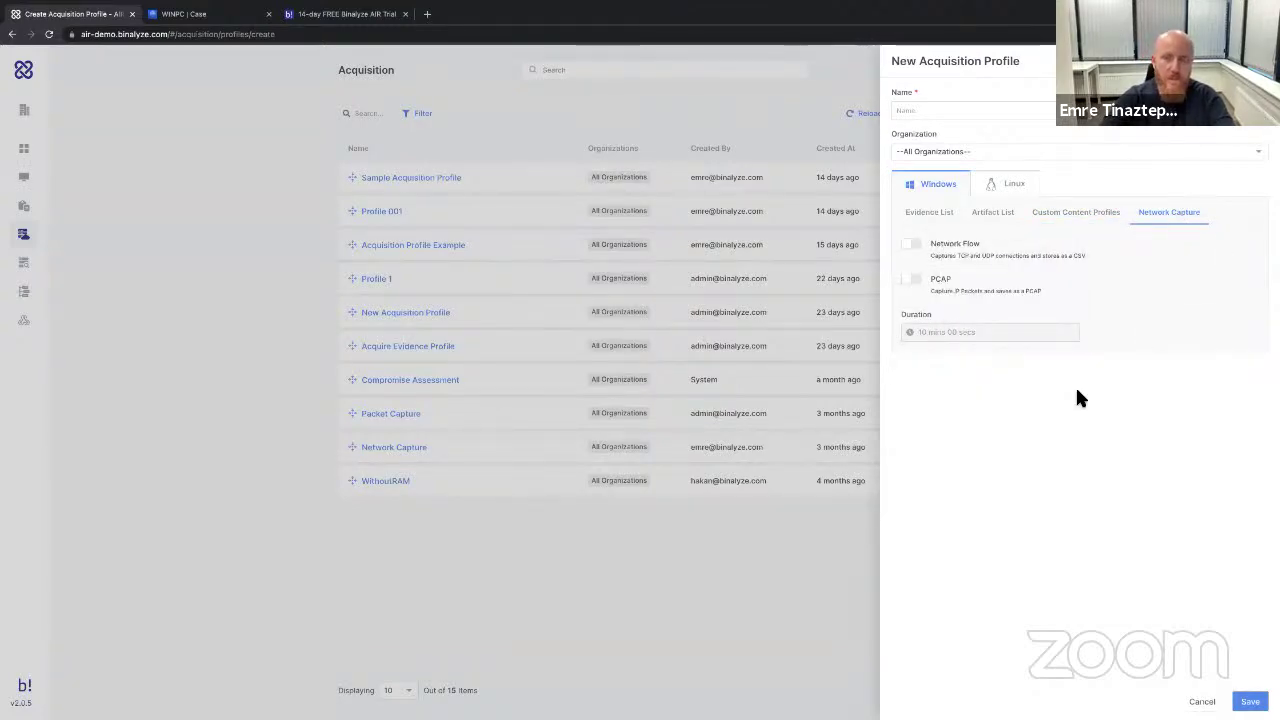
scroll(1075, 390, "up", 5)
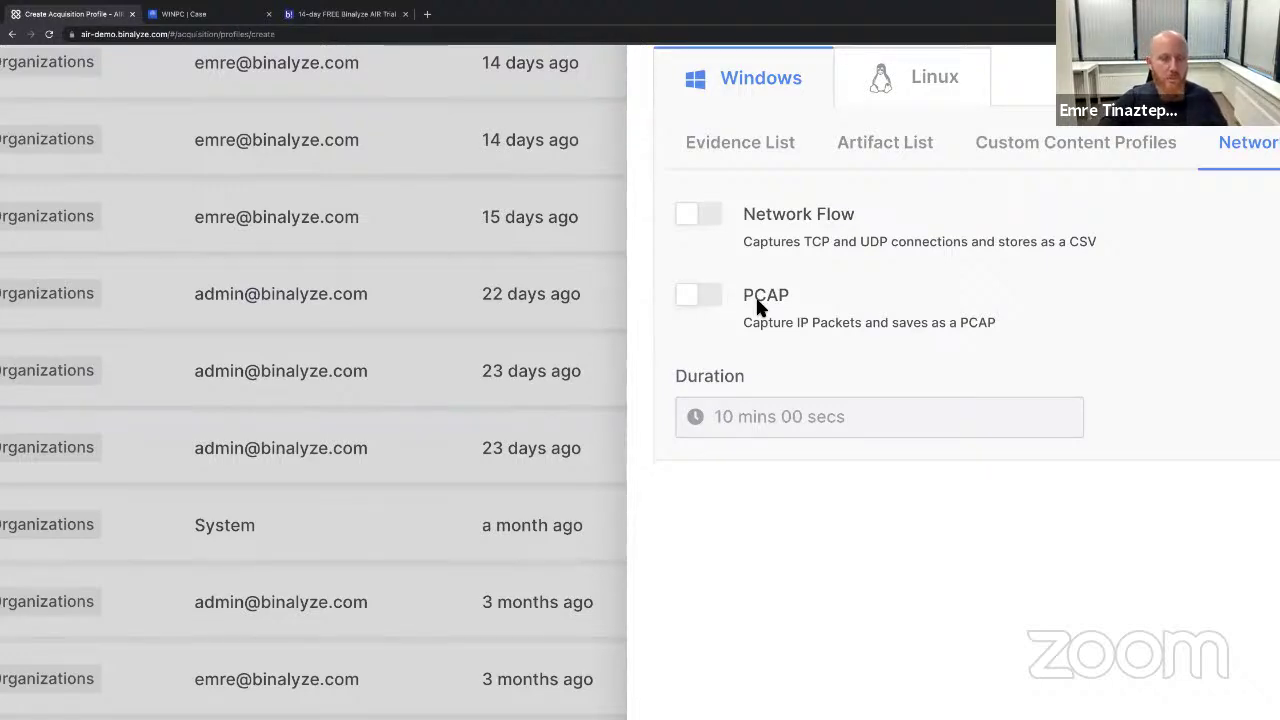
scroll(755, 295, "down", 5)
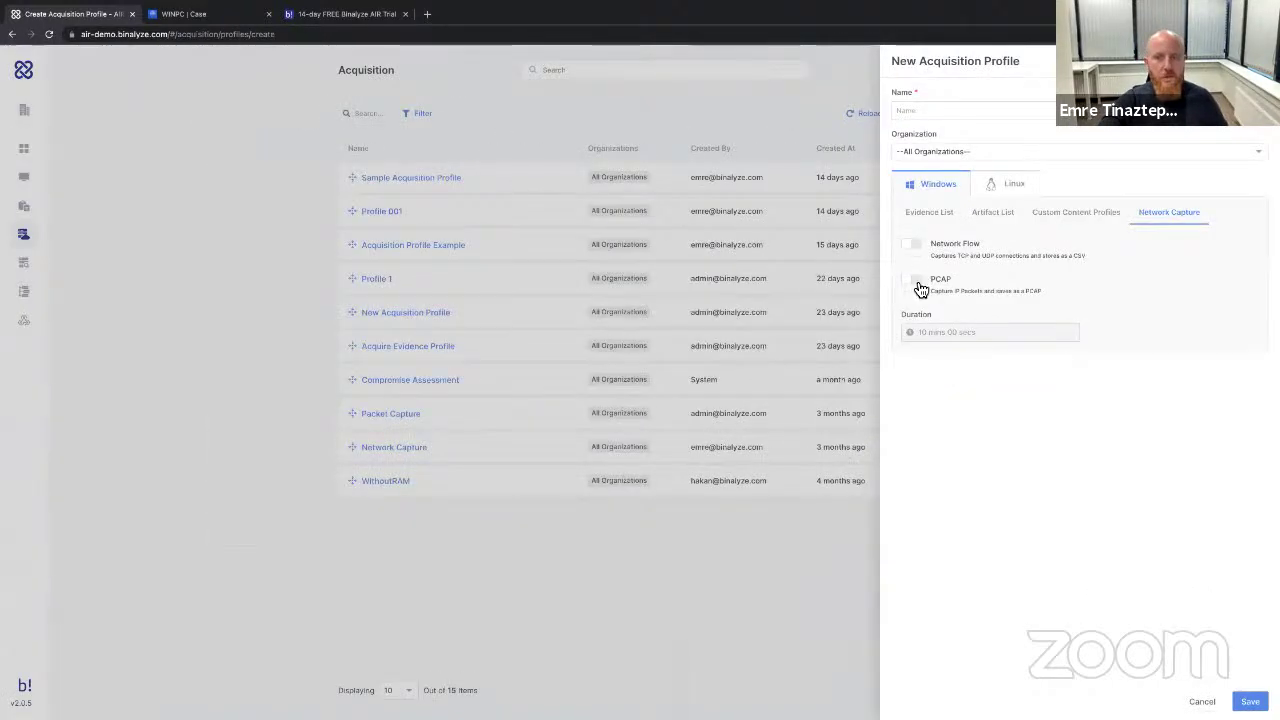
left_click(918, 284)
left_click(946, 338)
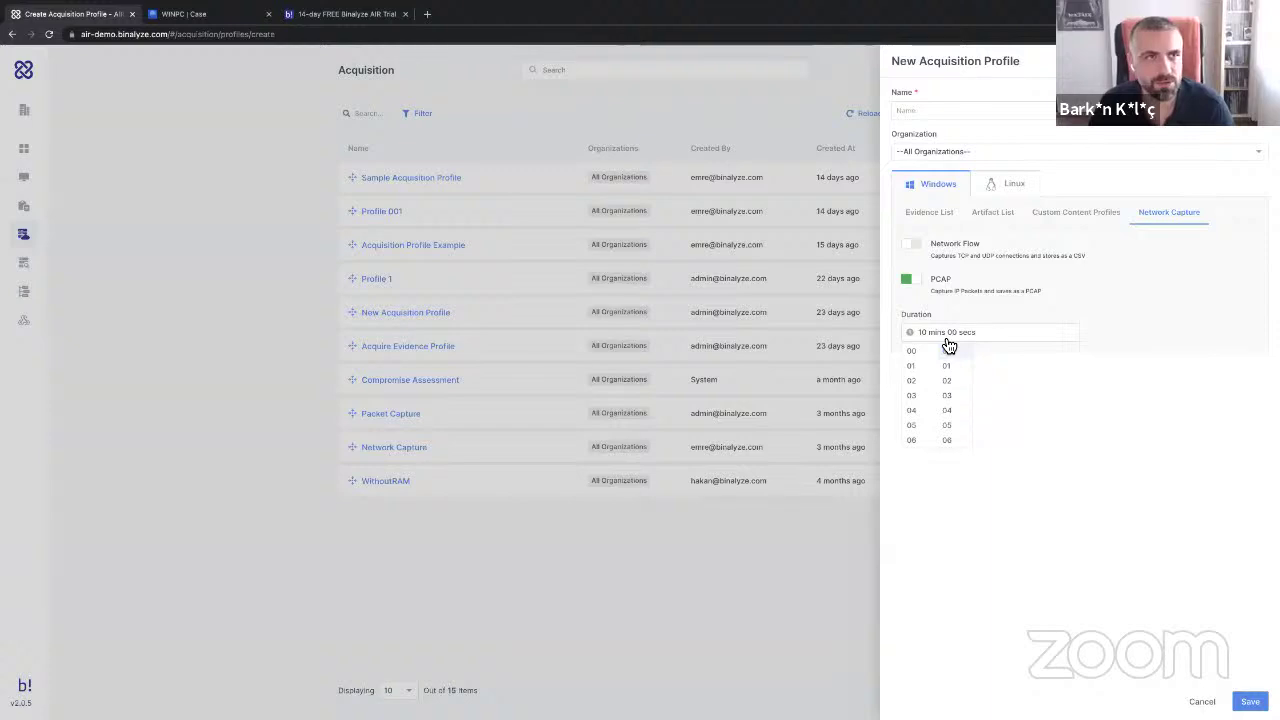
left_click(922, 418)
left_click(1073, 399)
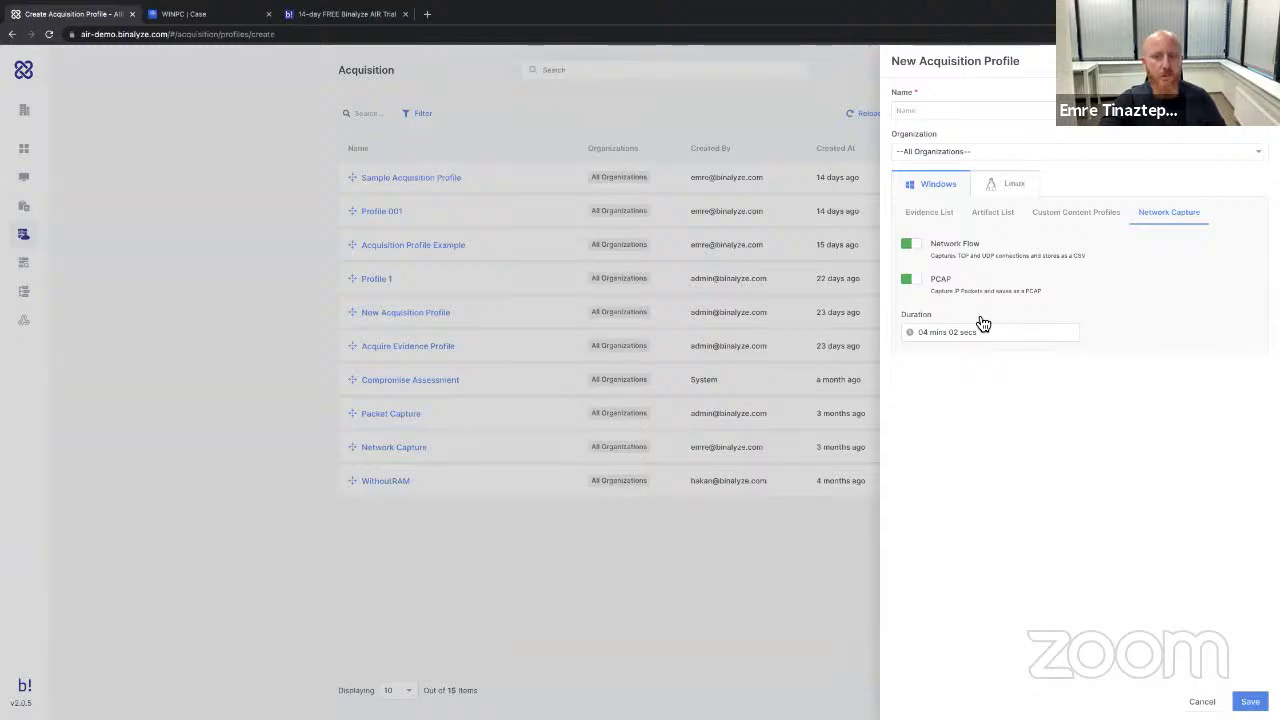
Review the Windows evidence and custom content tabs, then discard the new acquisition profile.
left_click(909, 220)
right_click(973, 207)
left_click(1006, 214)
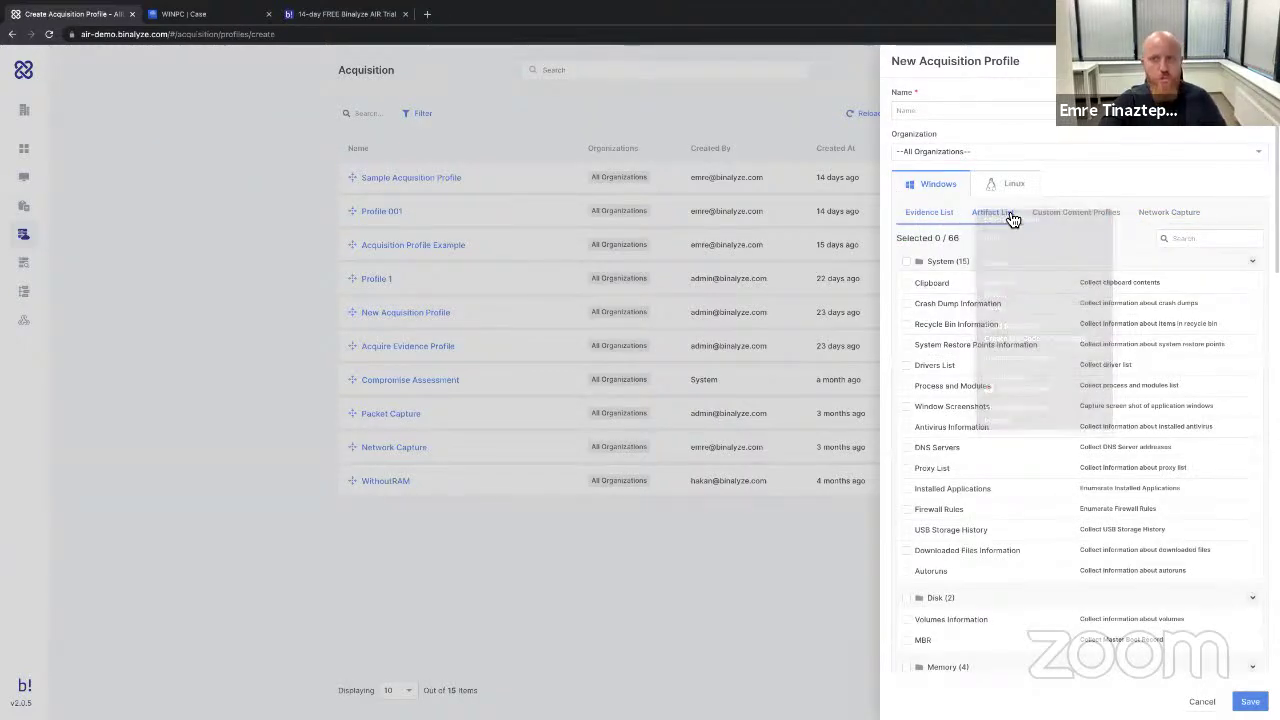
left_click(1010, 220)
left_click(1076, 215)
left_click(1170, 216)
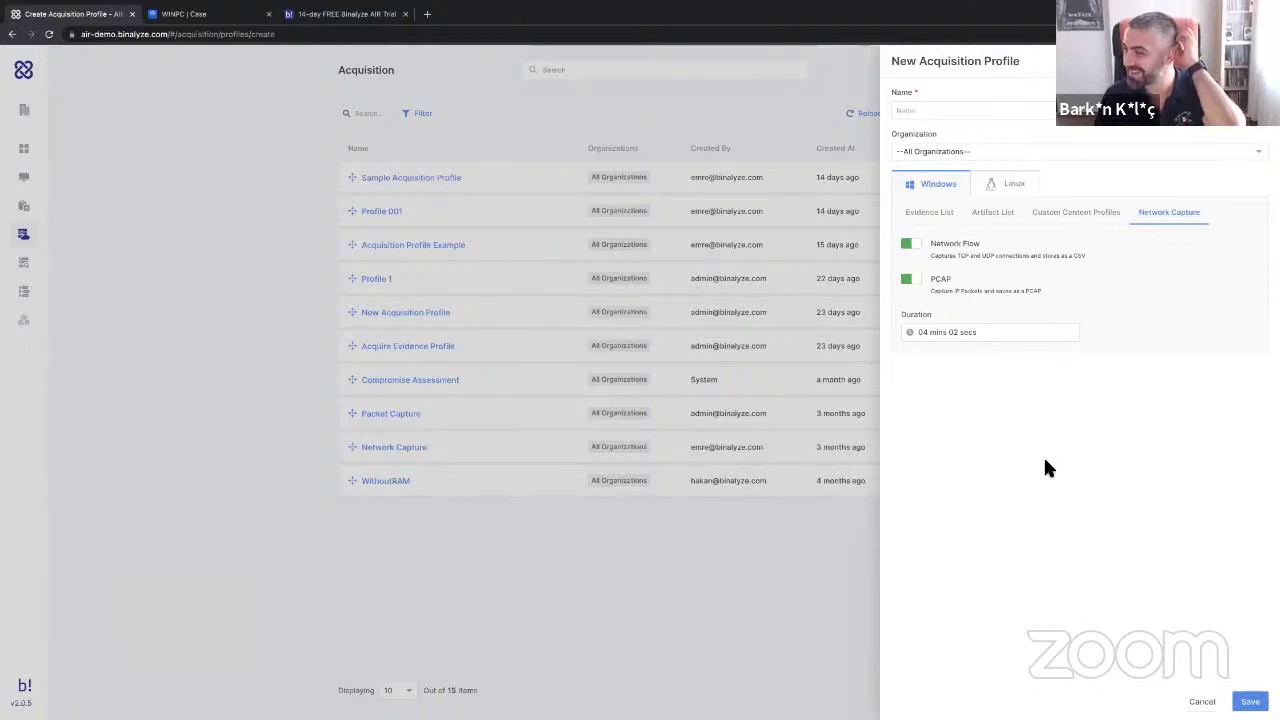
left_click(1206, 699)
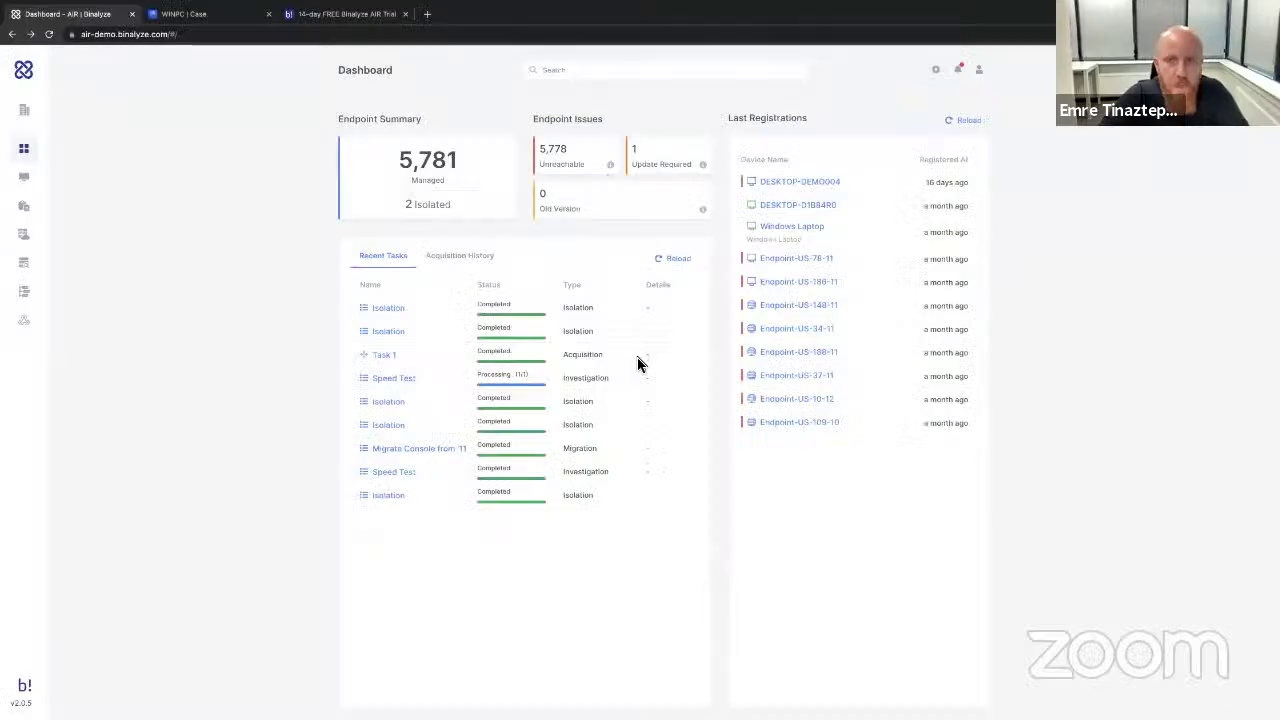
Go to Audit Logs from the administration menu, then reopen the administration sections list.
left_click(938, 74)
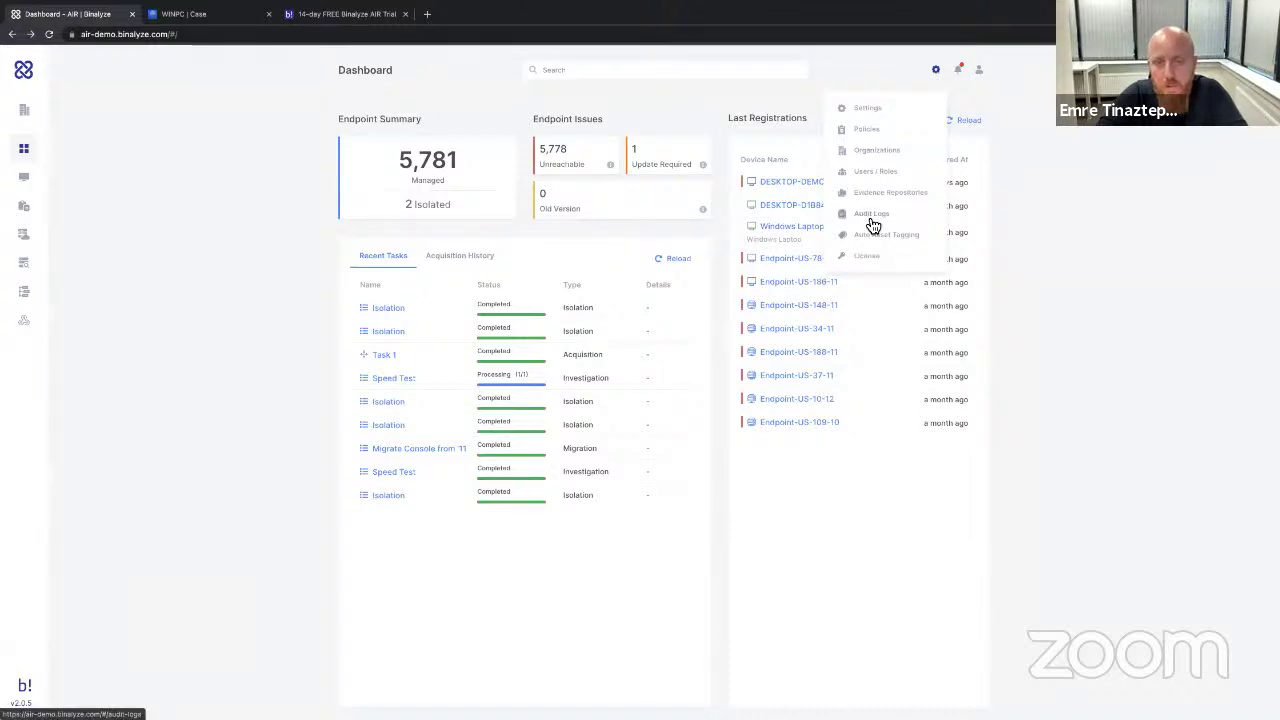
left_click(872, 226)
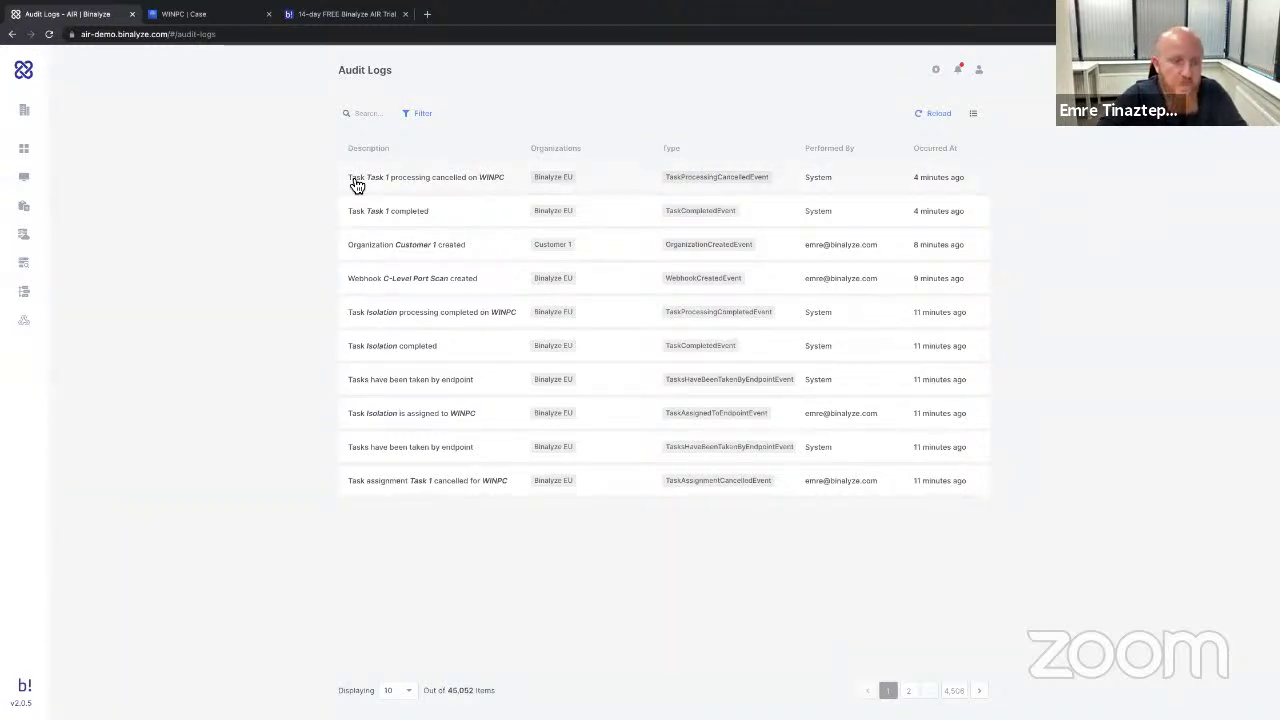
left_click(936, 70)
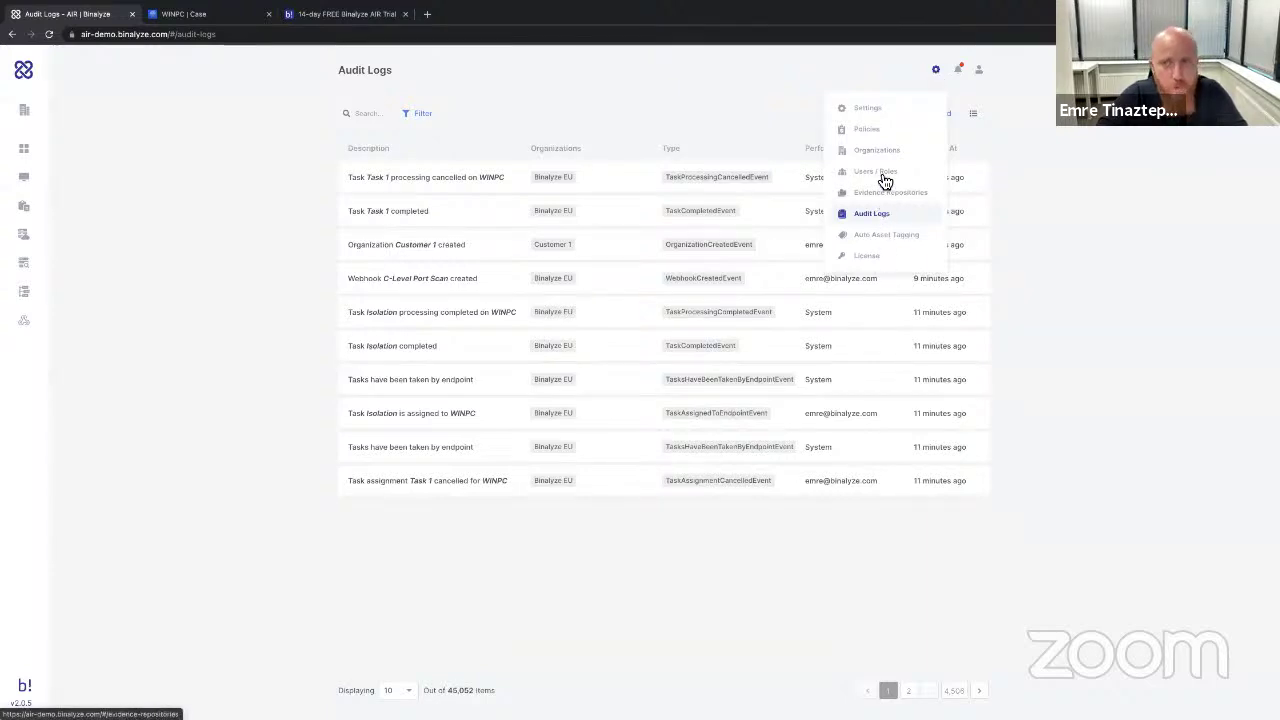
Step through the General, Connection, Agent and Console settings to the Azure AD SSO page.
left_click(880, 110)
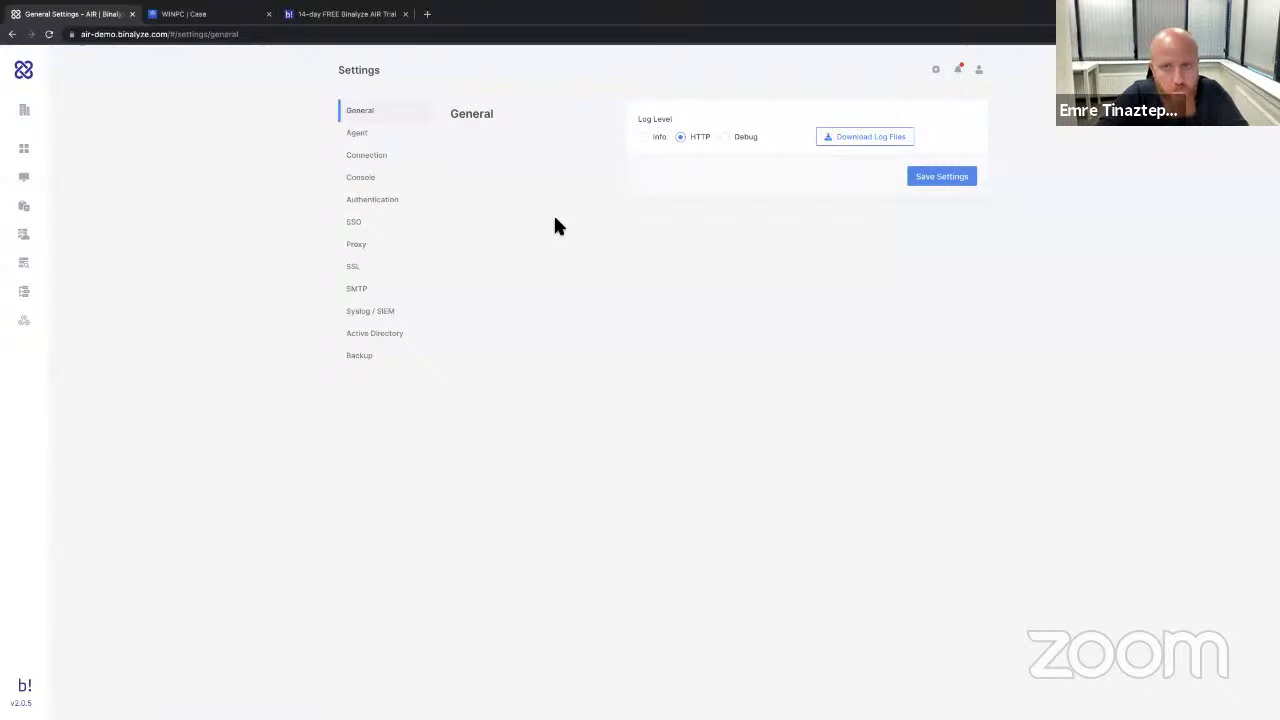
left_click(405, 161)
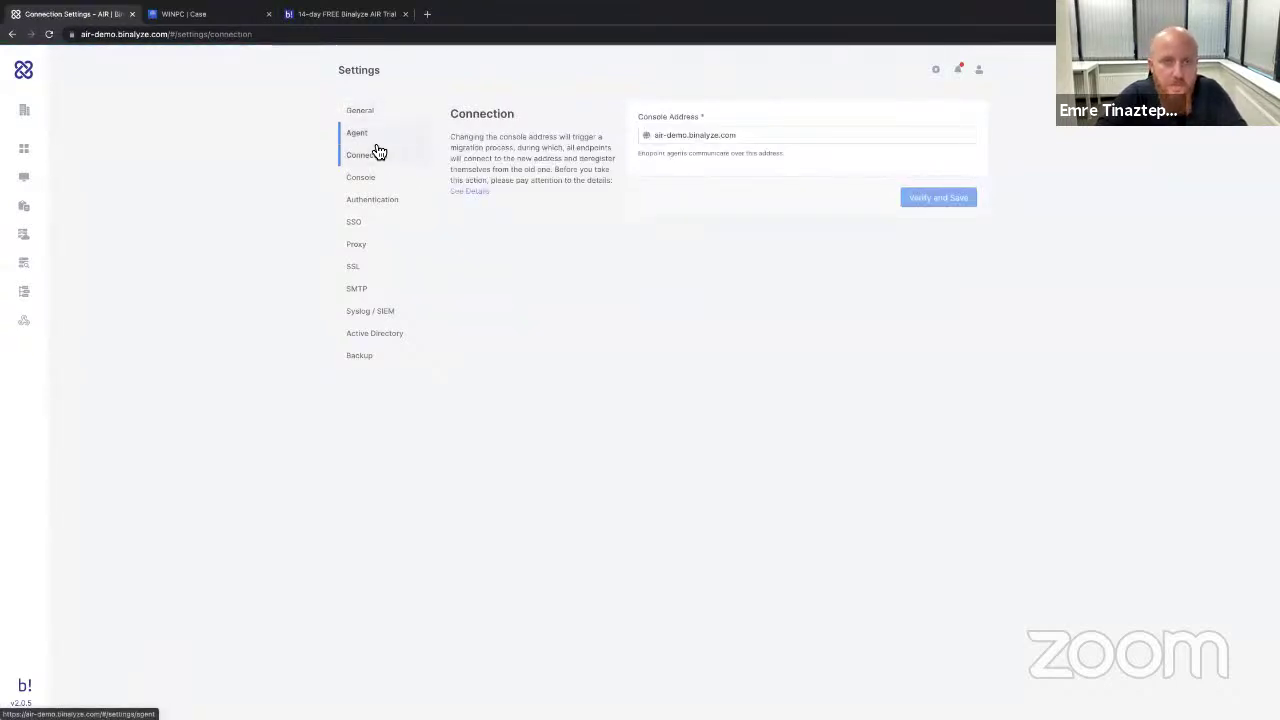
left_click(372, 140)
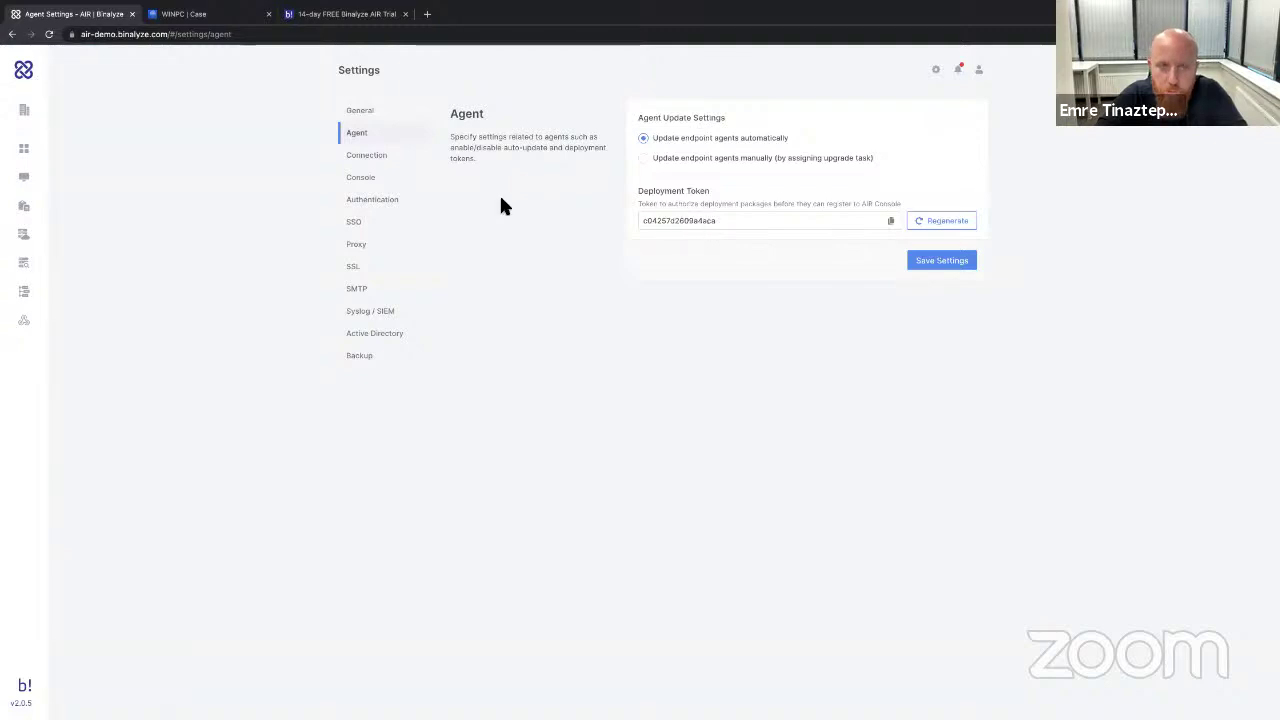
left_click(370, 181)
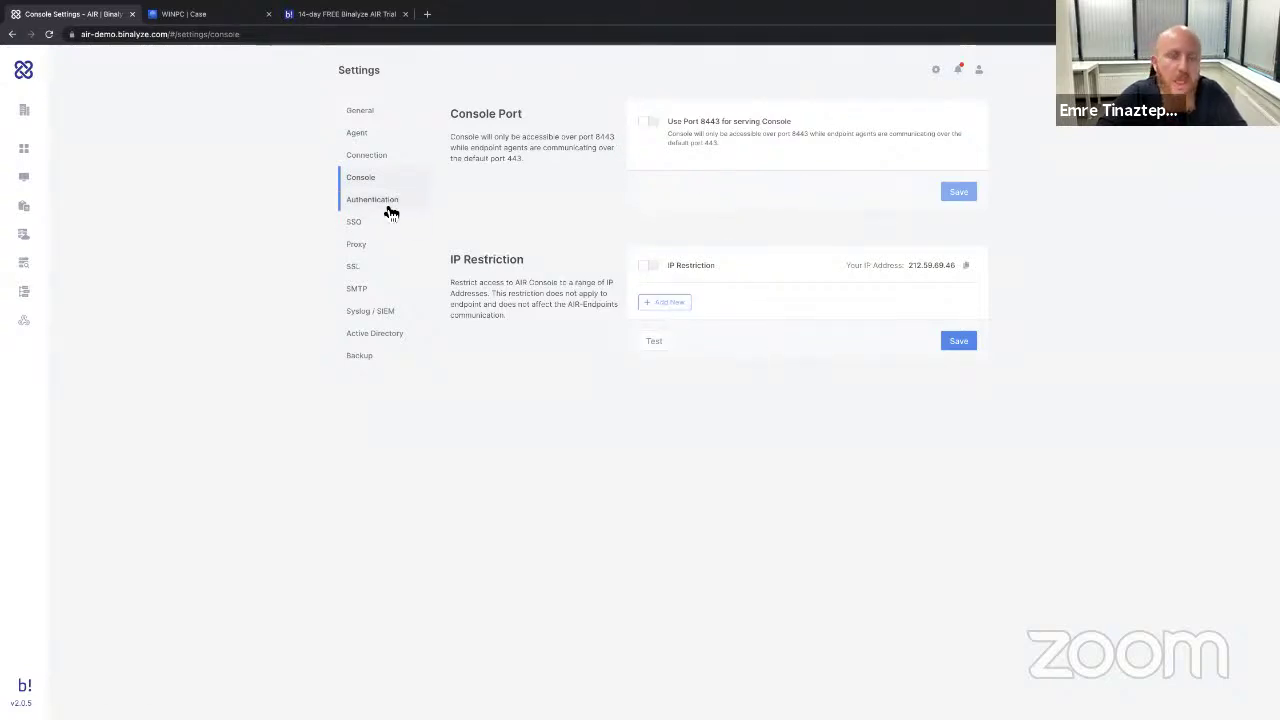
left_click(363, 226)
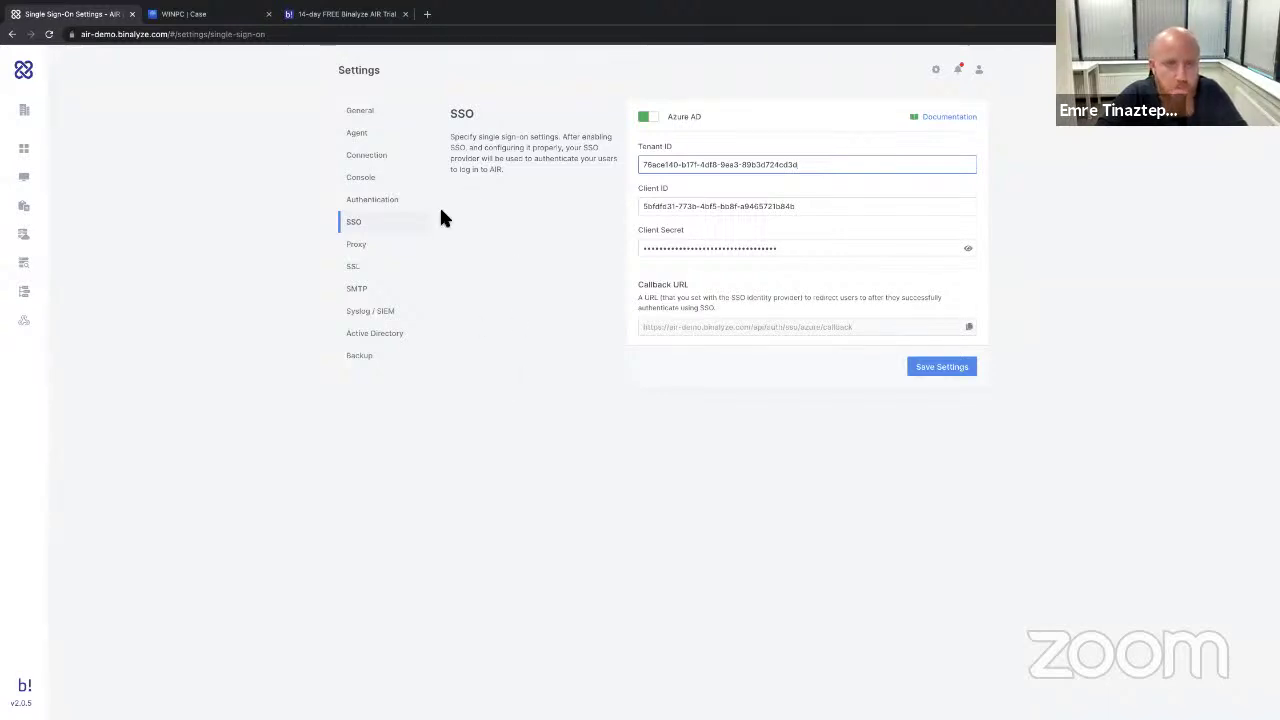
Browse the Proxy, SMTP, Syslog / SIEM and Active Directory settings, ending on the Backup history.
left_click(362, 252)
left_click(360, 286)
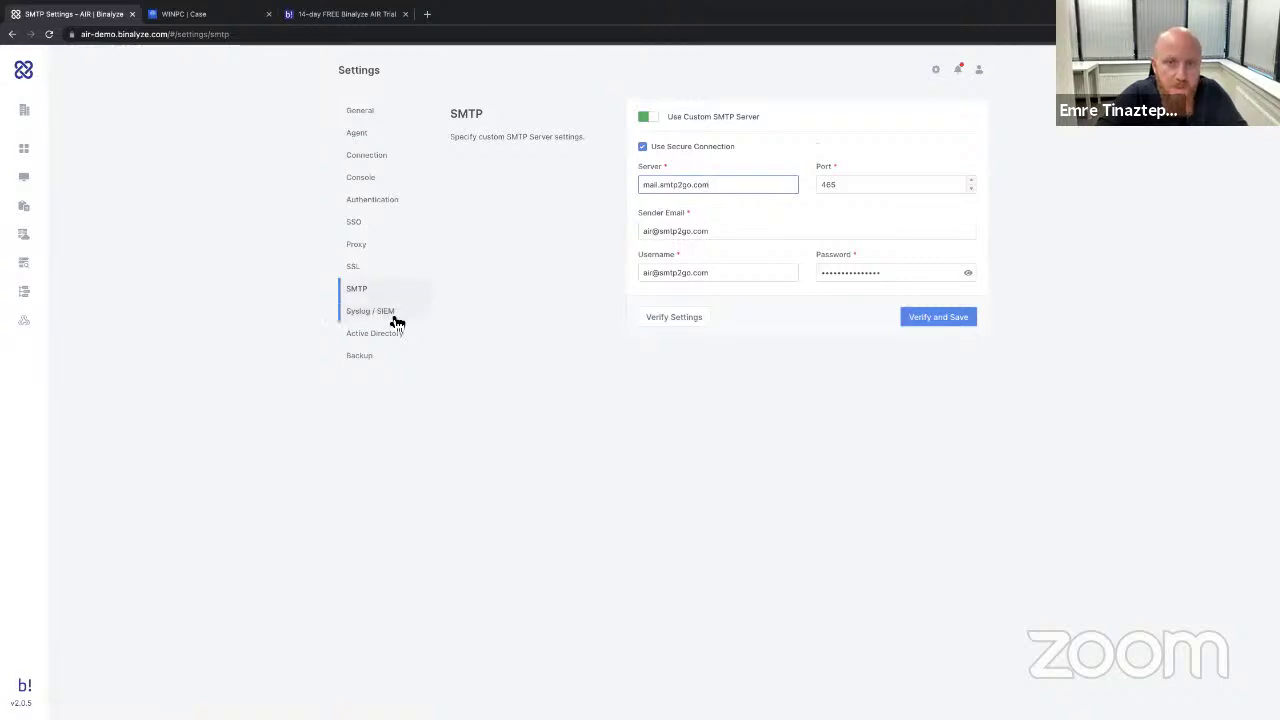
left_click(377, 313)
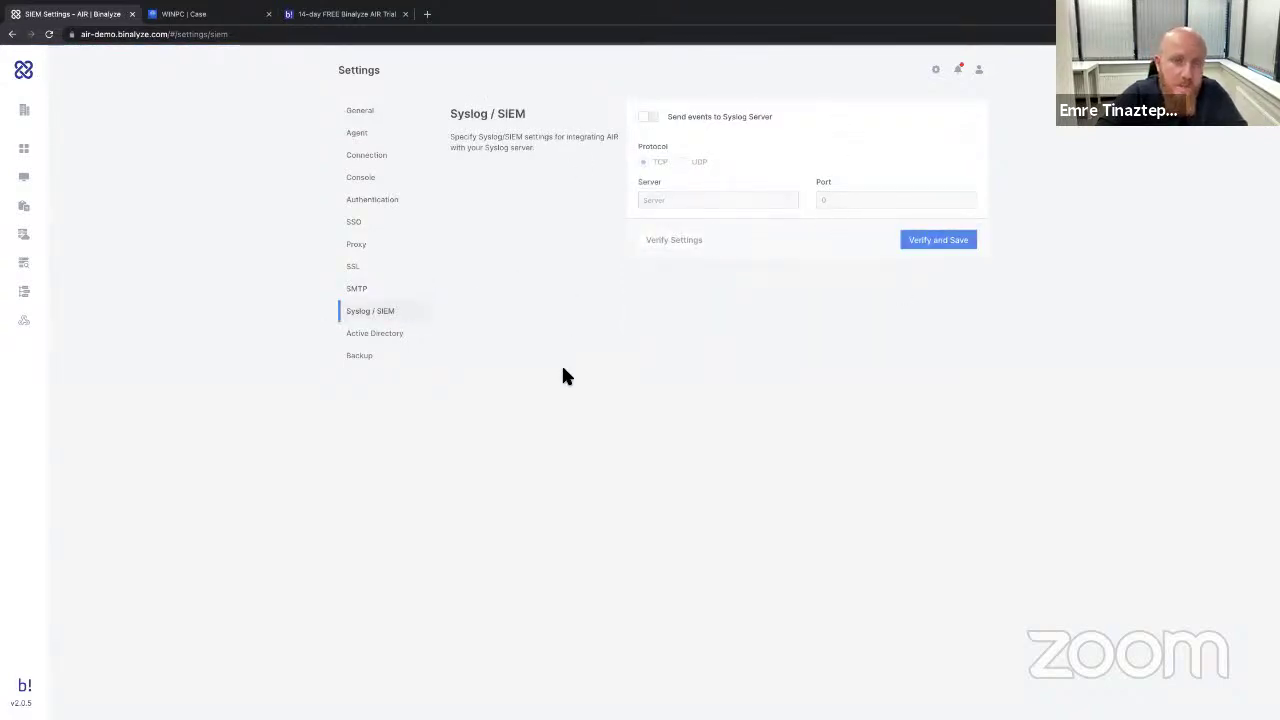
mouse_move(29, 323)
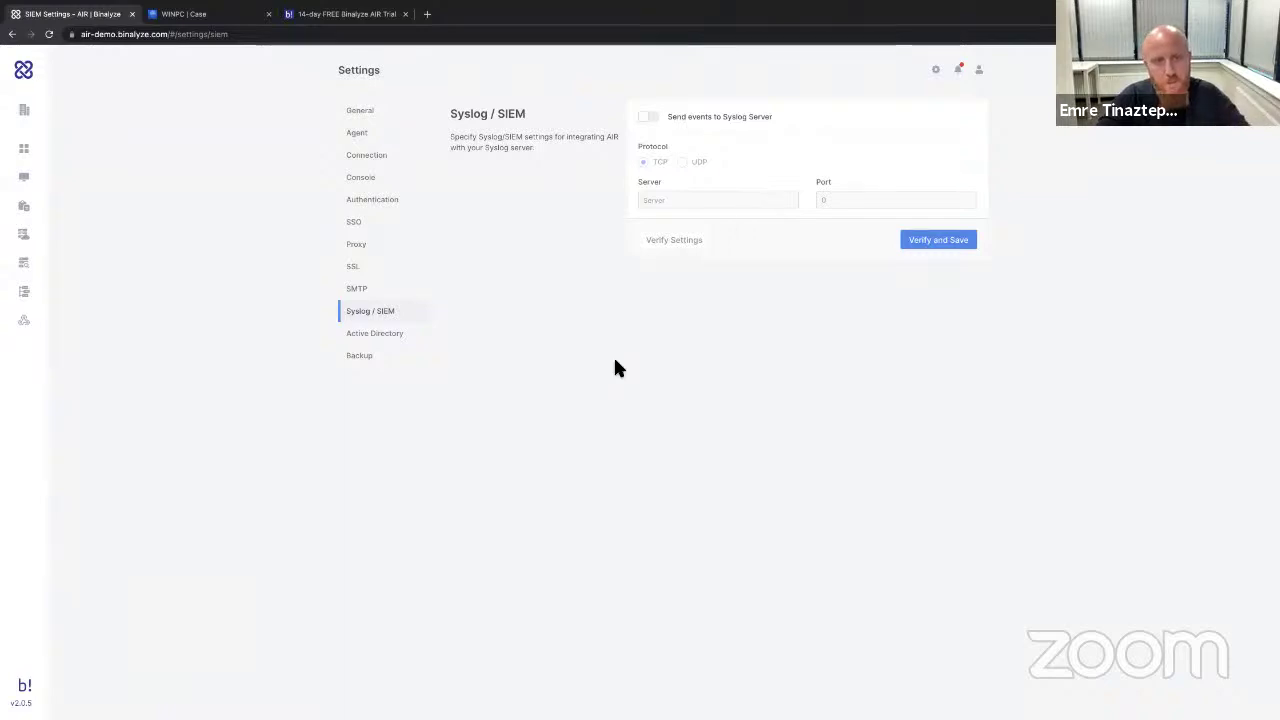
left_click(378, 336)
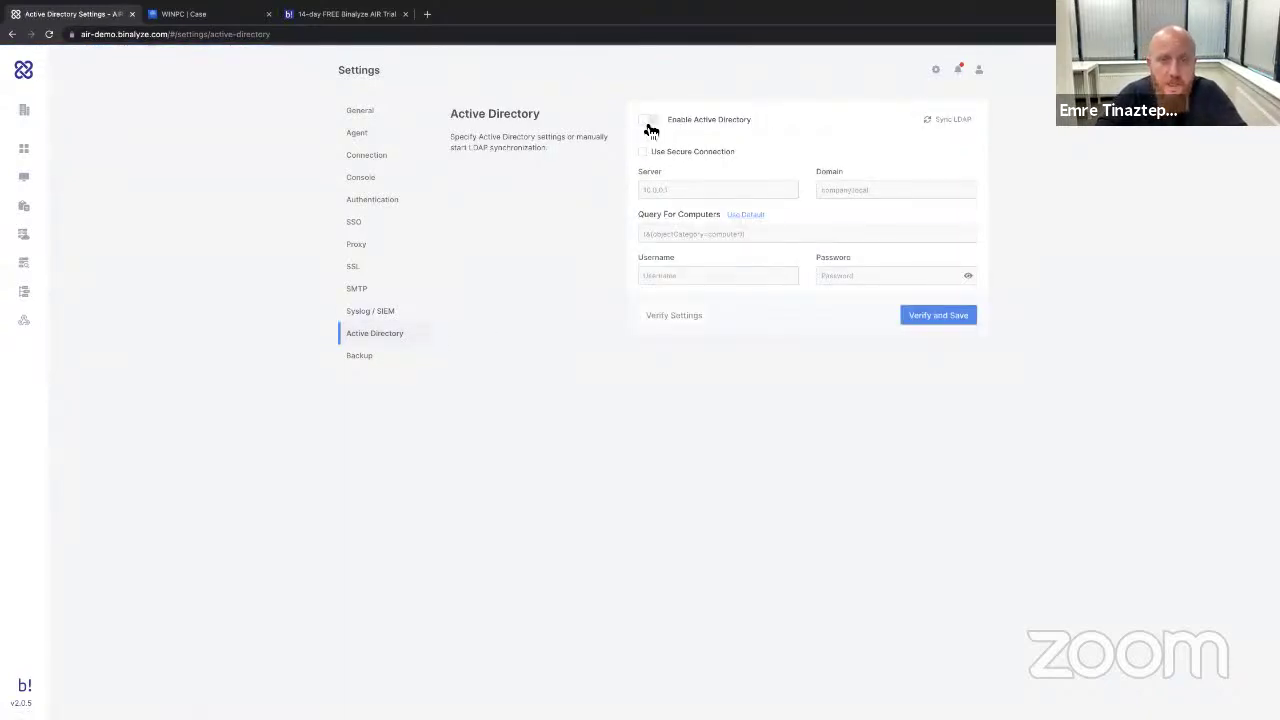
mouse_move(40, 182)
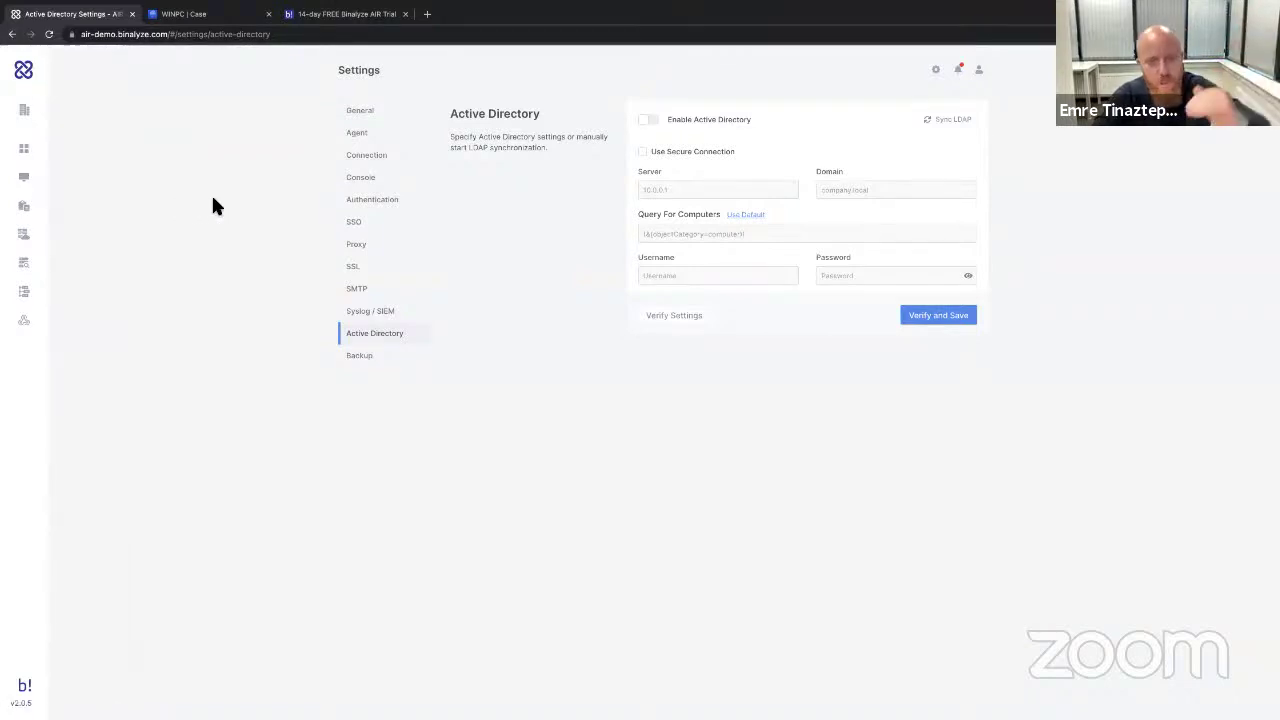
left_click(360, 355)
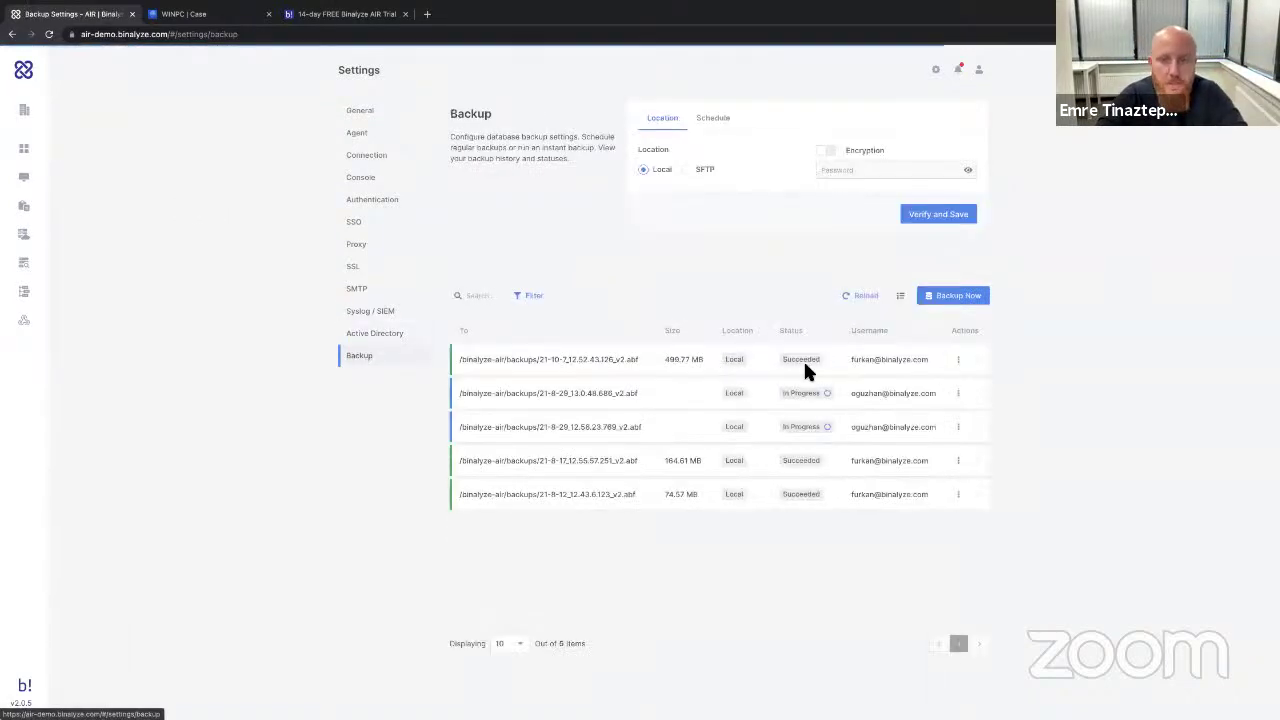
Return to the Dashboard from the Backup settings.
left_click(46, 149)
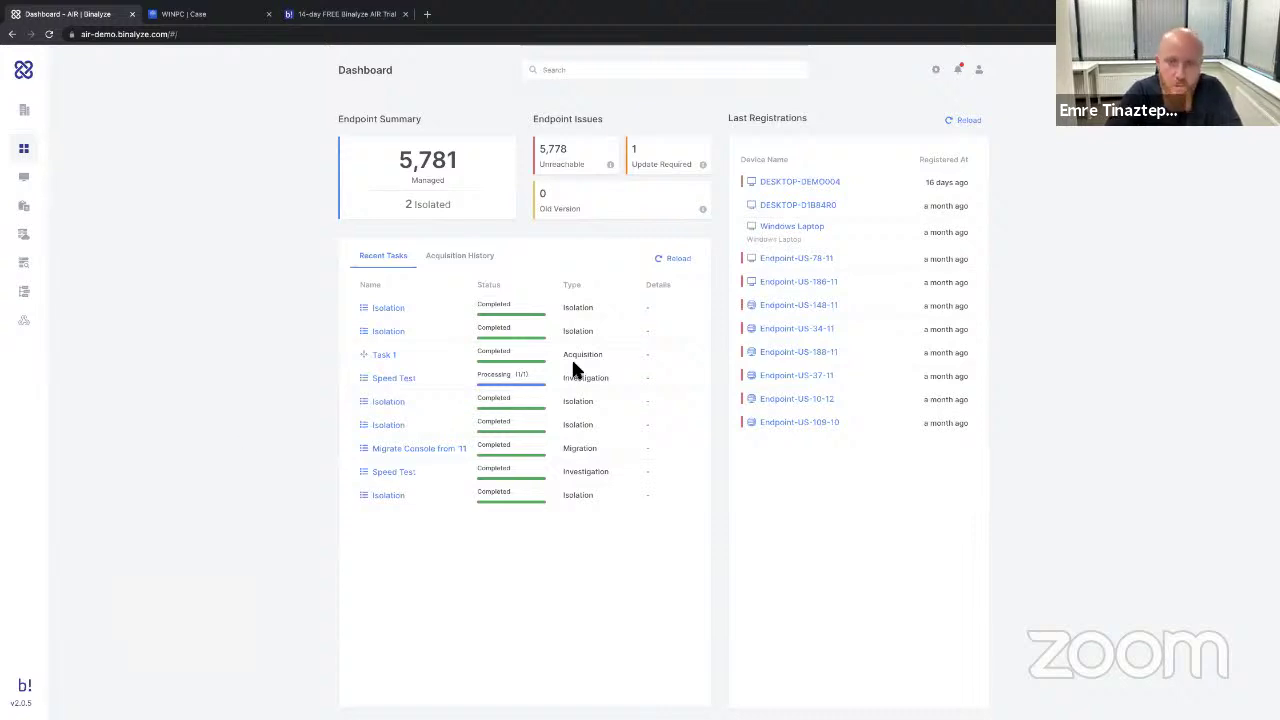
Open the Windows Laptop endpoint's details, briefly entering and leaving the triage form.
left_click(792, 228)
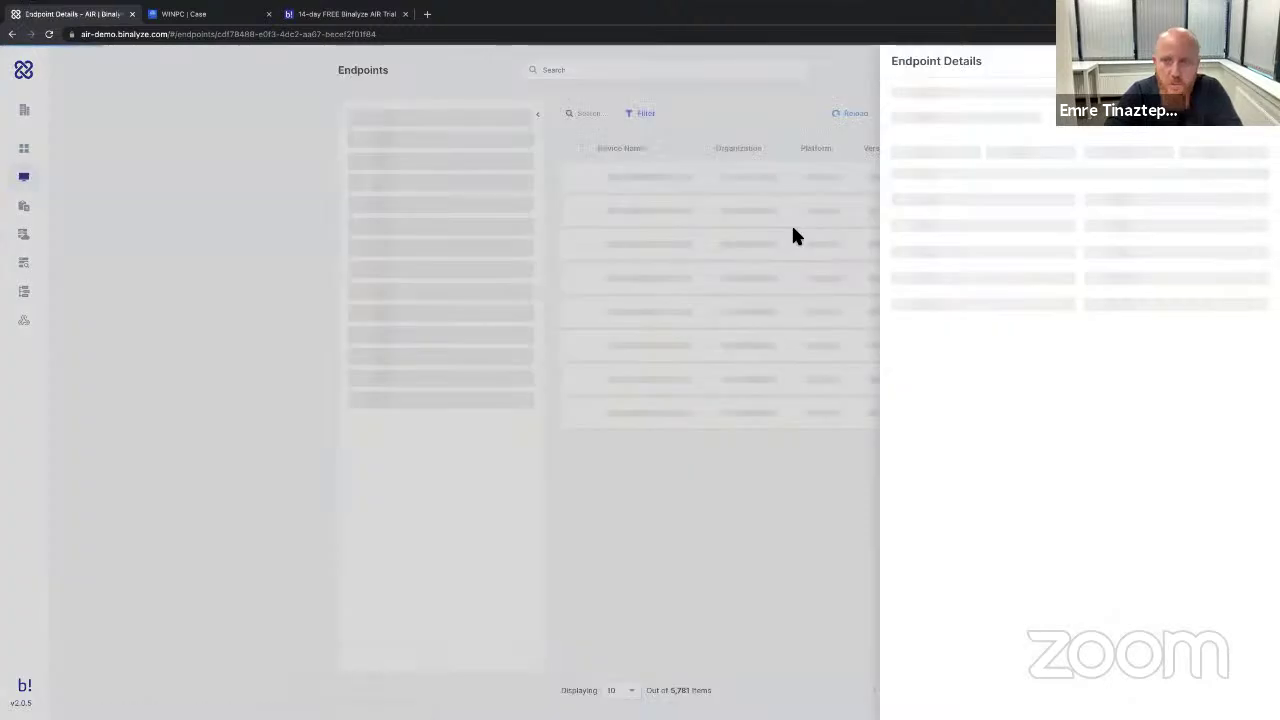
left_click(1045, 188)
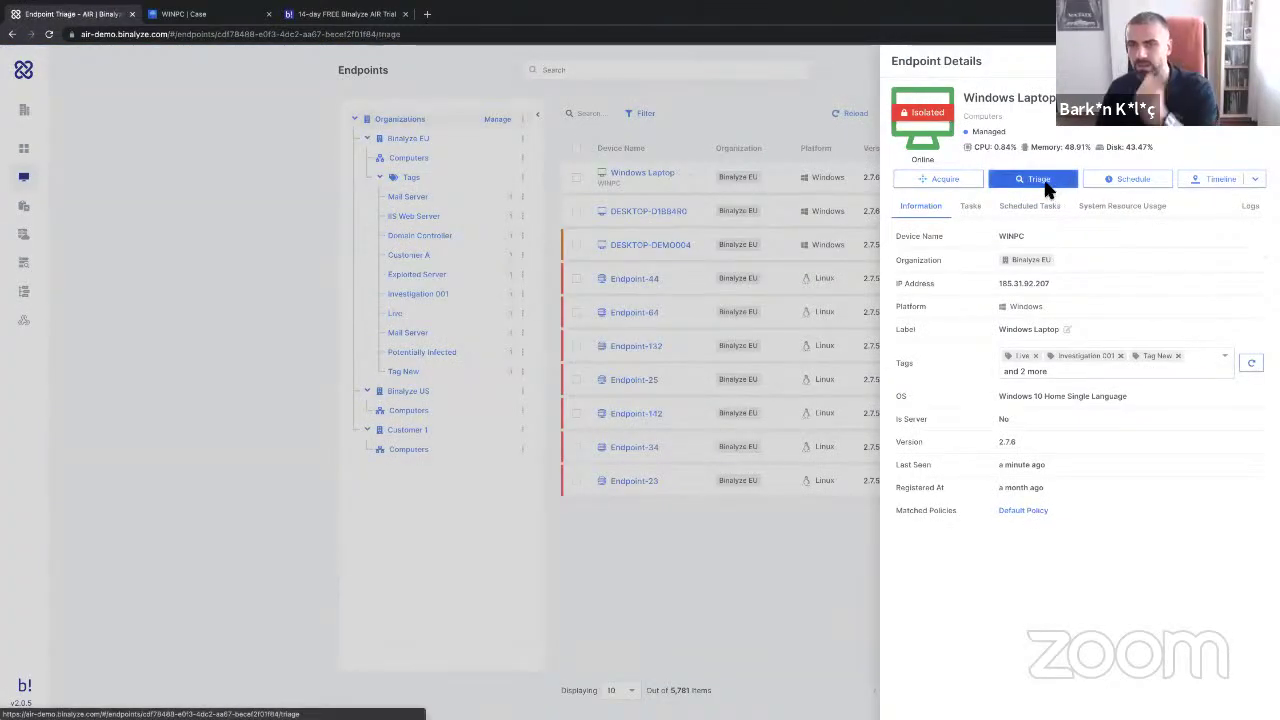
left_click(906, 62)
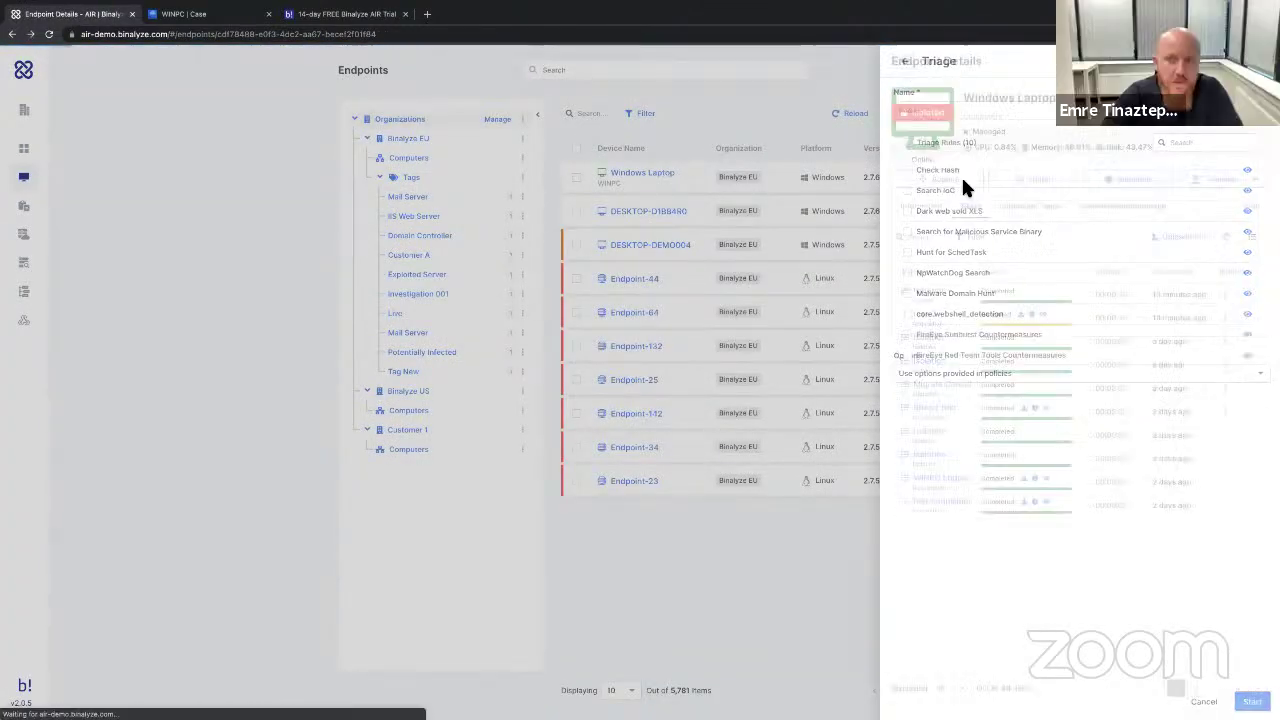
Set up an acquisition with custom options and a 50% CPU limit, then remove it and cancel.
left_click(938, 180)
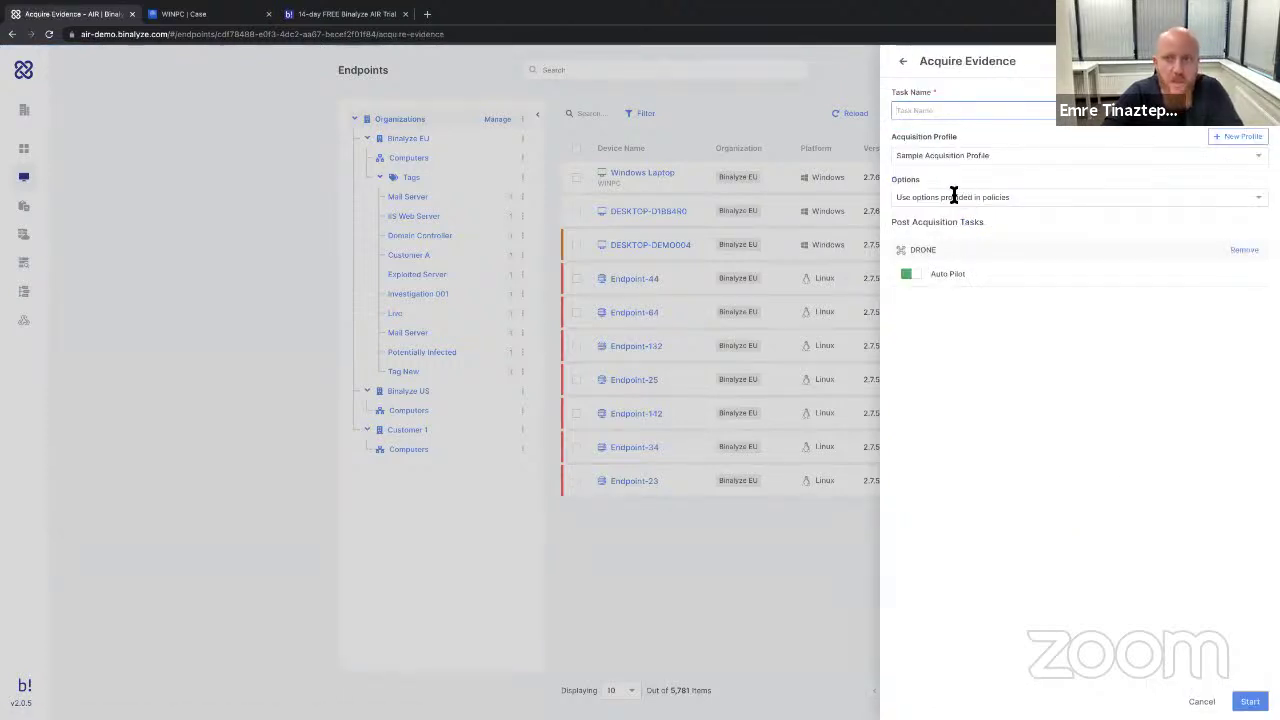
left_click(954, 195)
left_click(954, 240)
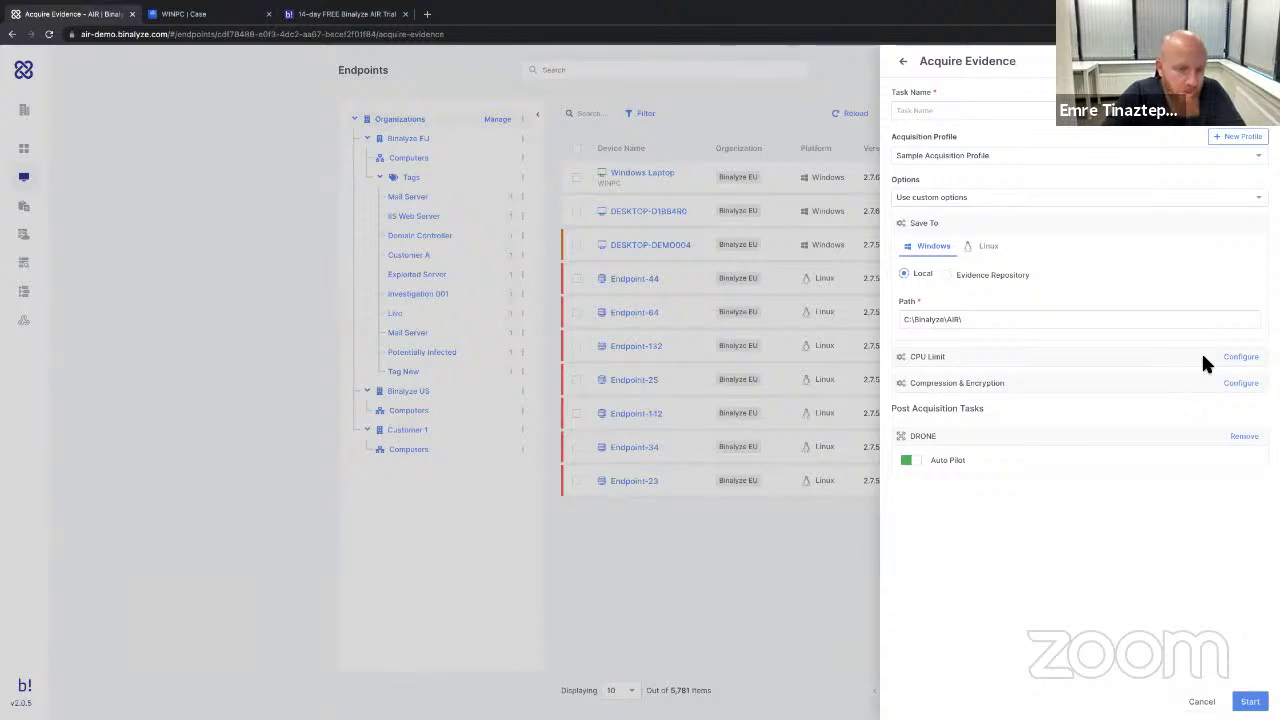
left_click(1241, 357)
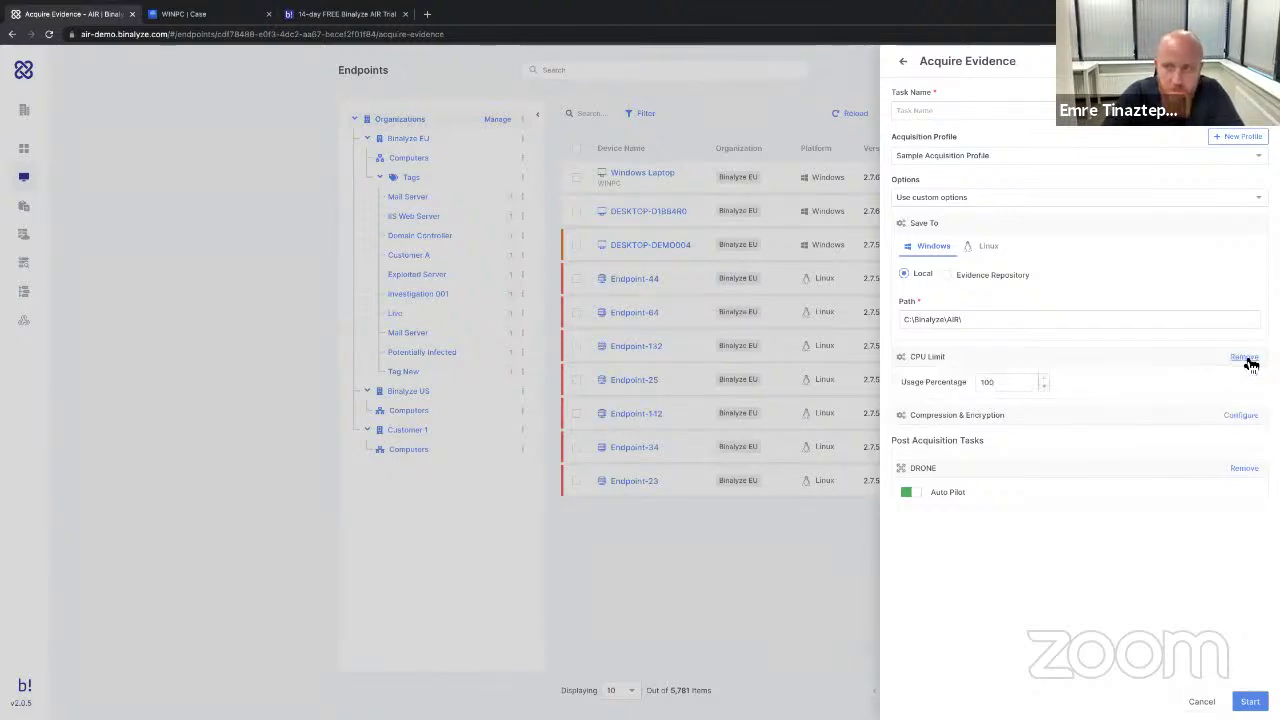
left_click_drag(1011, 383, 974, 383)
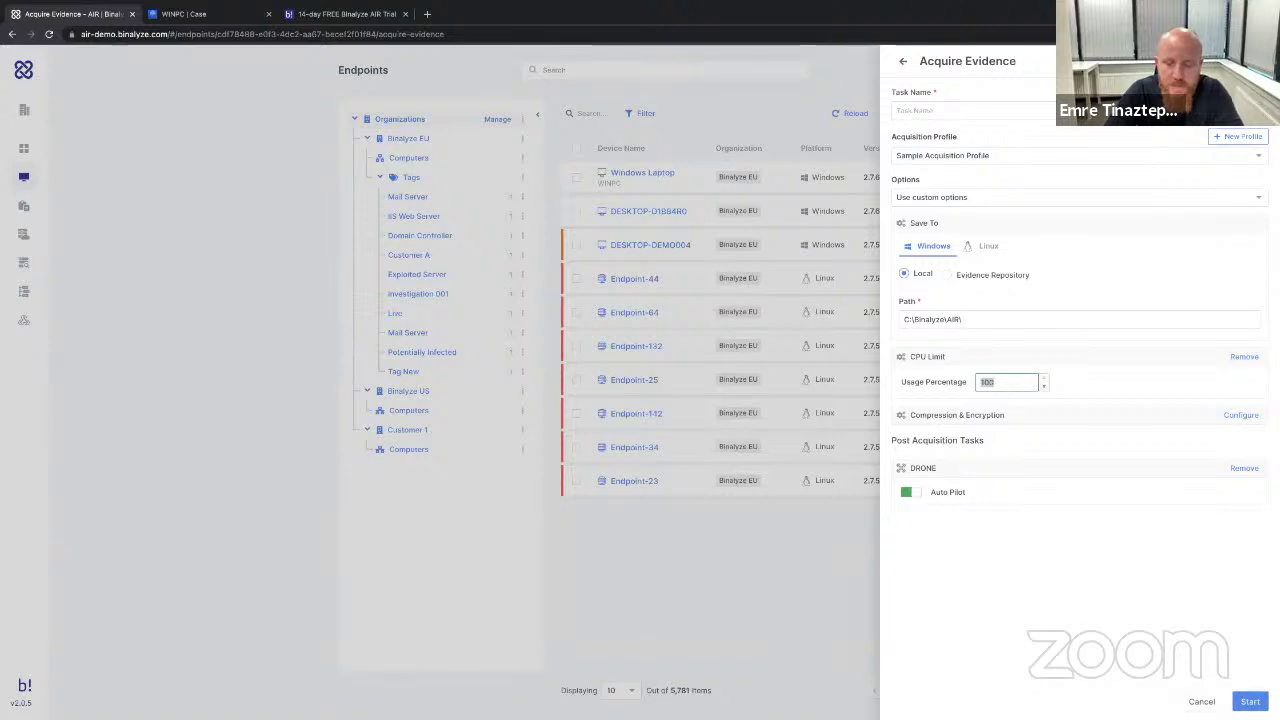
type("50")
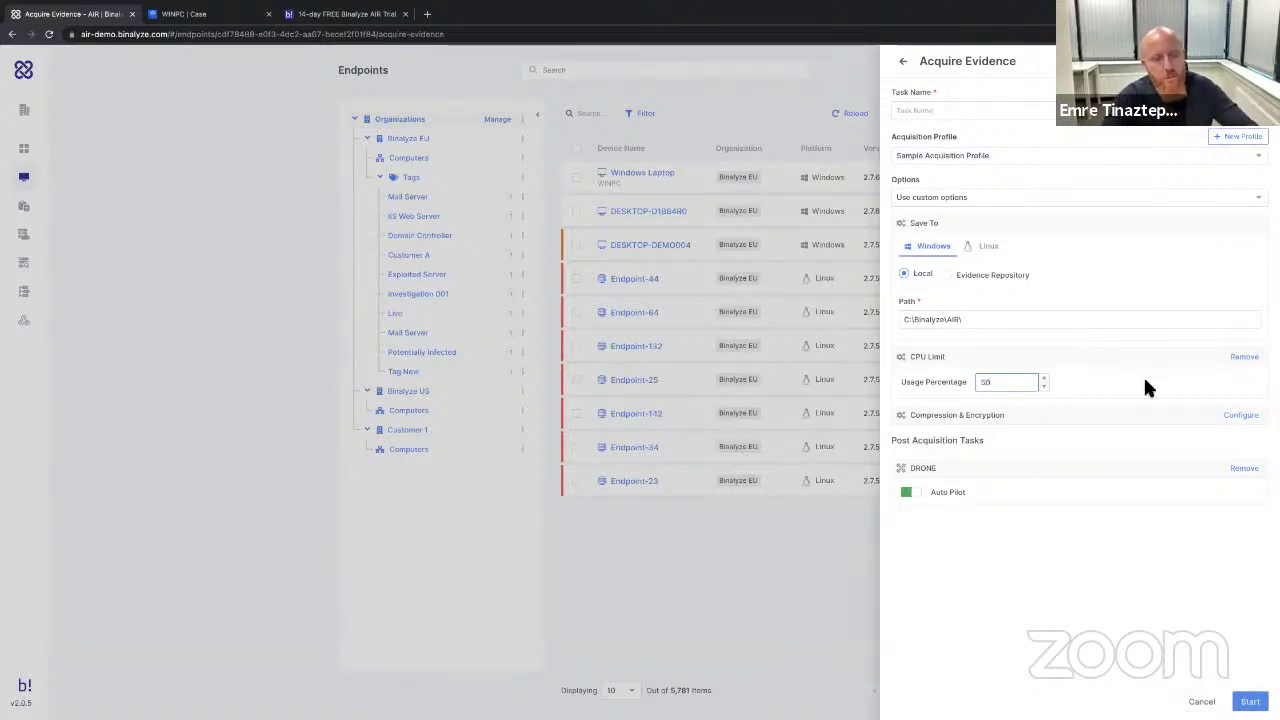
left_click(1244, 357)
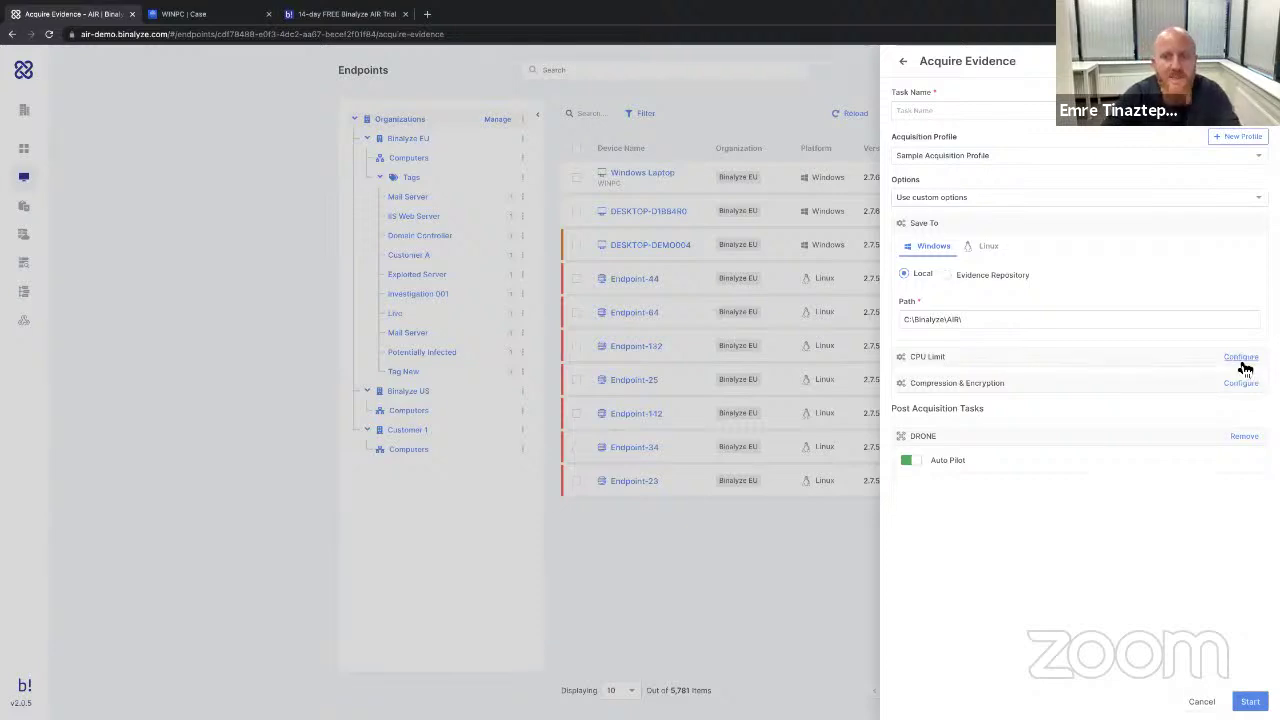
left_click(903, 61)
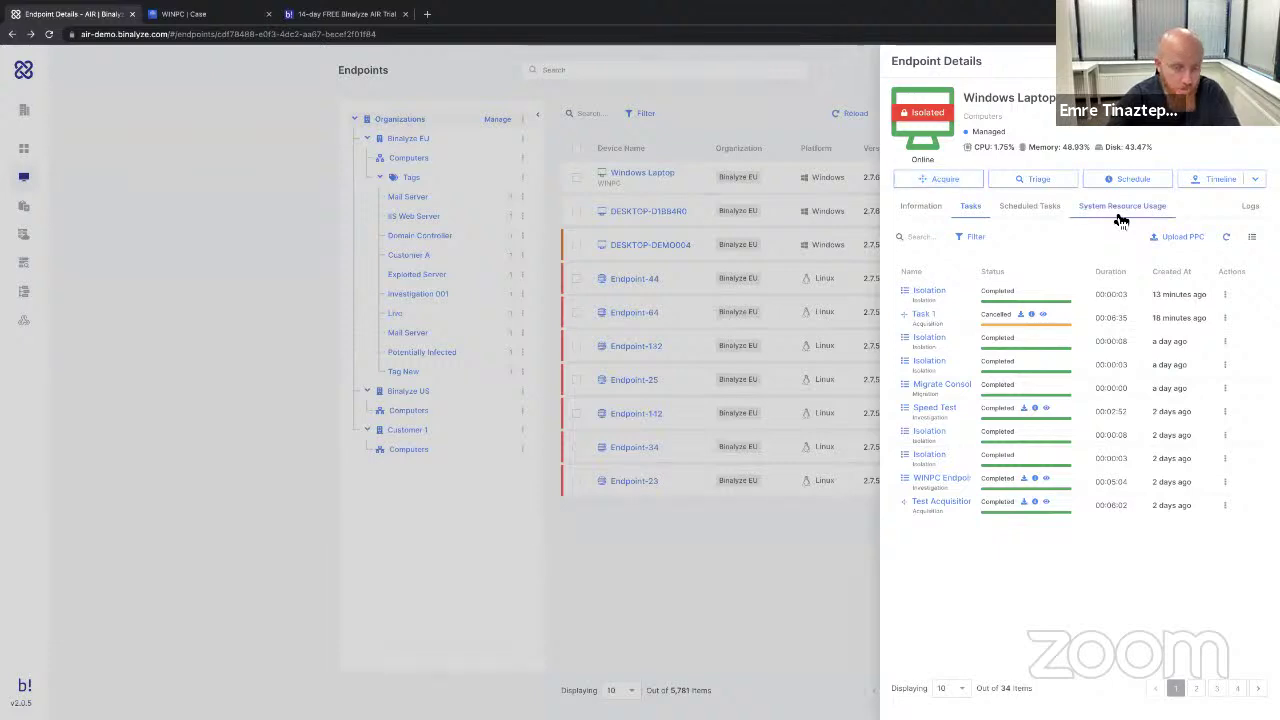
left_click(1040, 180)
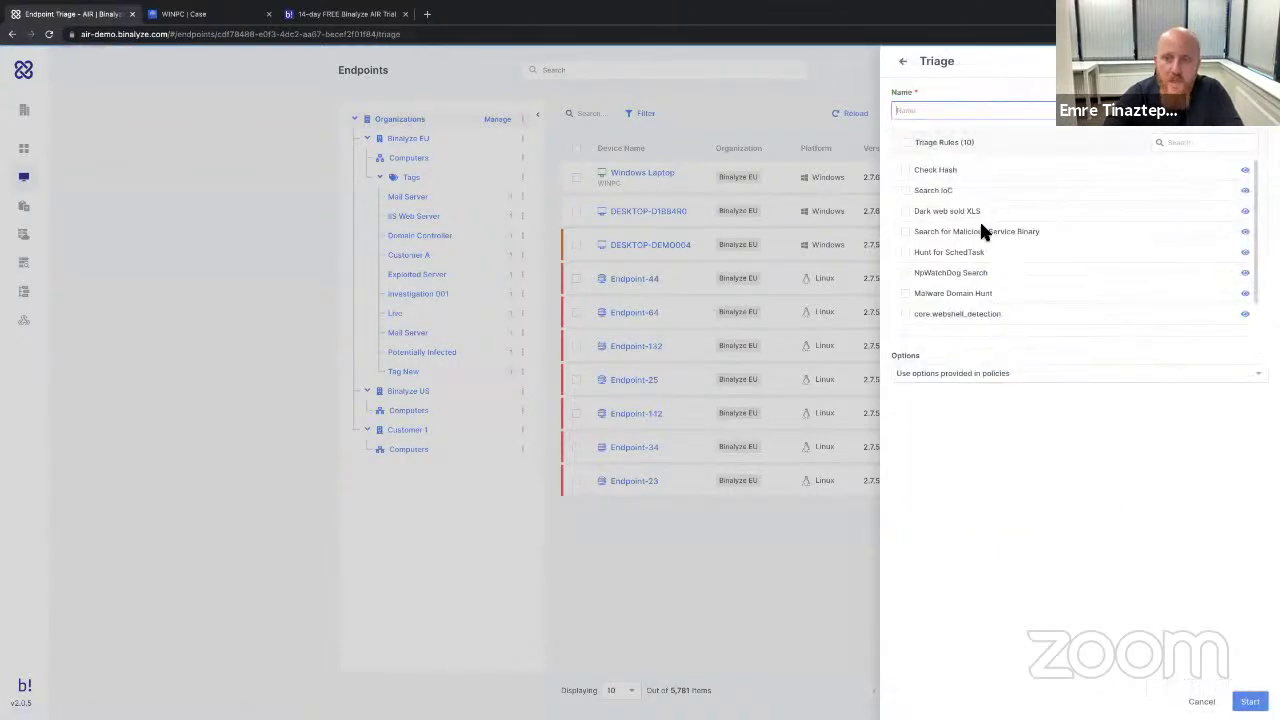
left_click(965, 373)
left_click(950, 412)
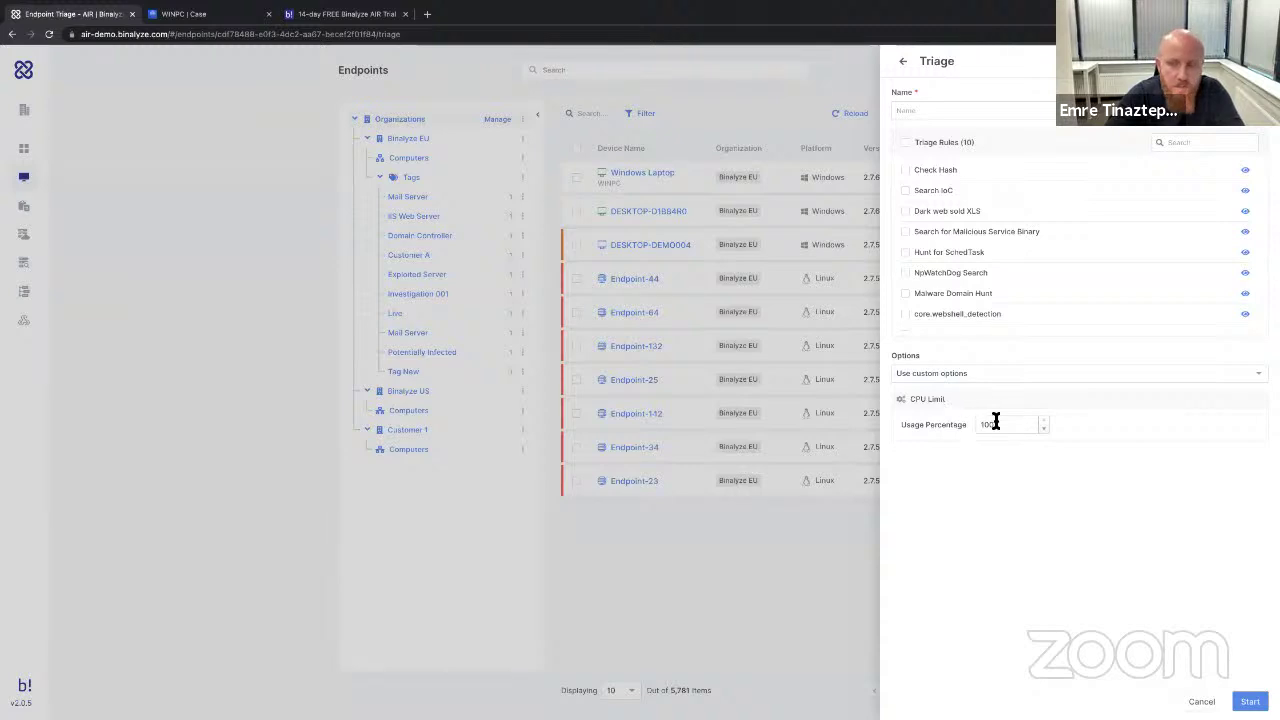
left_click(996, 423)
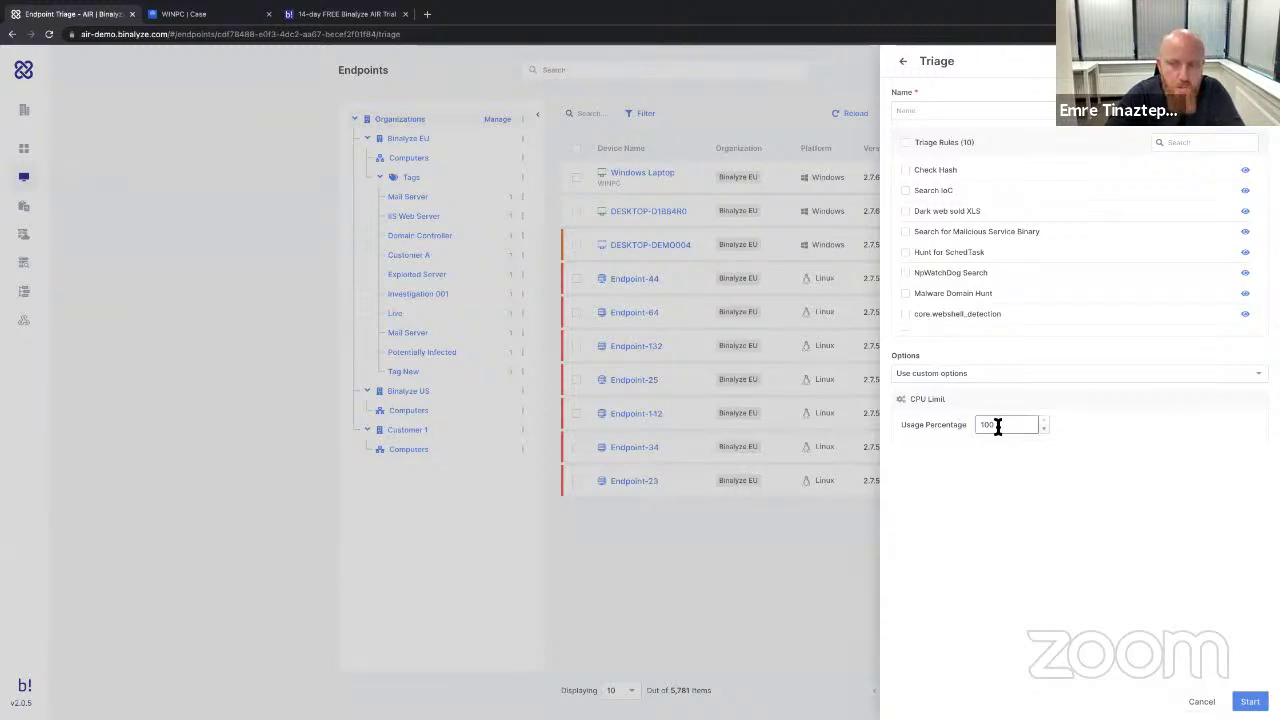
double_click(978, 424)
type("30")
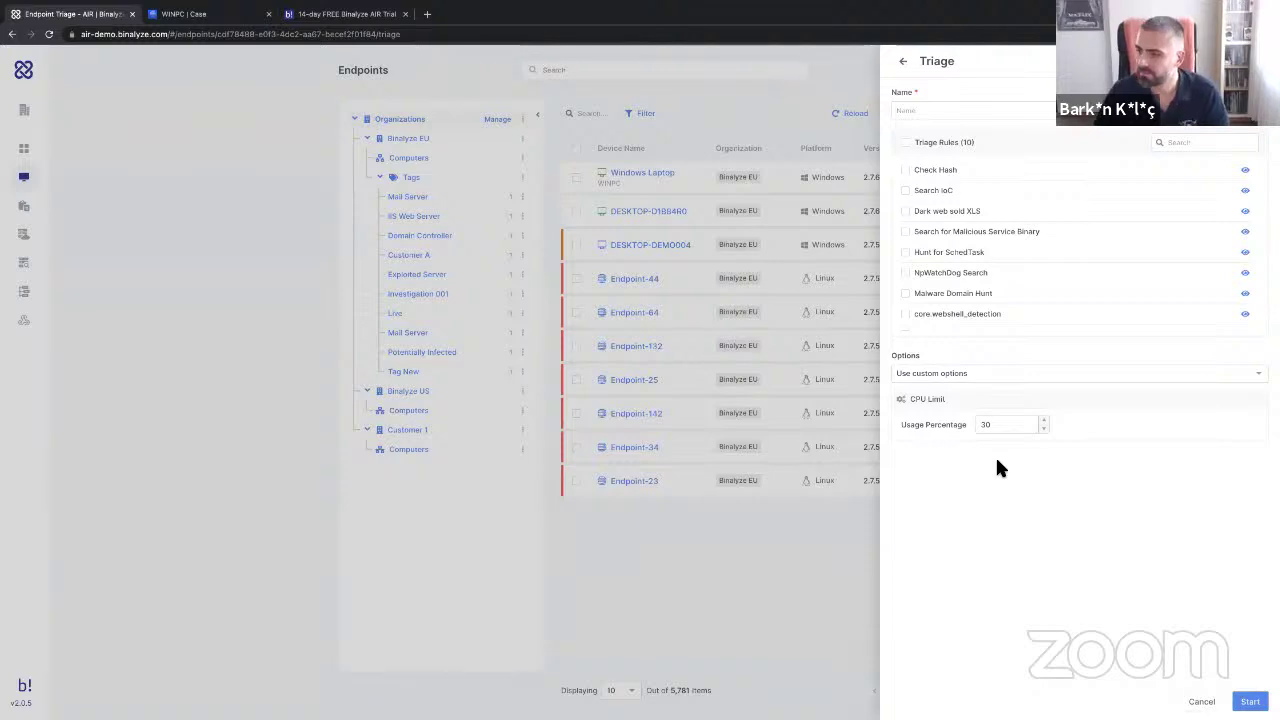
double_click(994, 424)
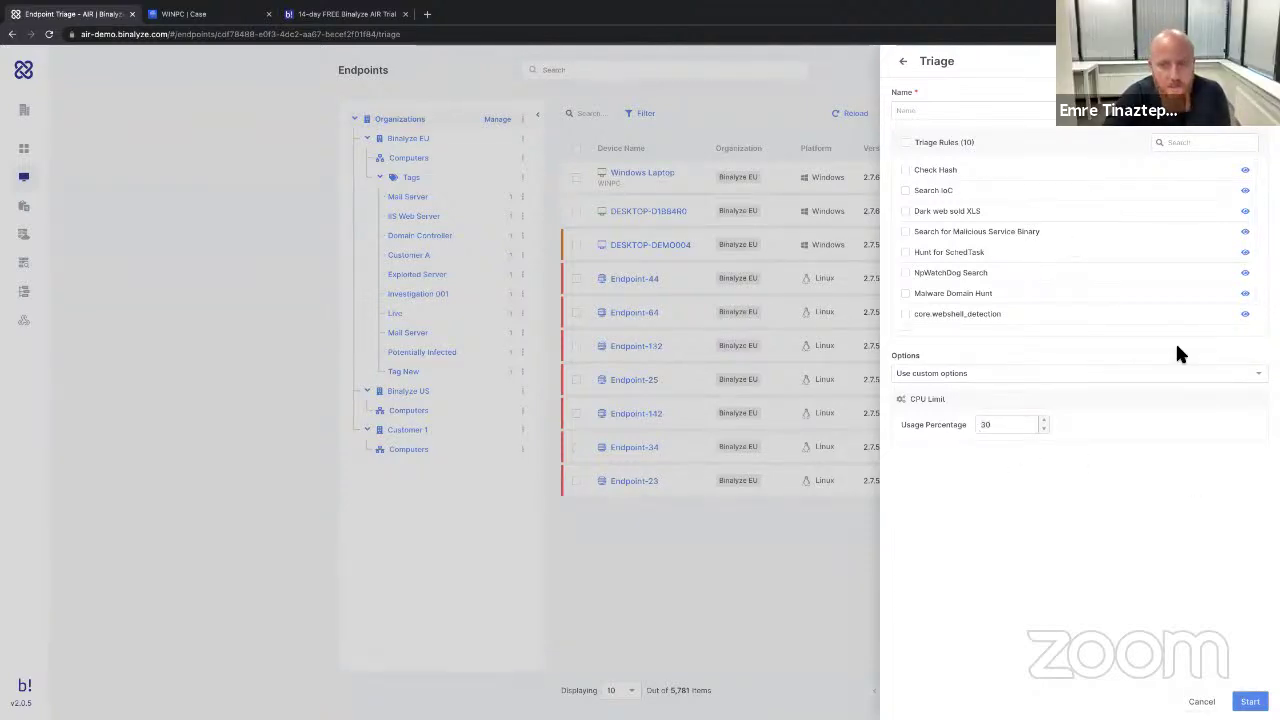
left_click(256, 268)
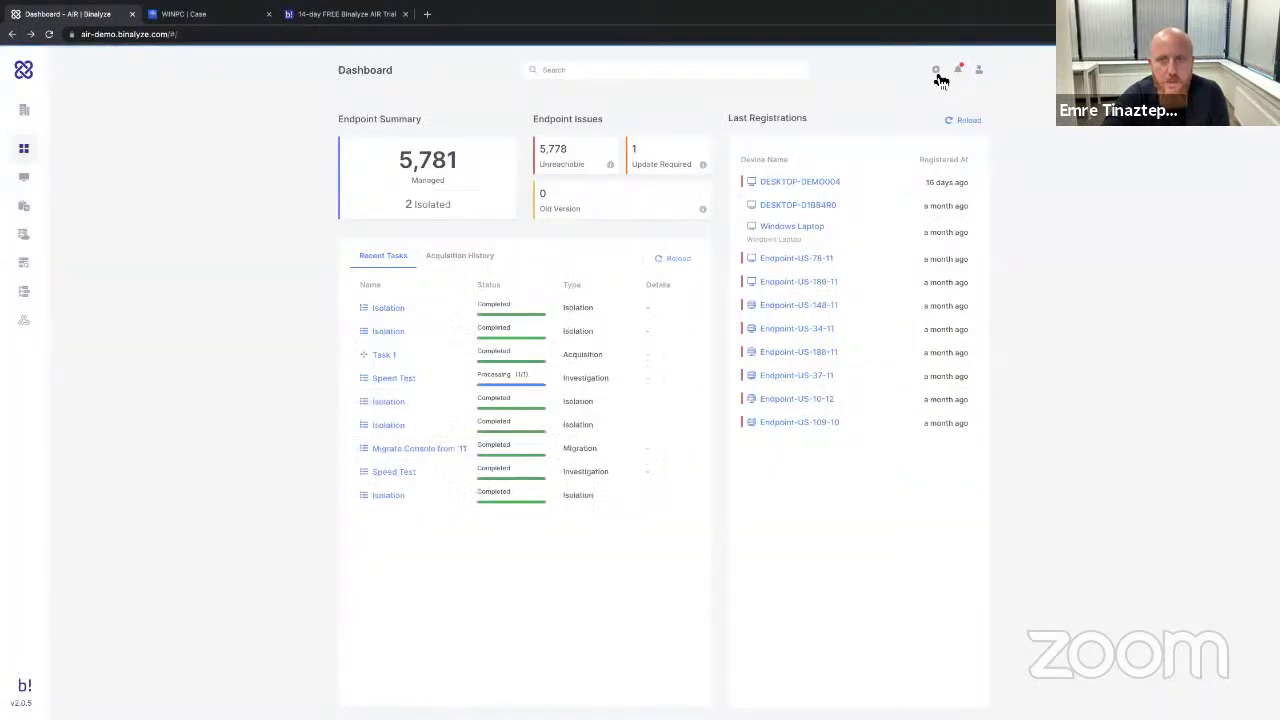
Open the Binalyze EU 'test' policy and review its local save path and CPU usage settings.
left_click(936, 70)
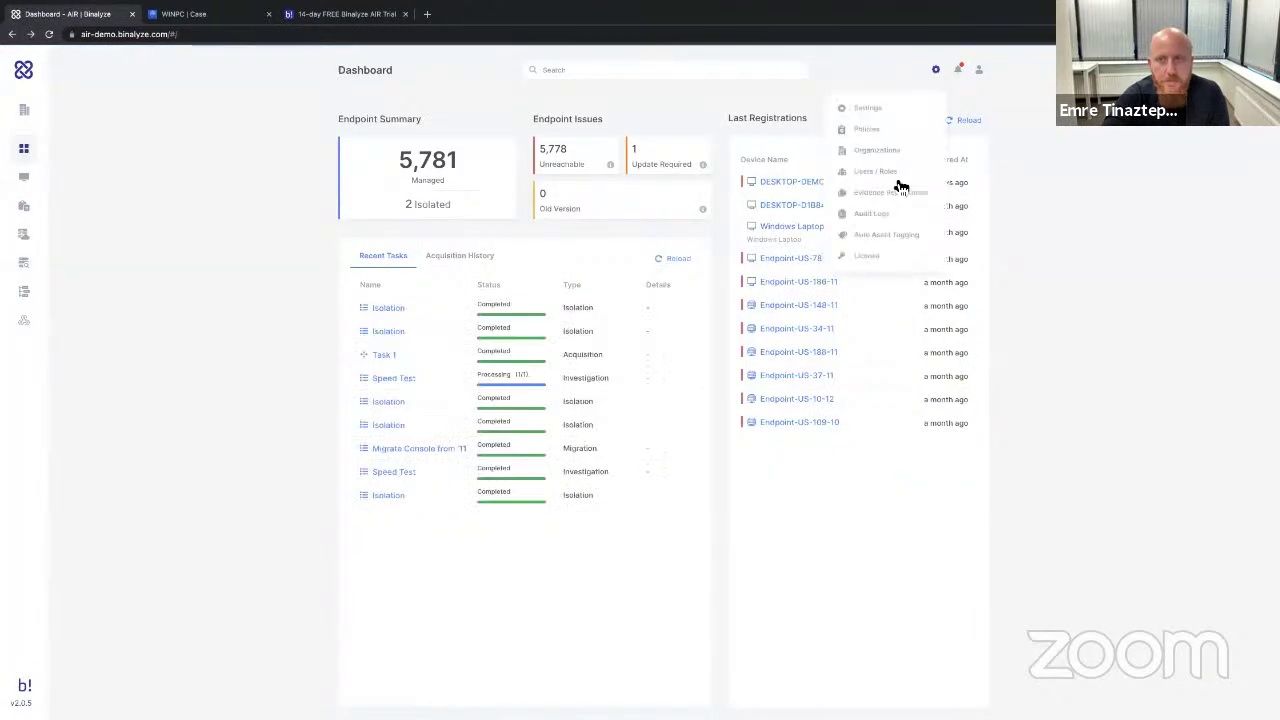
left_click(870, 130)
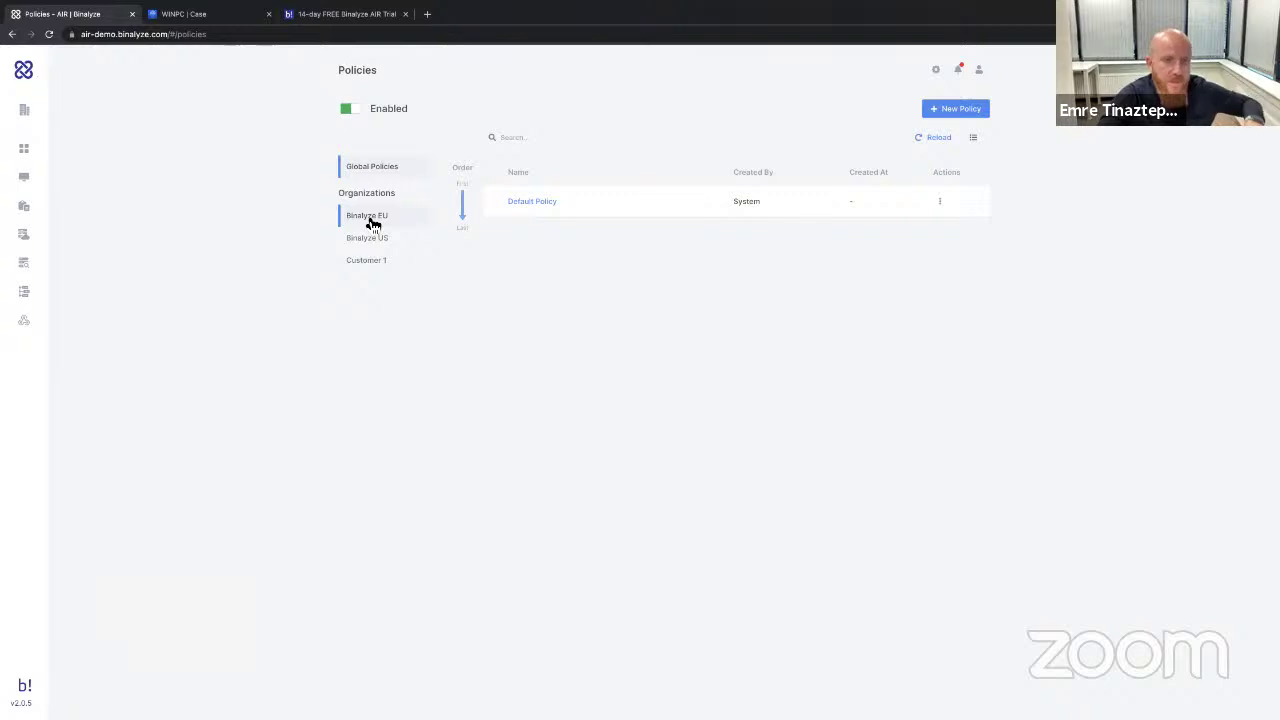
left_click(374, 222)
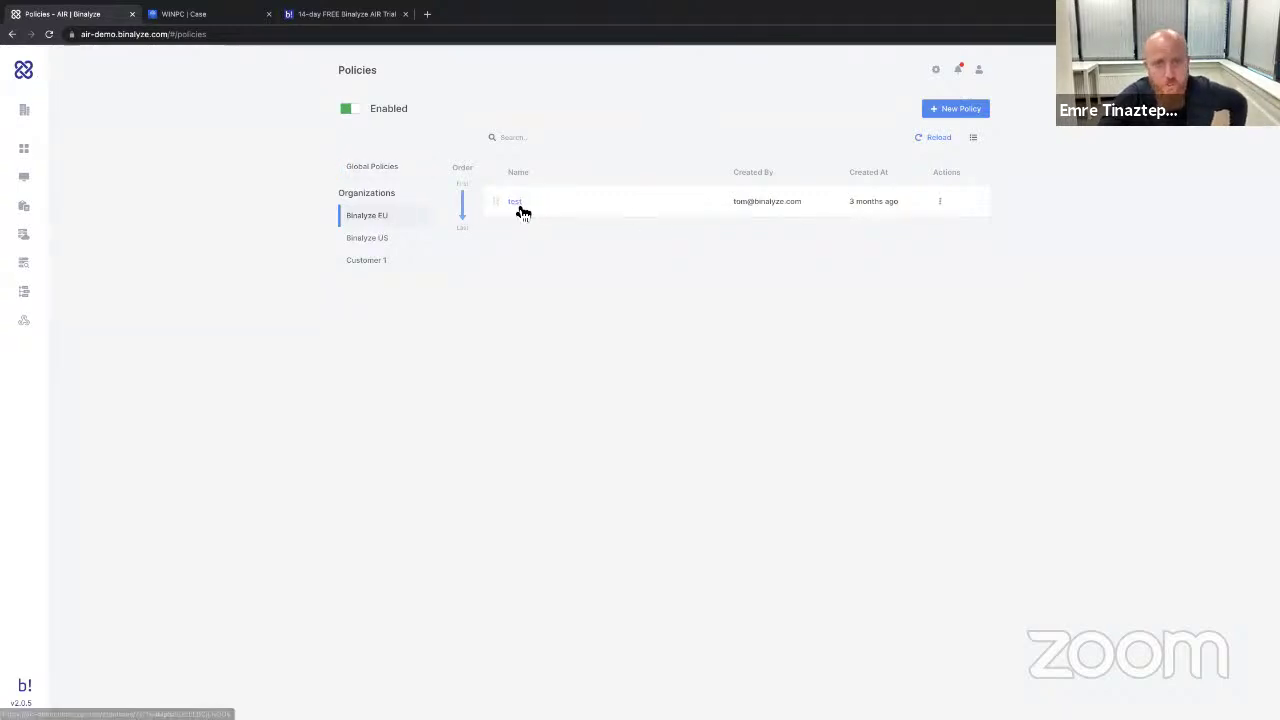
left_click(520, 207)
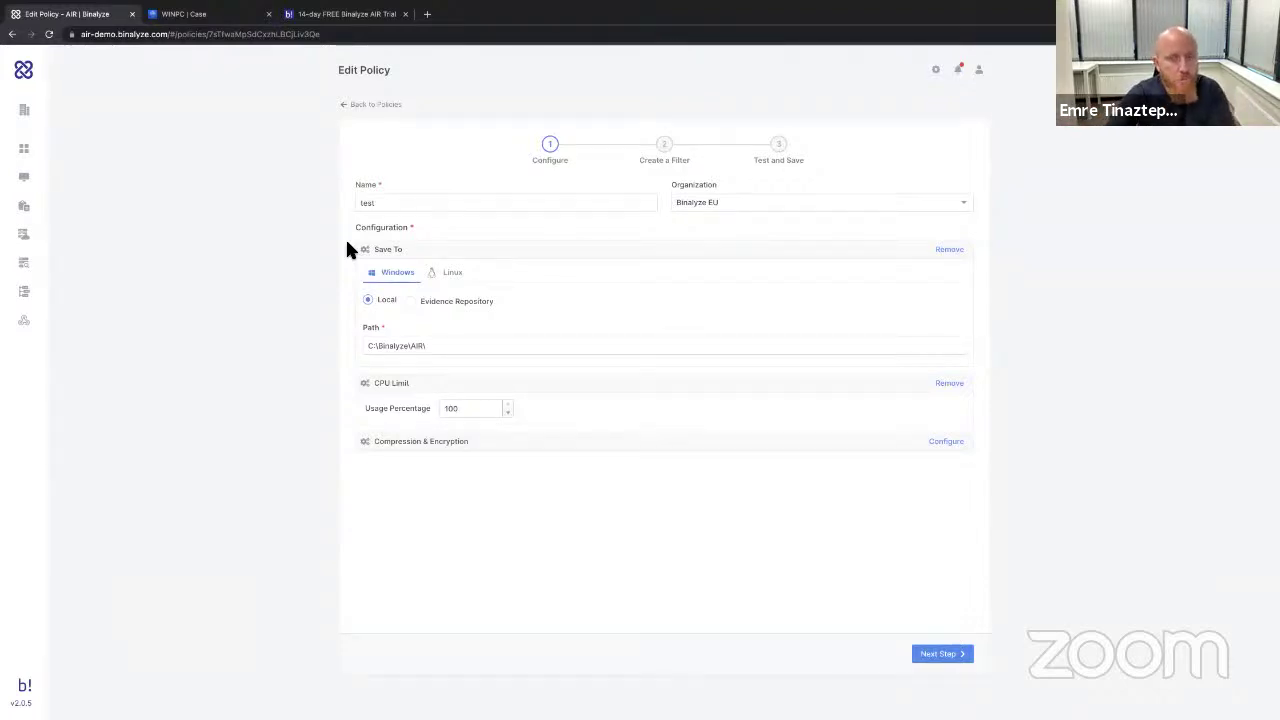
left_click_drag(431, 345, 364, 346)
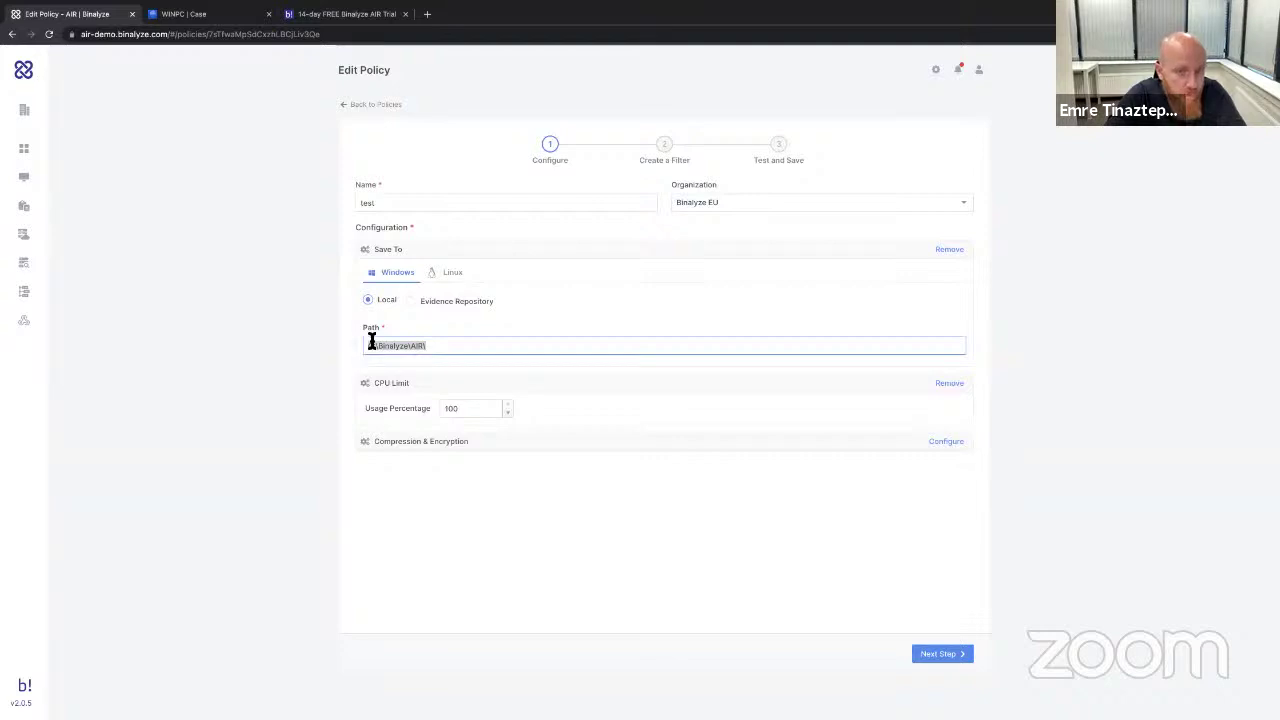
left_click(410, 301)
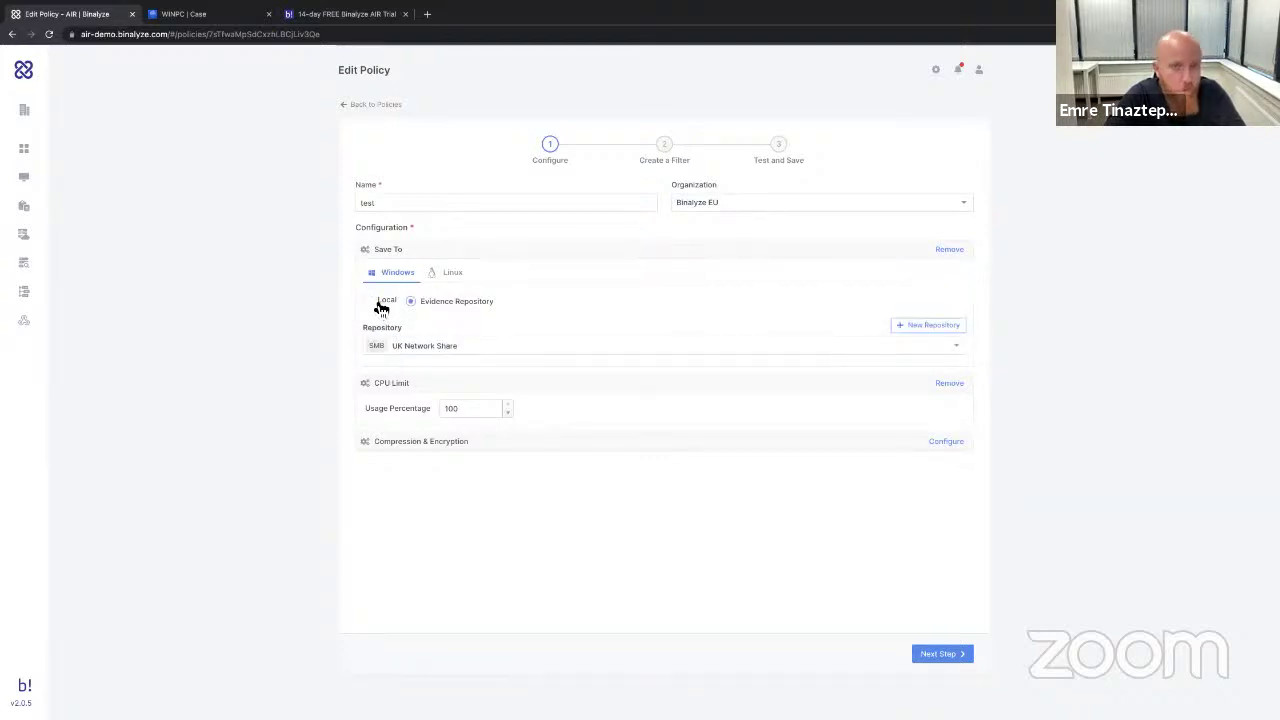
left_click(383, 300)
left_click_drag(469, 411, 436, 415)
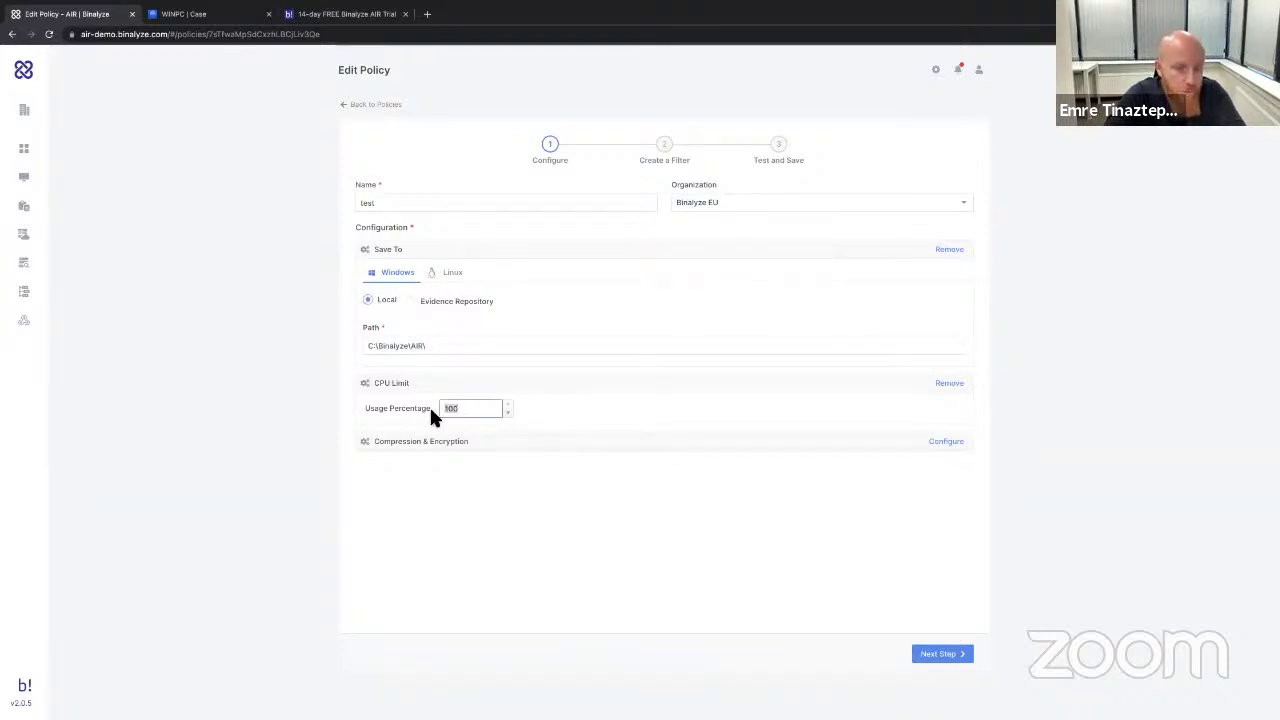
Turn on Encrypt Evidence with a password and advance the policy to the filter step.
left_click(940, 446)
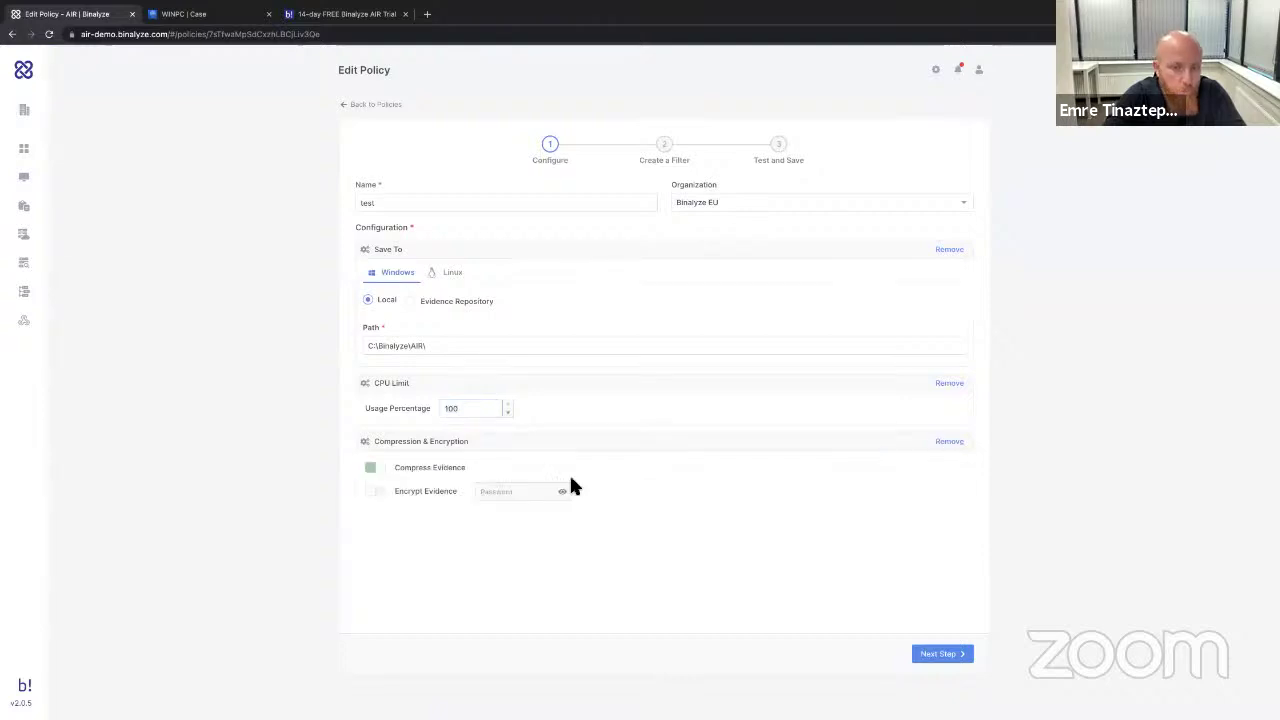
left_click(385, 492)
left_click(506, 491)
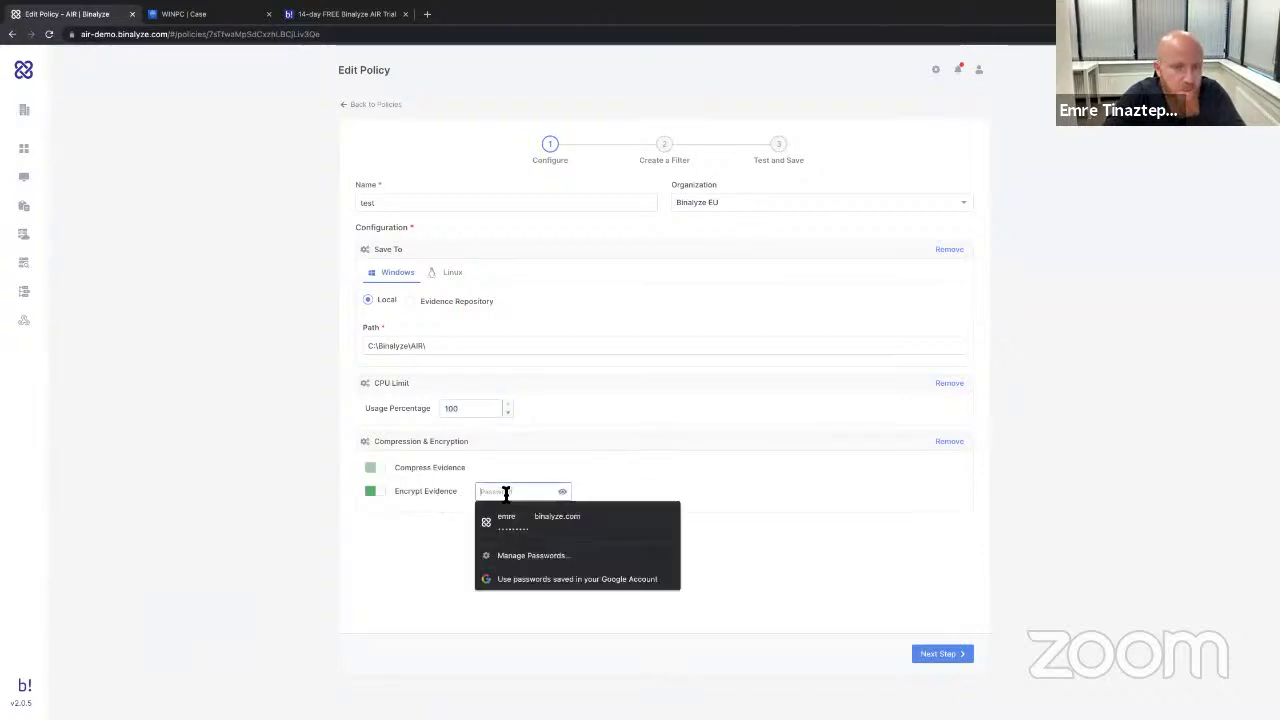
type("123")
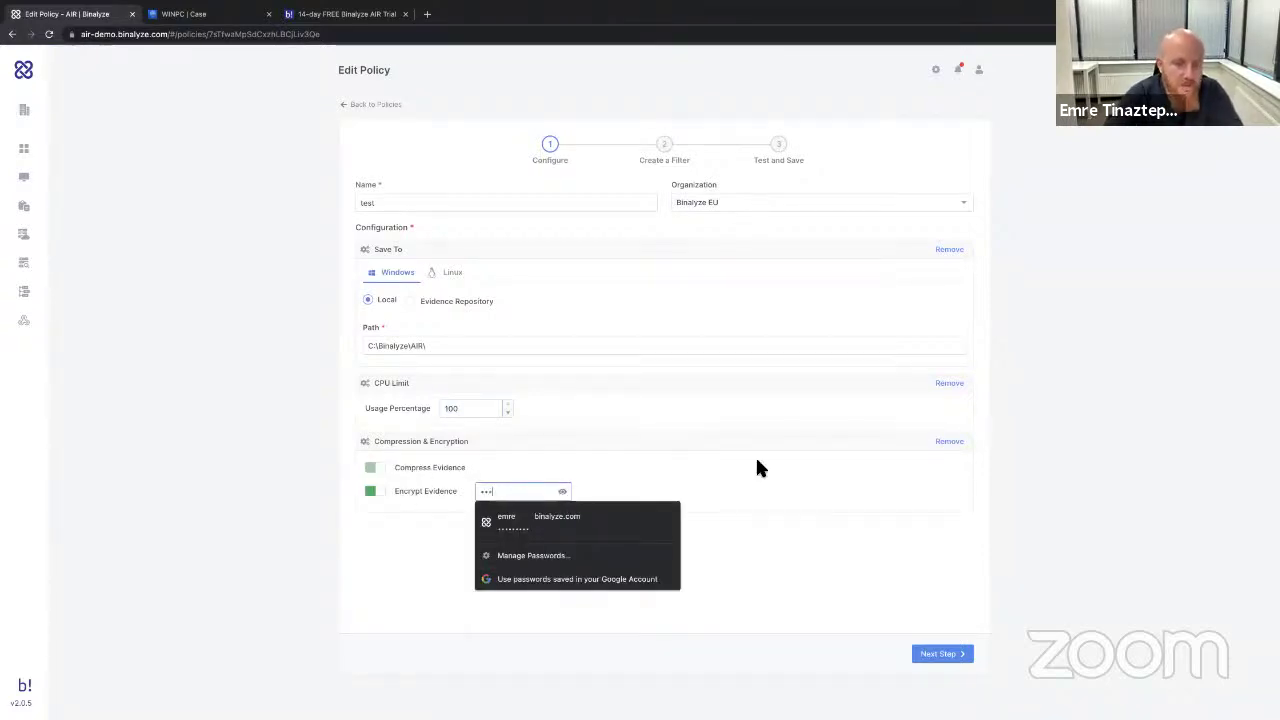
left_click(765, 481)
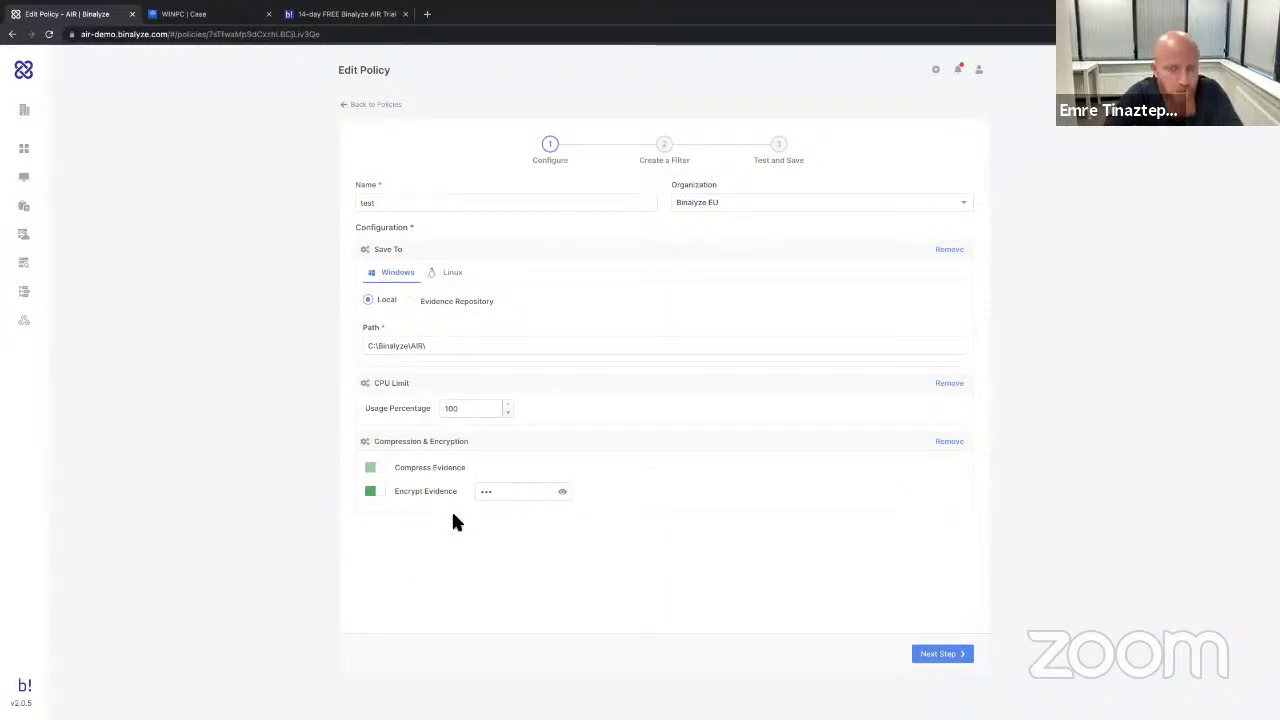
left_click(500, 495)
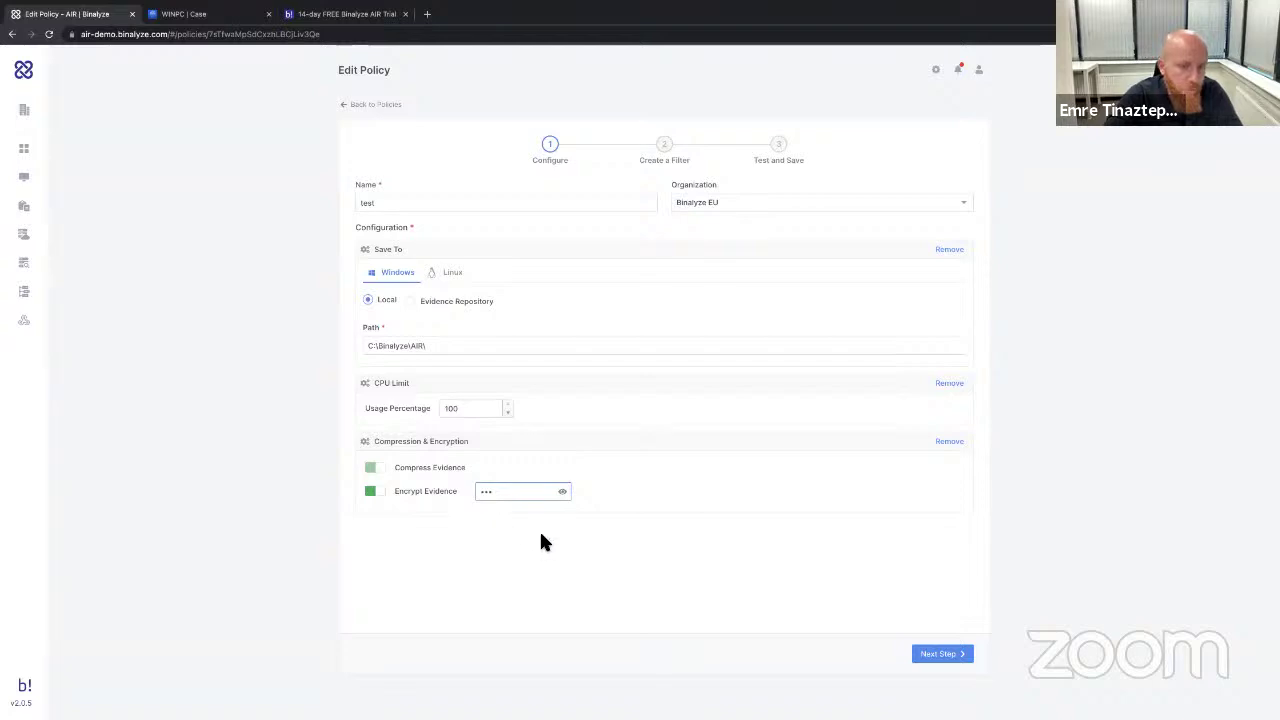
left_click(962, 656)
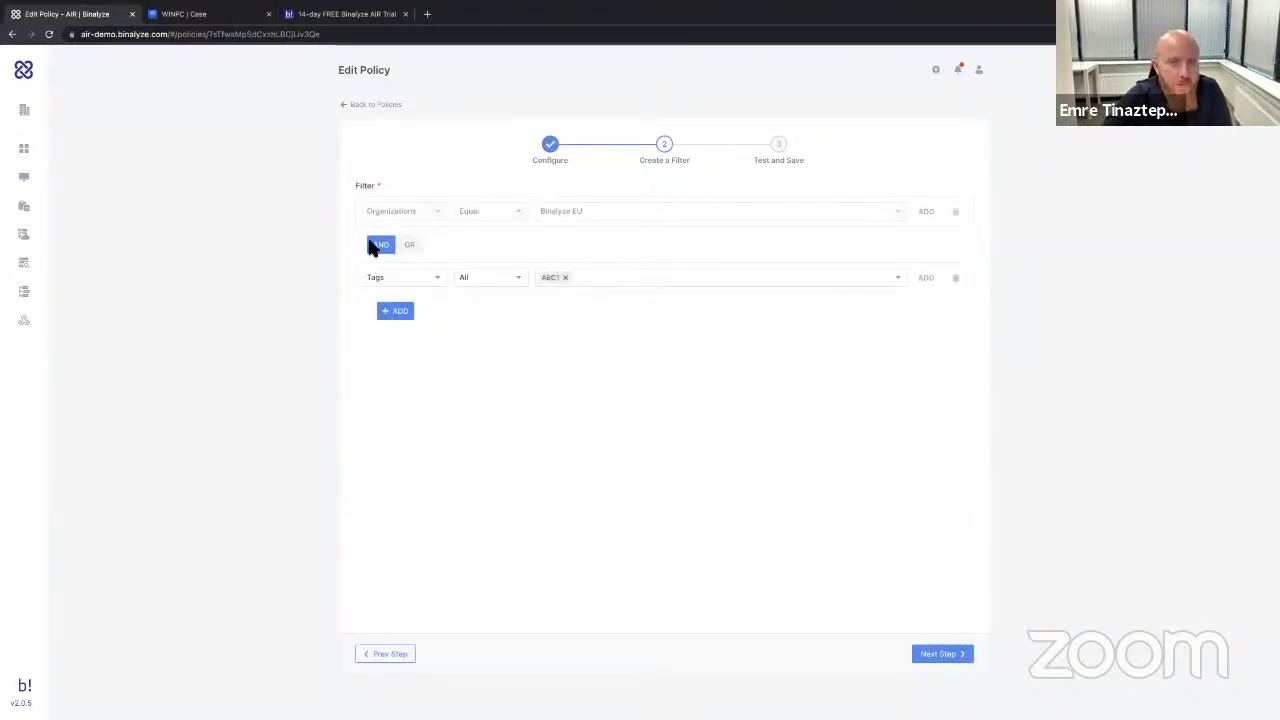
Advance to Test and Save, return to the Policies list, then go to the Dashboard.
left_click(930, 653)
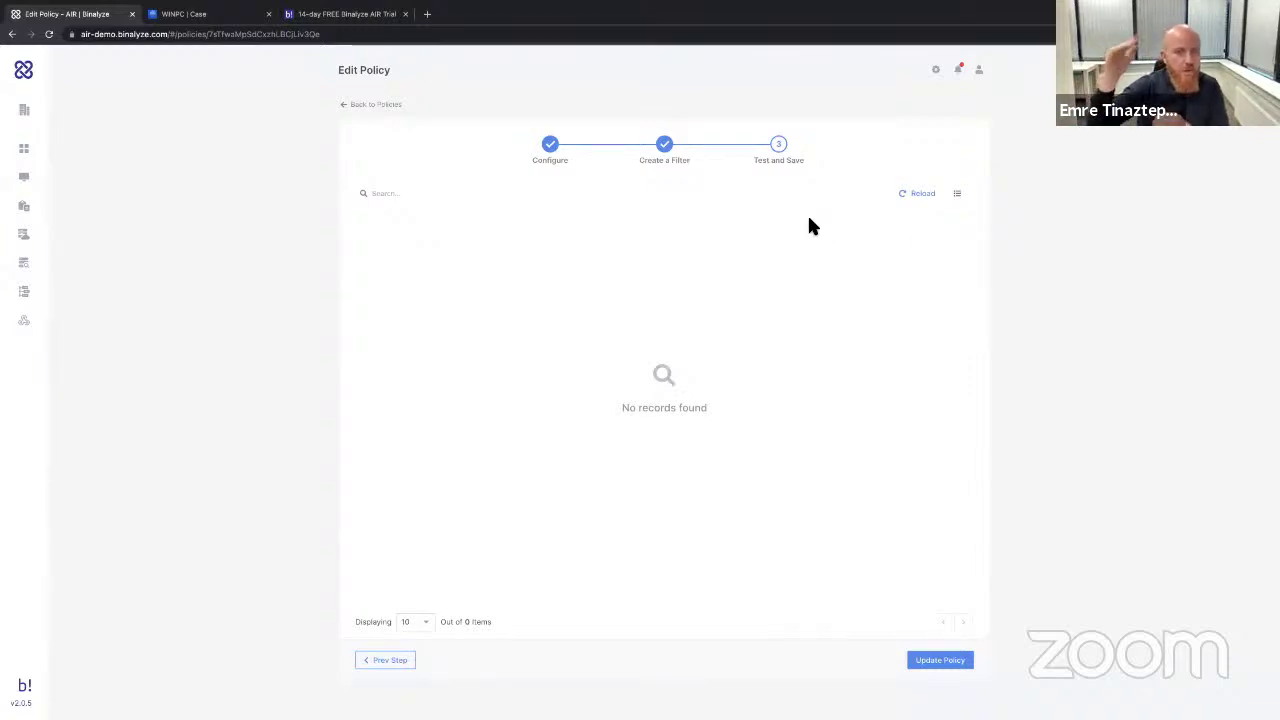
left_click(367, 106)
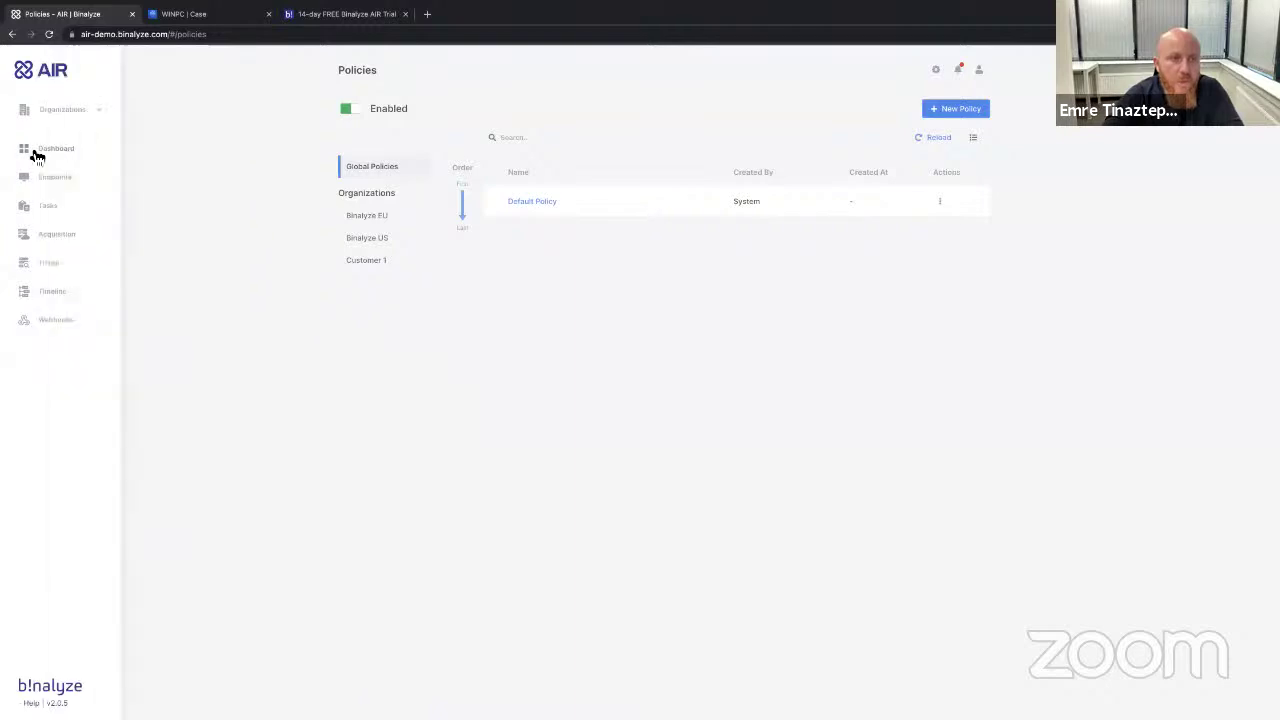
left_click(34, 153)
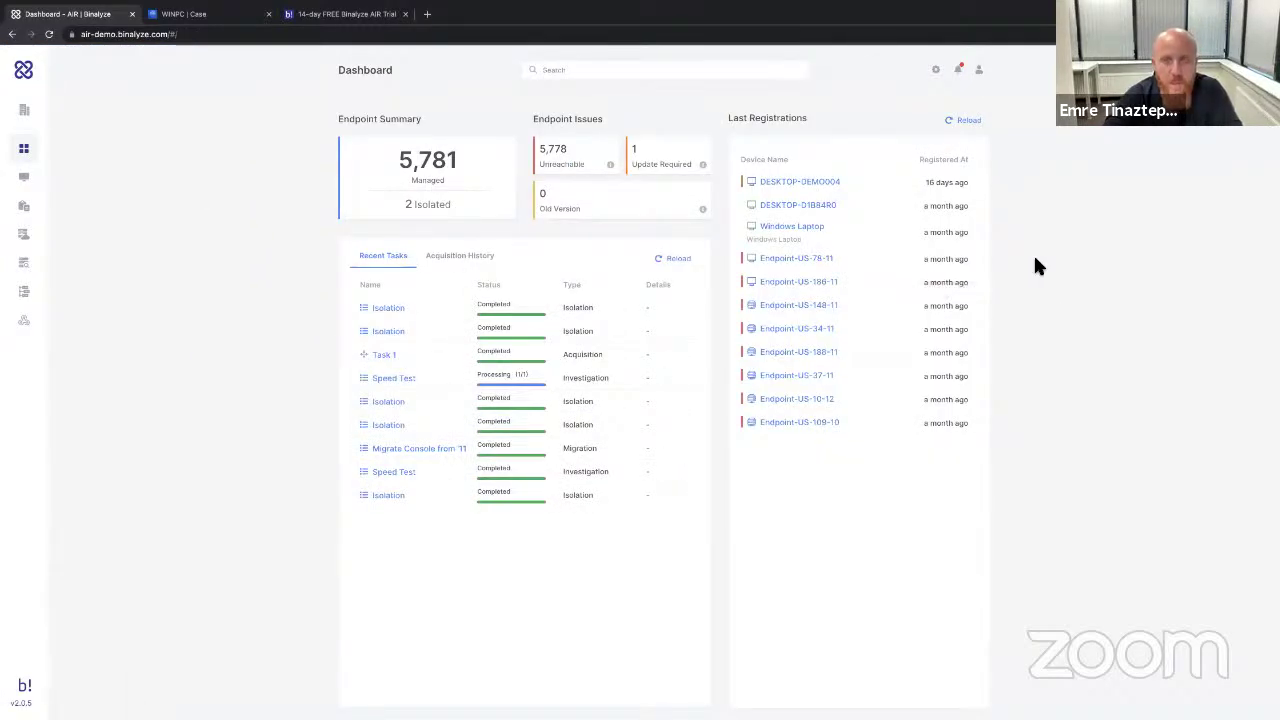
Start a new role under Users/Roles > Roles and scroll through its privilege list.
left_click(936, 70)
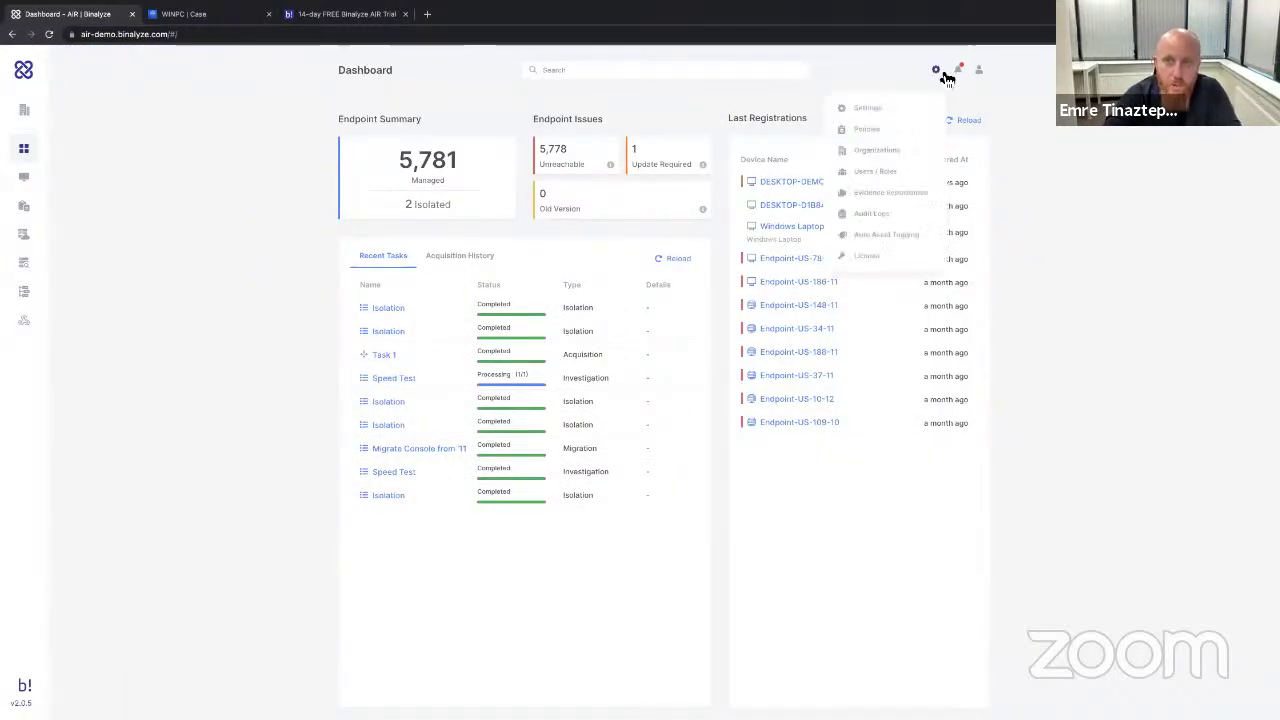
left_click(876, 172)
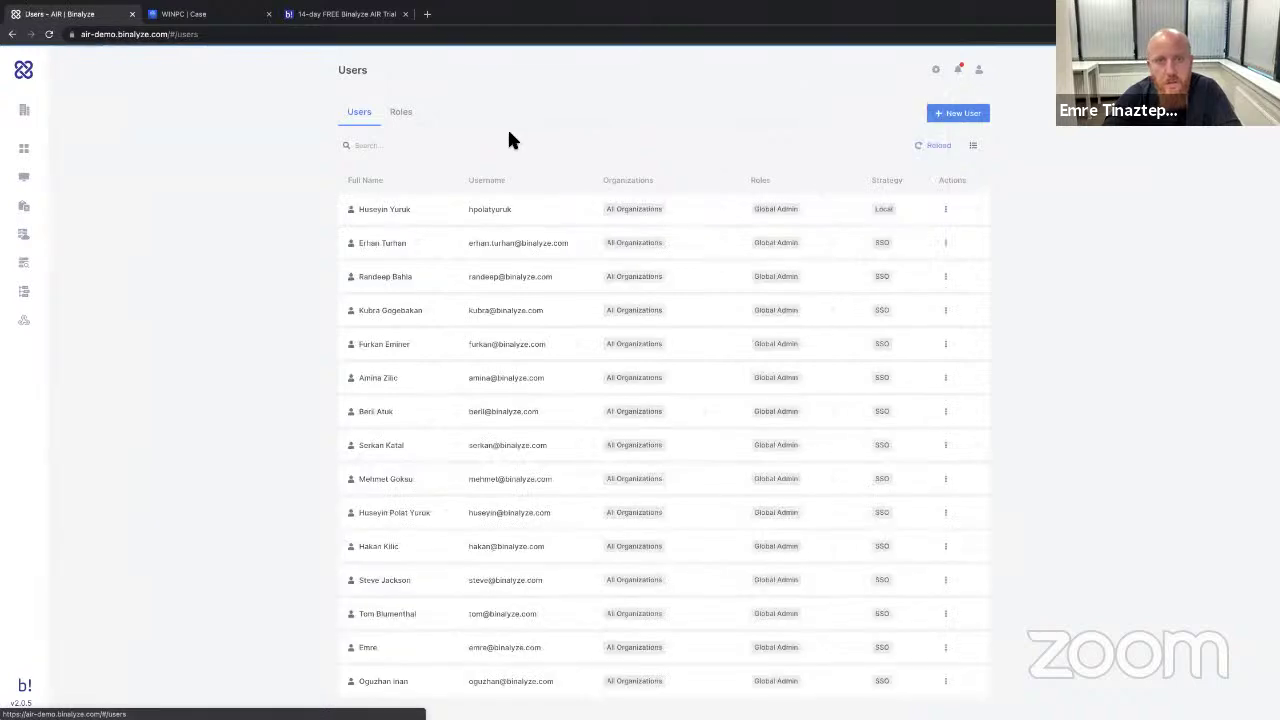
left_click(420, 118)
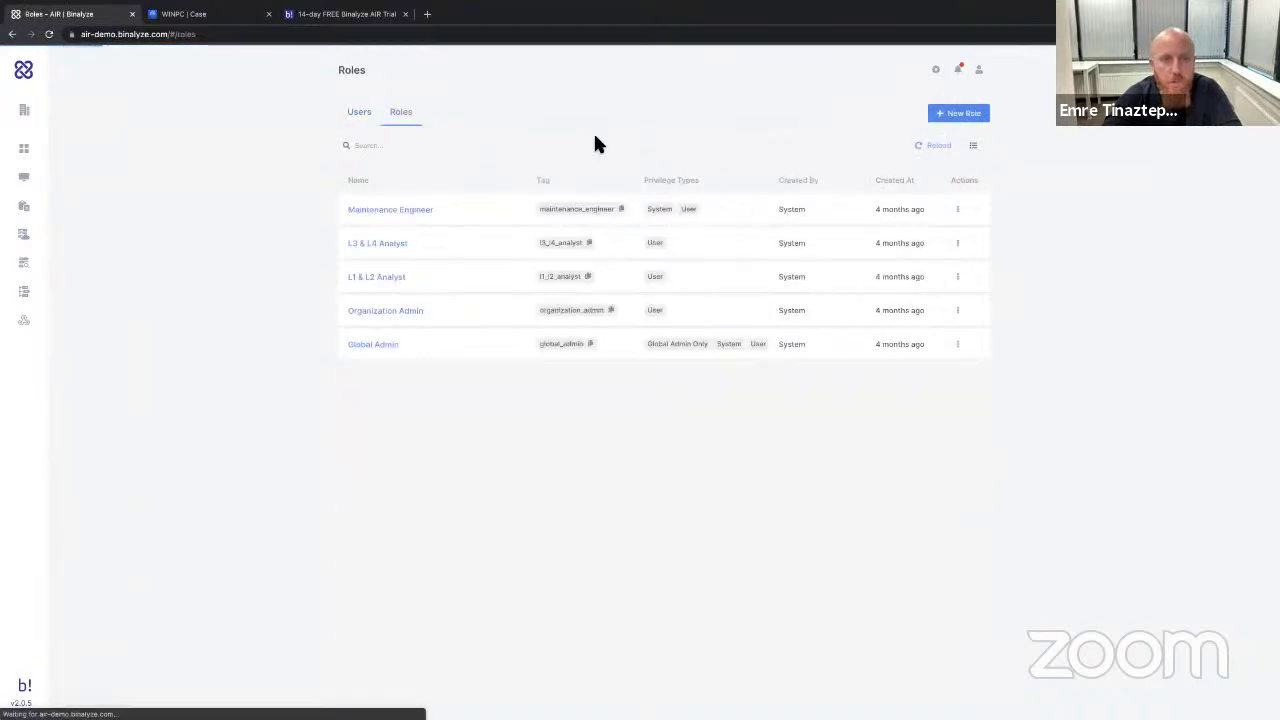
left_click(962, 114)
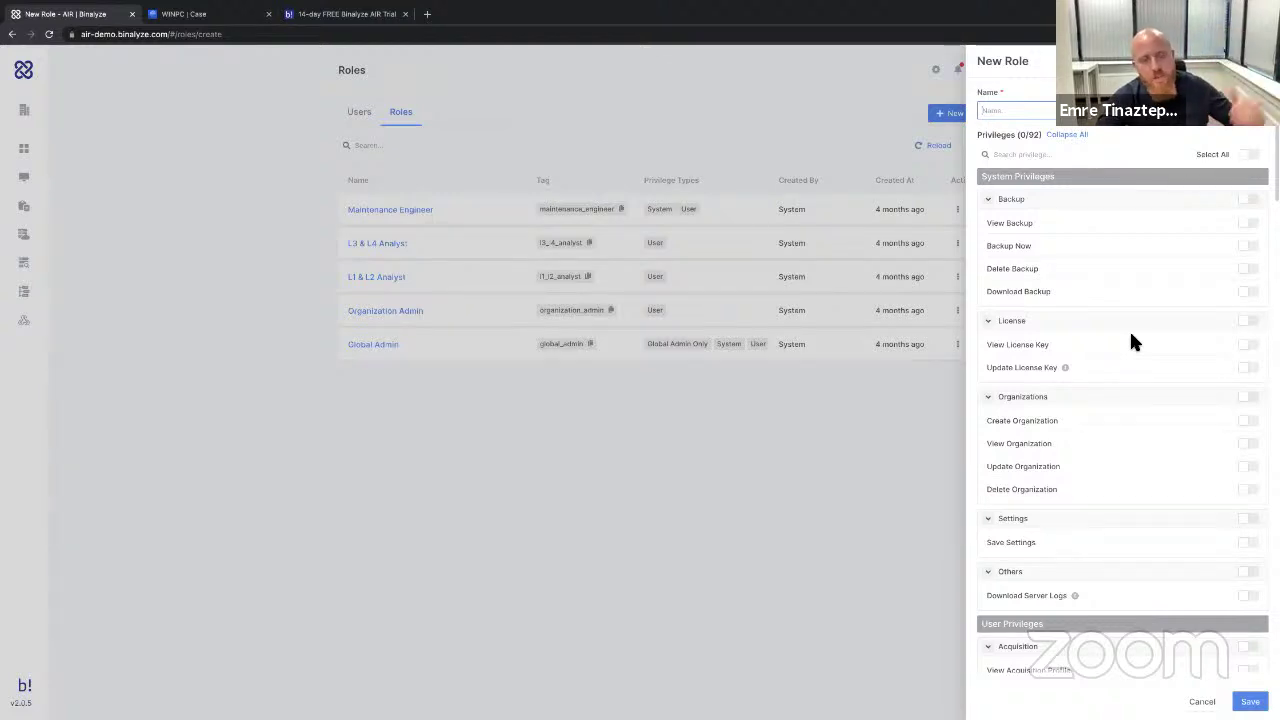
scroll(1138, 386, "down", 4)
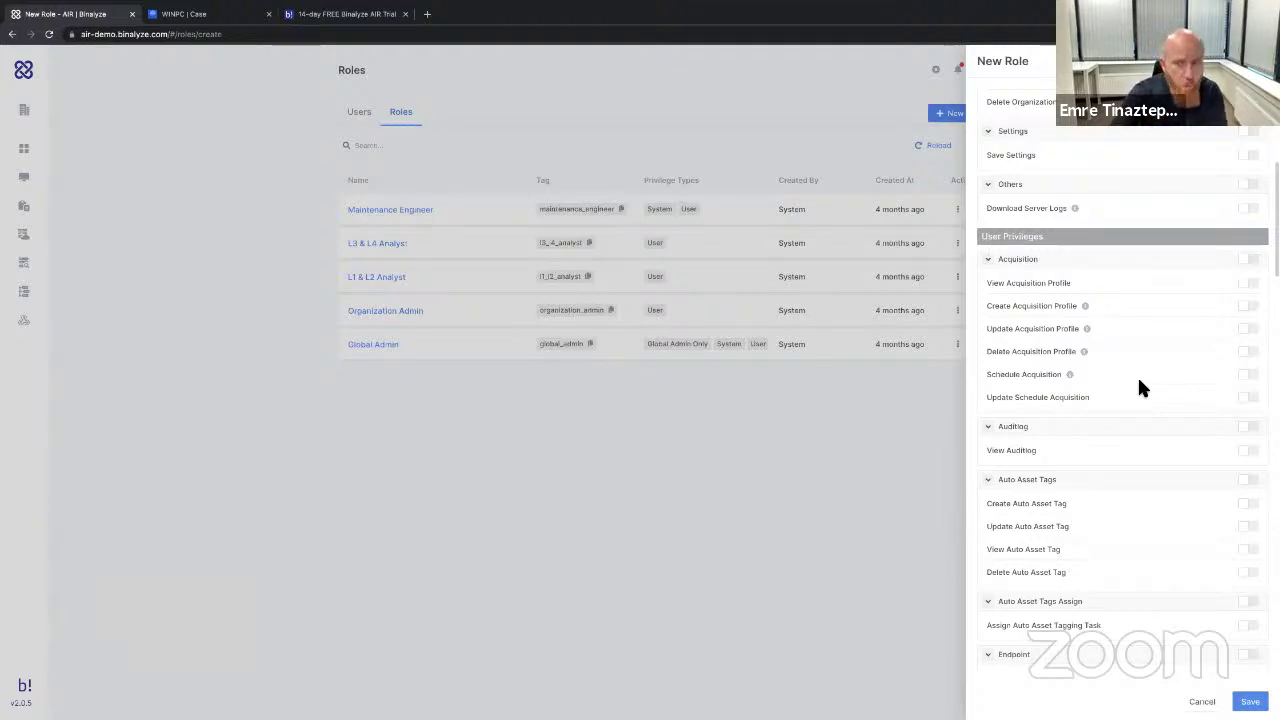
scroll(1140, 388, "down", 15)
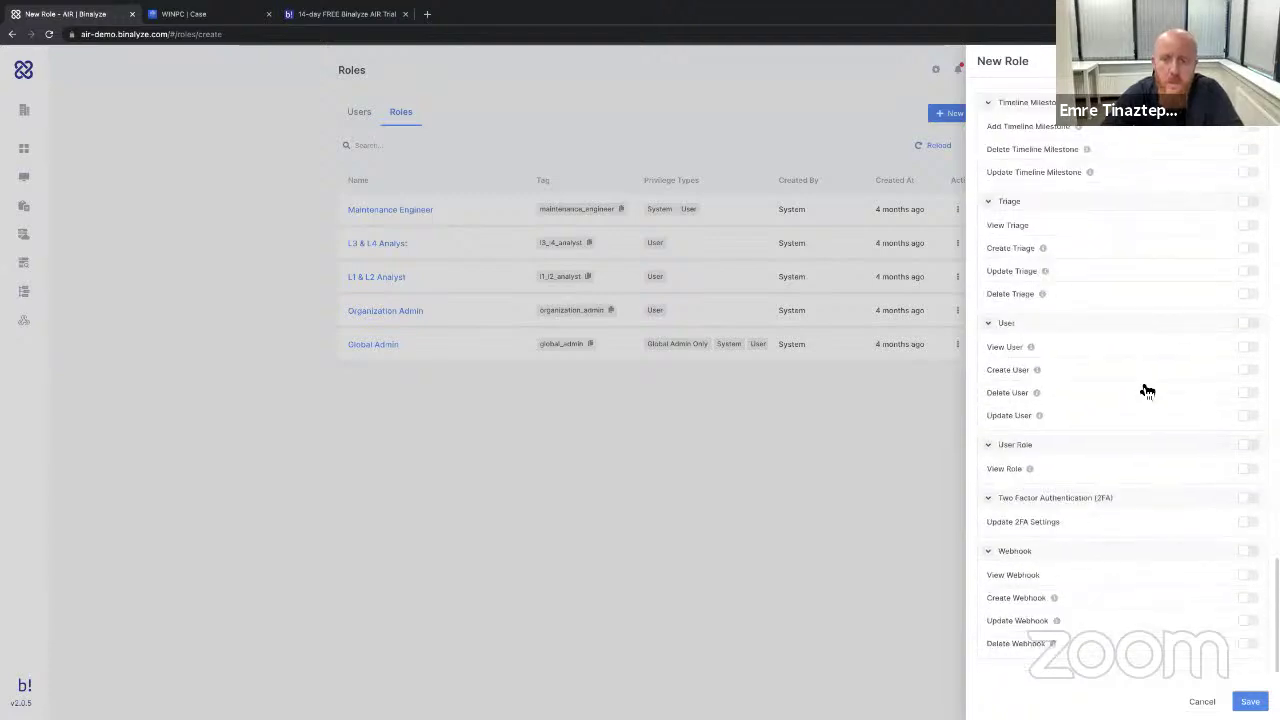
scroll(1140, 386, "up", 15)
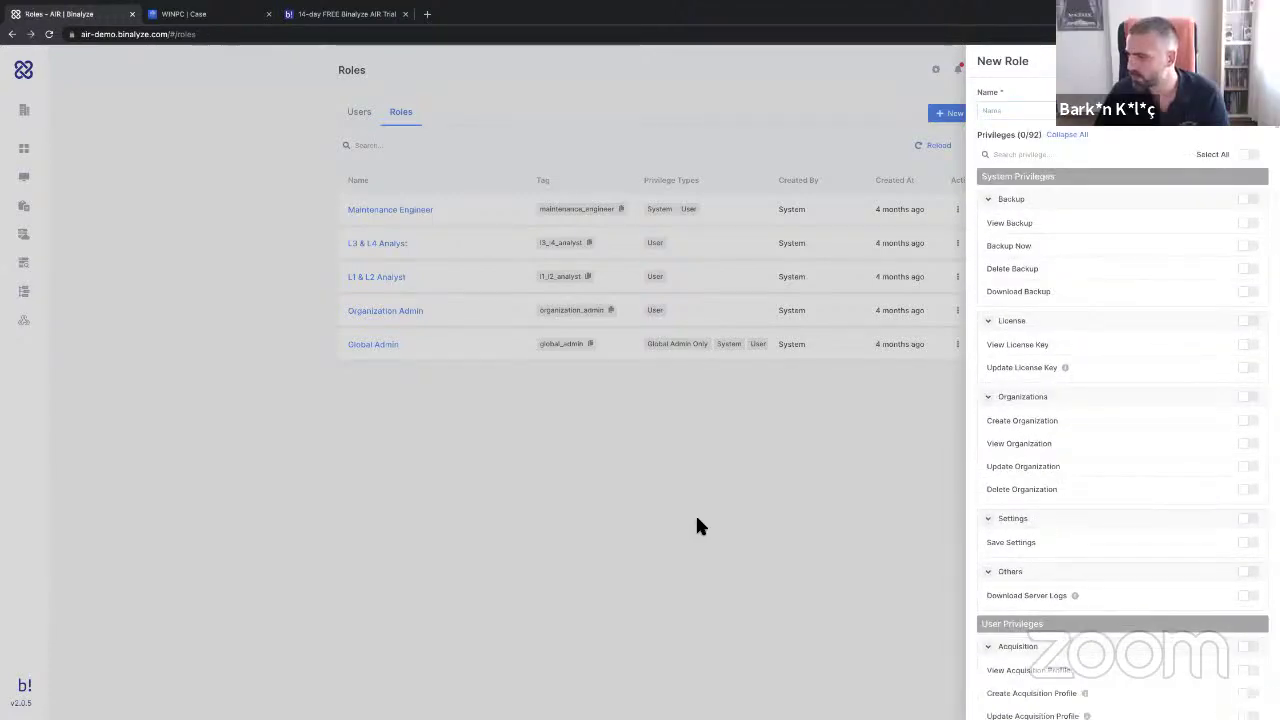
Dismiss the New Role form without saving any name or privileges.
left_click(697, 519)
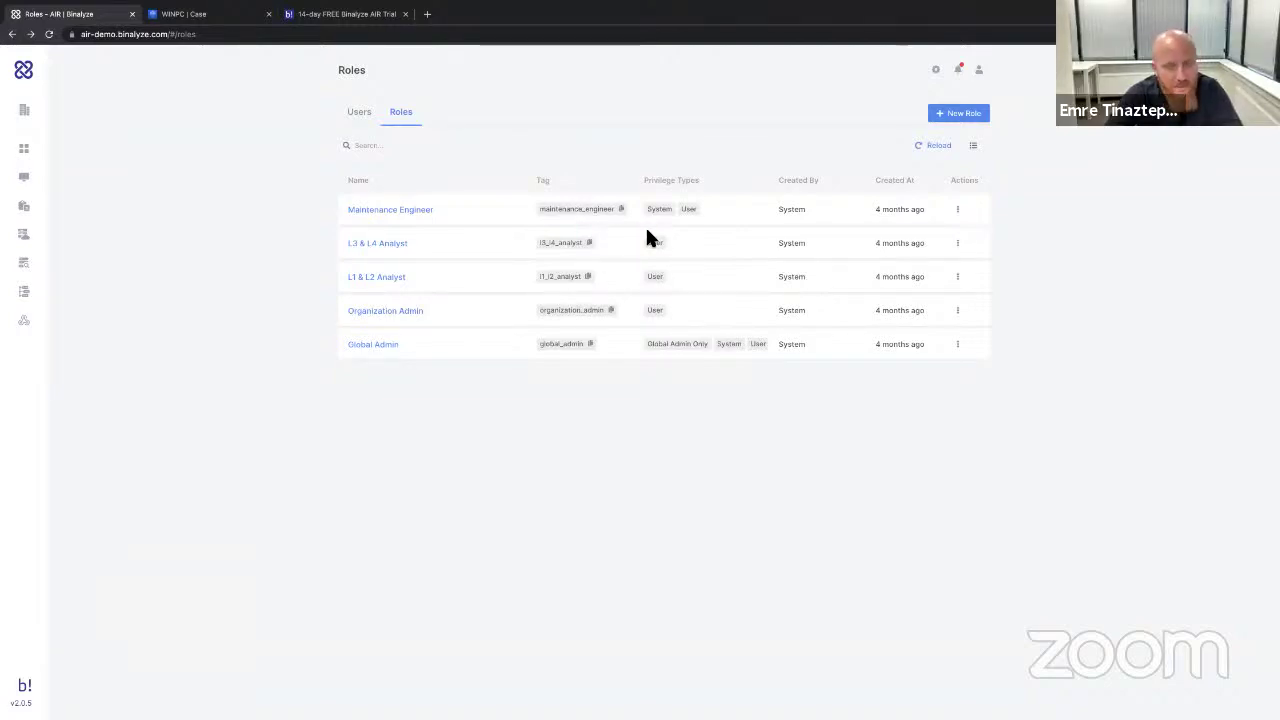
left_click(344, 16)
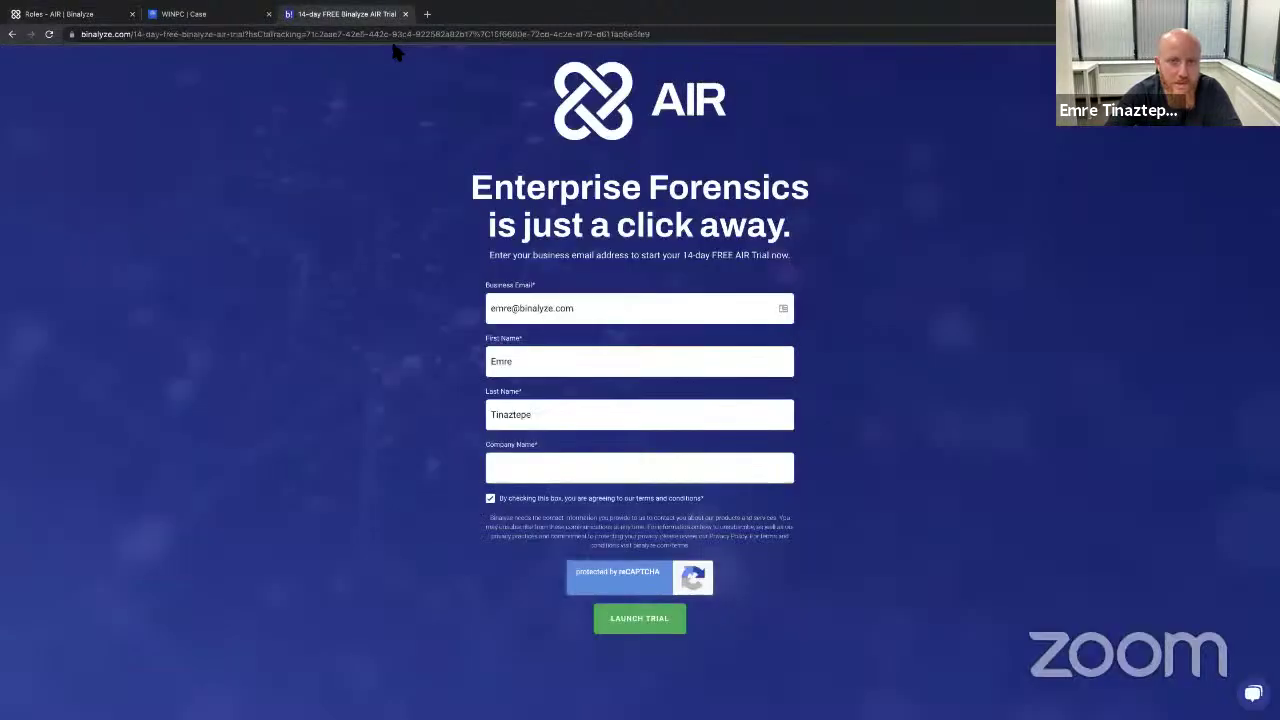
left_click(100, 16)
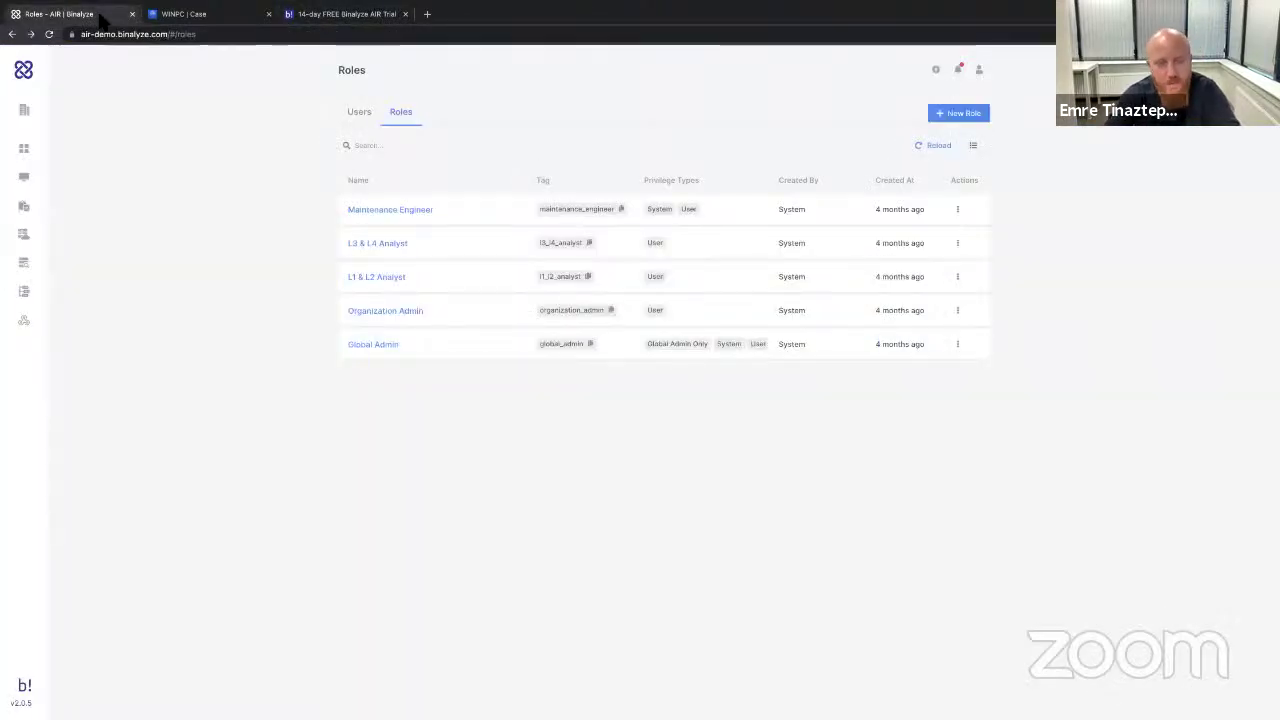
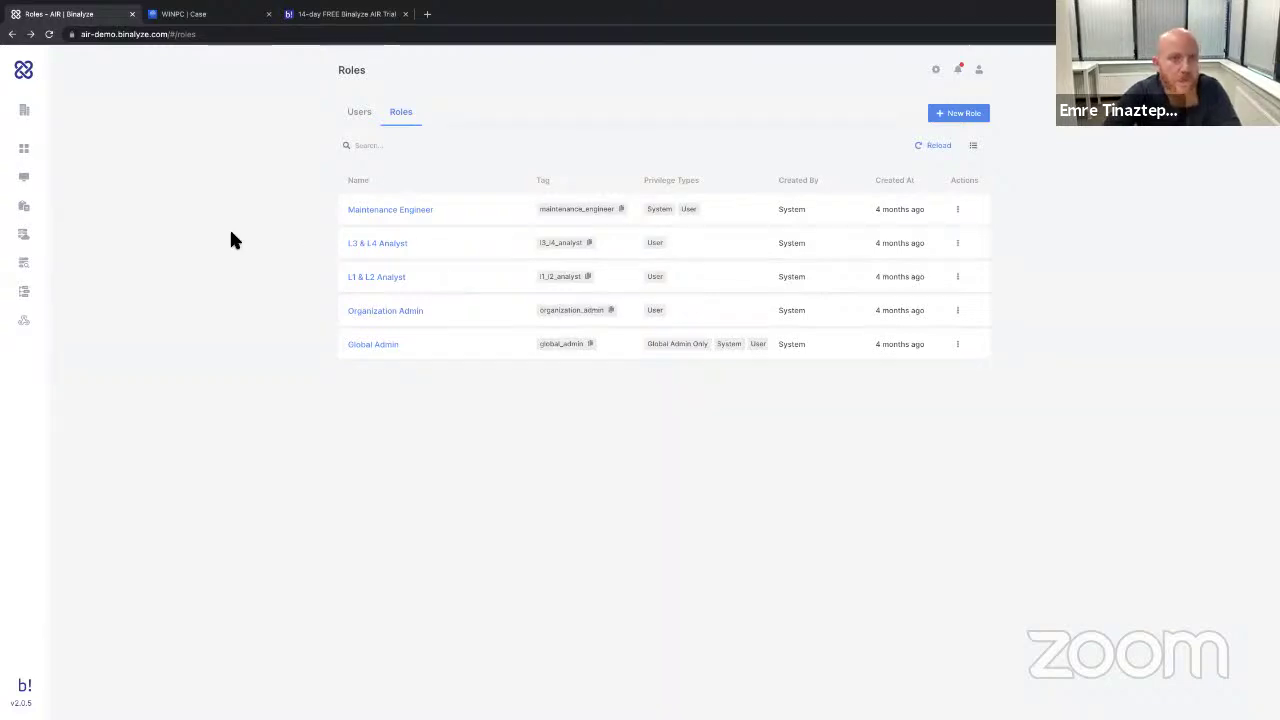
In the WINPC case report, open the Scheduled Tasks autoruns, then view the Drone findings.
left_click(203, 18)
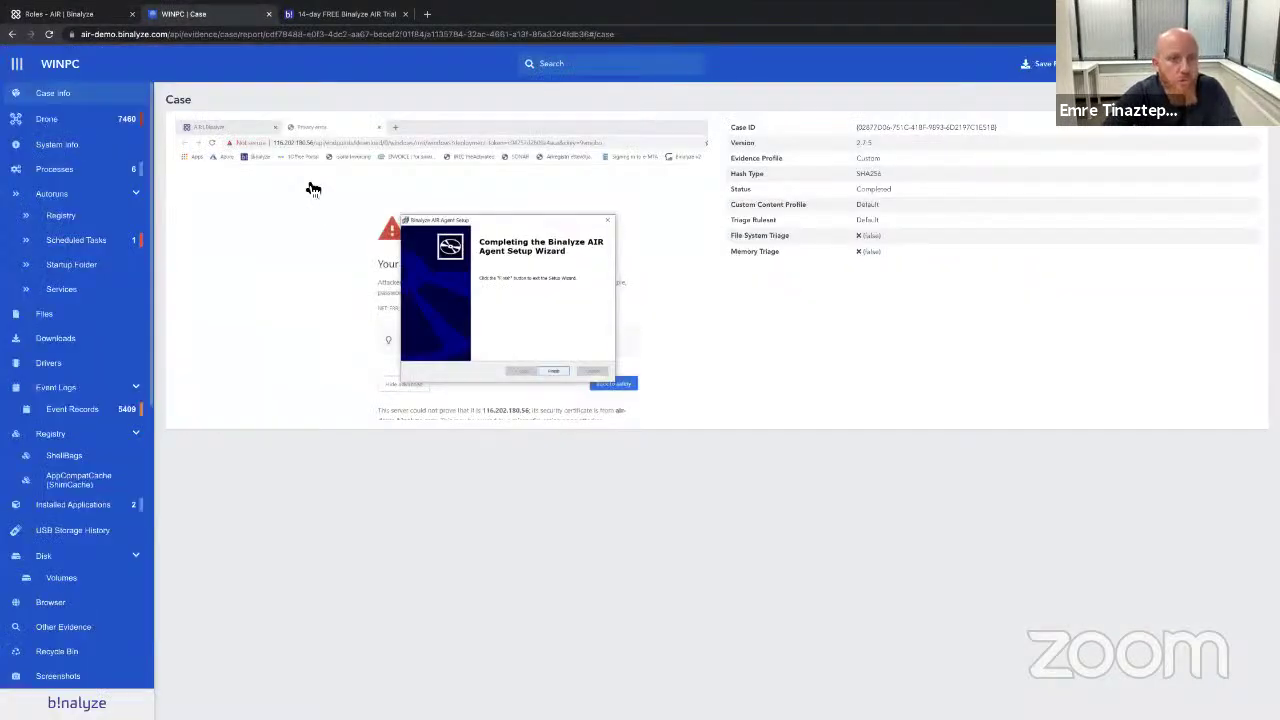
right_click(124, 241)
left_click(88, 251)
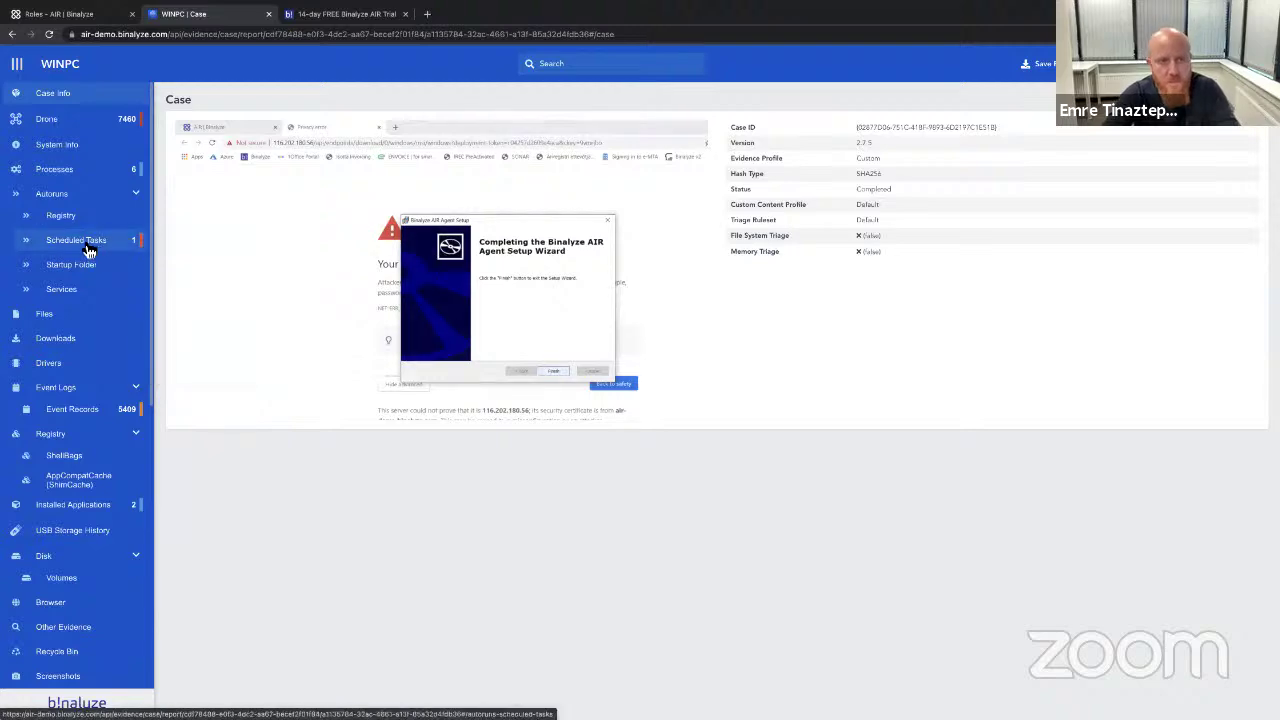
left_click(88, 251)
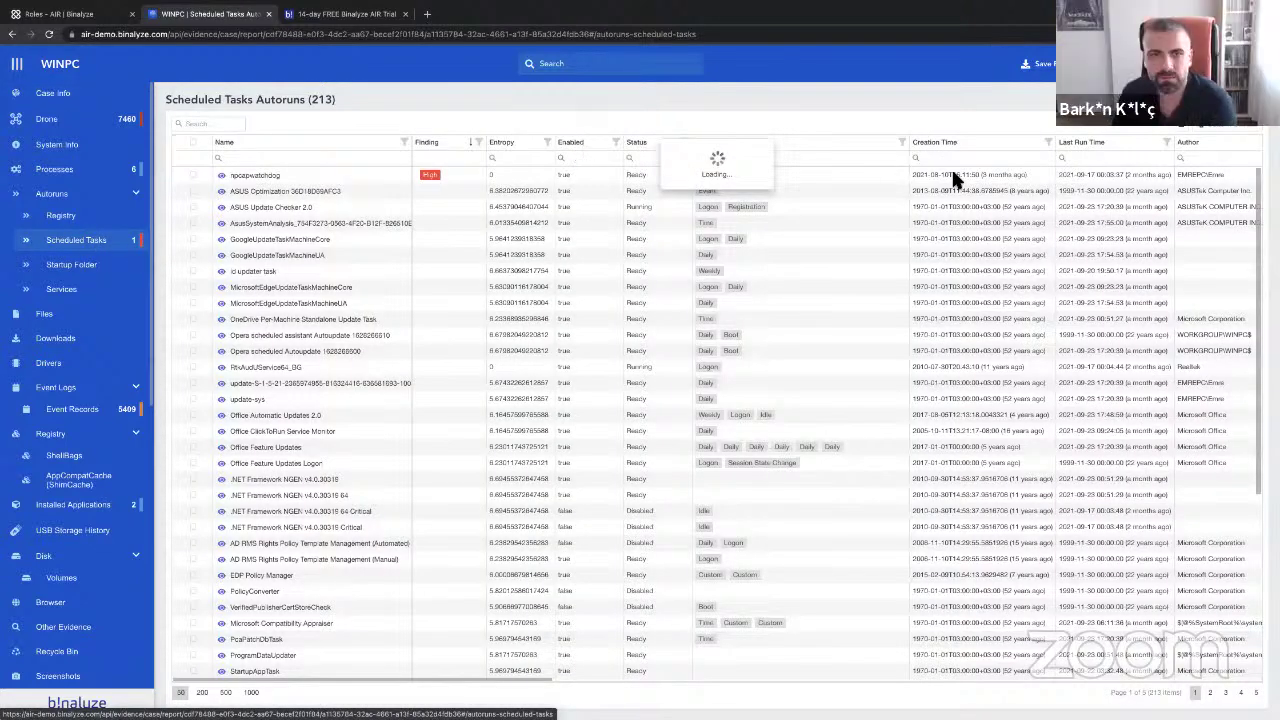
left_click(120, 120)
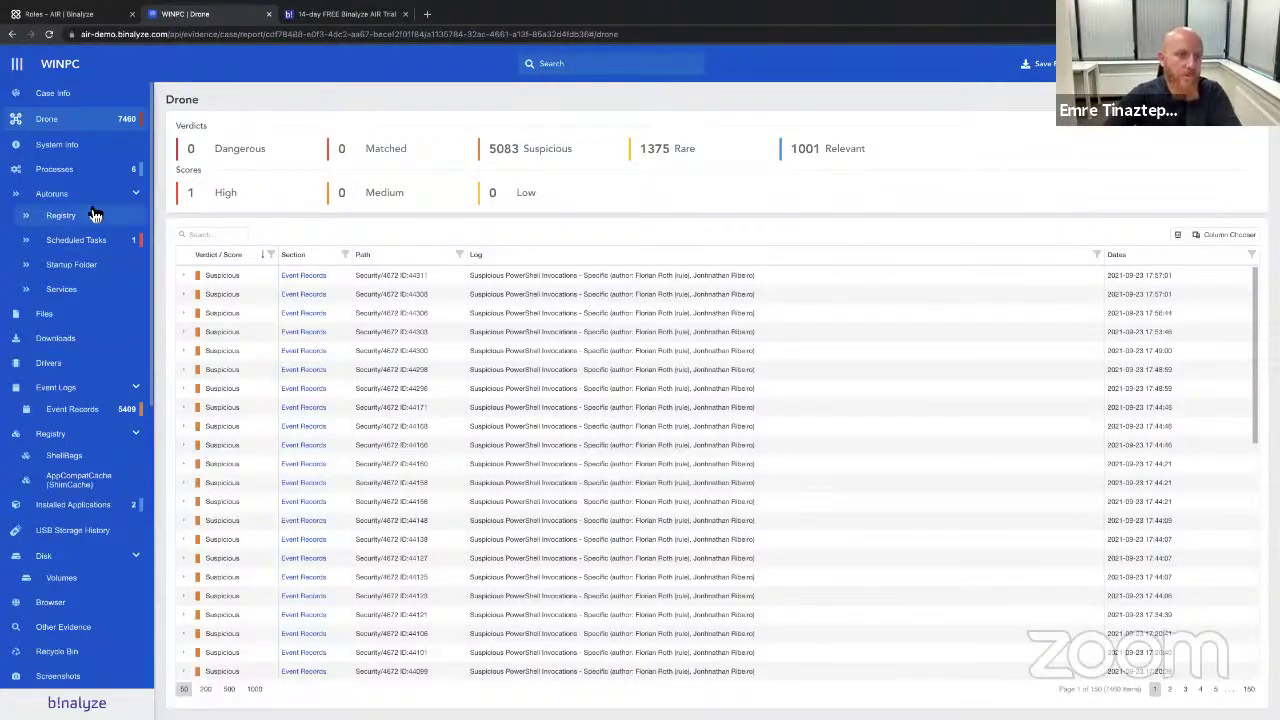
Reopen WINPC's Scheduled Tasks autoruns, then return to the Roles - AIR tab with Ctrl+1.
left_click(98, 244)
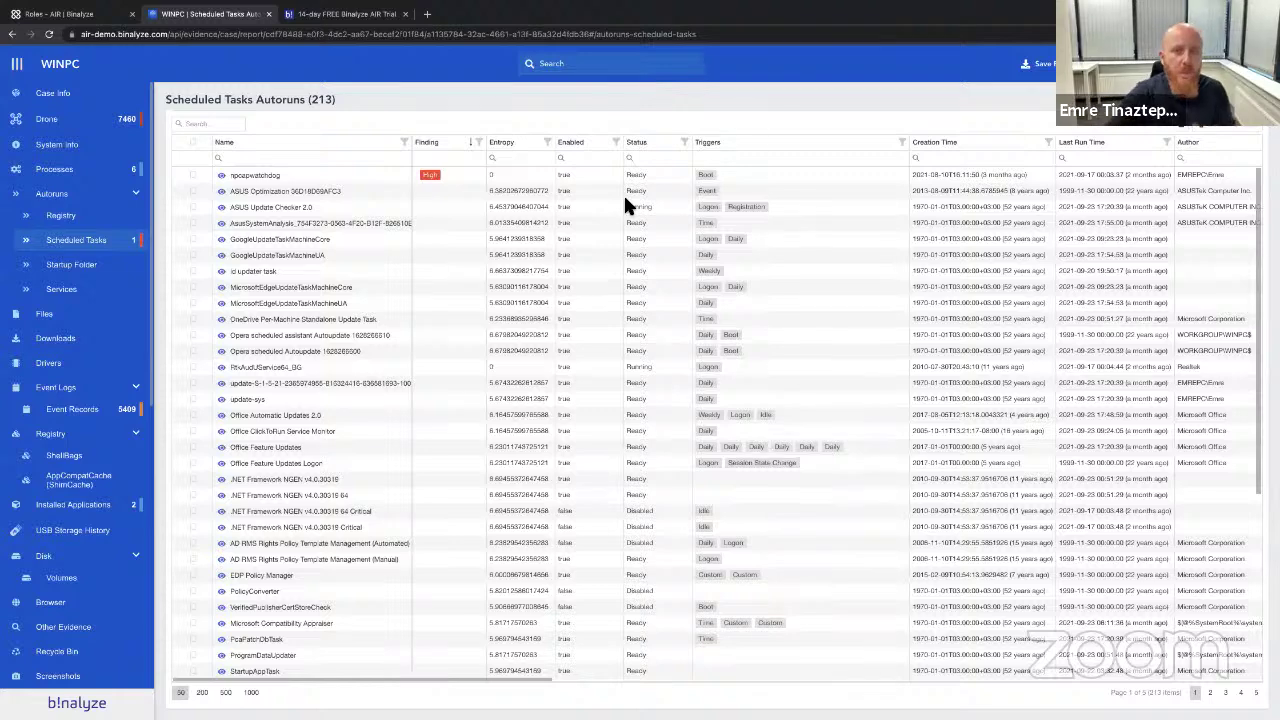
key("ctrl+1")
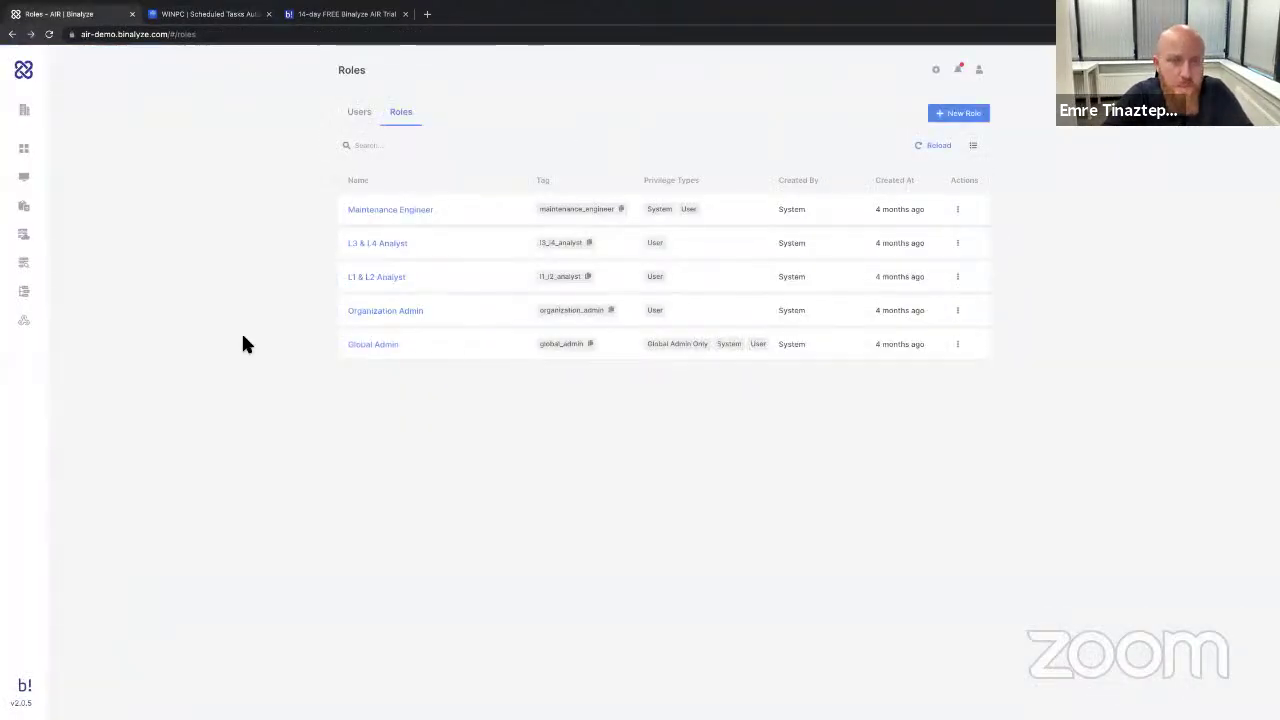
Open the Off-Network endpoint import for Binalyze EU, then leave it for the Endpoints list.
left_click(32, 177)
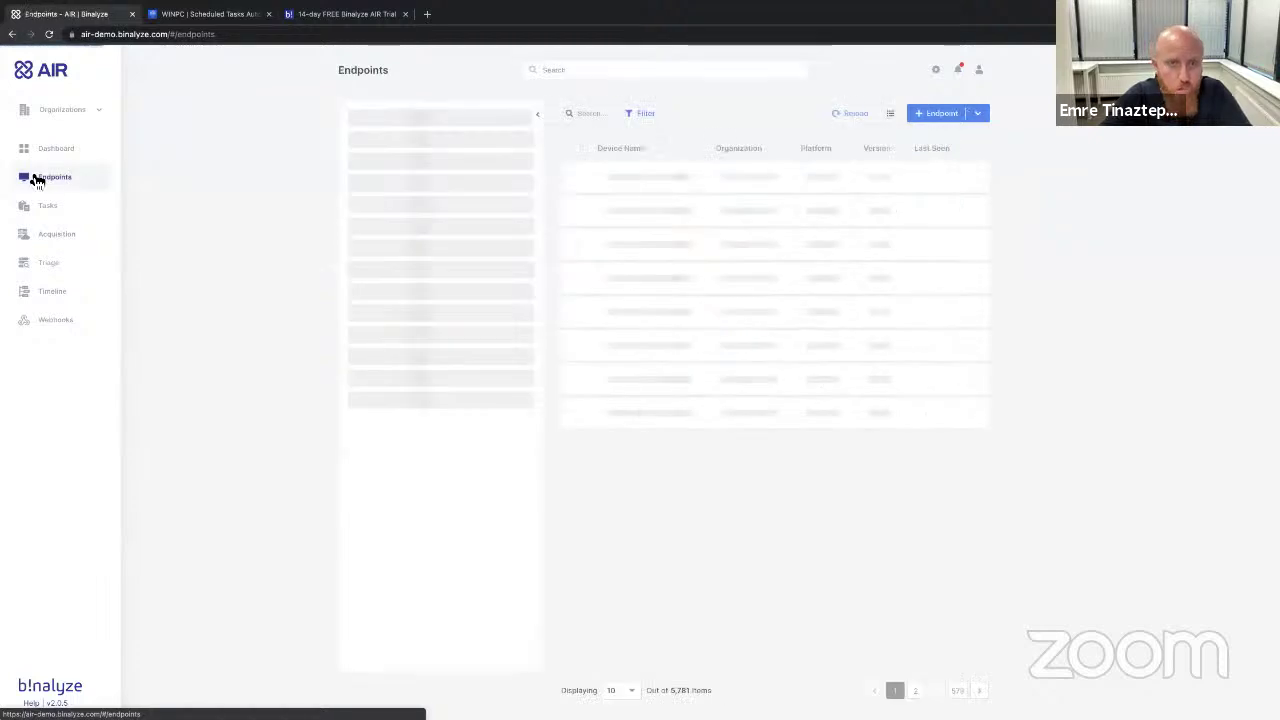
left_click(977, 115)
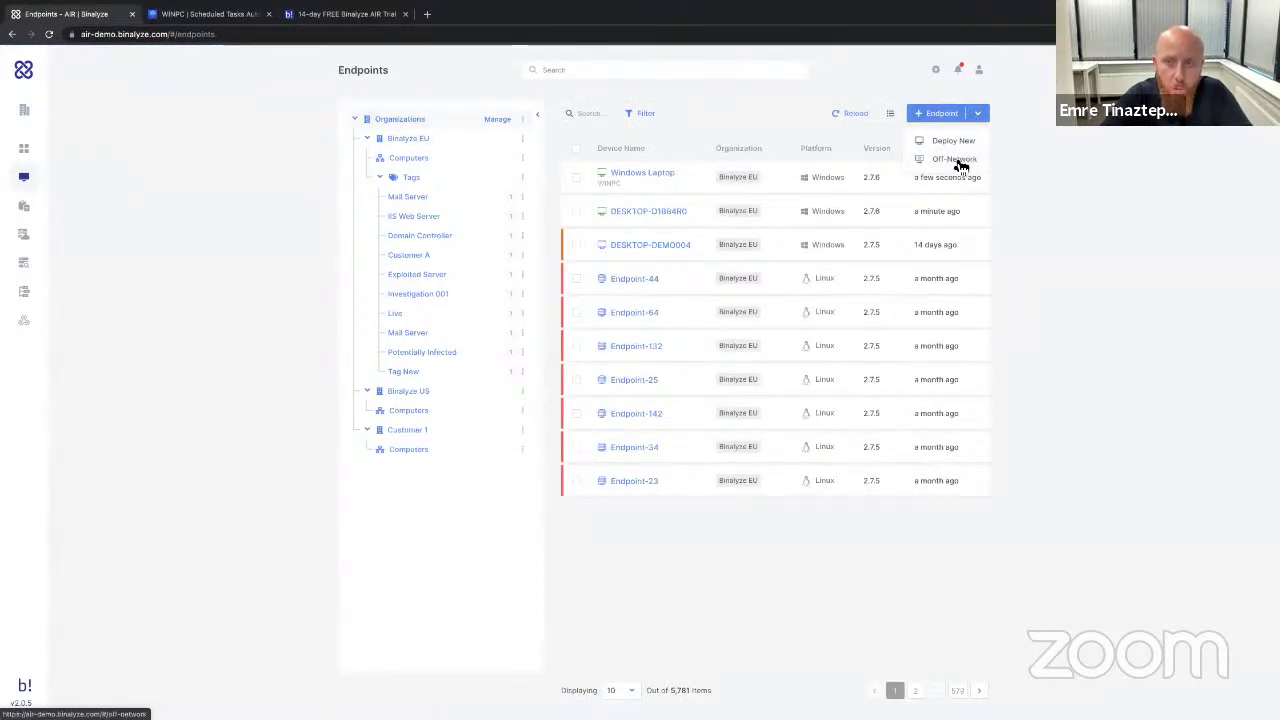
left_click(957, 160)
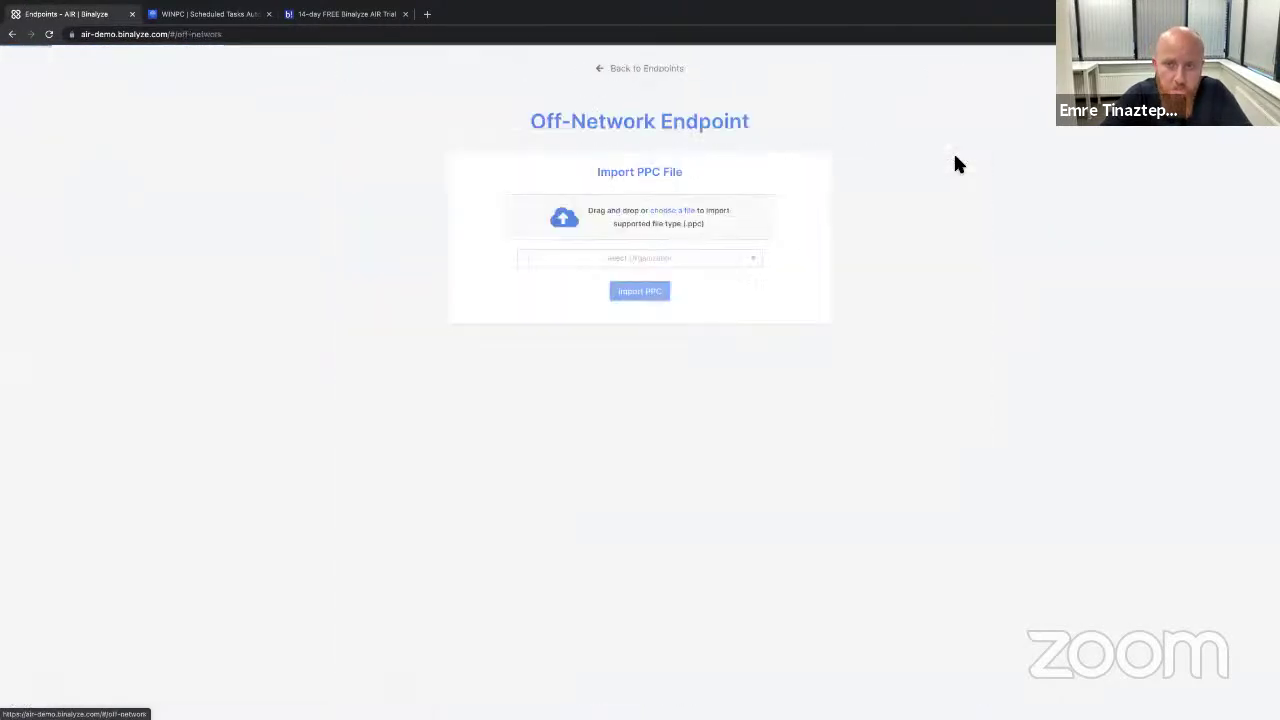
left_click(634, 262)
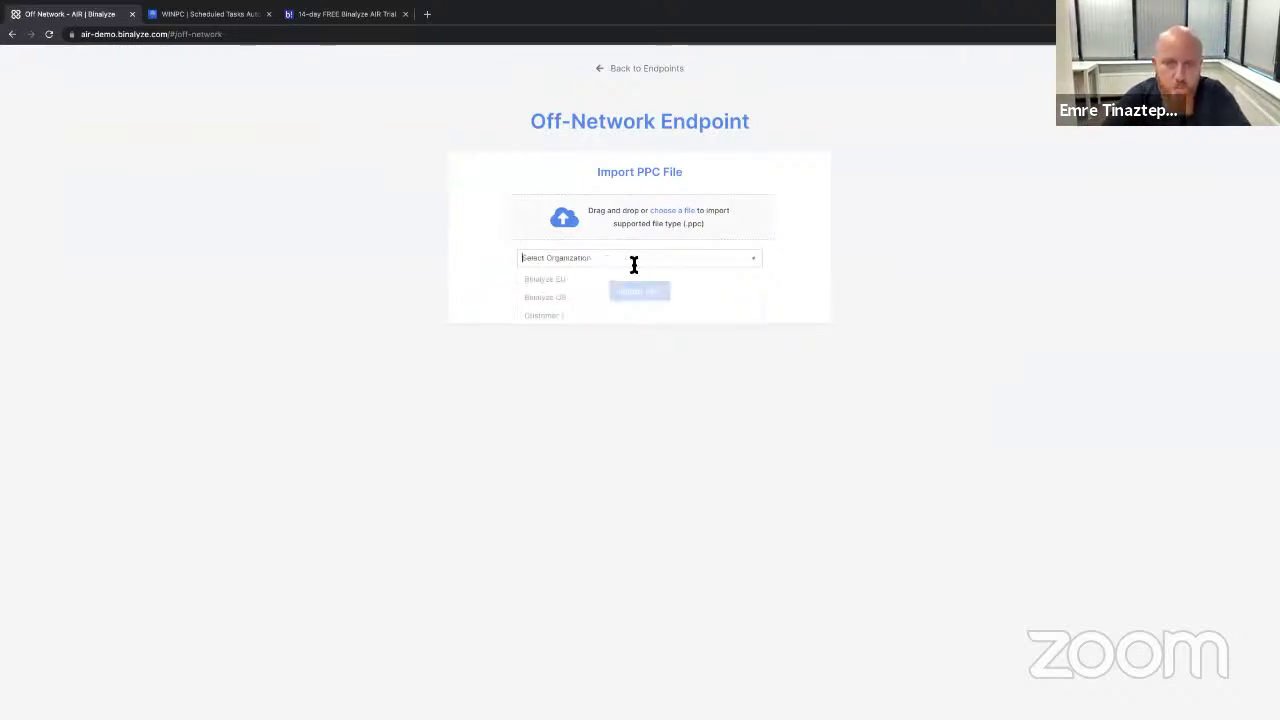
left_click(612, 277)
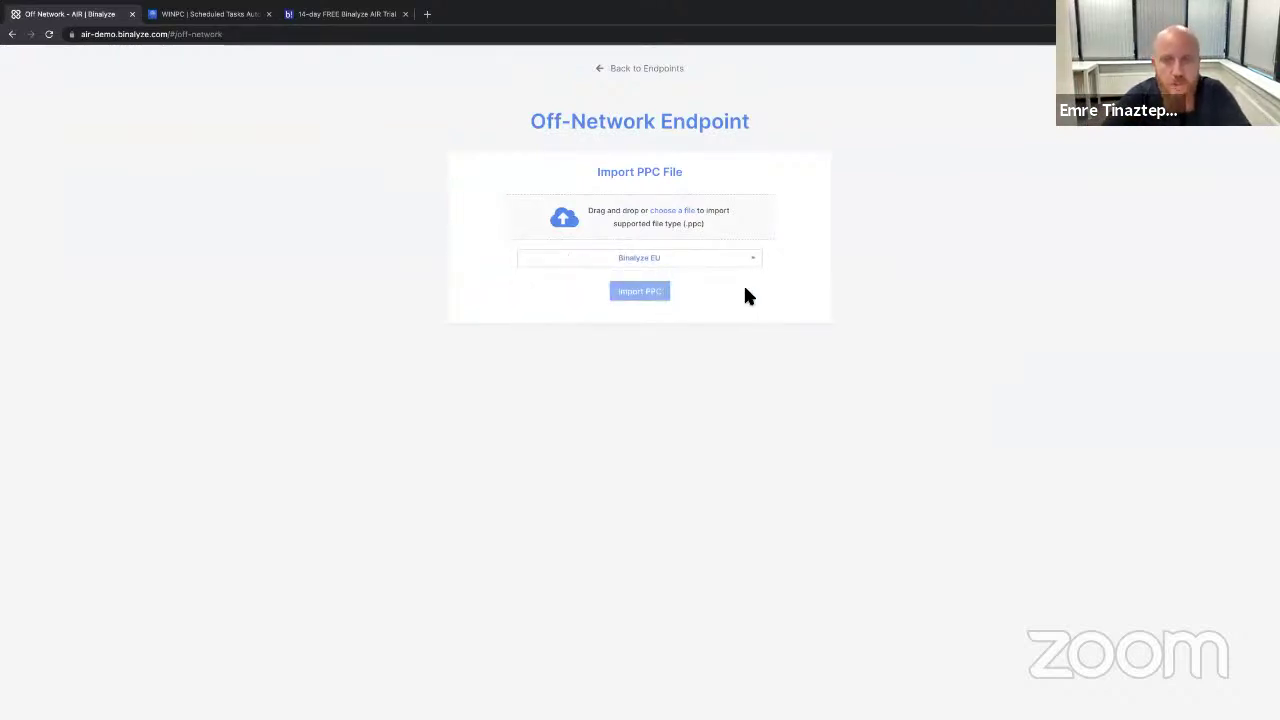
left_click(628, 69)
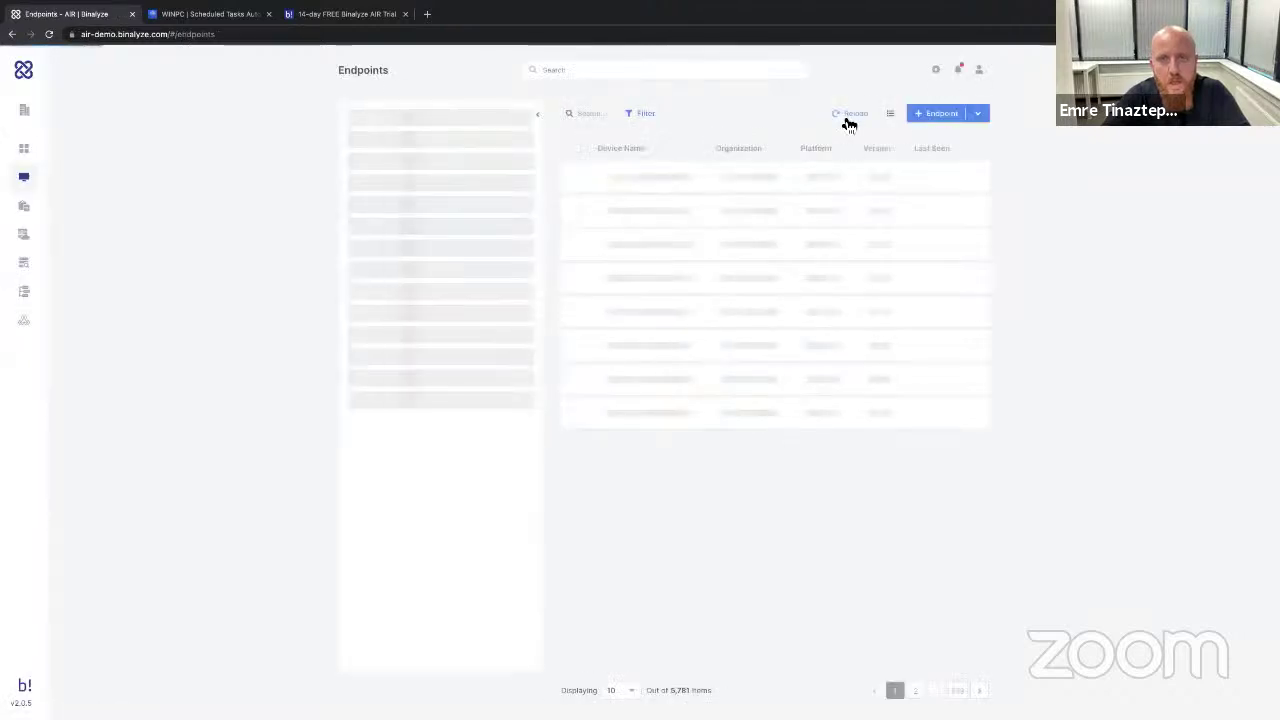
Create an empty timeline named 'ABC' with evidence added later, then return to the Timeline list.
left_click(48, 291)
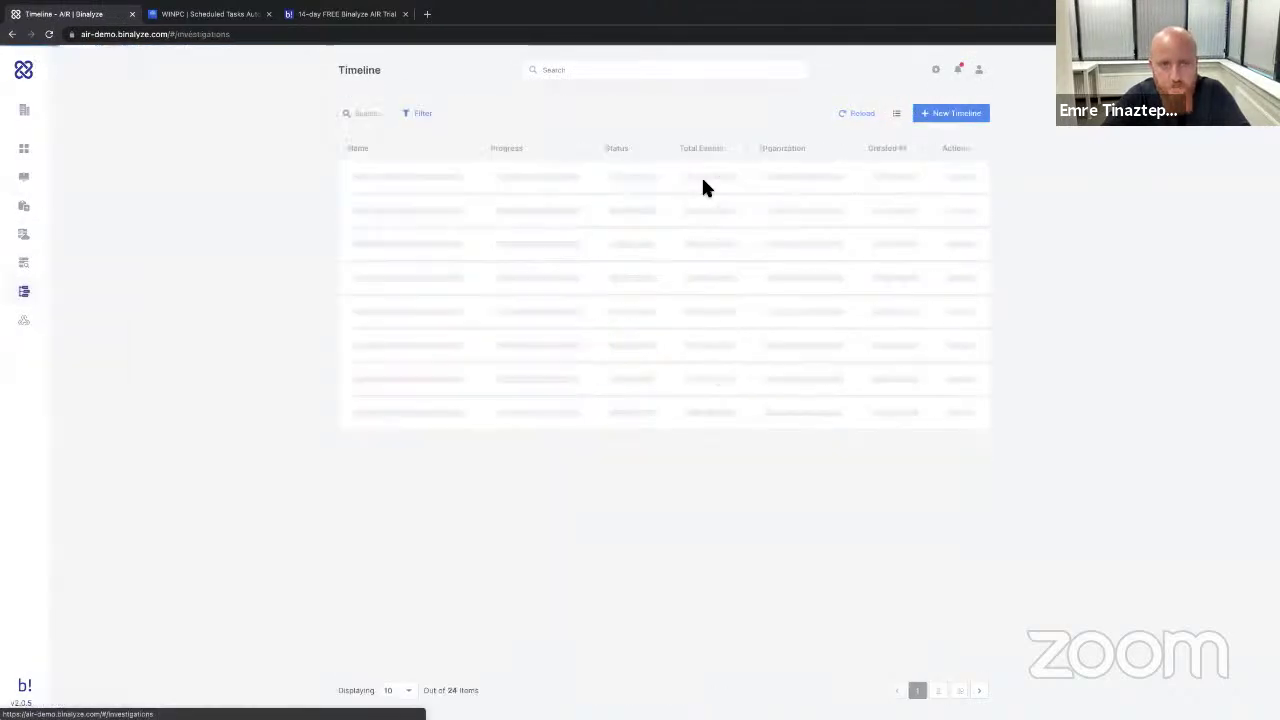
left_click(935, 118)
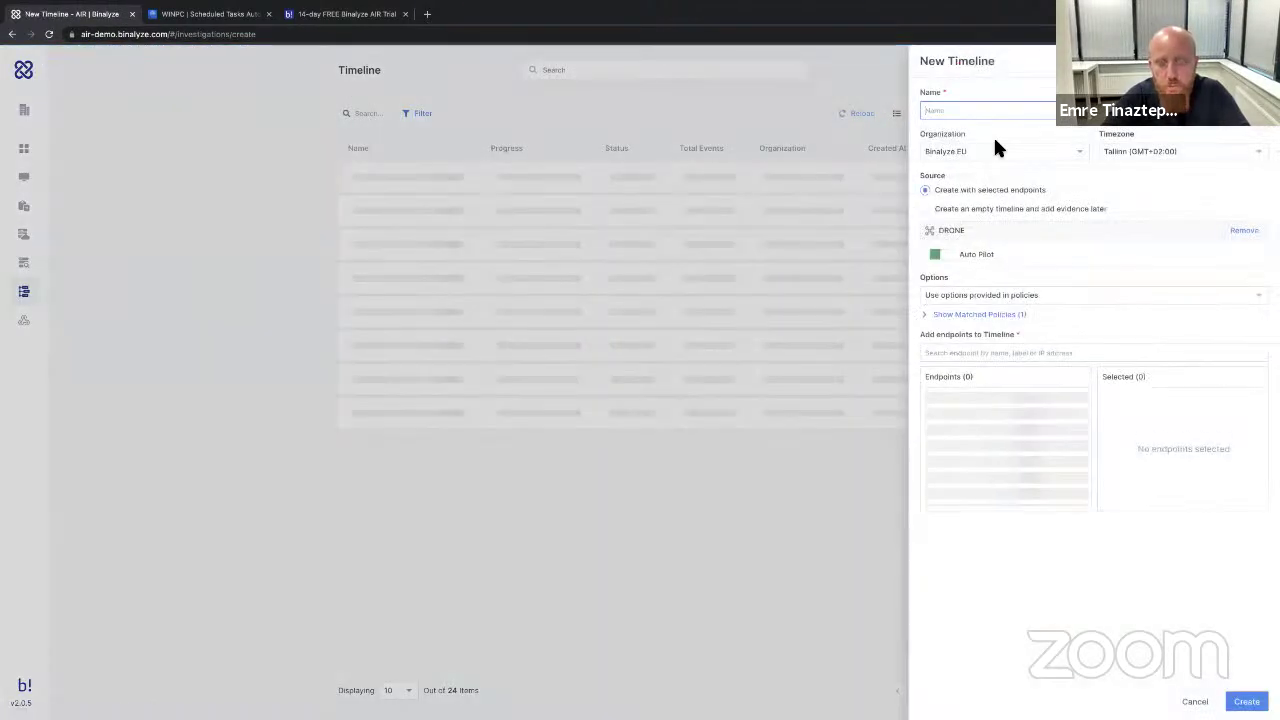
type("ABC")
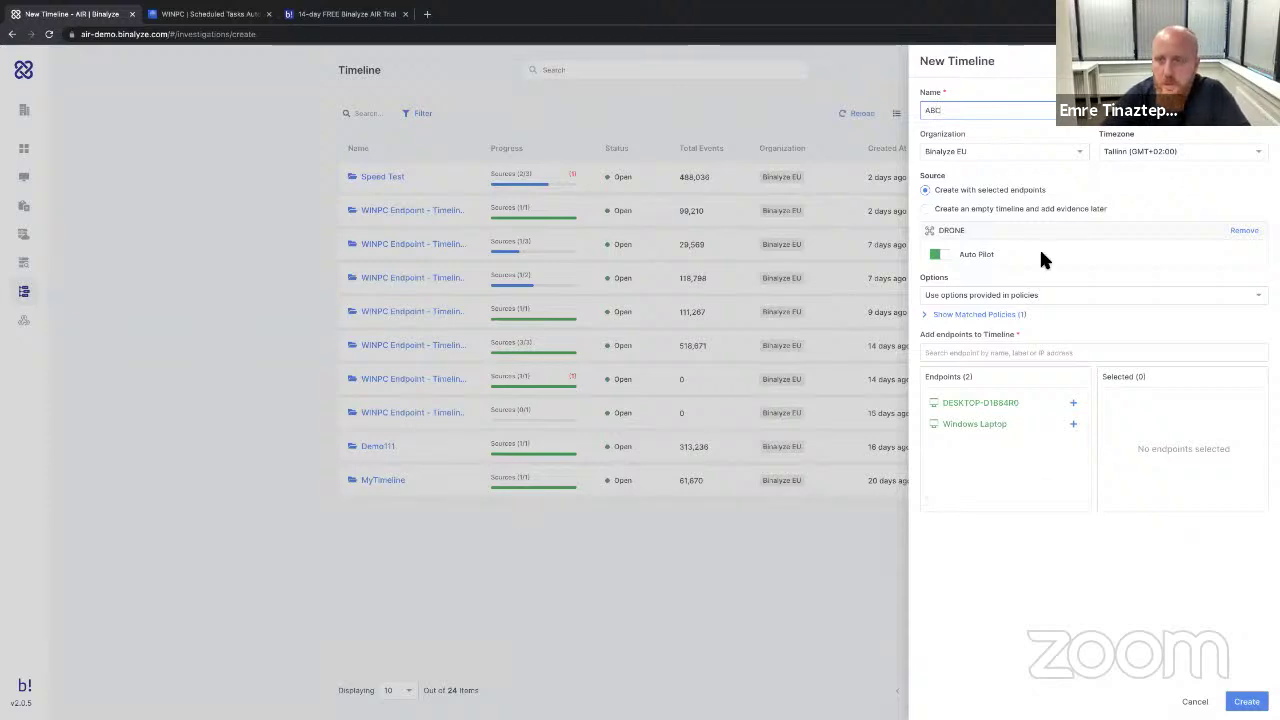
left_click(979, 207)
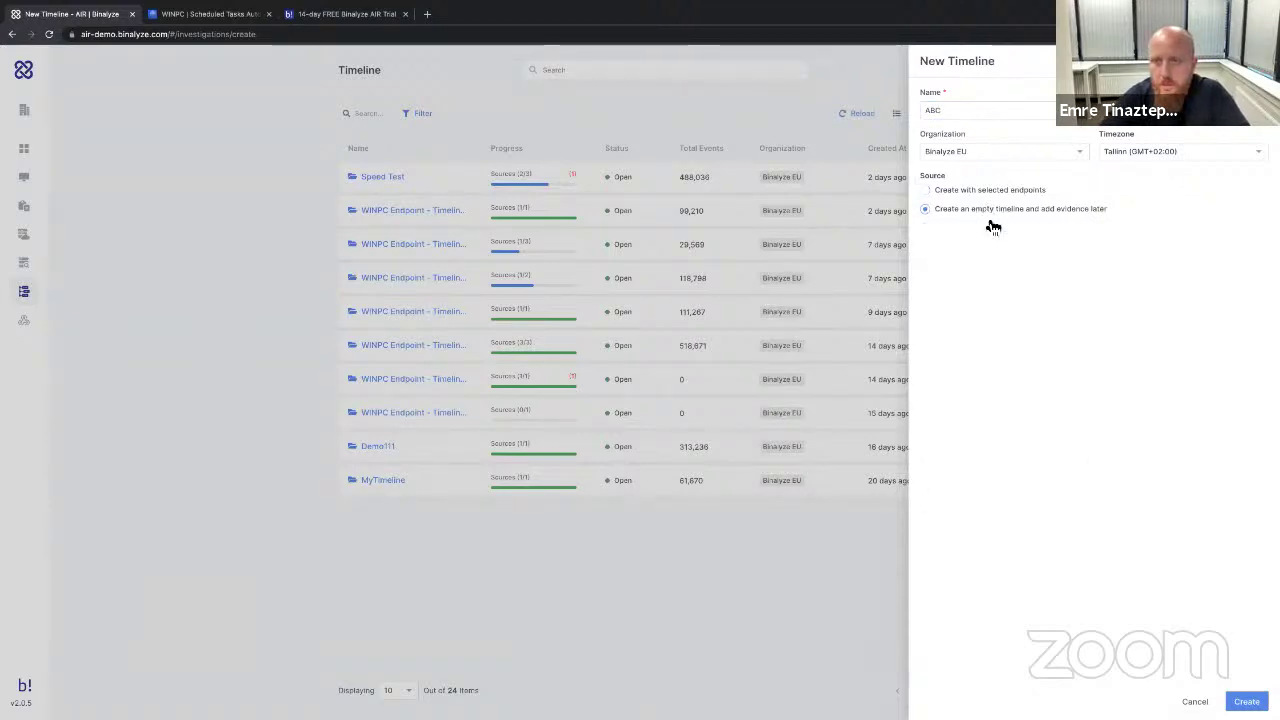
left_click(1246, 701)
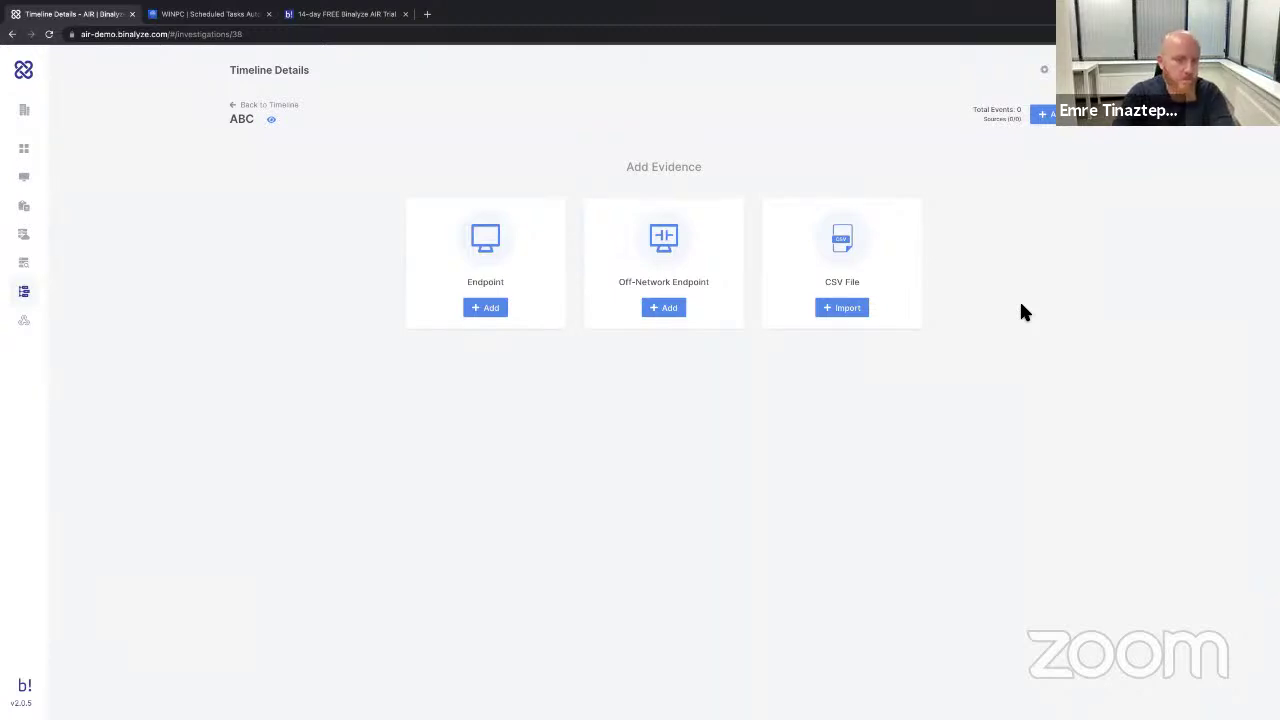
left_click(279, 102)
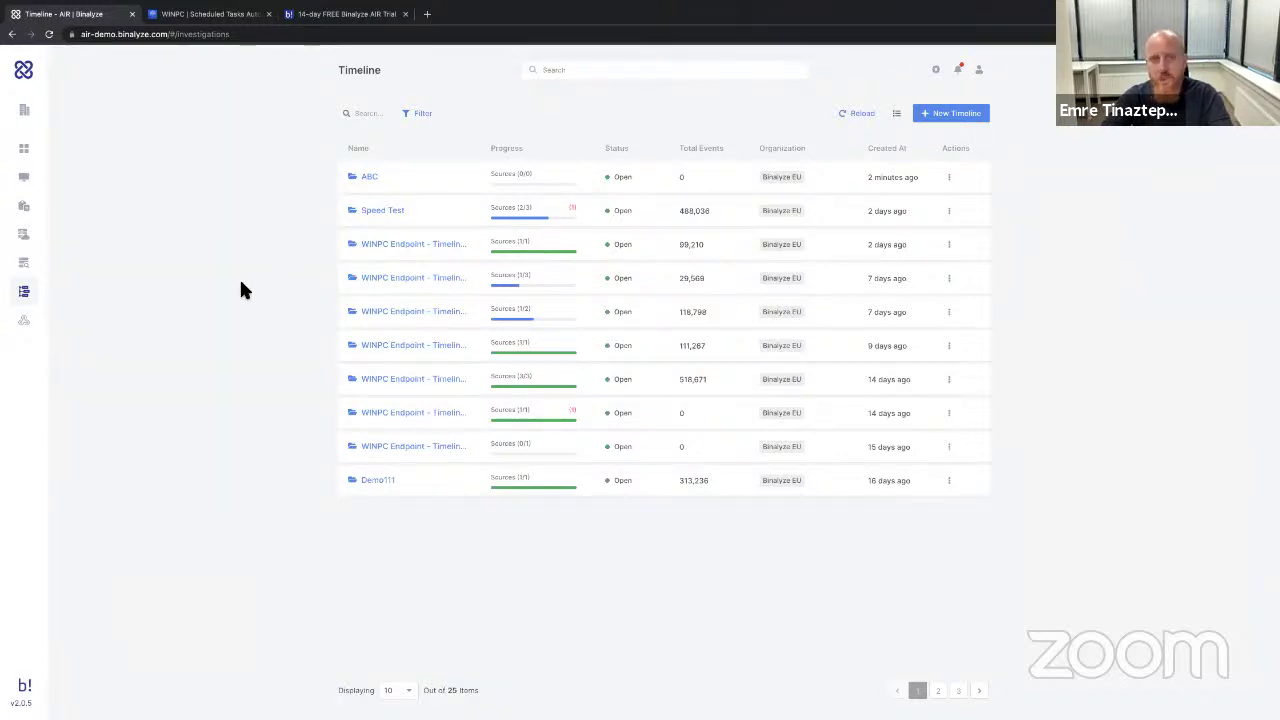
On the Endpoints page, view the Windows Laptop endpoint details and close them.
left_click(27, 182)
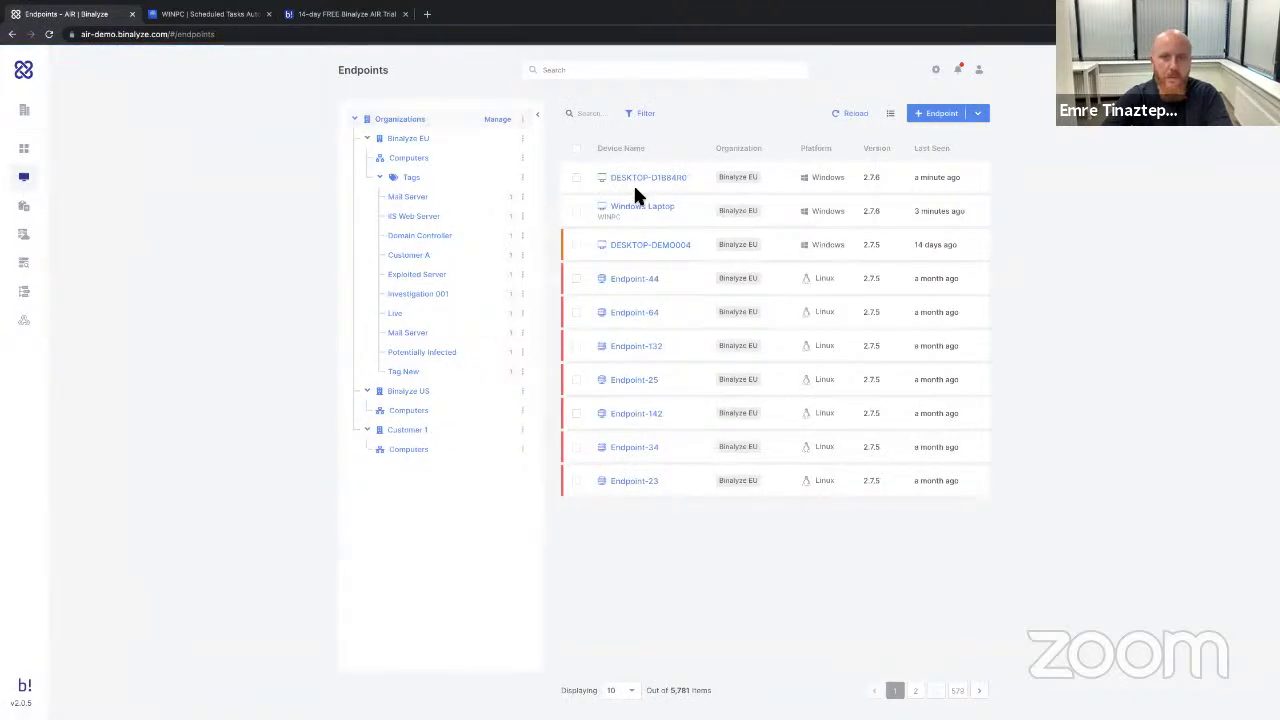
left_click(634, 204)
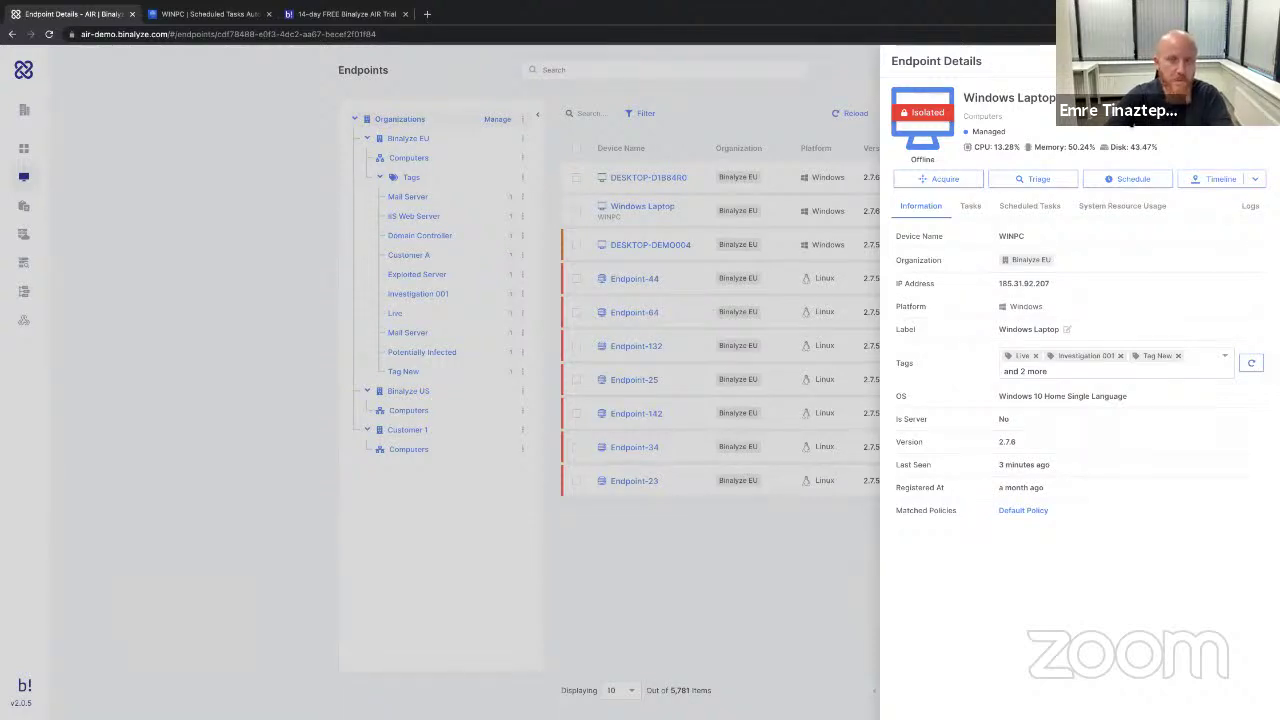
left_click(461, 117)
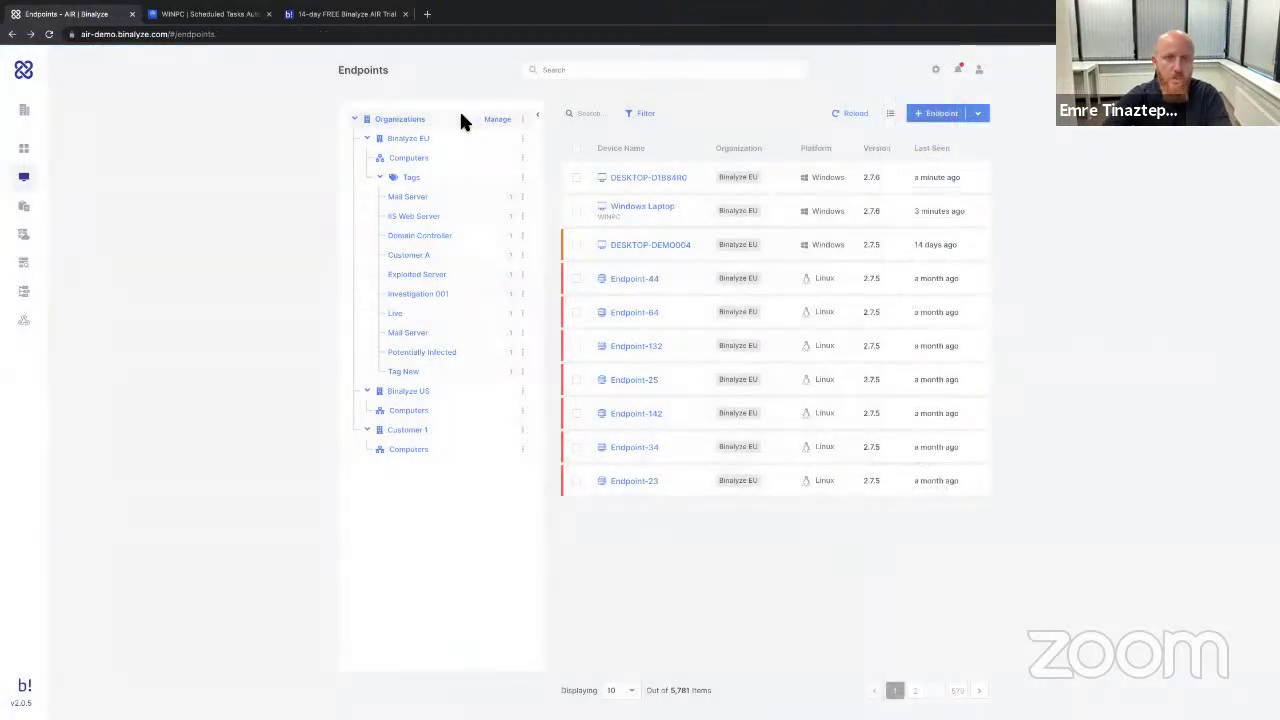
Select DESKTOP-D1884R0 and check the available bulk Actions without choosing one.
left_click(577, 180)
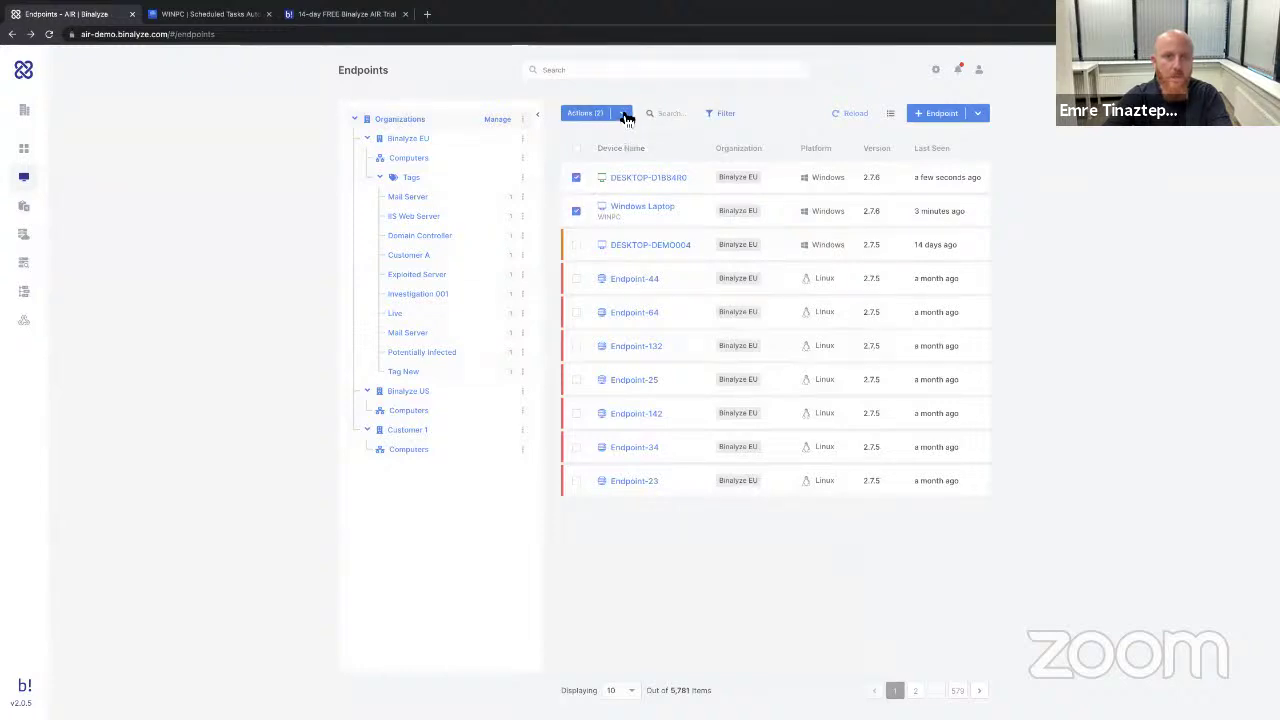
left_click(624, 114)
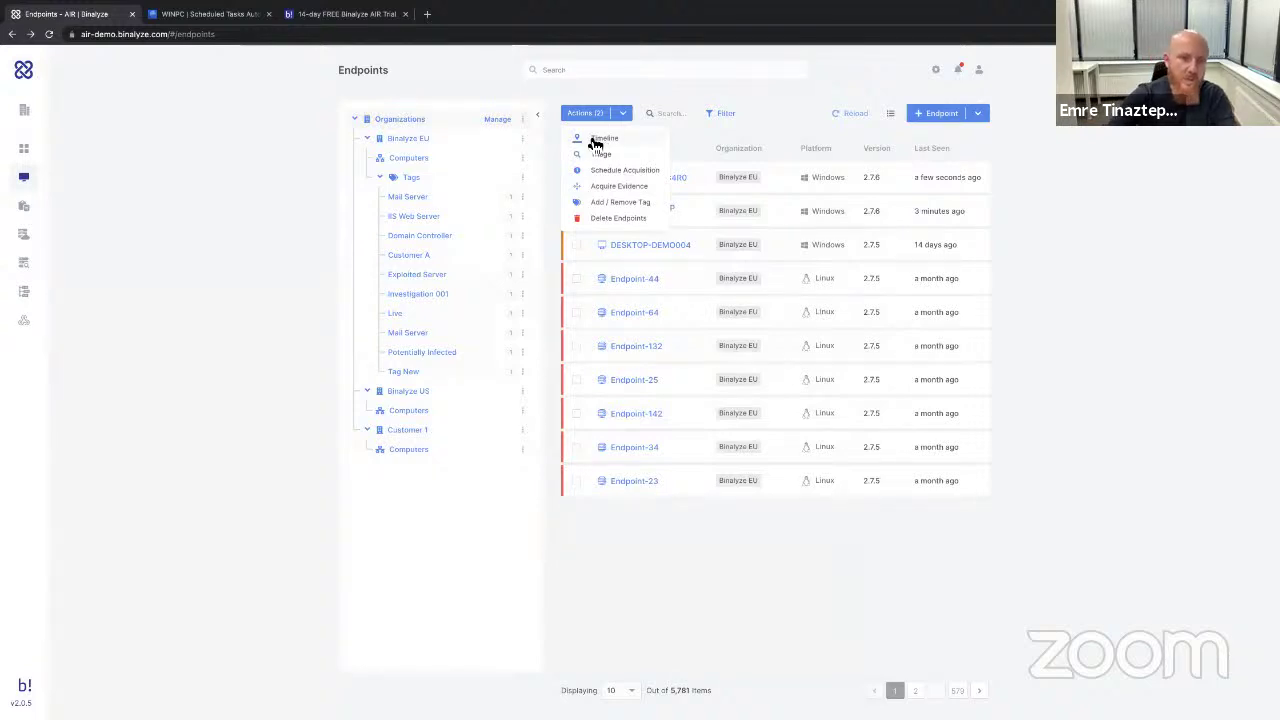
left_click(255, 220)
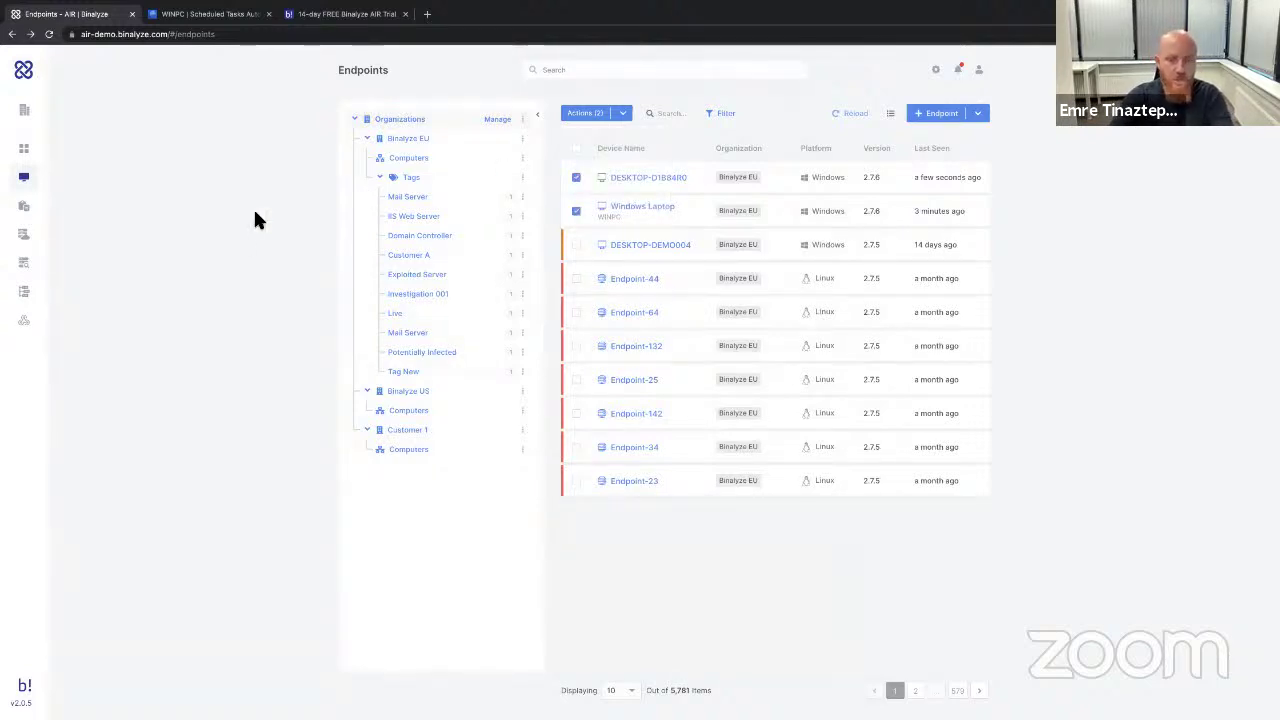